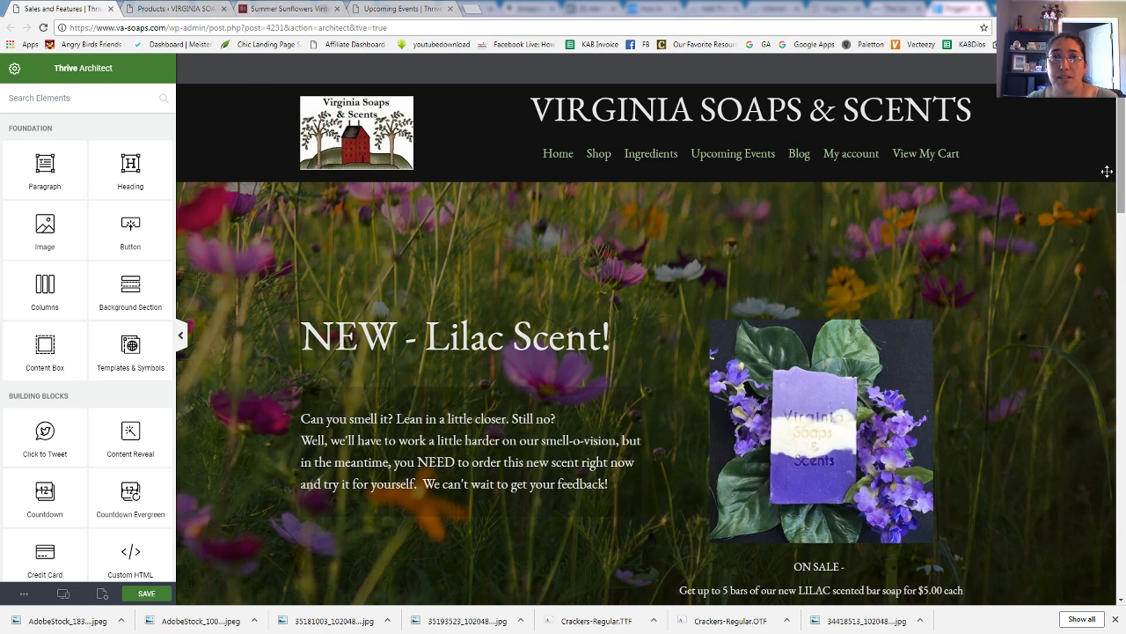
# - Replace the image in the background section behind the lilac promotion with the sunflower field picture AdobeStock_183424000.jpeg from the media library
pyautogui.click(575, 326)
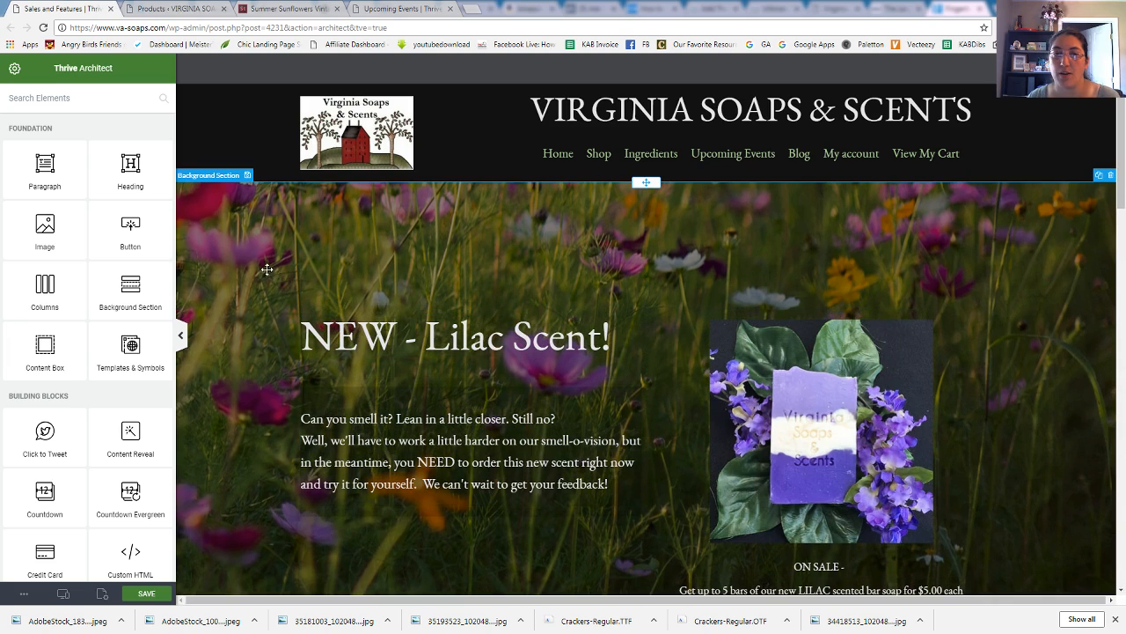
pyautogui.click(237, 264)
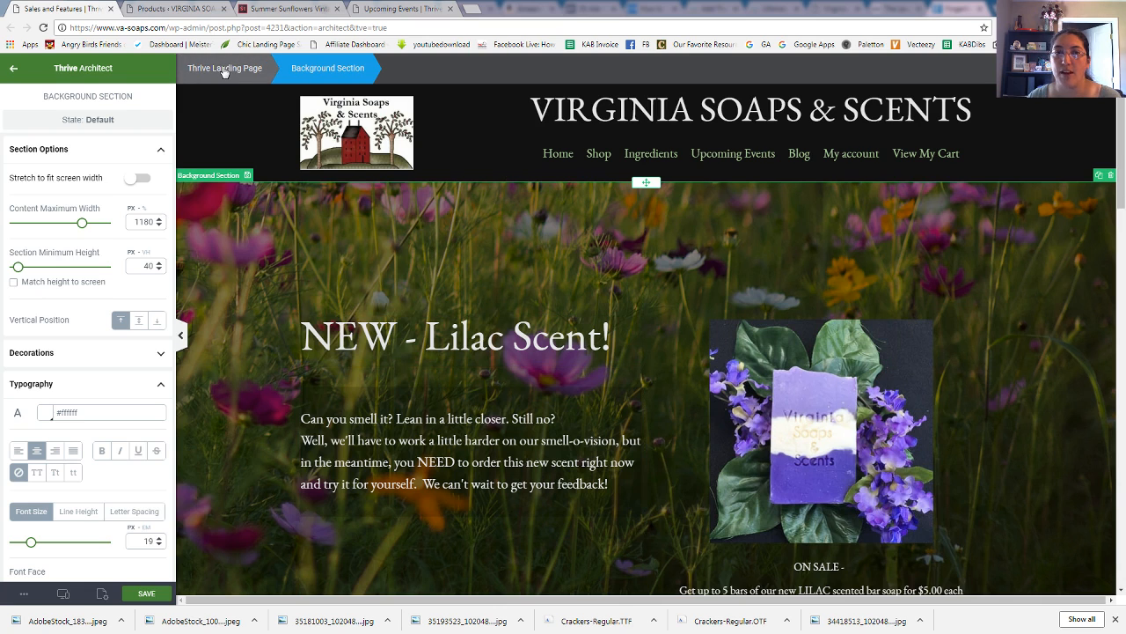
pyautogui.click(492, 343)
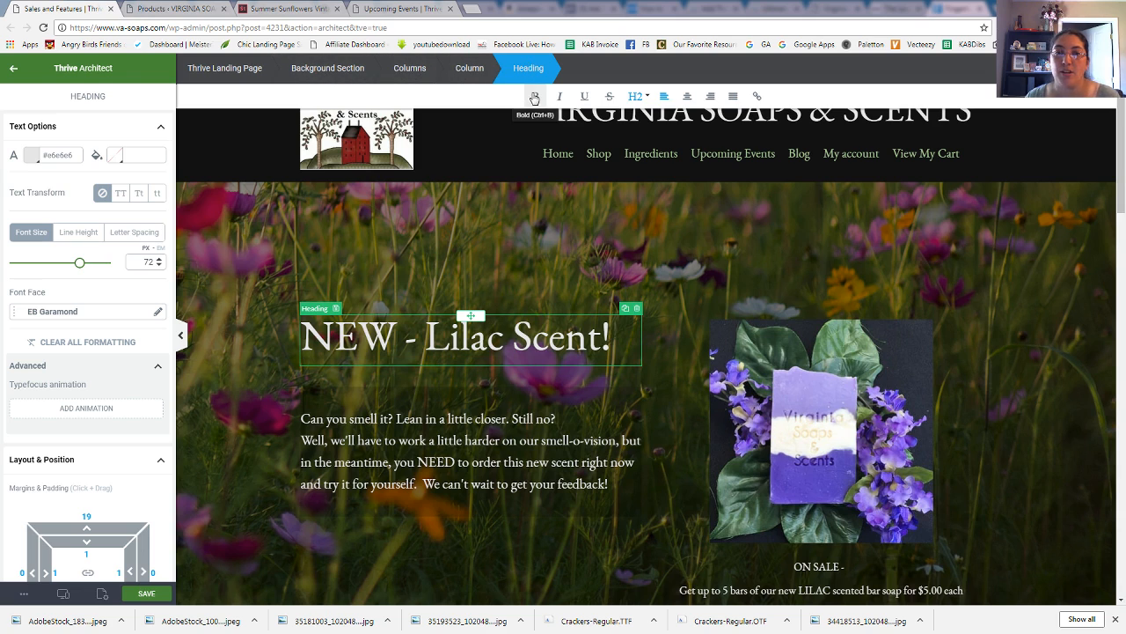
pyautogui.click(321, 69)
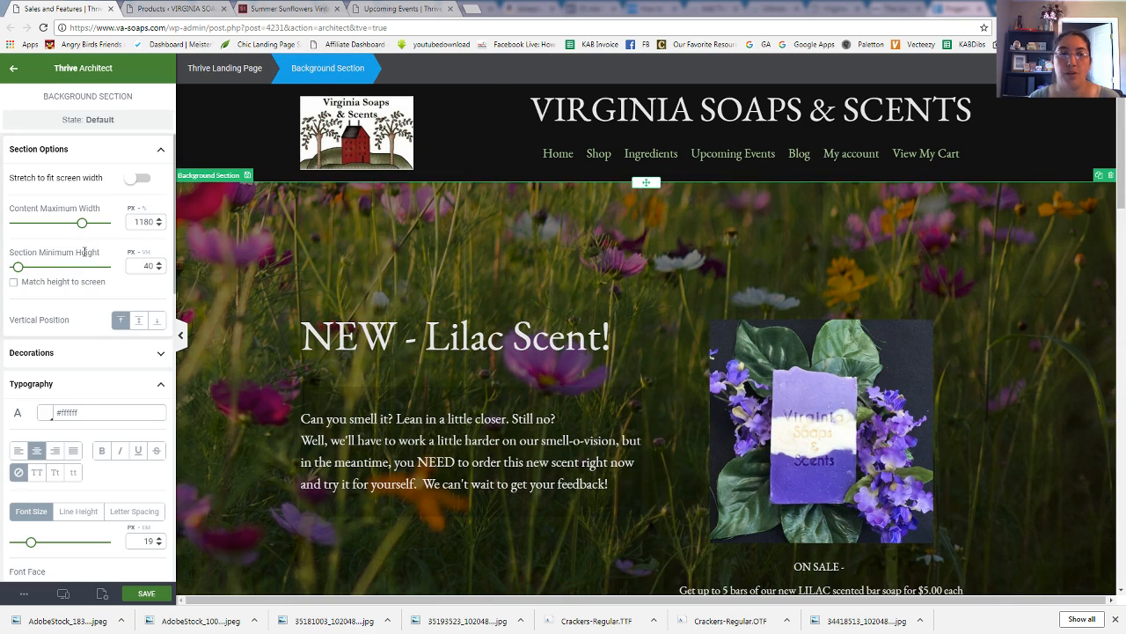
pyautogui.scroll(-1, 86, 146)
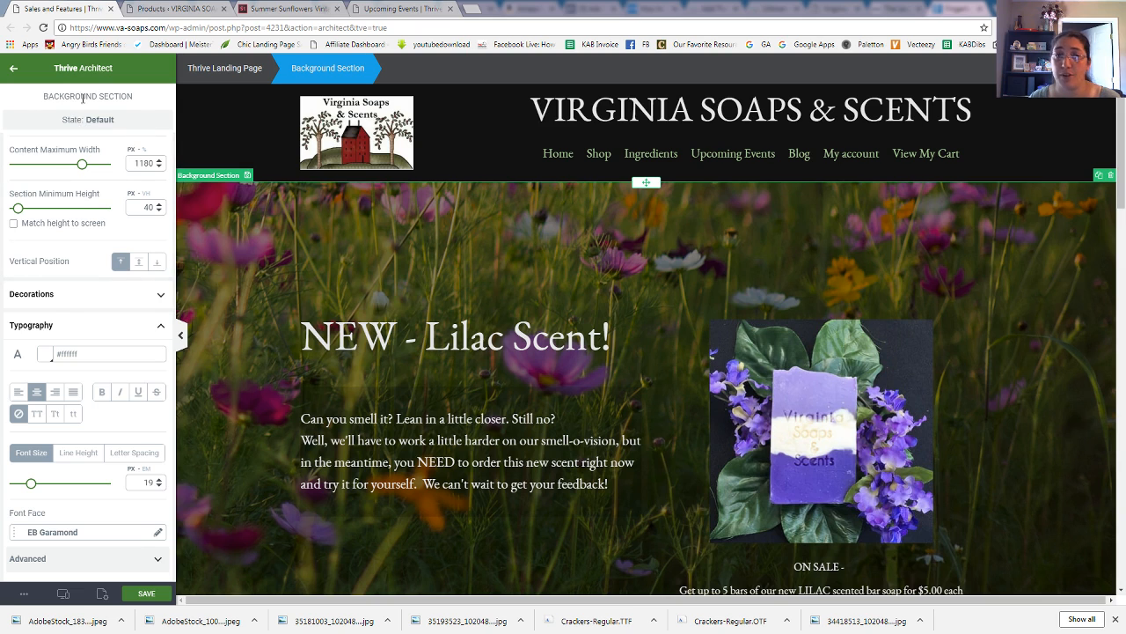
pyautogui.scroll(-3, 94, 352)
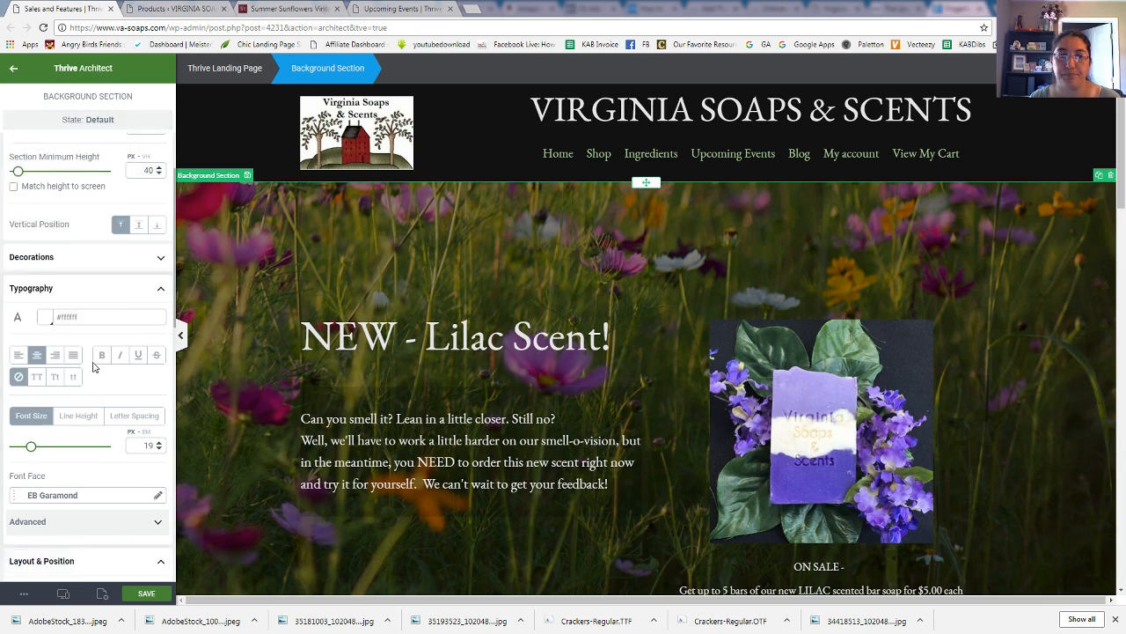
pyautogui.scroll(-7, 94, 358)
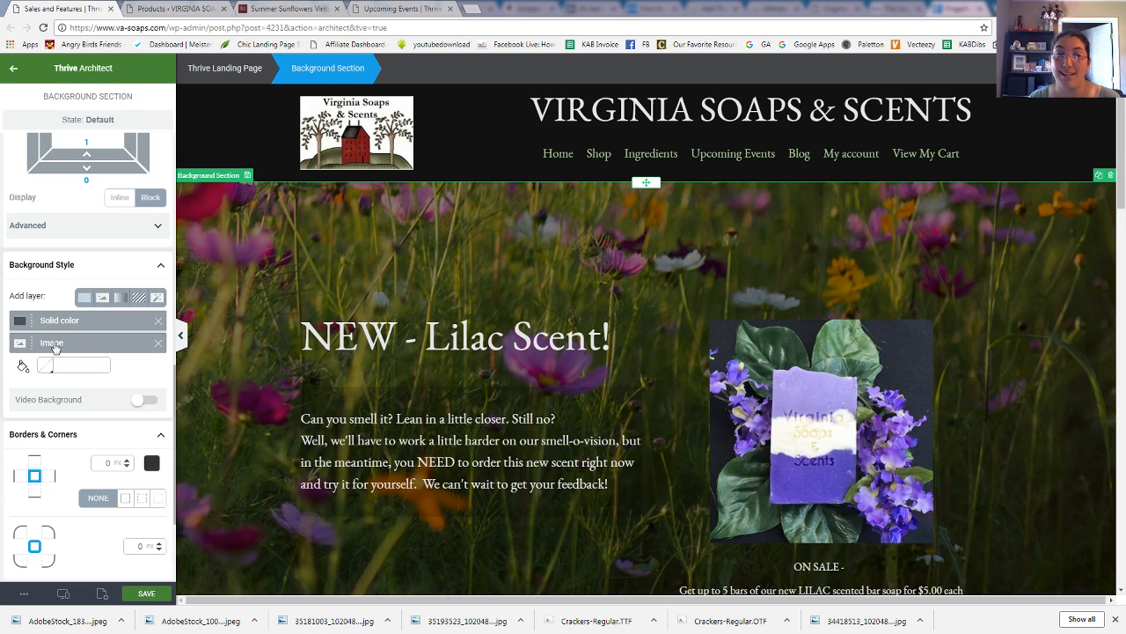
pyautogui.click(20, 345)
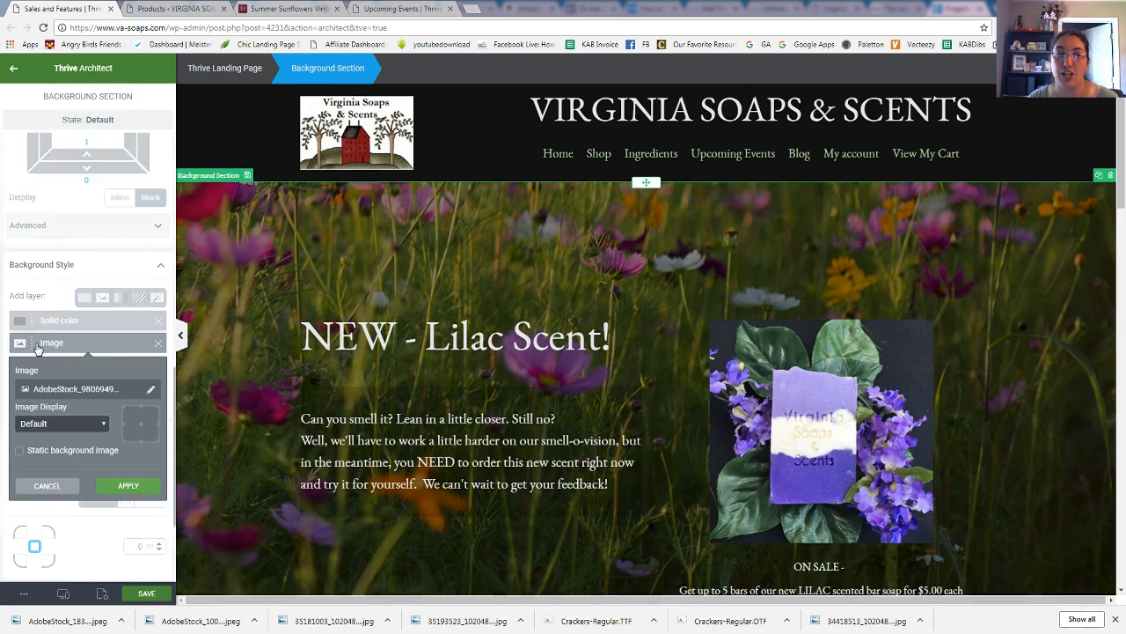
pyautogui.click(98, 390)
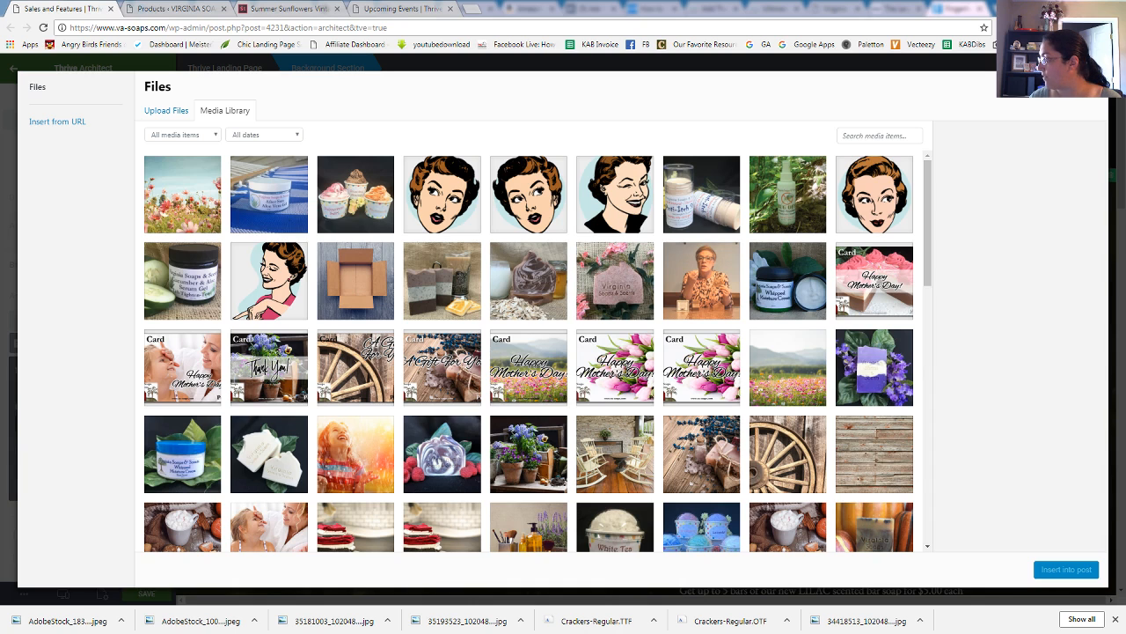
pyautogui.moveTo(404, 204); pyautogui.dragTo(336, 216)
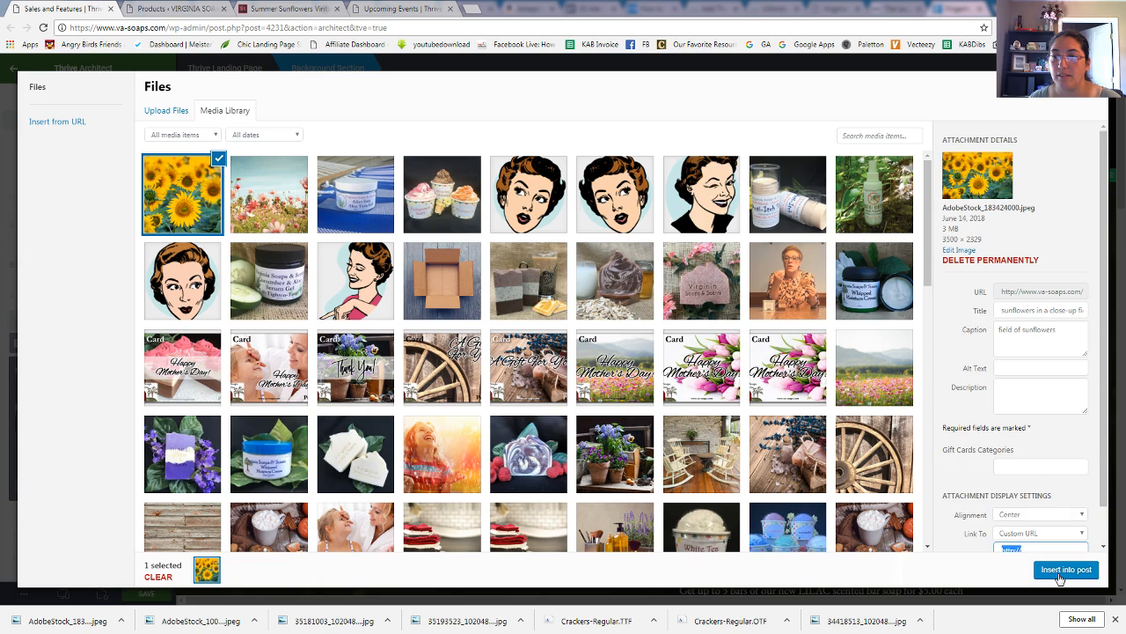
pyautogui.click(1061, 575)
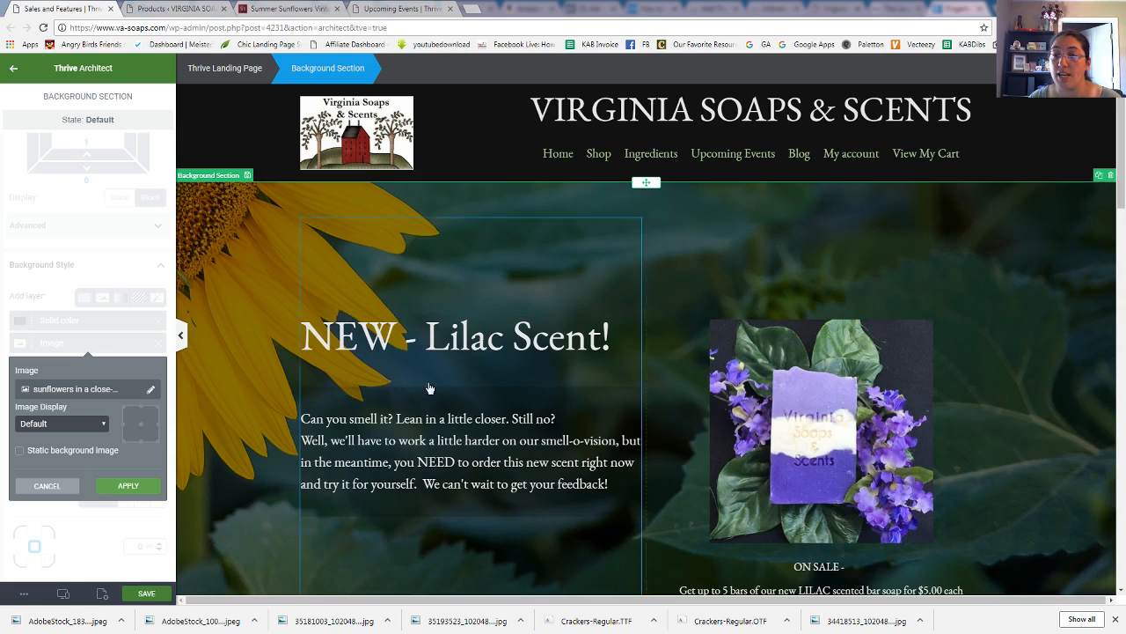
# - Set the sunflower background's image display to Stretch and check how it fills the whole section
pyautogui.click(98, 426)
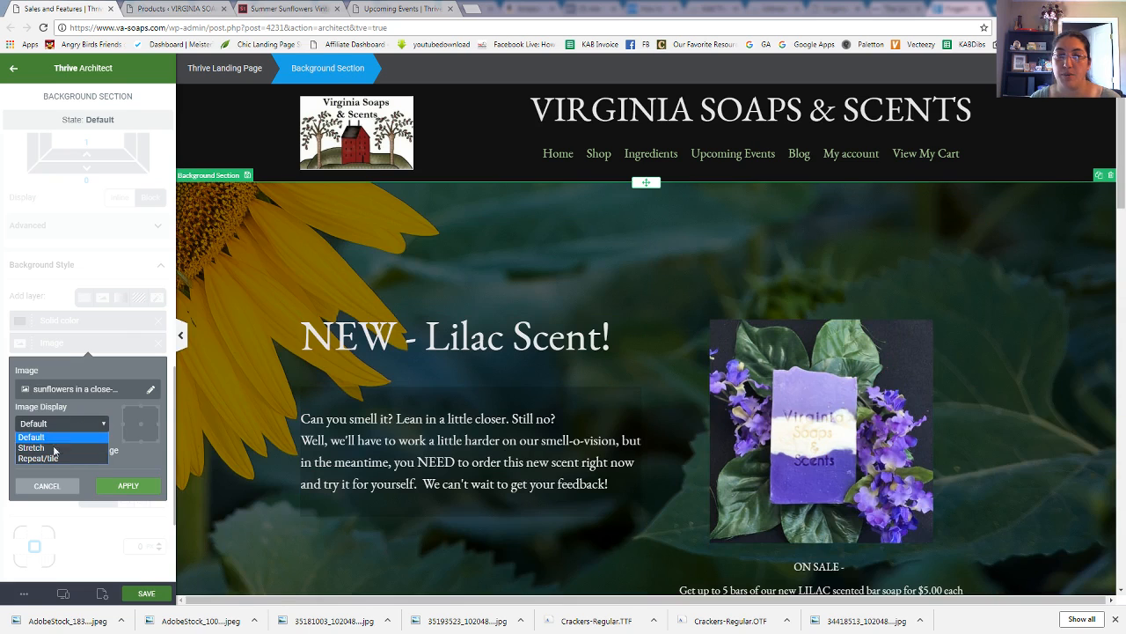
pyautogui.click(61, 448)
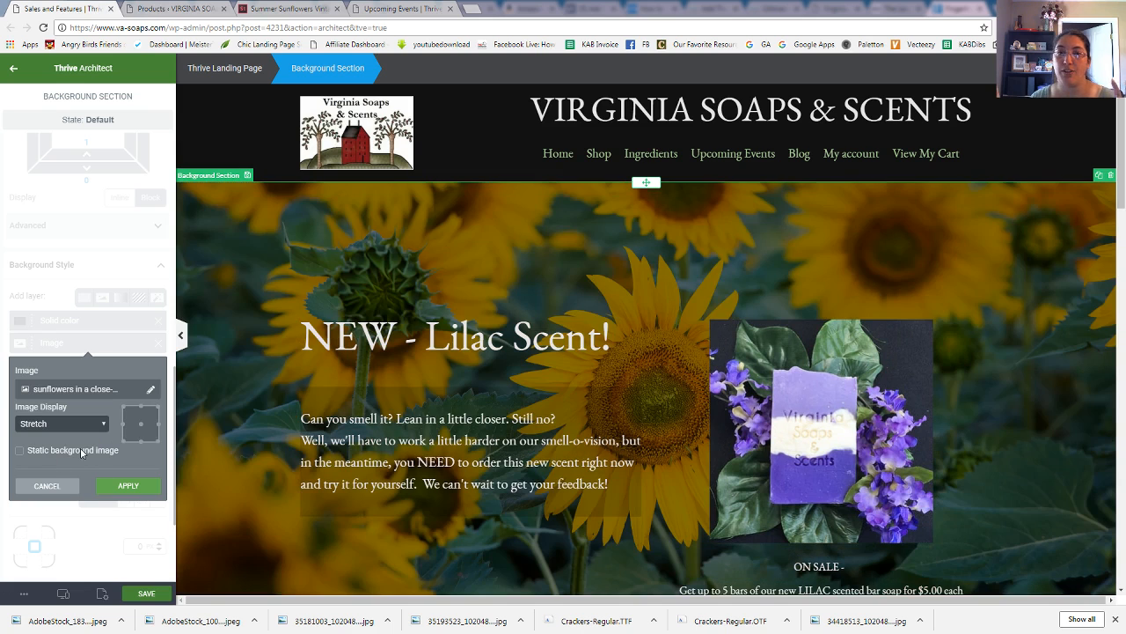
pyautogui.scroll(-4, 401, 265)
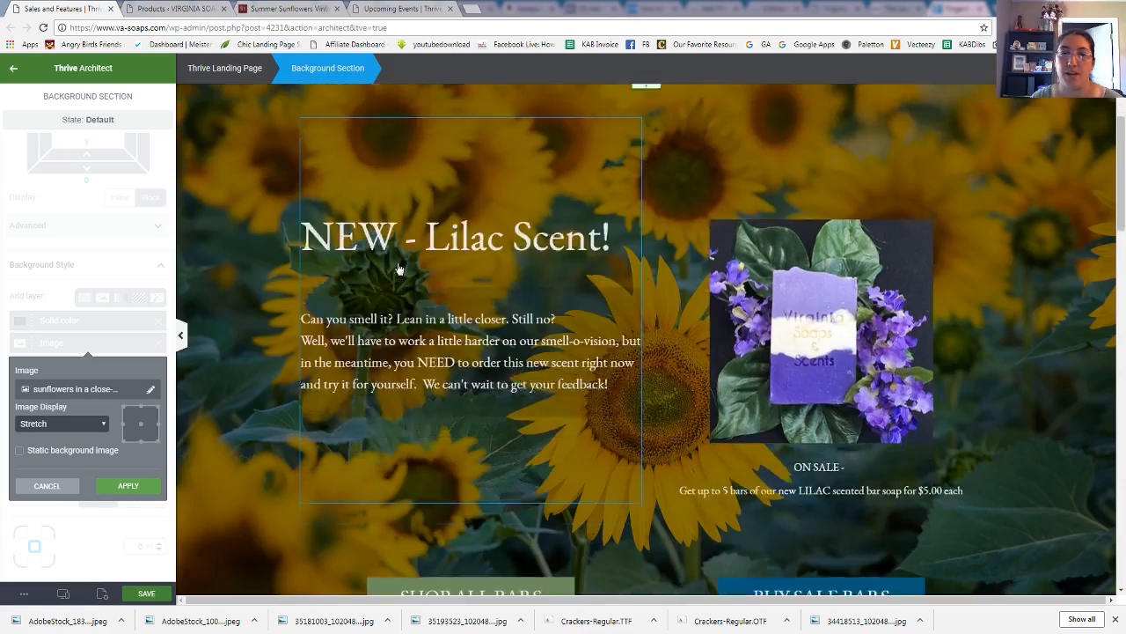
pyautogui.scroll(-1, 399, 269)
pyautogui.scroll(4, 399, 271)
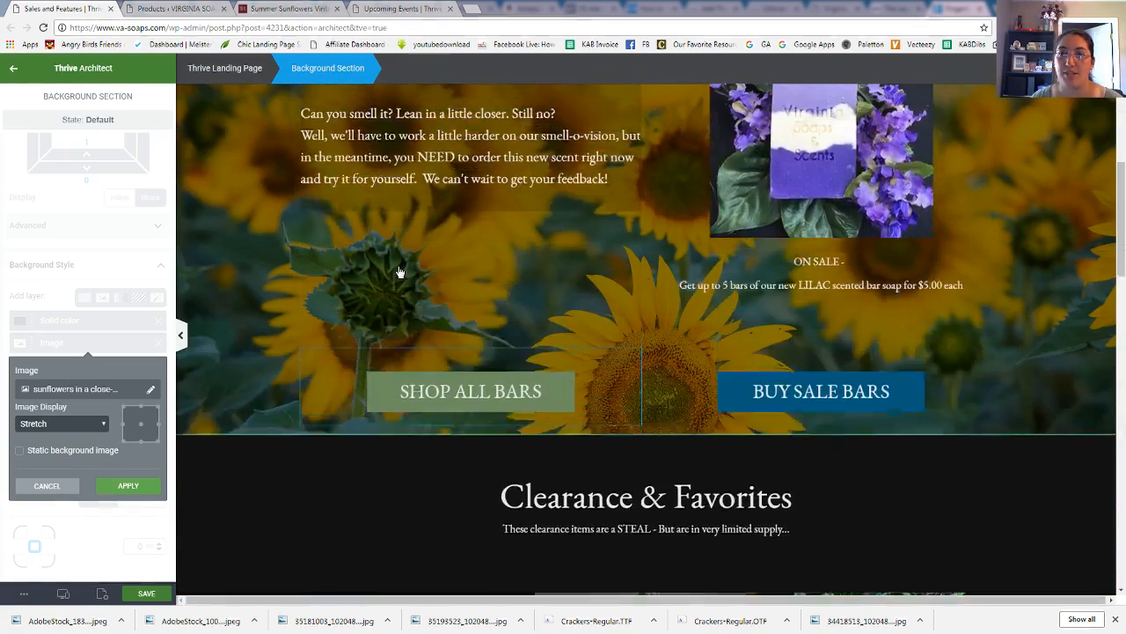
pyautogui.scroll(1, 399, 271)
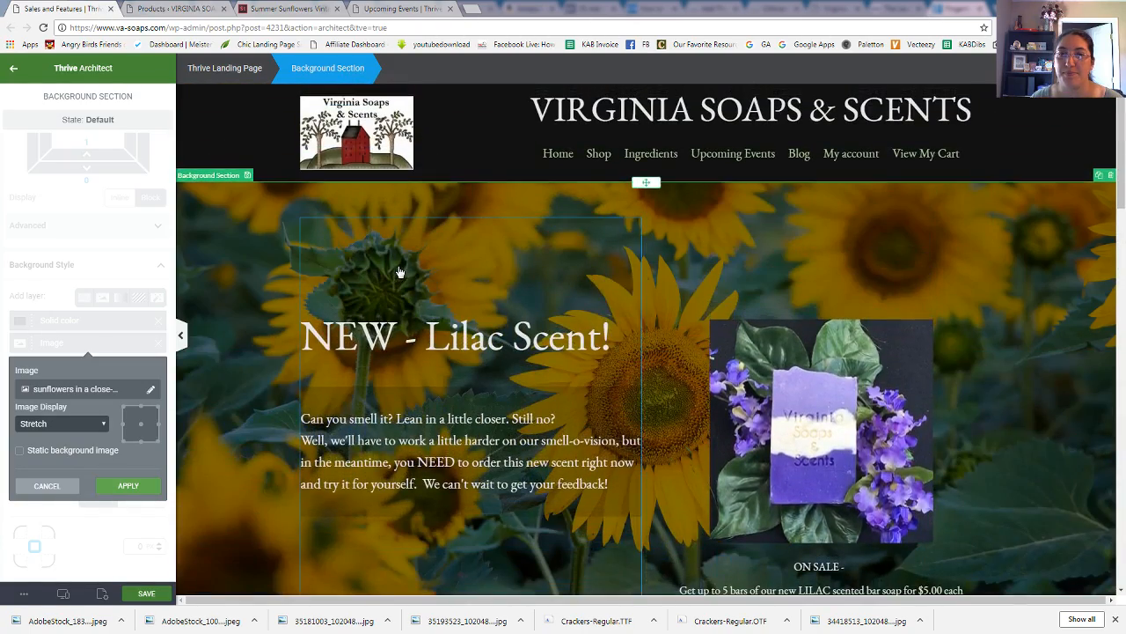
# - Compare anchor positions for the sunflower background, settle on the top-left corner and apply the image settings
pyautogui.click(159, 428)
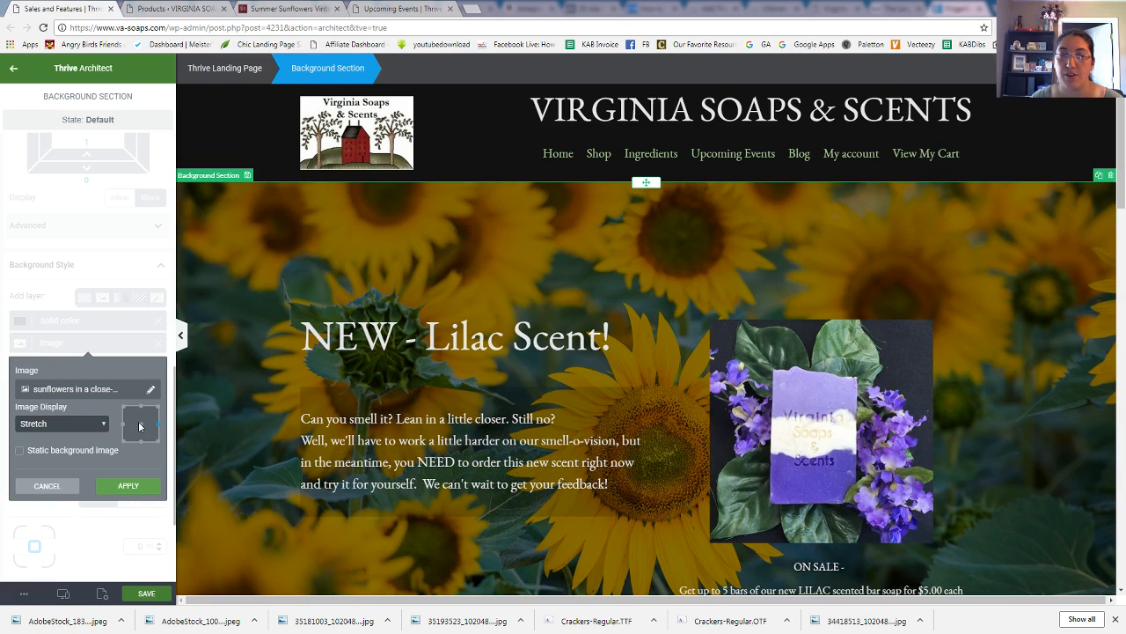
pyautogui.click(124, 425)
pyautogui.click(142, 443)
pyautogui.click(142, 408)
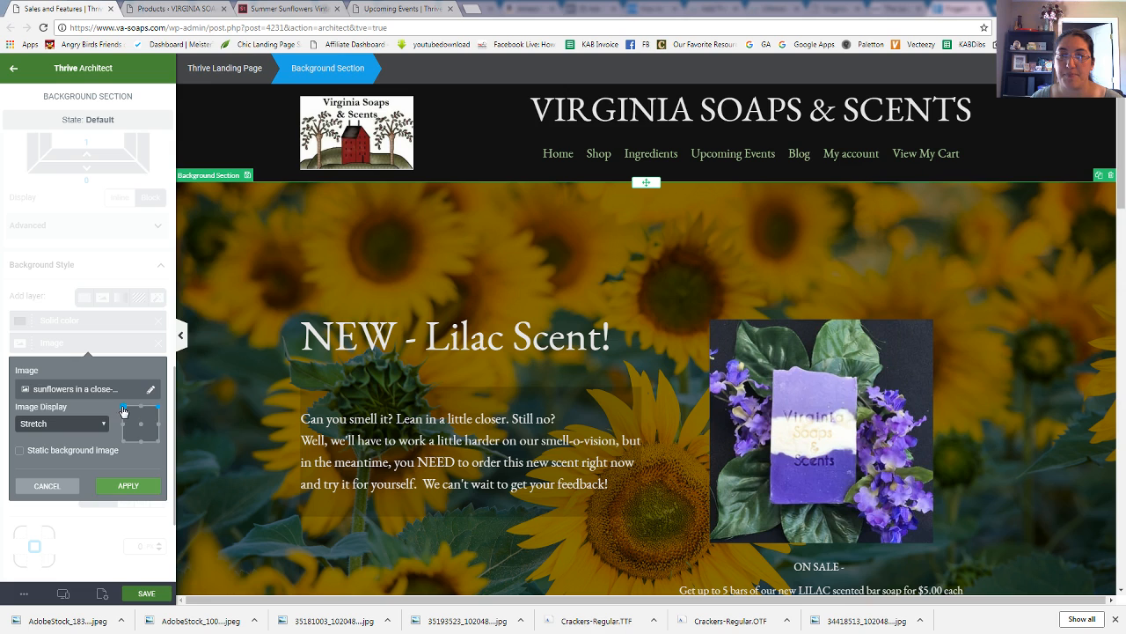
pyautogui.click(124, 442)
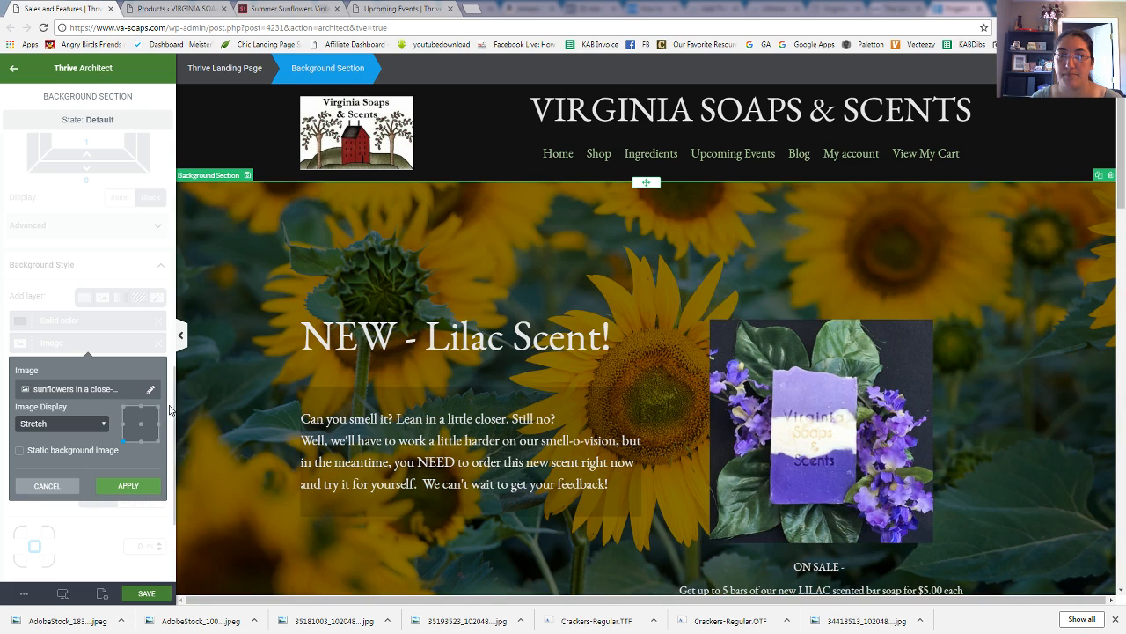
pyautogui.click(125, 410)
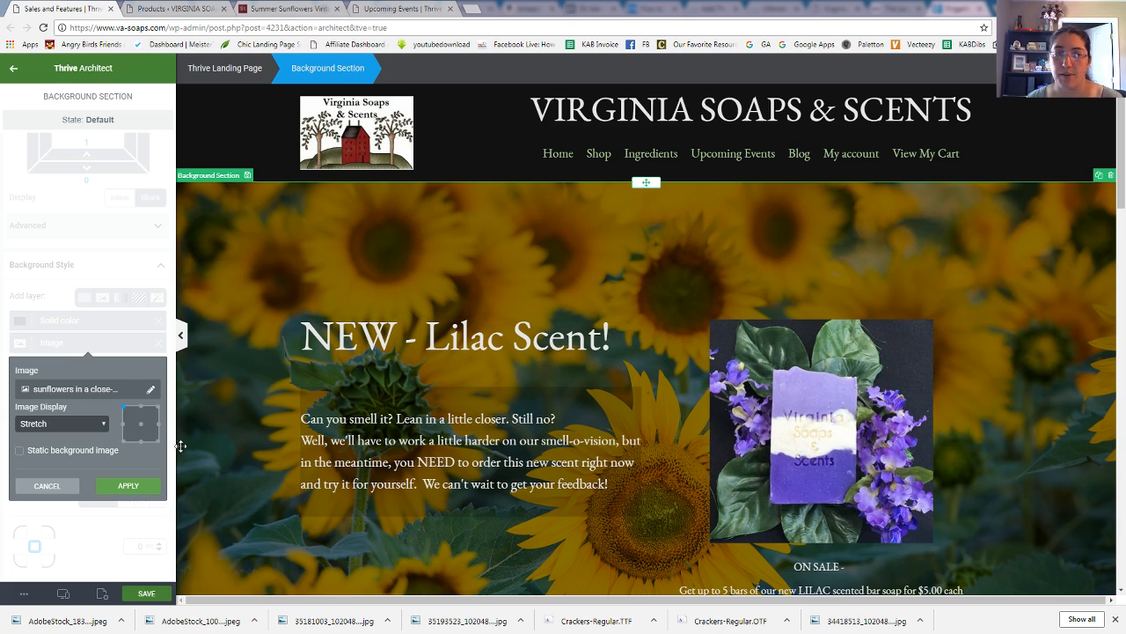
pyautogui.click(129, 485)
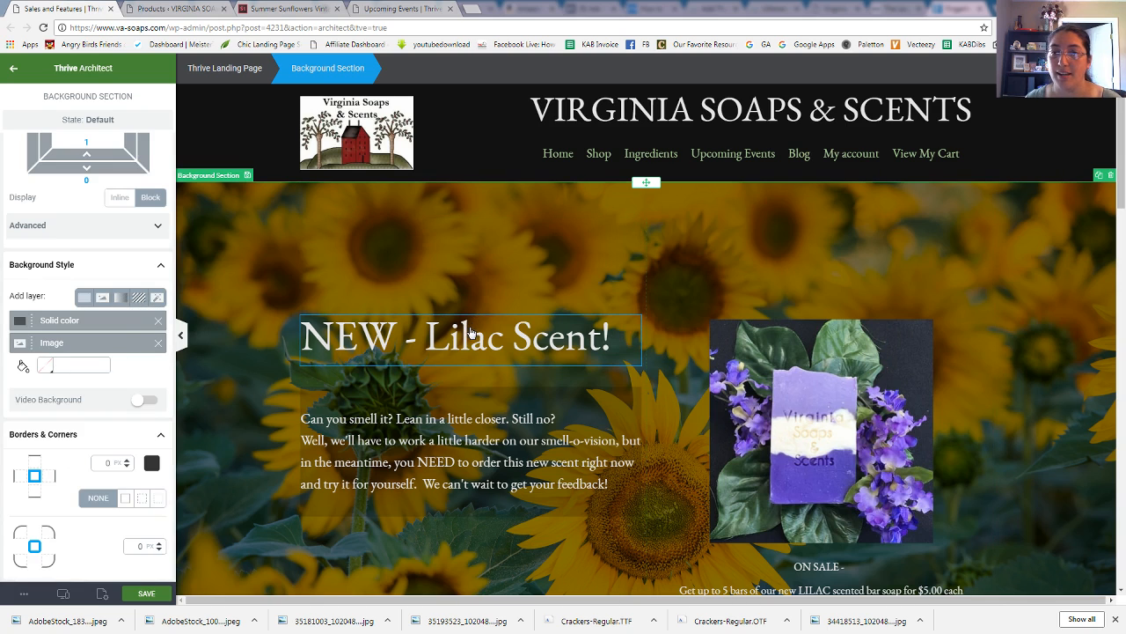
# - Replace the lilac soap product picture with Ice-Cream-Soaps.jpg from the media library
pyautogui.scroll(-2, 776, 372)
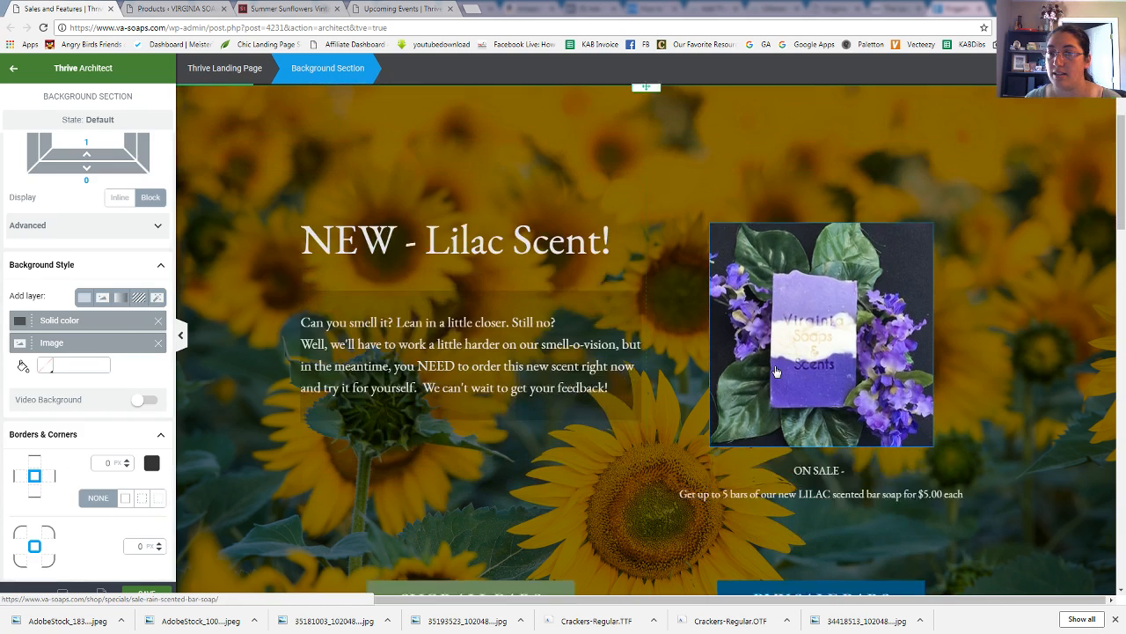
pyautogui.scroll(1, 776, 371)
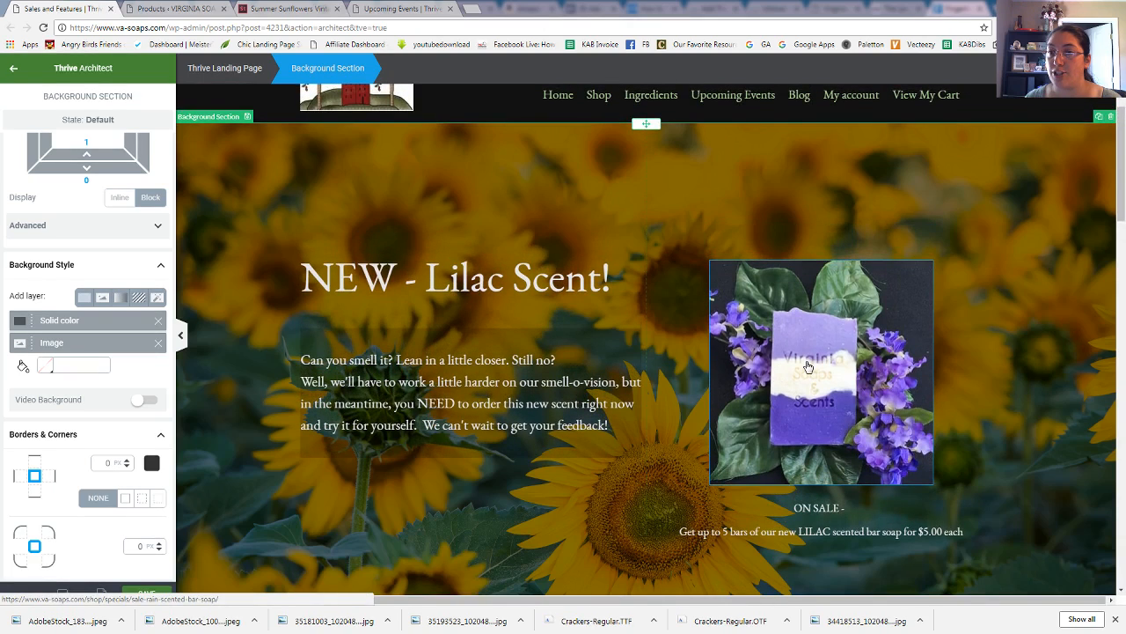
pyautogui.click(835, 356)
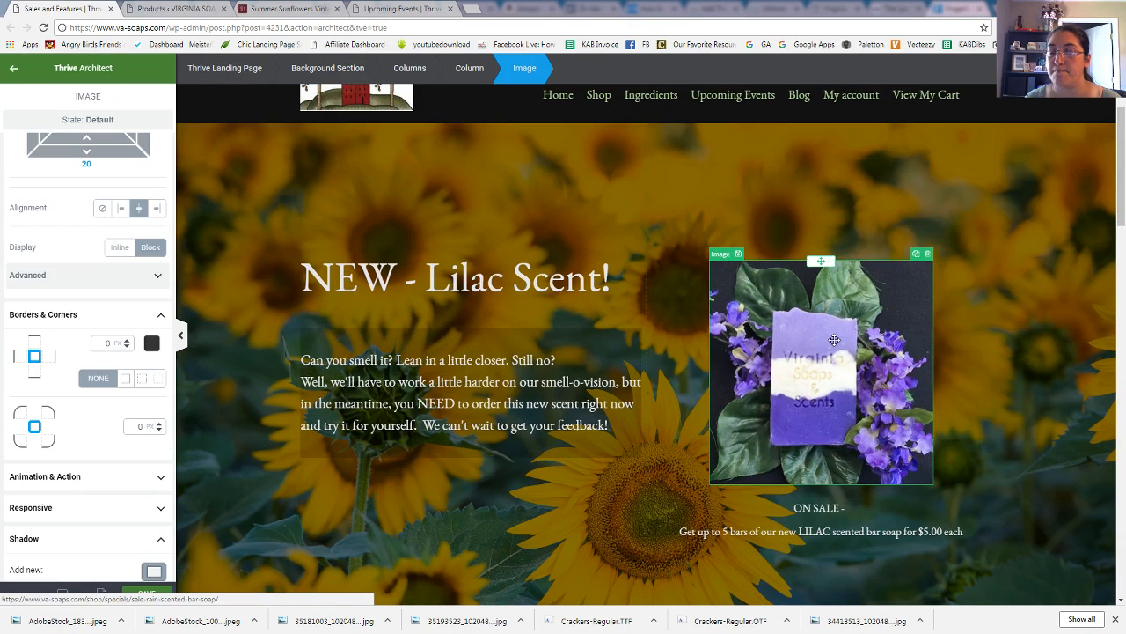
pyautogui.scroll(-1, 100, 311)
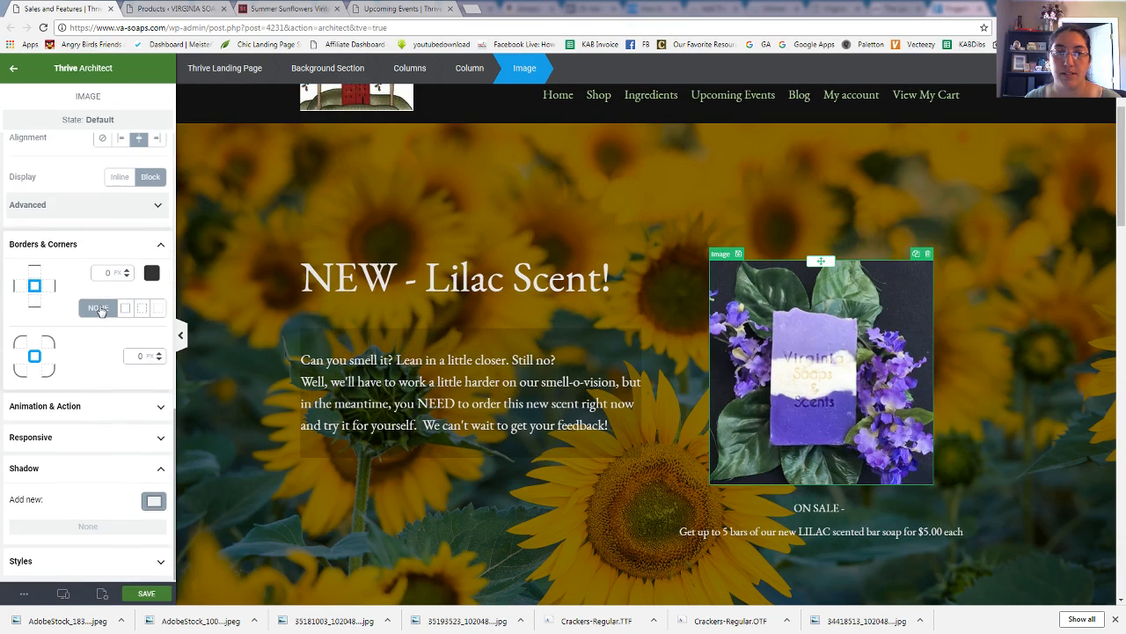
pyautogui.scroll(7, 100, 311)
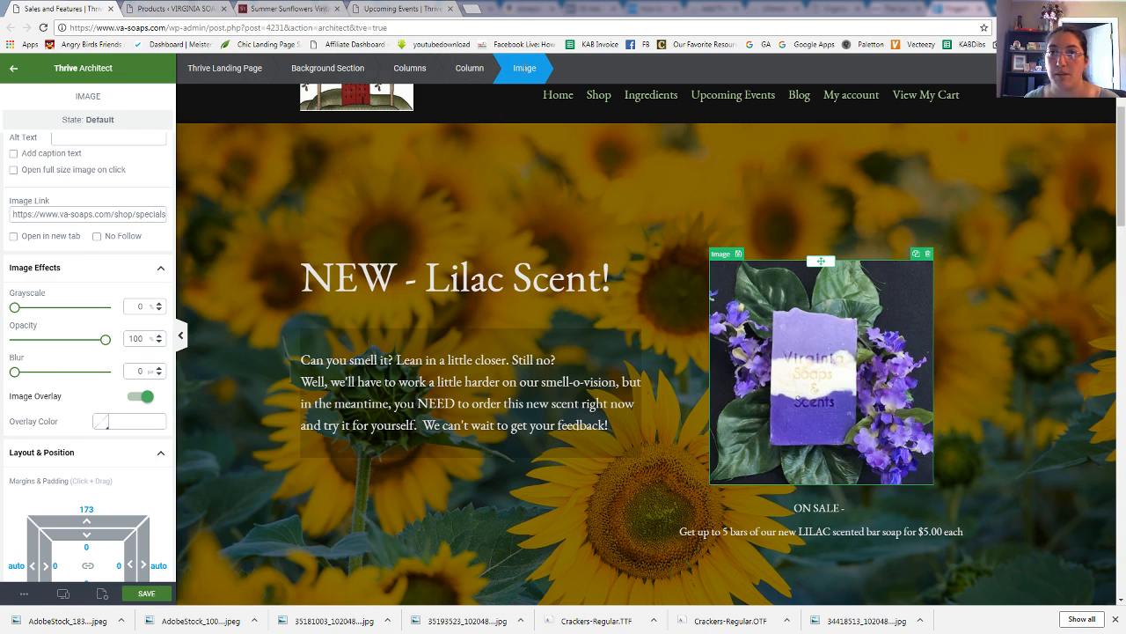
pyautogui.scroll(2, 105, 191)
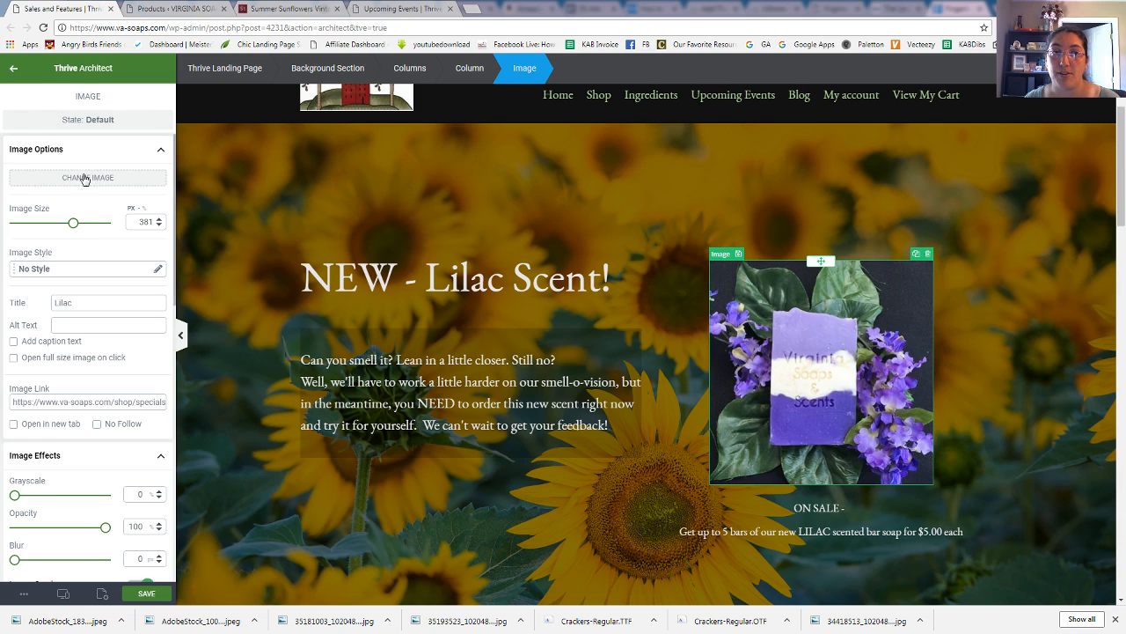
pyautogui.click(87, 178)
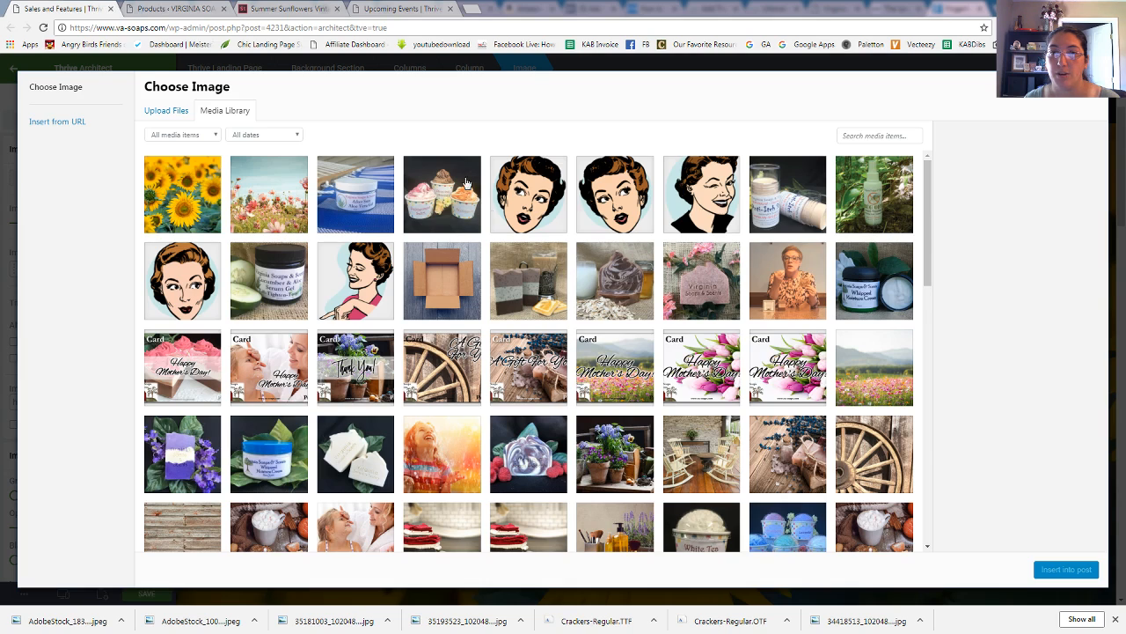
pyautogui.click(467, 183)
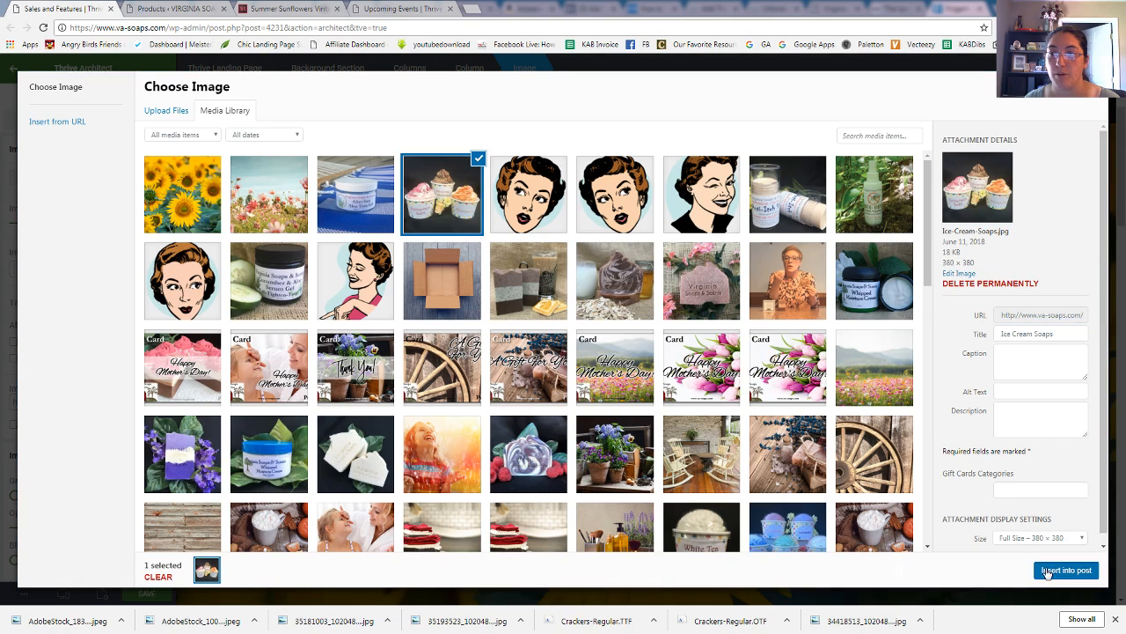
pyautogui.click(1065, 569)
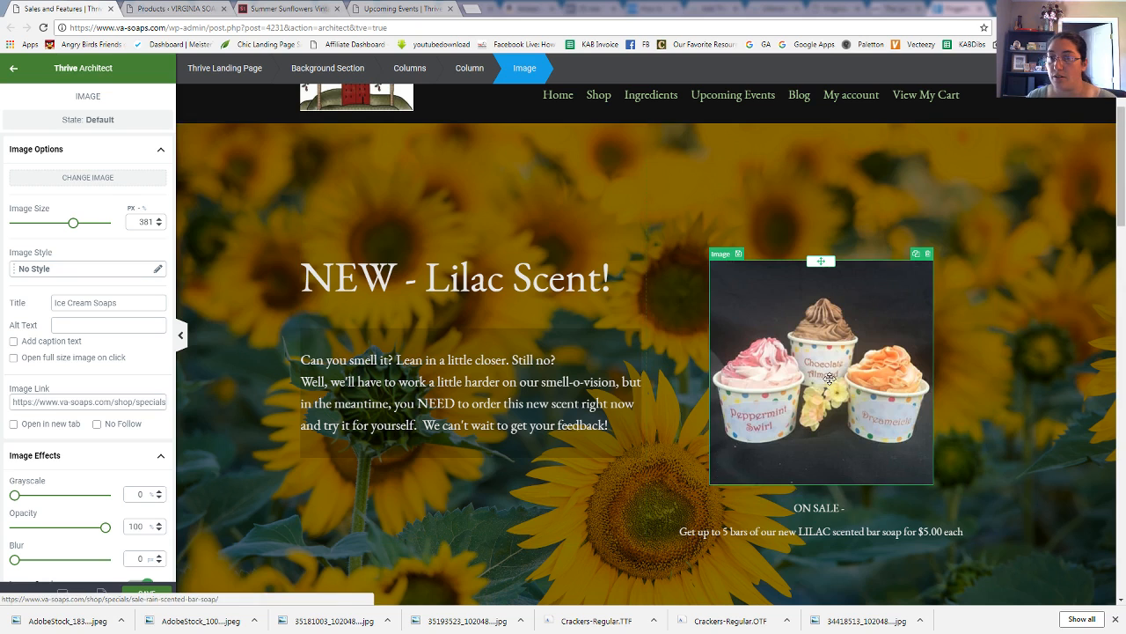
# - Select the BUY SALE BARS button below the ice cream soap picture and review its style, link, typography and layout options
pyautogui.scroll(-1, 830, 377)
pyautogui.scroll(-2, 829, 377)
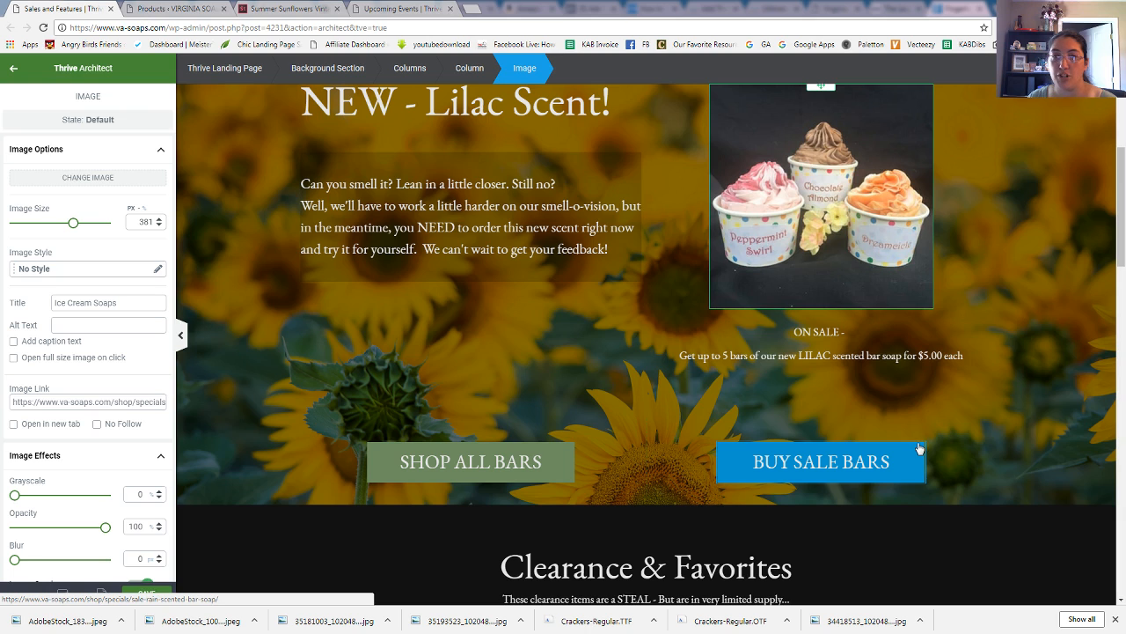
pyautogui.click(916, 462)
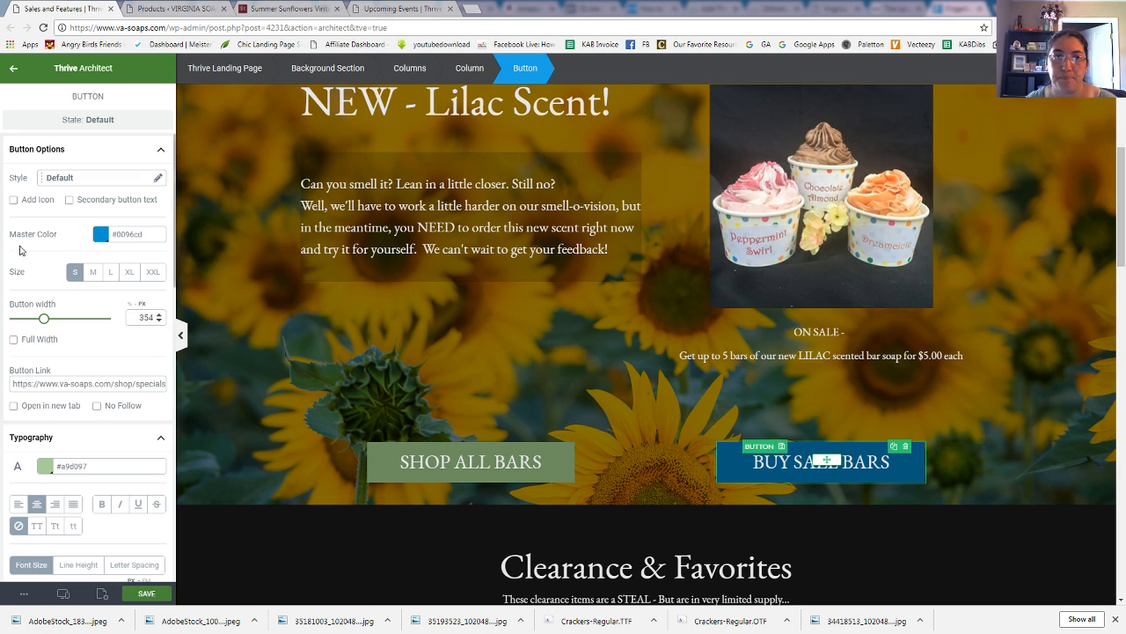
pyautogui.scroll(-2, 42, 235)
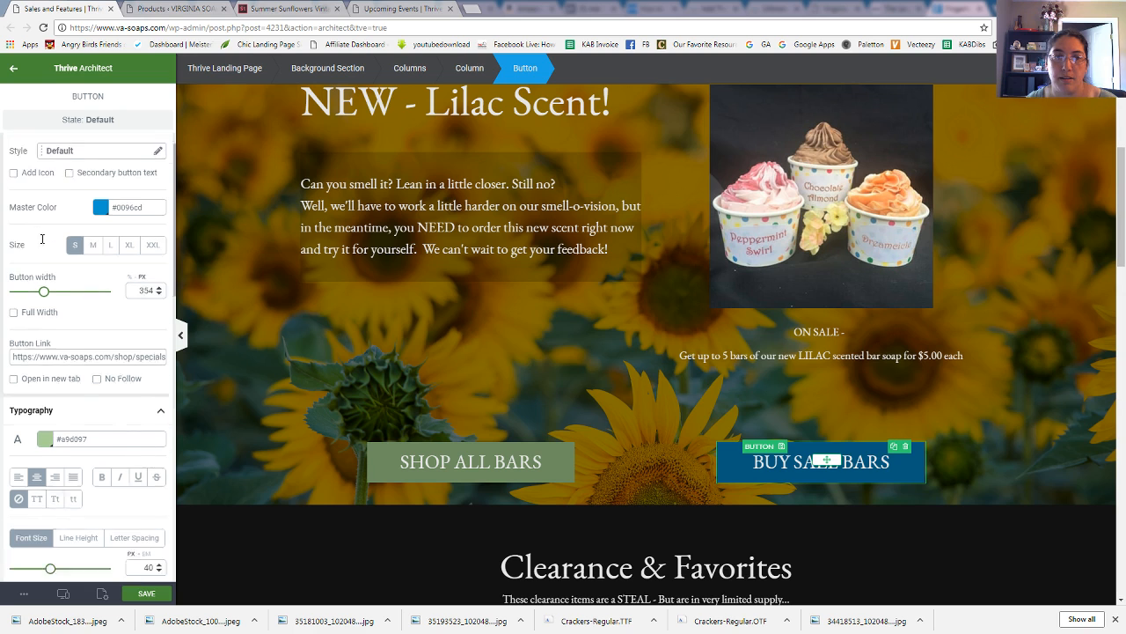
pyautogui.scroll(-1, 41, 242)
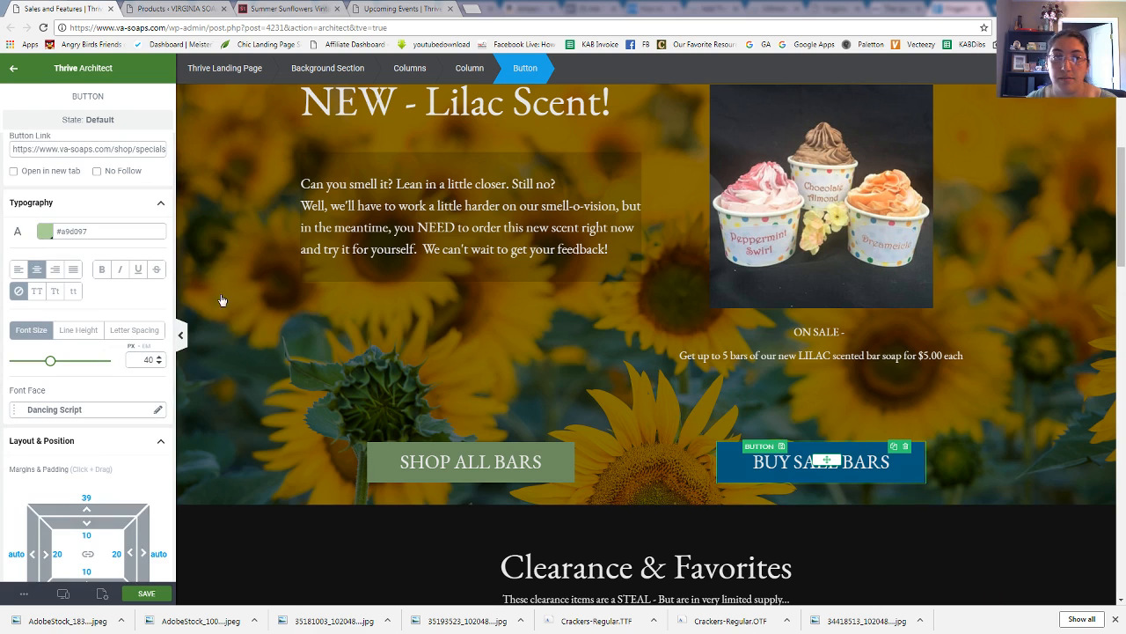
pyautogui.scroll(-2, 85, 325)
pyautogui.scroll(4, 85, 322)
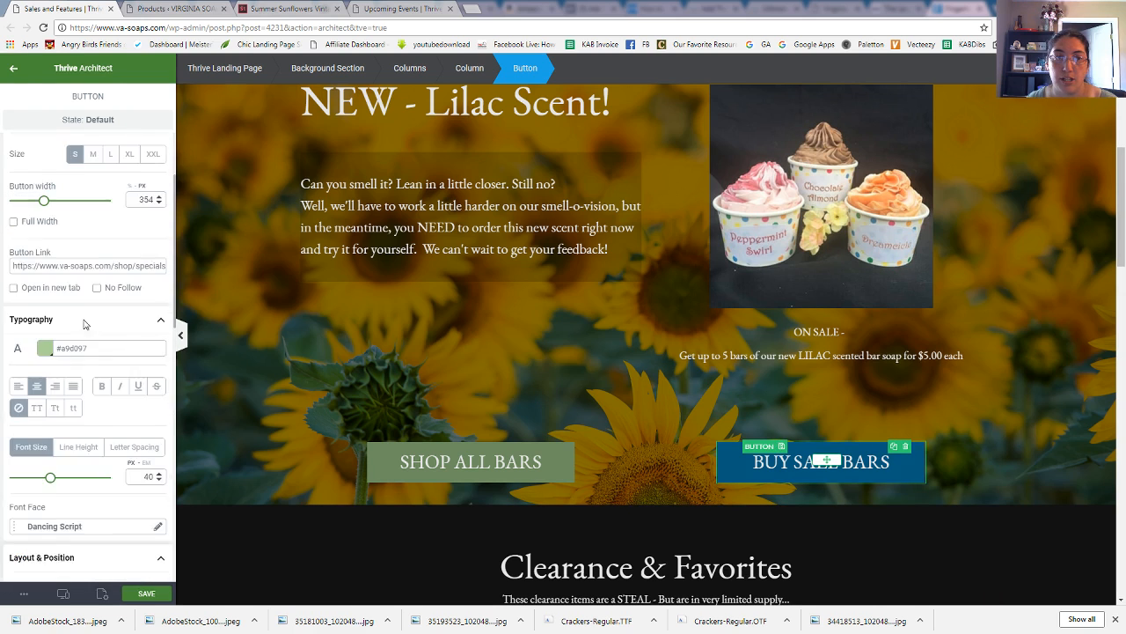
pyautogui.scroll(2, 85, 322)
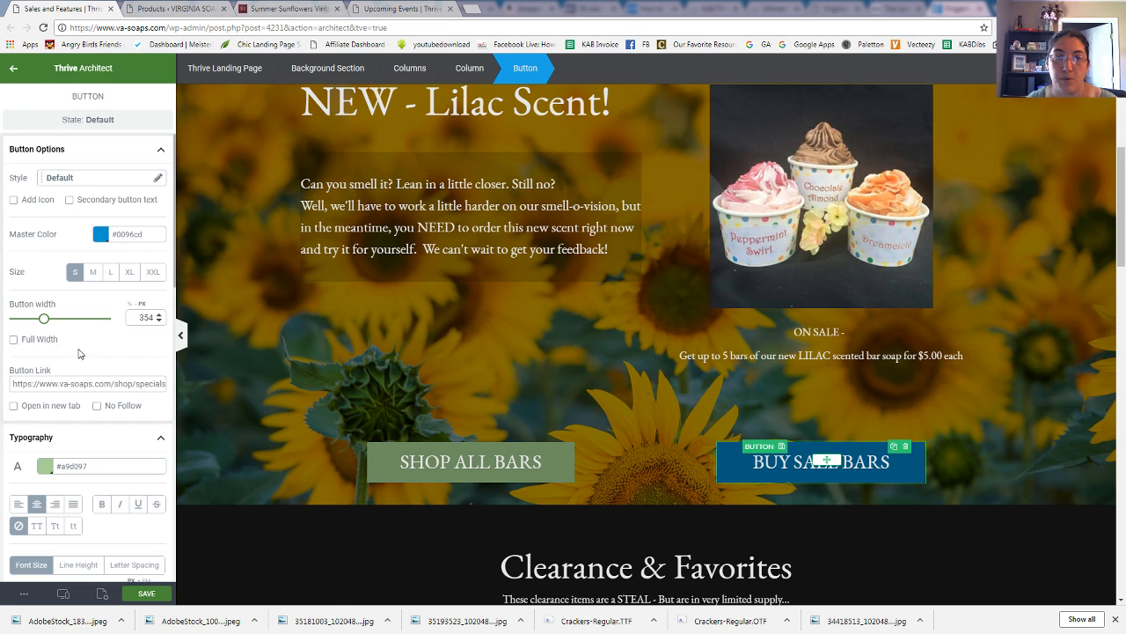
# - Replace the BUY SALE BARS button's link with the CLEARANCE: Ice Cream Soaps product page address copied from the WordPress product list
pyautogui.tripleClick(24, 385)
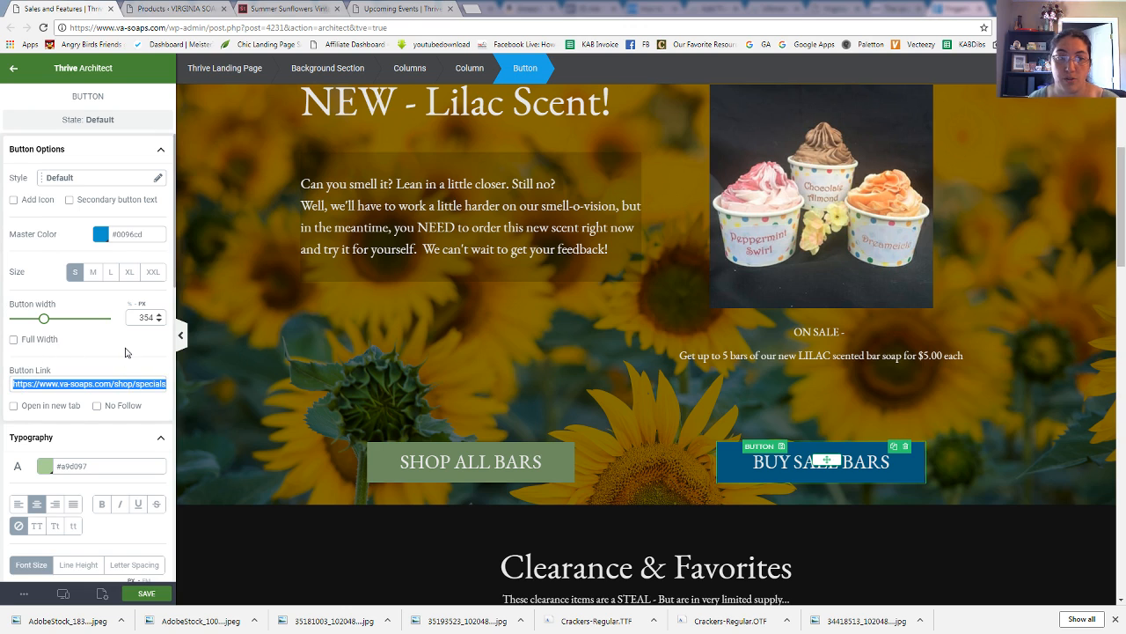
pyautogui.hotkey('ctrl', 'v')
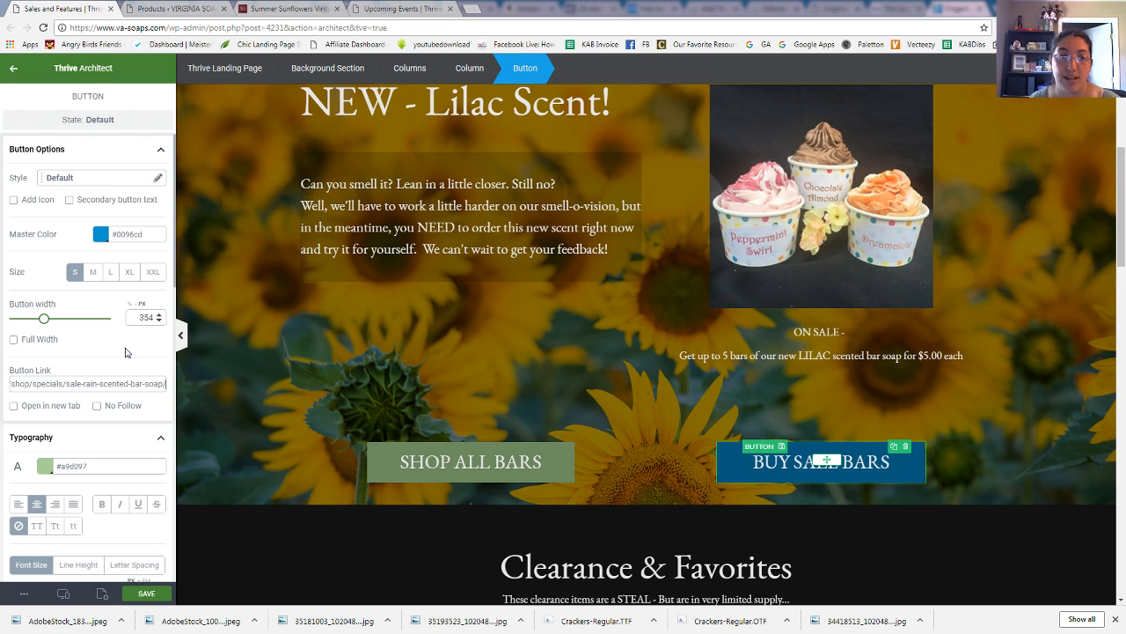
pyautogui.tripleClick(93, 383)
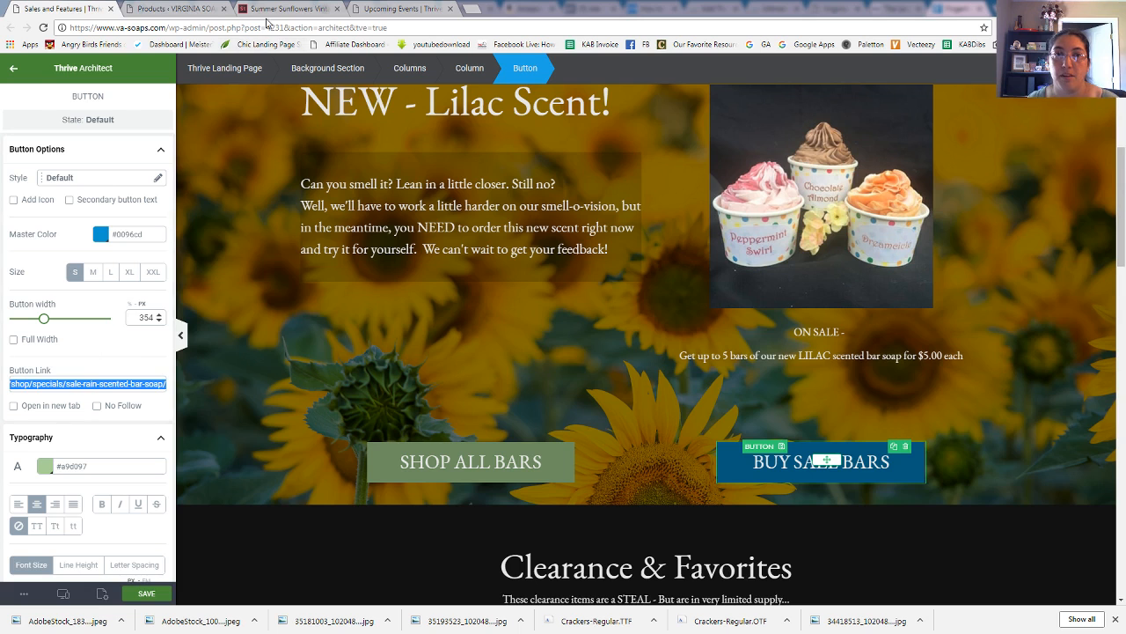
pyautogui.click(180, 9)
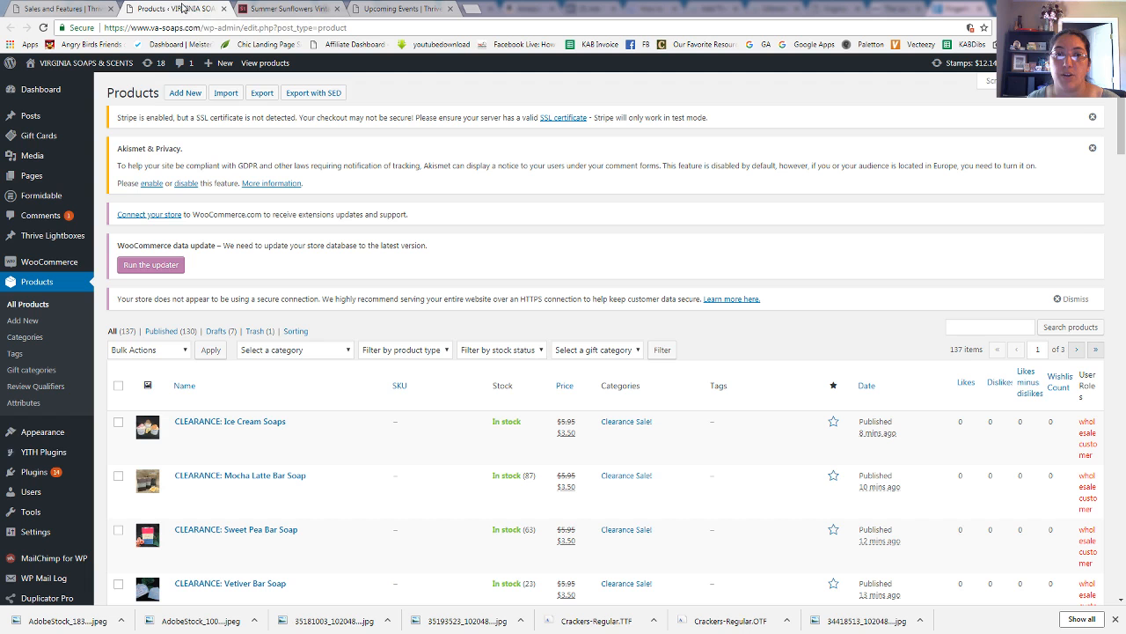
pyautogui.scroll(-1, 419, 288)
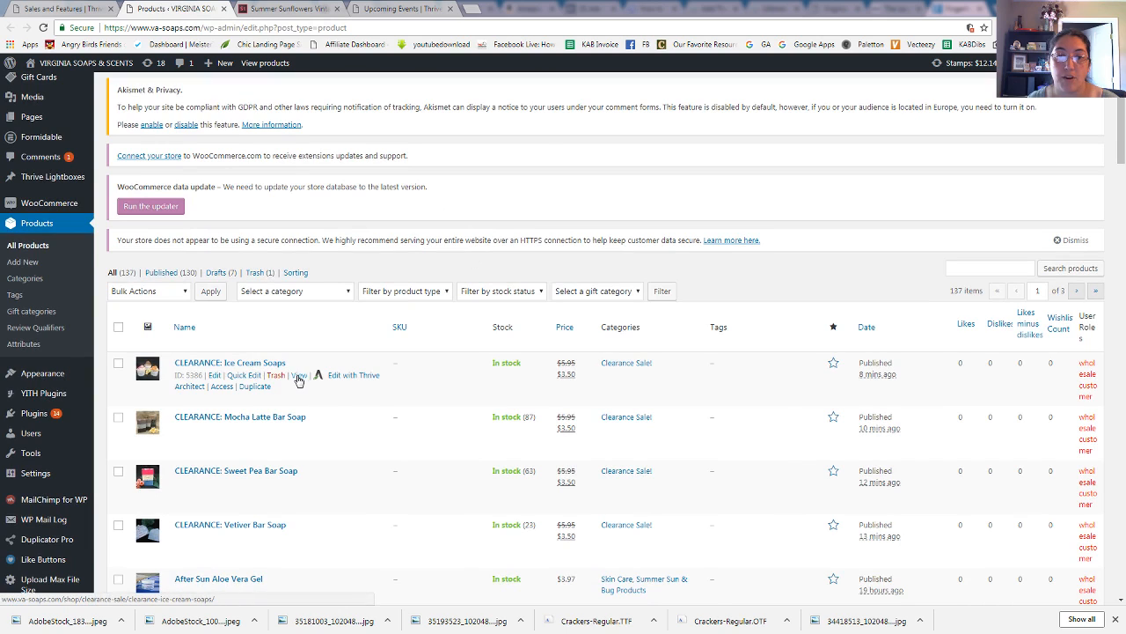
pyautogui.rightClick(299, 378)
pyautogui.click(334, 458)
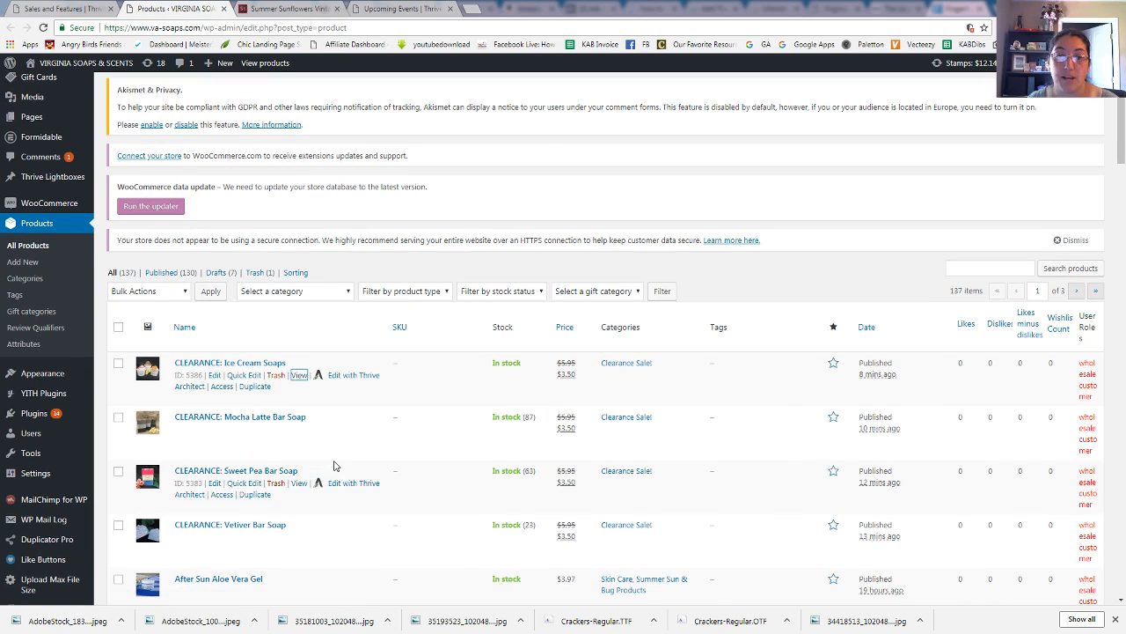
pyautogui.click(61, 8)
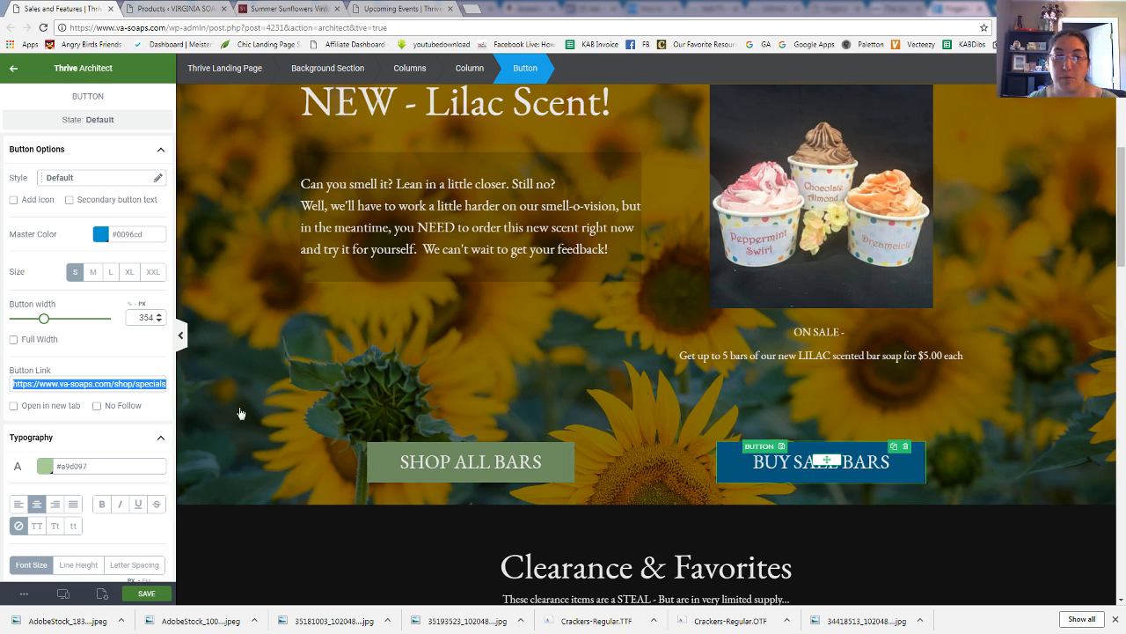
pyautogui.hotkey('ctrl', 'v')
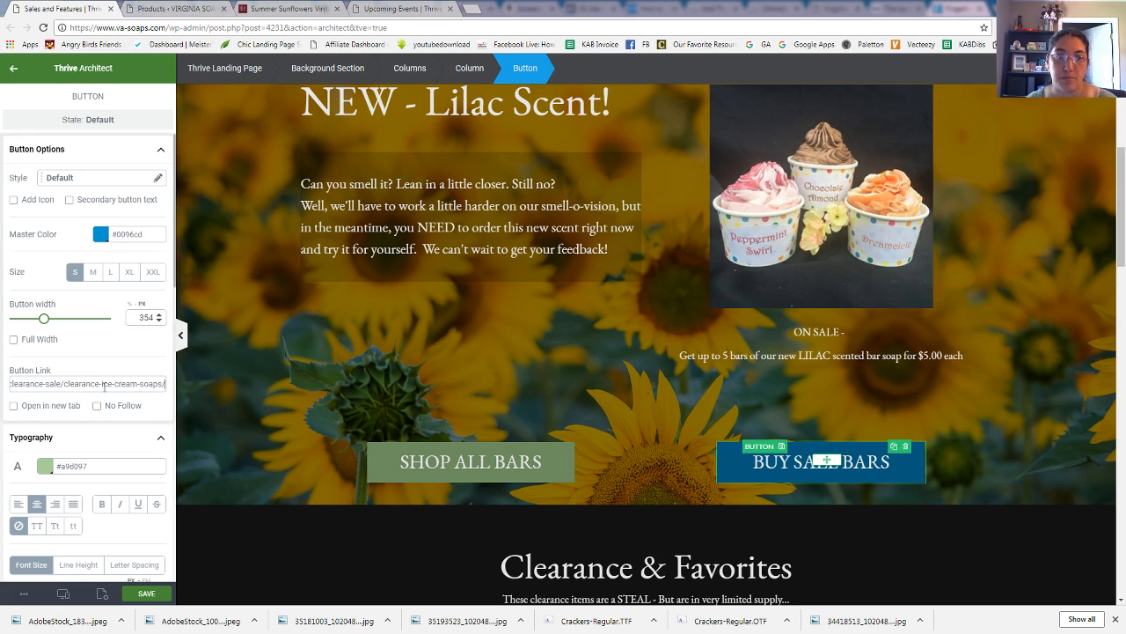
# - Replace the BUY SALE BARS button text with "SNAG SOME CLEARANCE ICE CREAM"
pyautogui.scroll(-1, 51, 219)
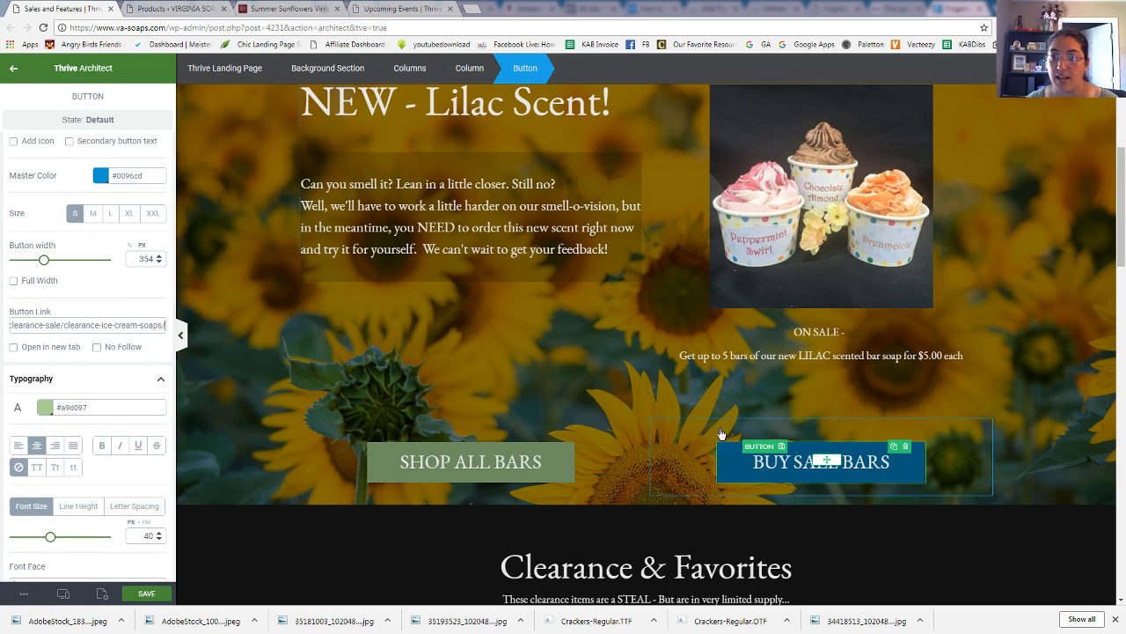
pyautogui.click(801, 462)
pyautogui.moveTo(753, 462); pyautogui.dragTo(945, 449)
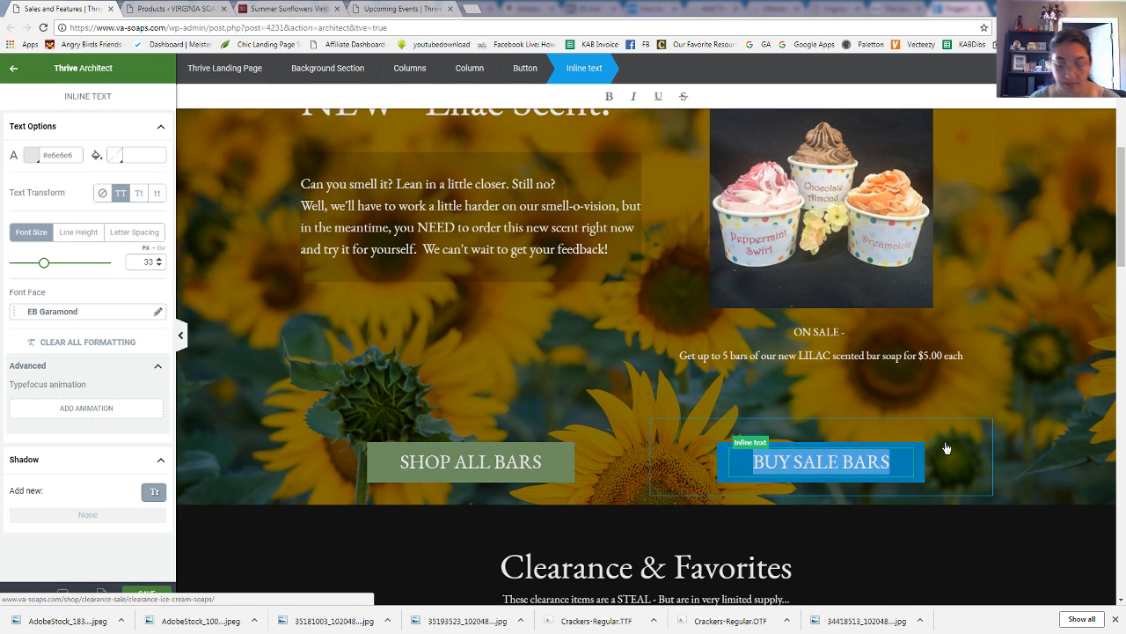
pyautogui.write('SNAG')
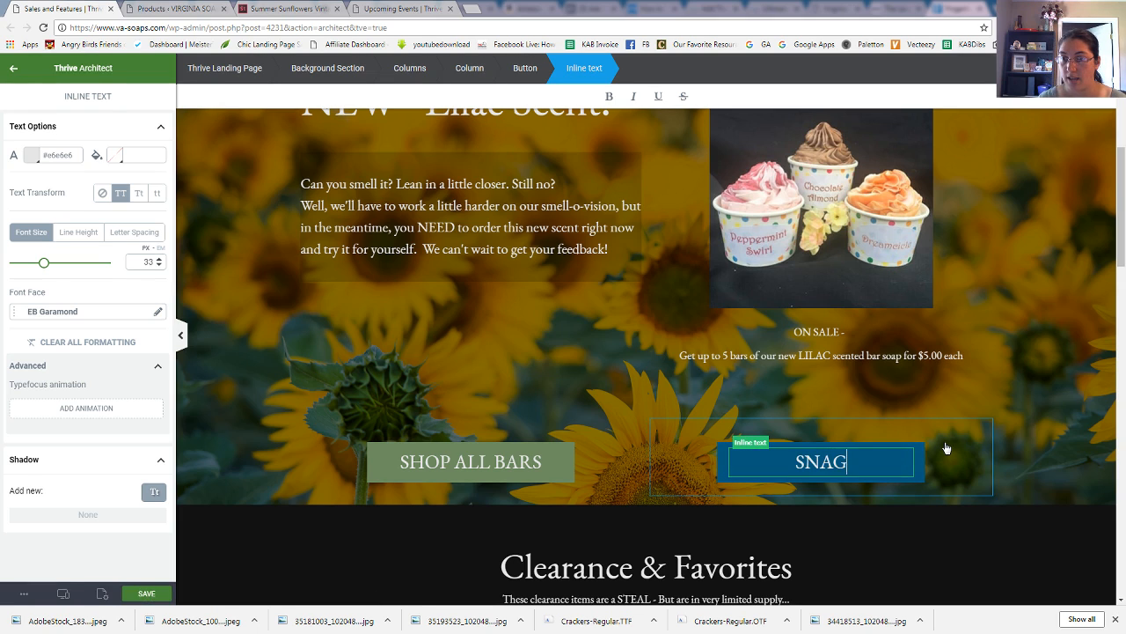
pyautogui.write(' SOME CL')
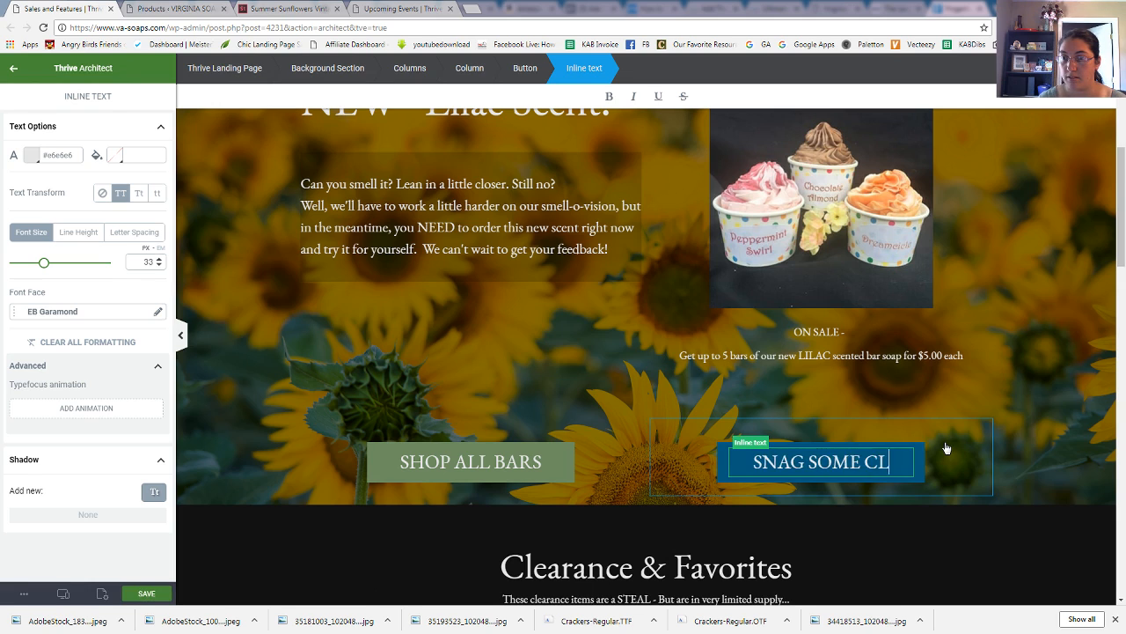
pyautogui.write('EARANCE ')
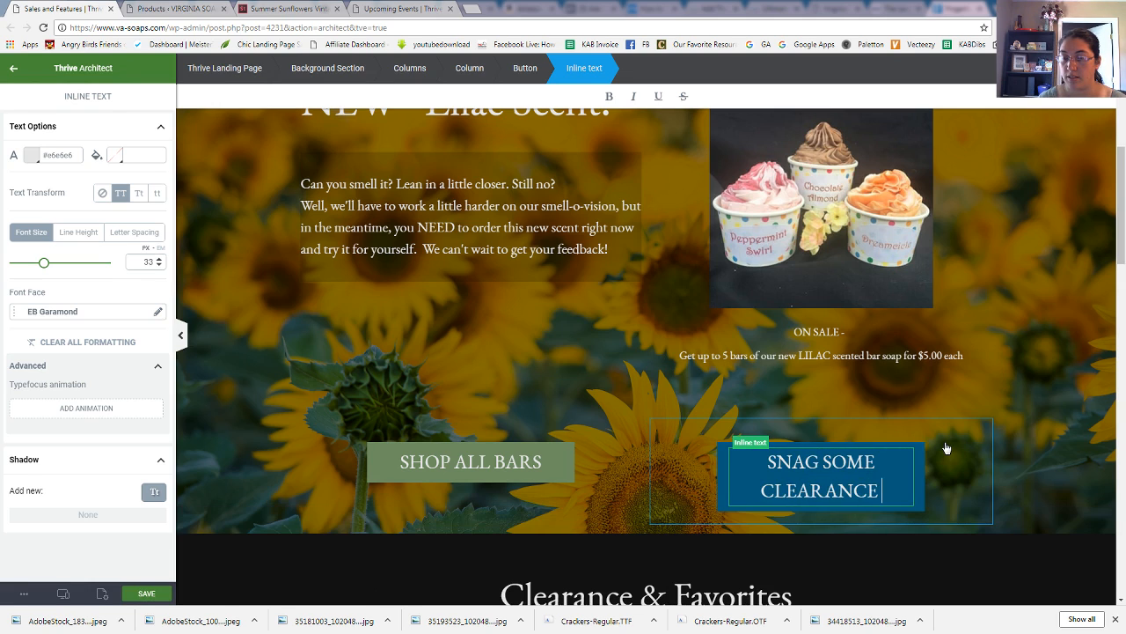
pyautogui.write('ICE CREAM')
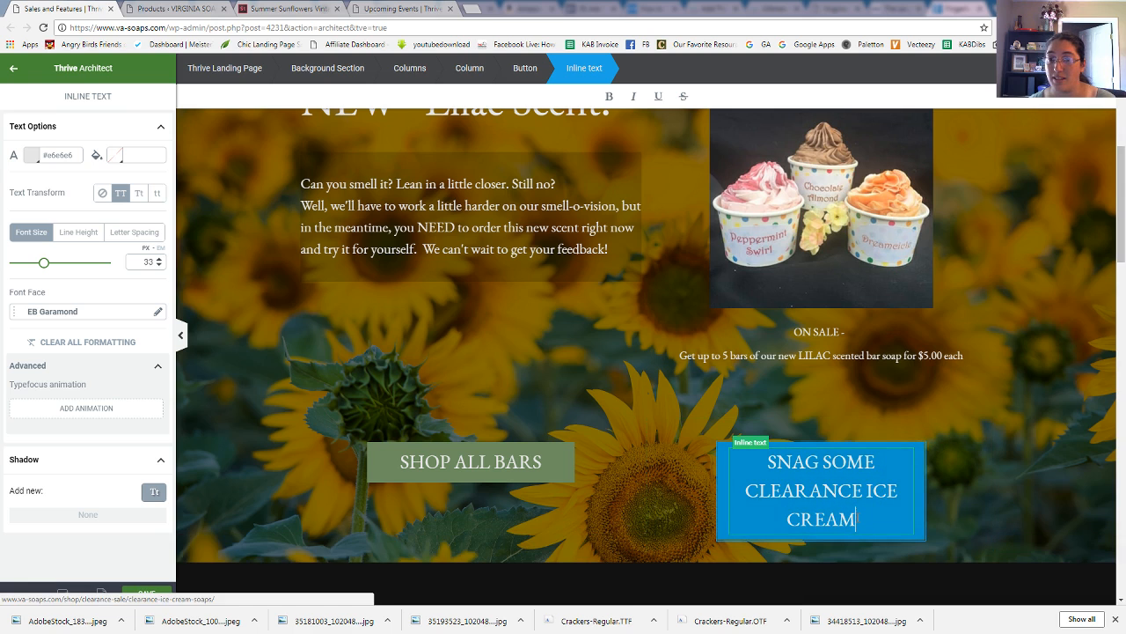
# - Try smaller font sizes of 23 and 17 px on the whole clearance button text, ending at 25 px
pyautogui.moveTo(858, 519); pyautogui.dragTo(763, 467)
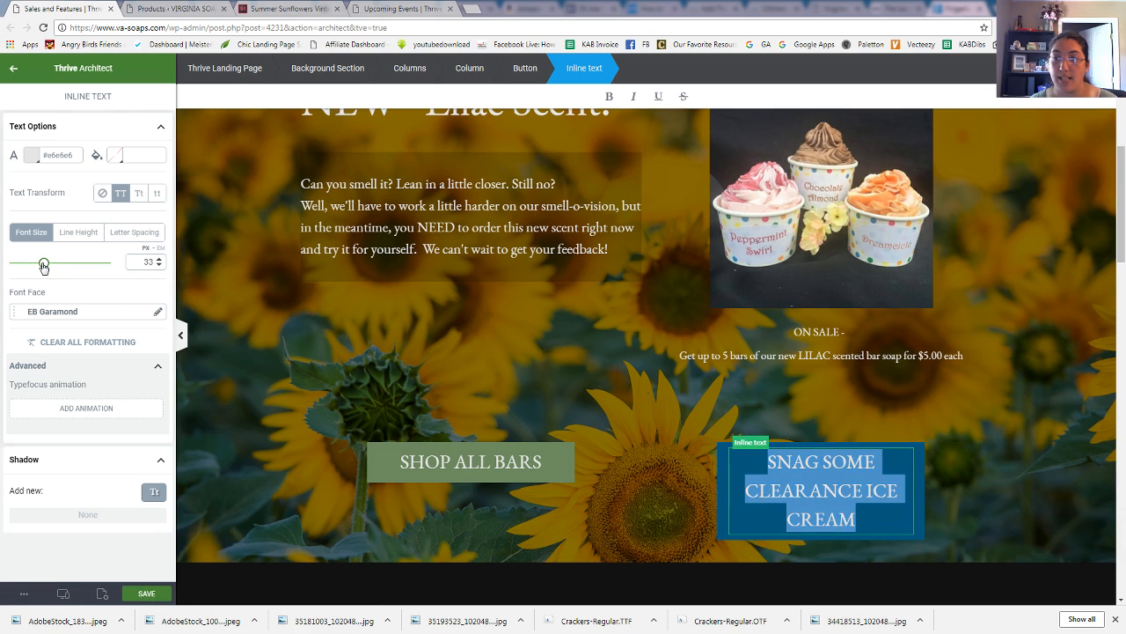
pyautogui.moveTo(44, 266); pyautogui.dragTo(36, 267)
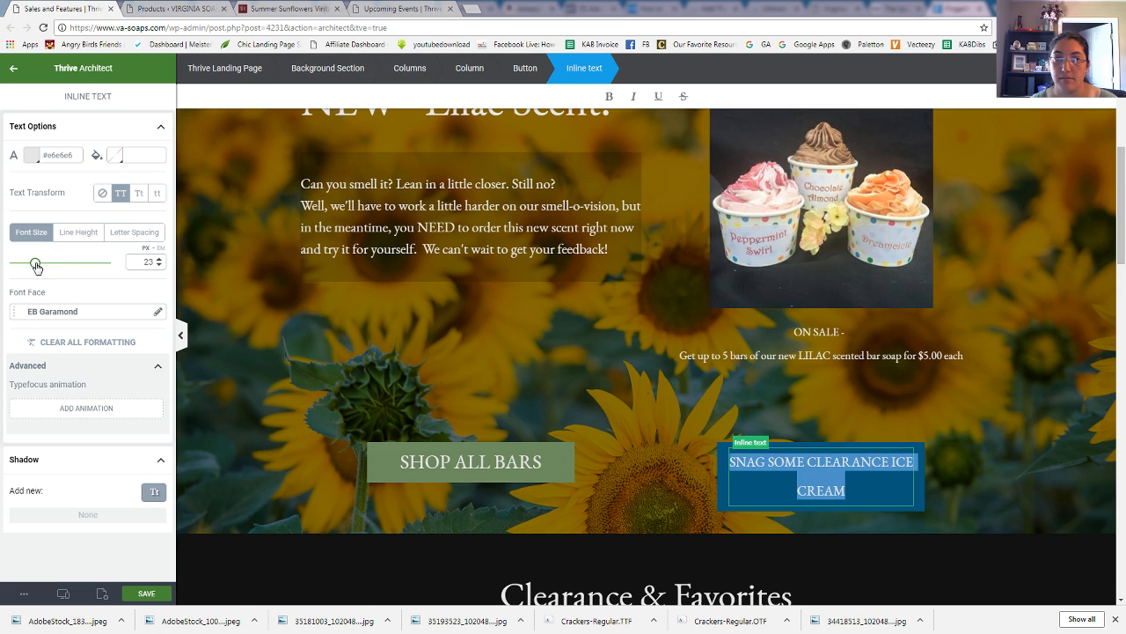
pyautogui.click(137, 231)
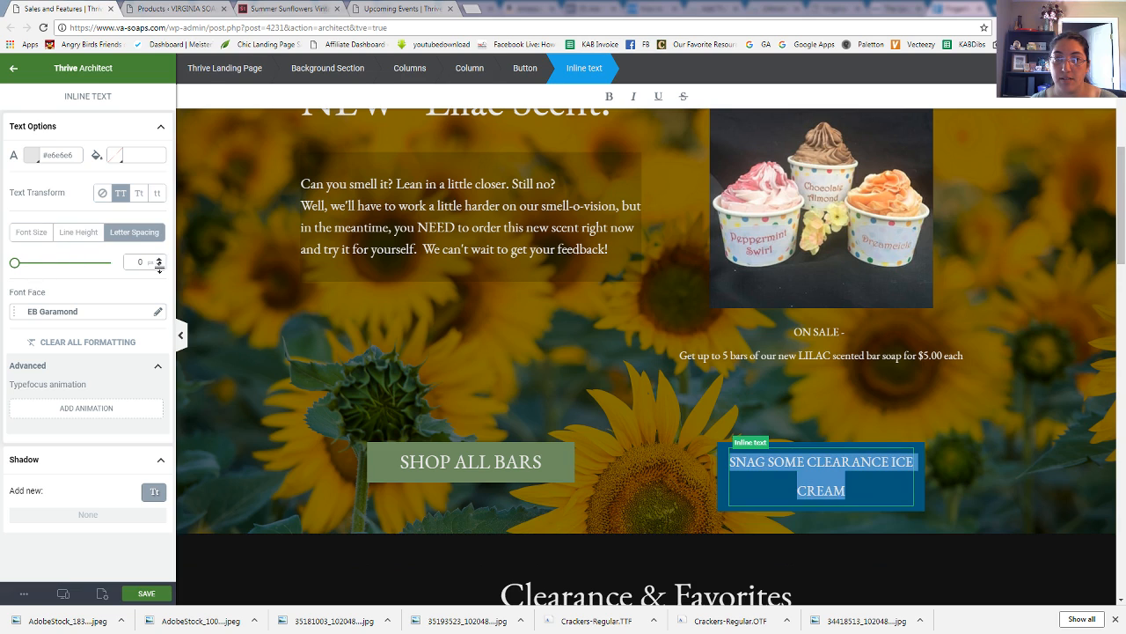
pyautogui.click(33, 232)
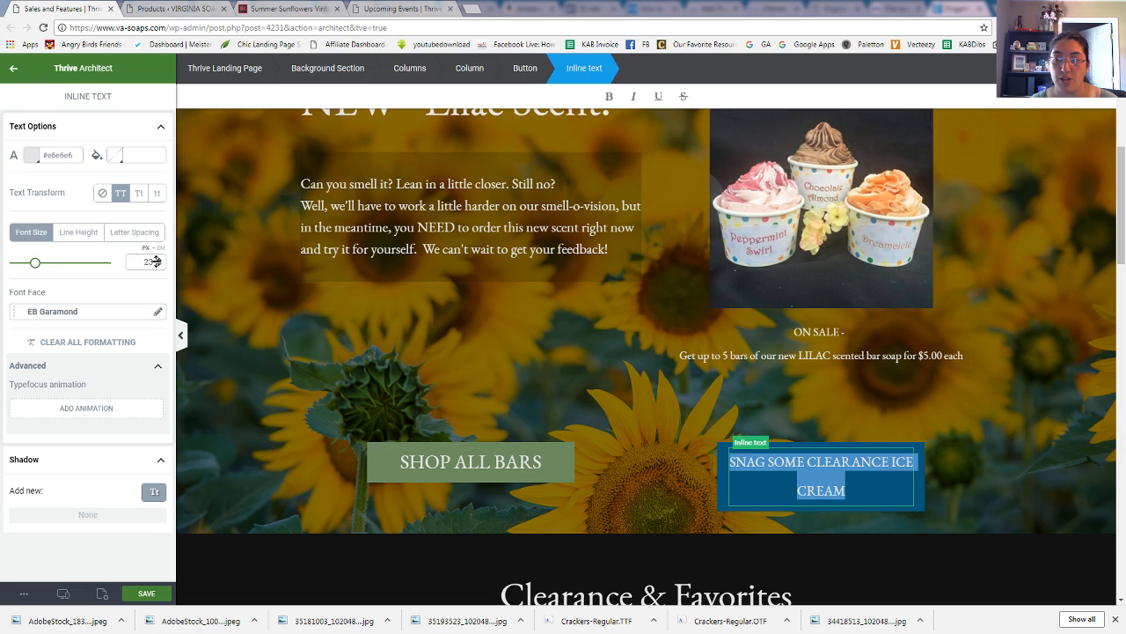
pyautogui.scroll(-6, 155, 261)
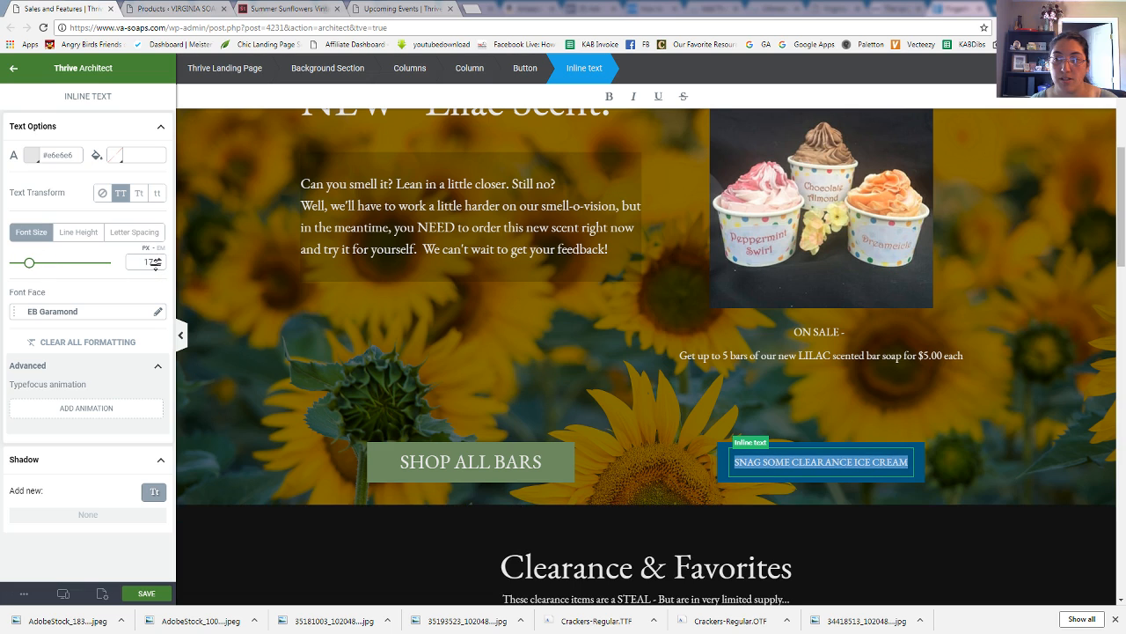
pyautogui.scroll(8, 155, 262)
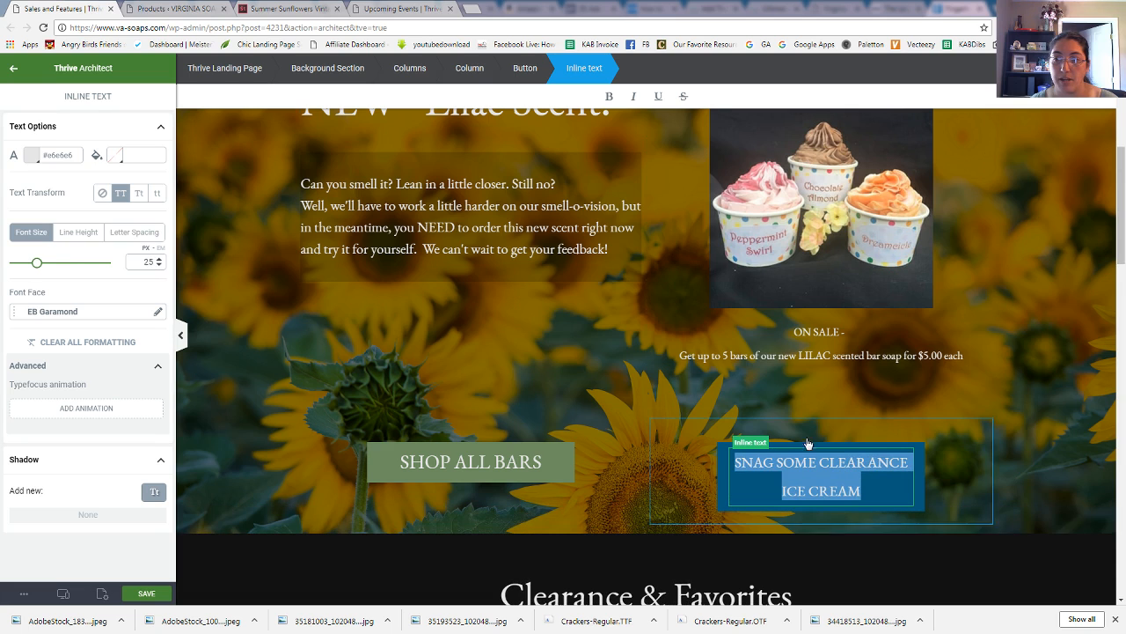
# - Set the clearance button text's font size to 28 px and its line height to 1.20 em
pyautogui.click(820, 462)
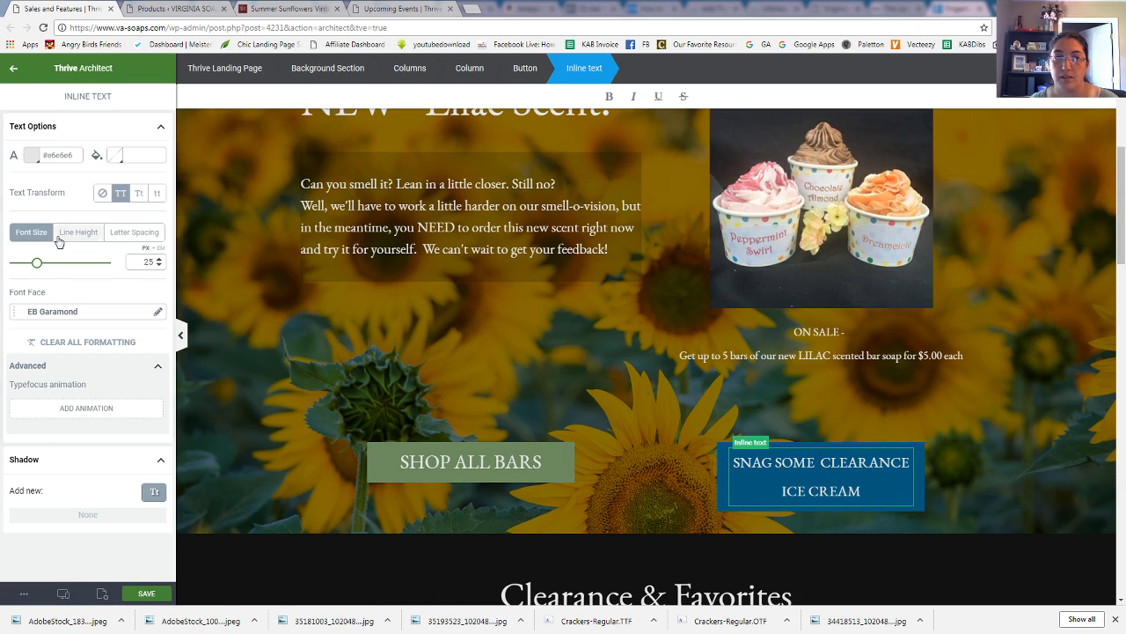
pyautogui.tripleClick(737, 462)
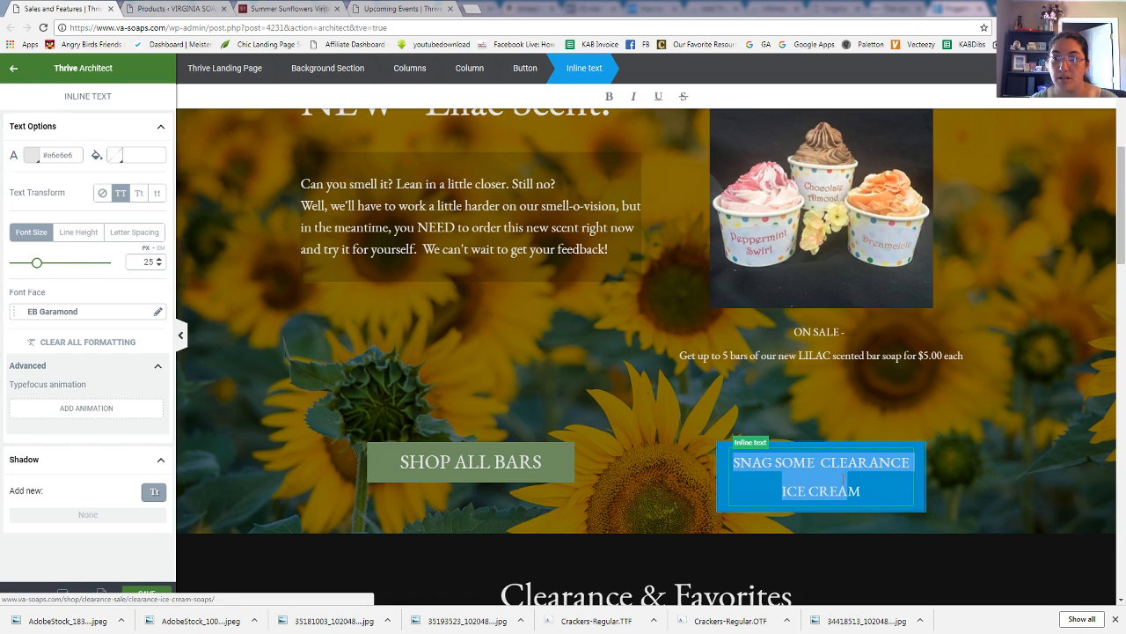
pyautogui.click(159, 259)
pyautogui.click(159, 259)
pyautogui.click(160, 259)
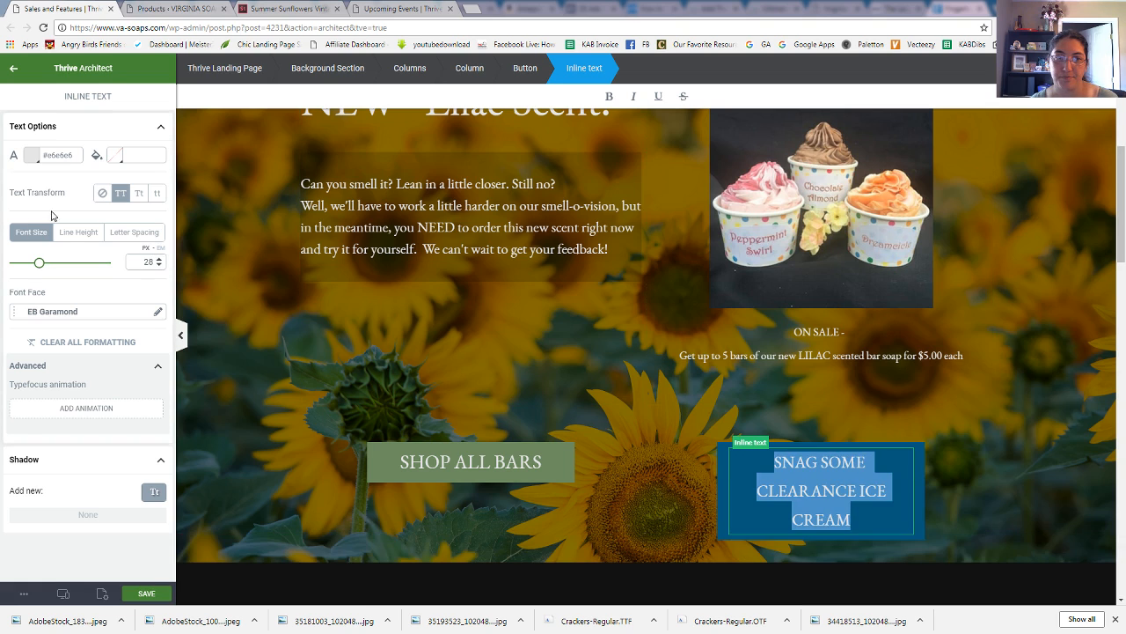
pyautogui.click(79, 232)
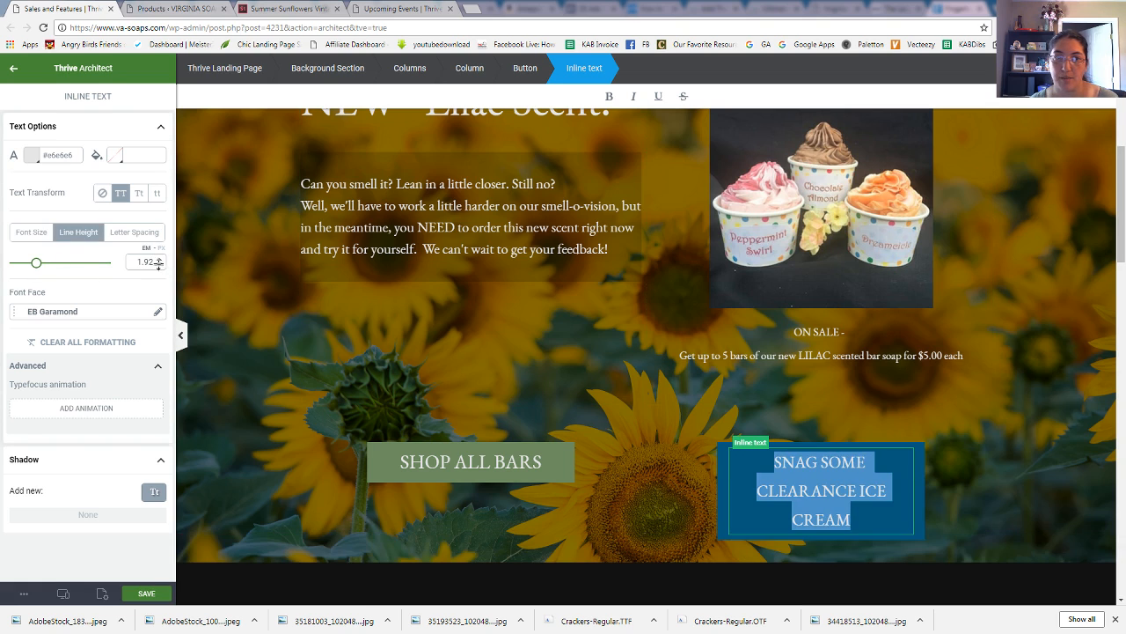
pyautogui.moveTo(158, 262); pyautogui.dragTo(159, 261)
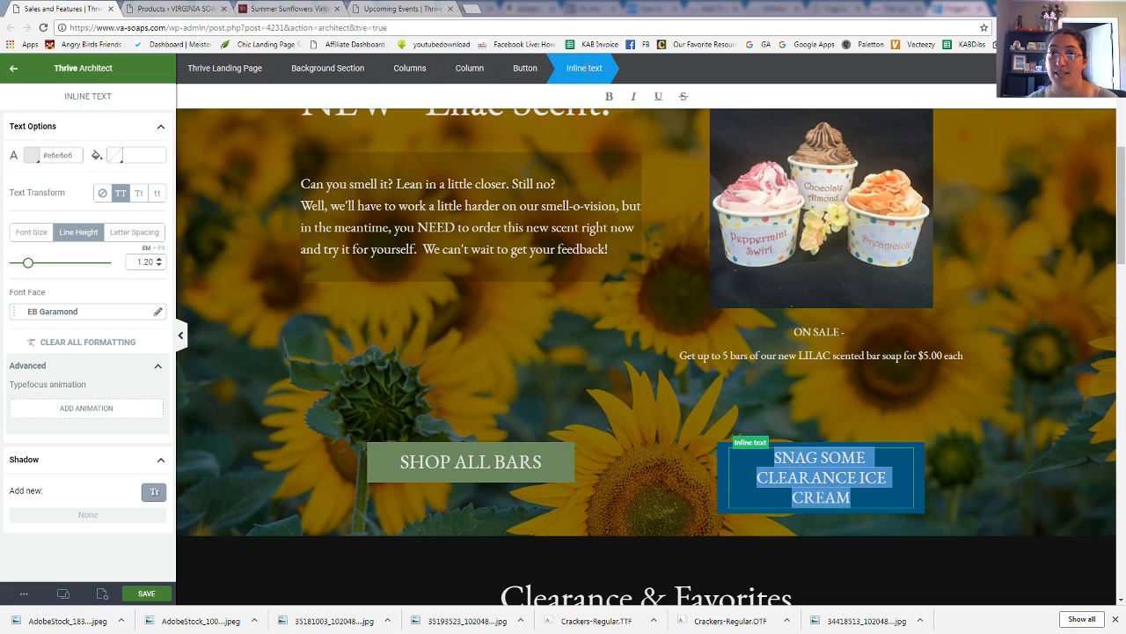
# - Round all corners of the clearance ice cream button with a 58 px corner radius
pyautogui.click(530, 73)
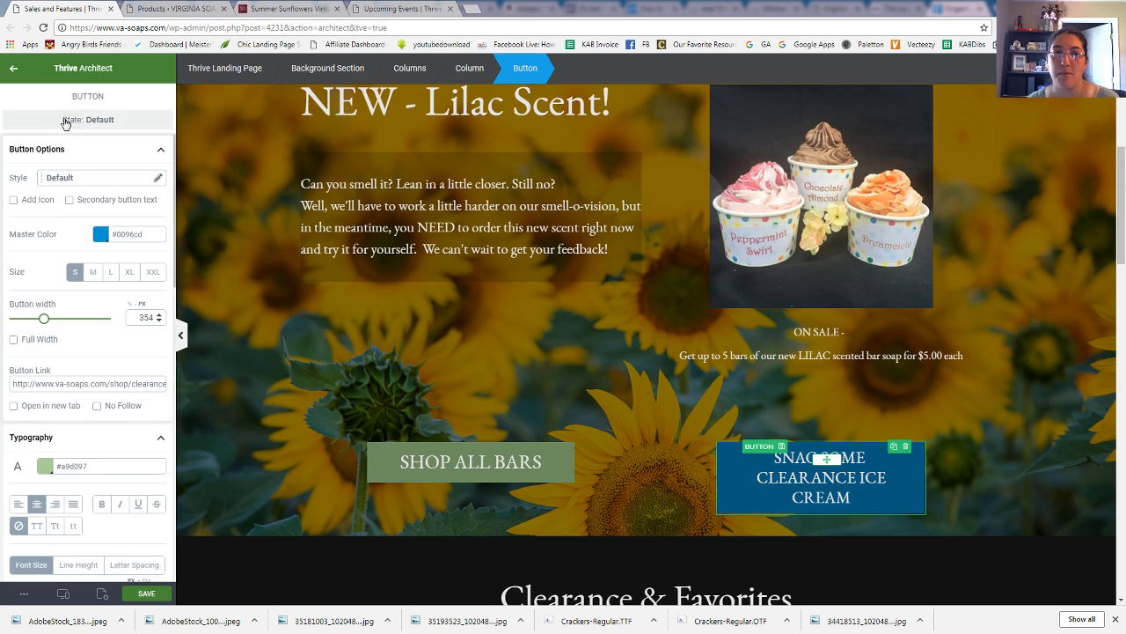
pyautogui.scroll(-5, 88, 260)
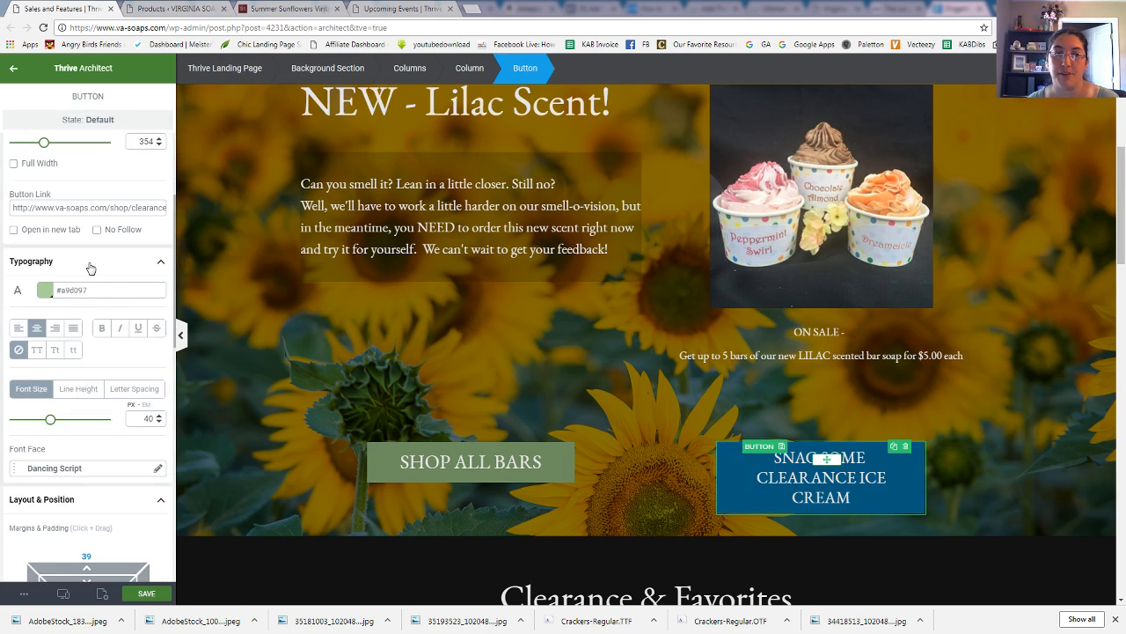
pyautogui.scroll(-6, 84, 267)
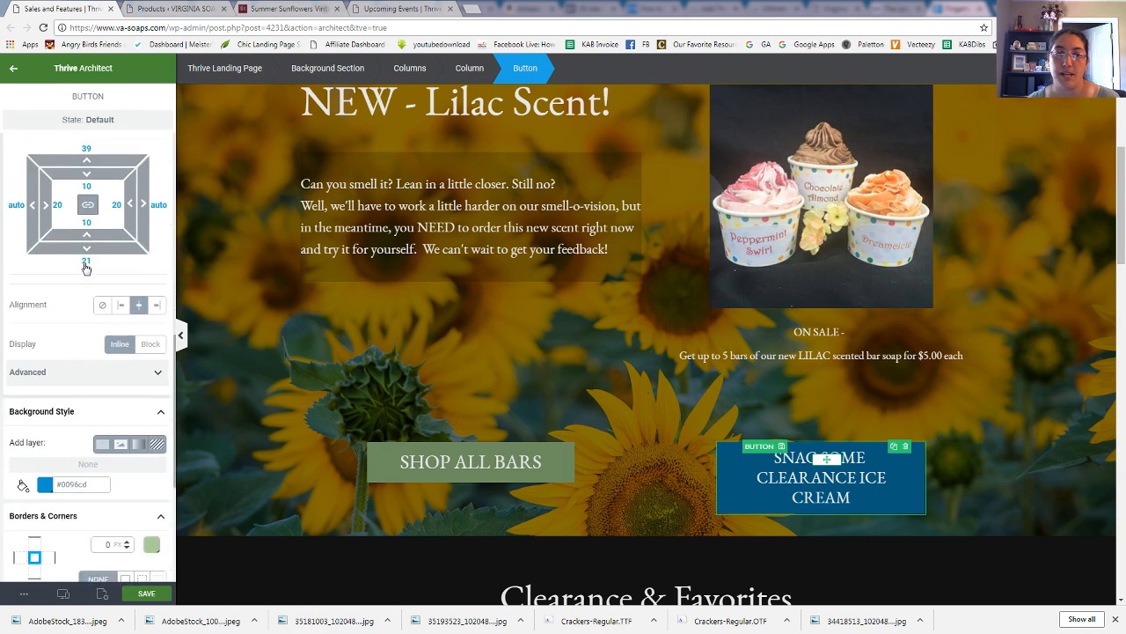
pyautogui.scroll(-1, 84, 276)
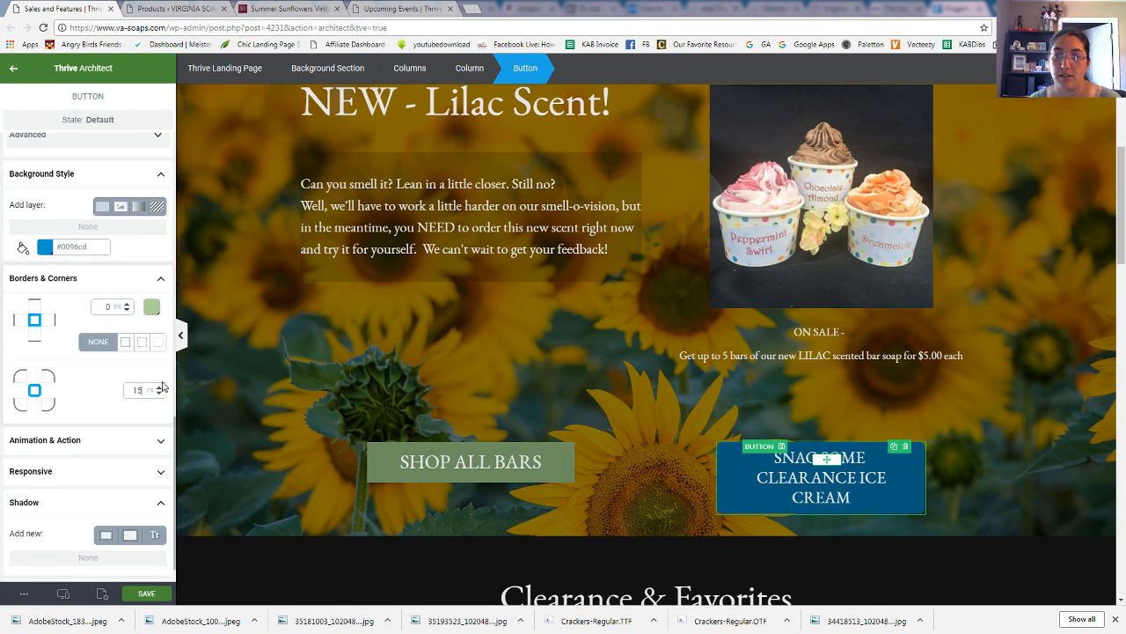
pyautogui.write('8')
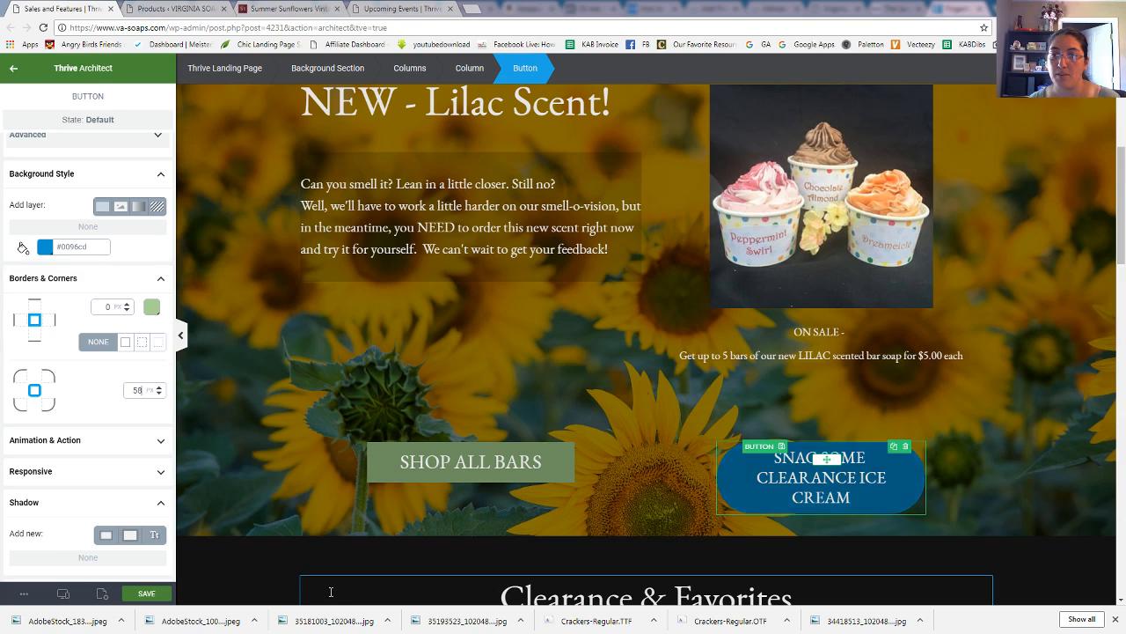
# - Make the whole clearance button text bold and set its font size to 25 px
pyautogui.click(741, 480)
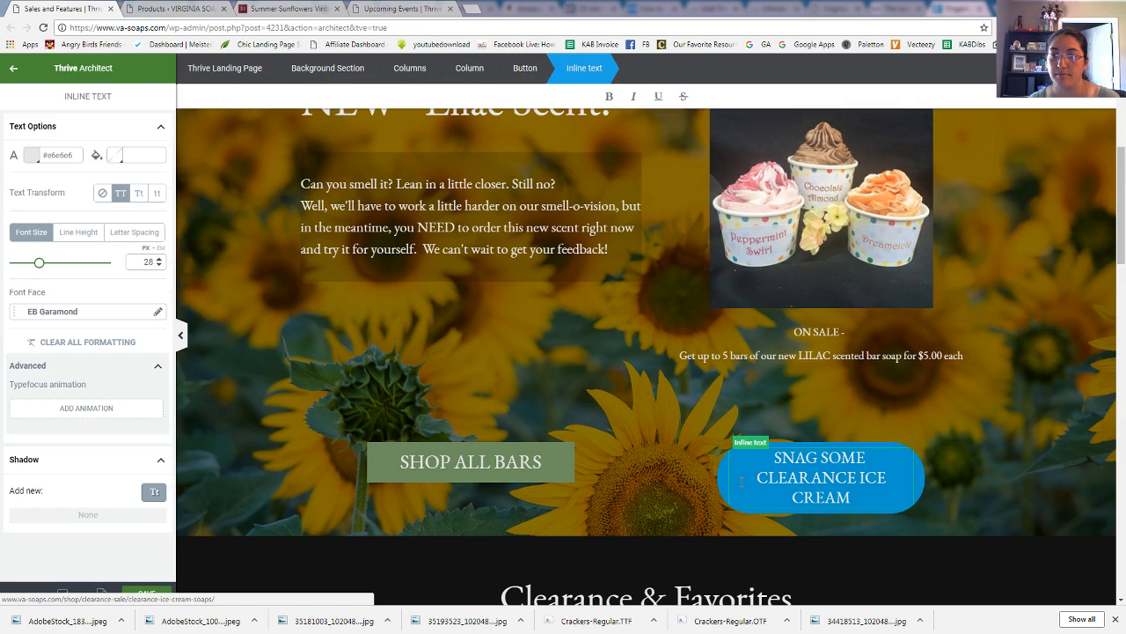
pyautogui.moveTo(773, 458); pyautogui.dragTo(856, 499)
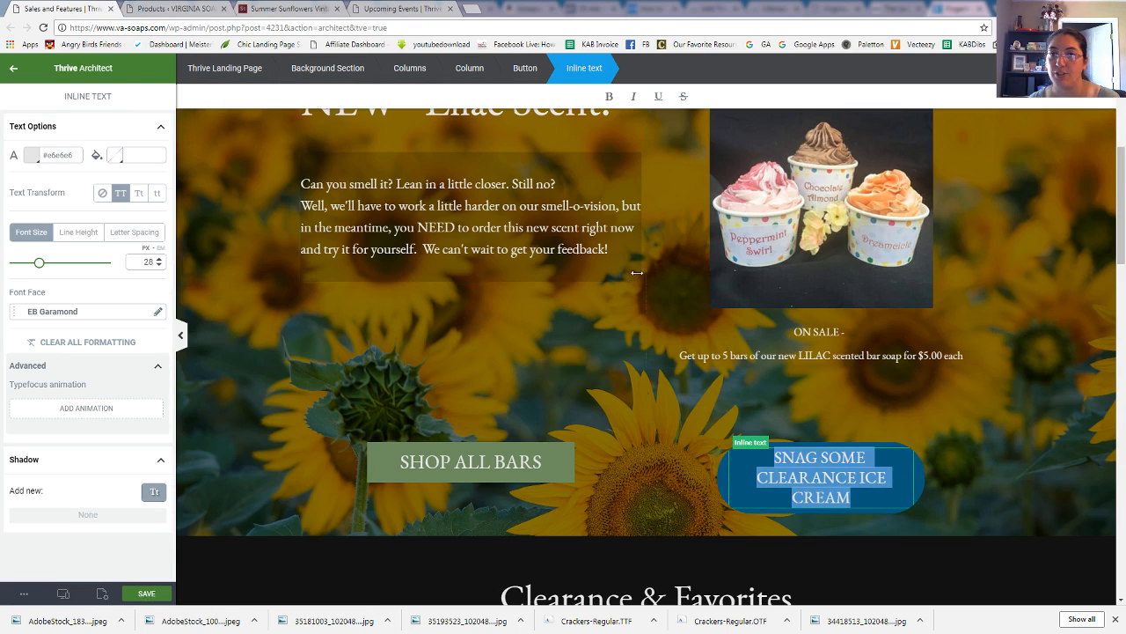
pyautogui.click(610, 96)
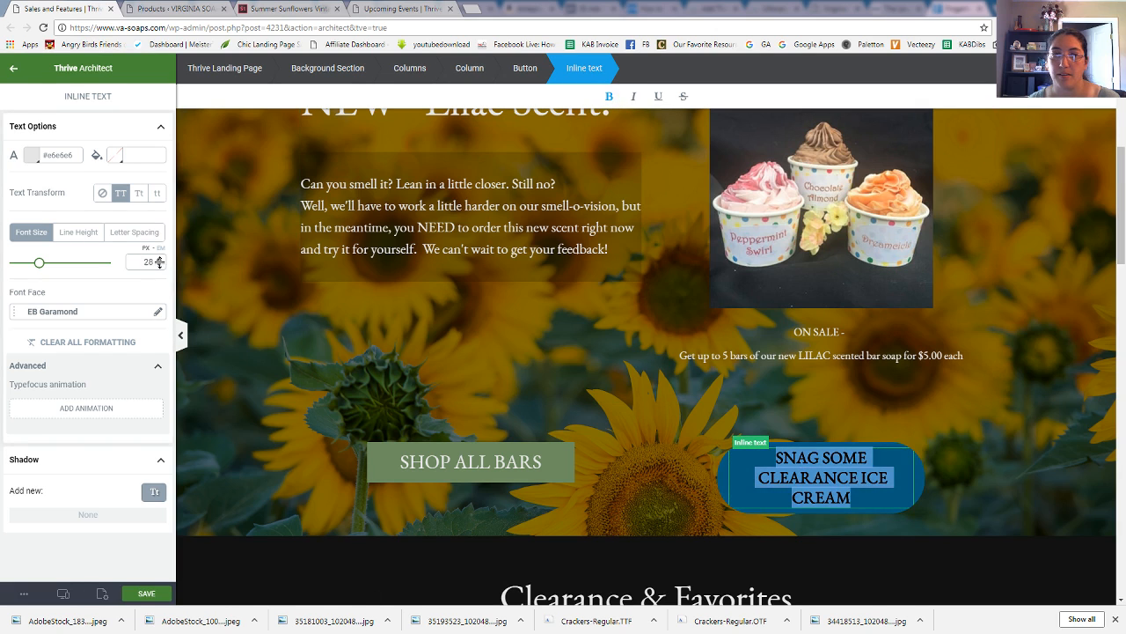
pyautogui.moveTo(159, 262); pyautogui.dragTo(159, 265)
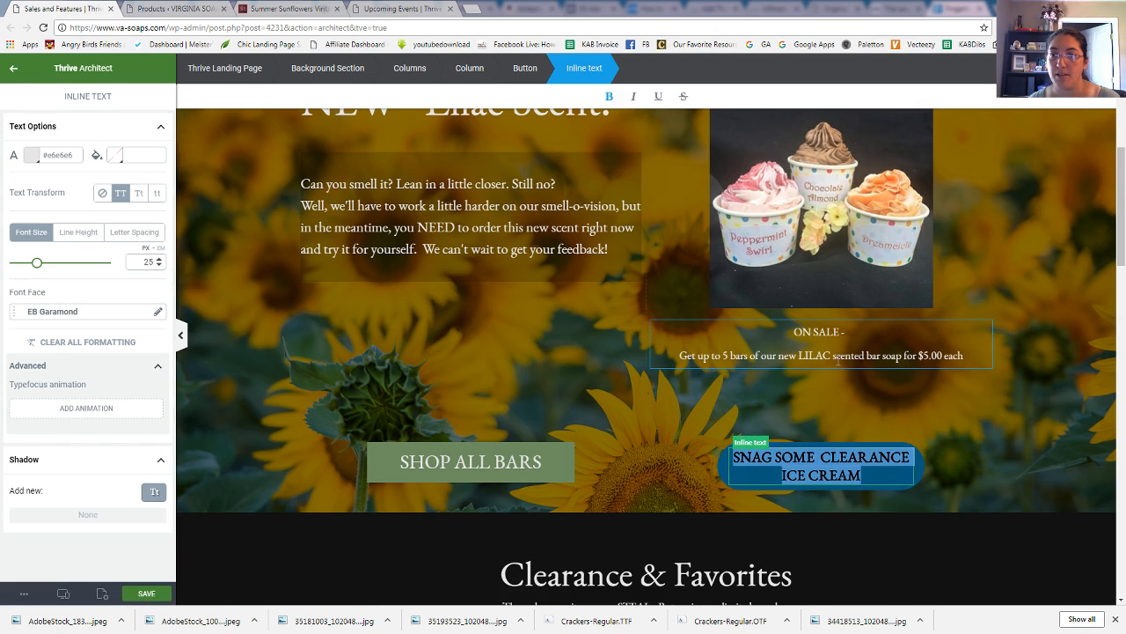
pyautogui.click(838, 358)
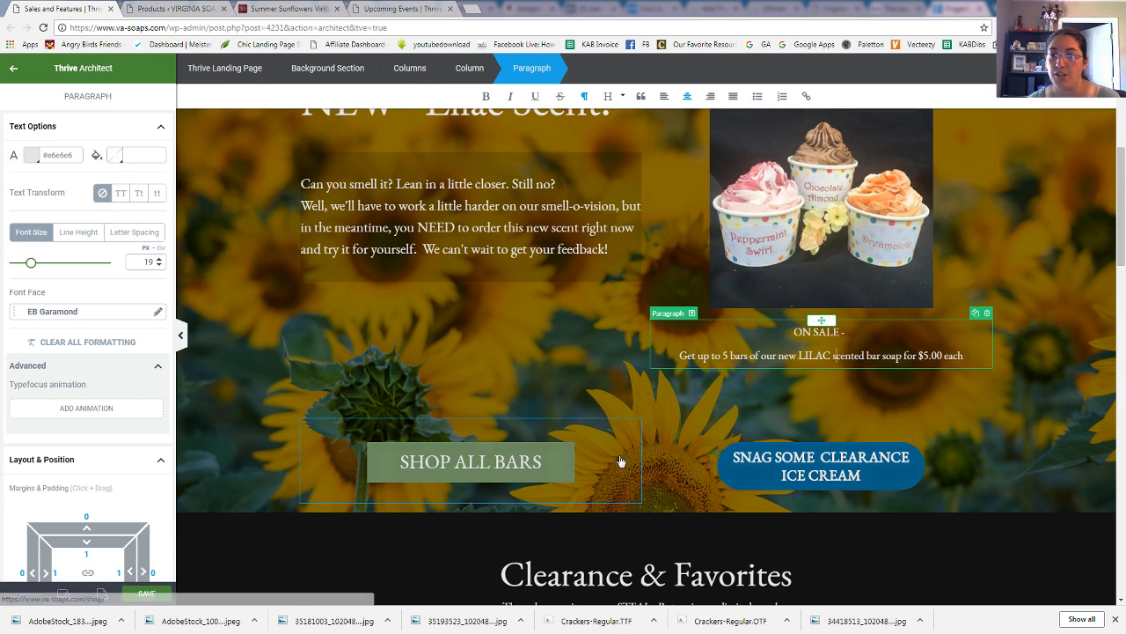
# - Set the SHOP ALL BARS button's corner radius to 58 px to match the clearance button
pyautogui.click(719, 456)
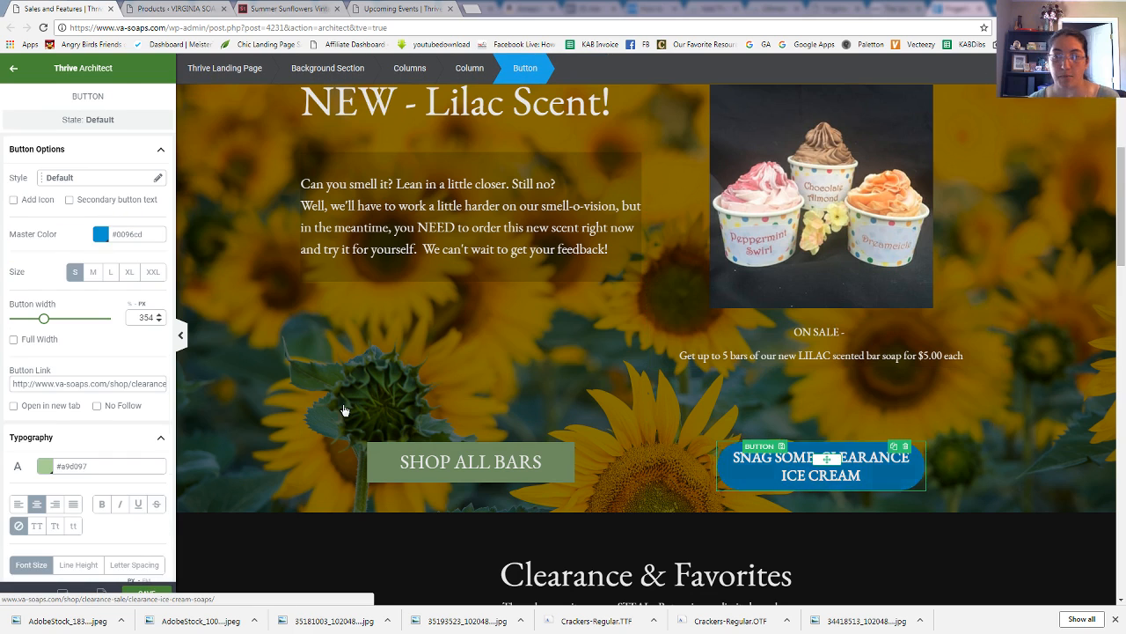
pyautogui.scroll(-7, 111, 369)
pyautogui.scroll(-2, 111, 370)
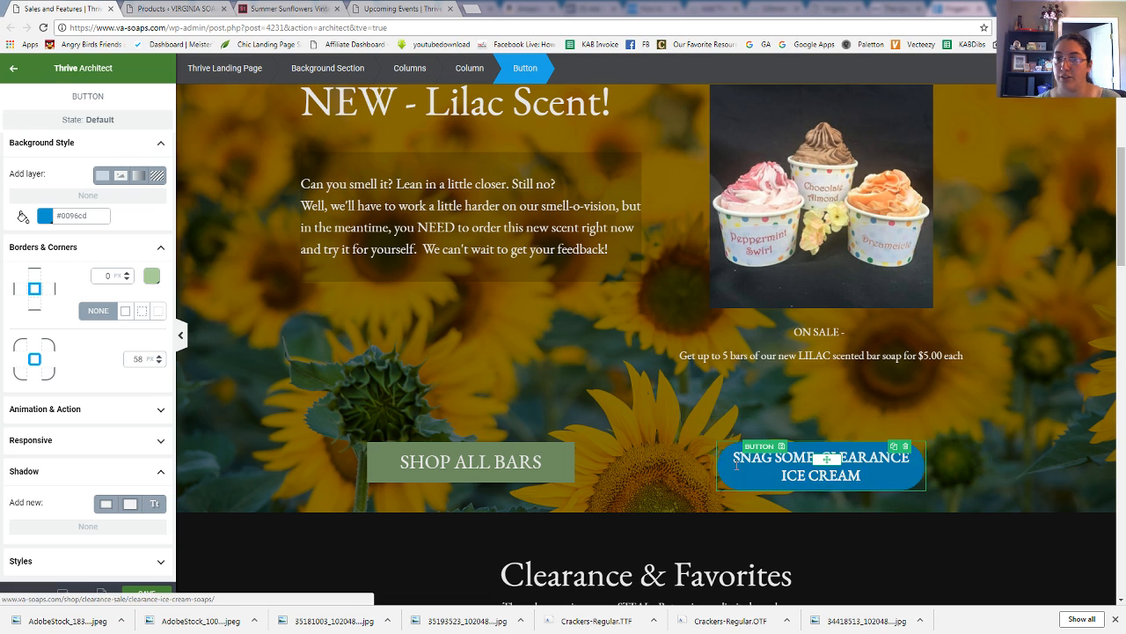
pyautogui.click(551, 452)
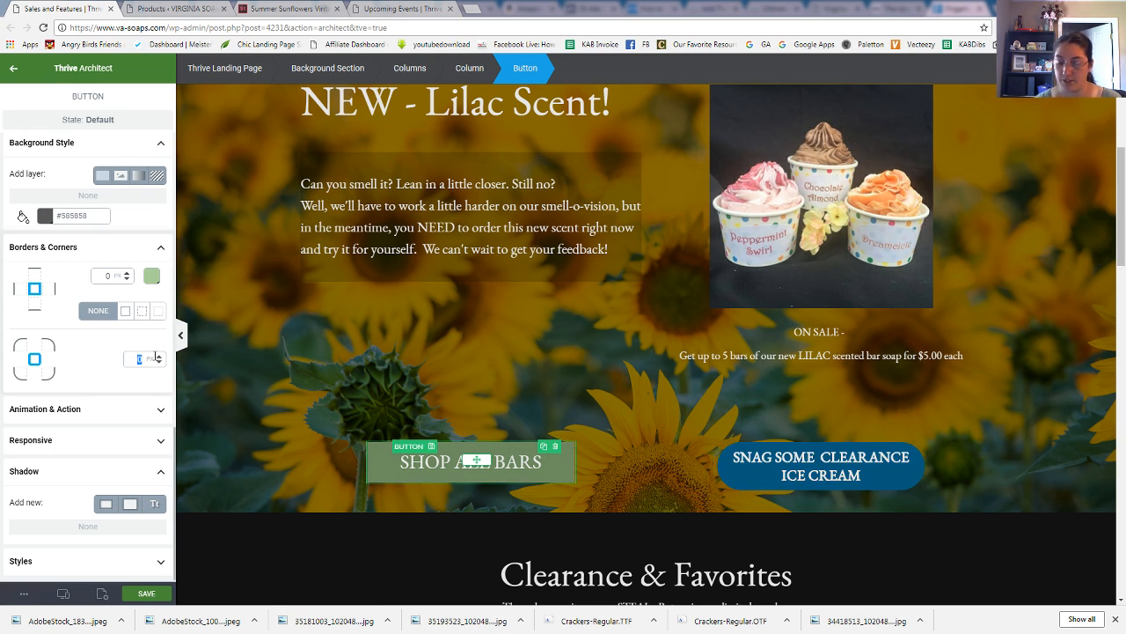
pyautogui.write('58')
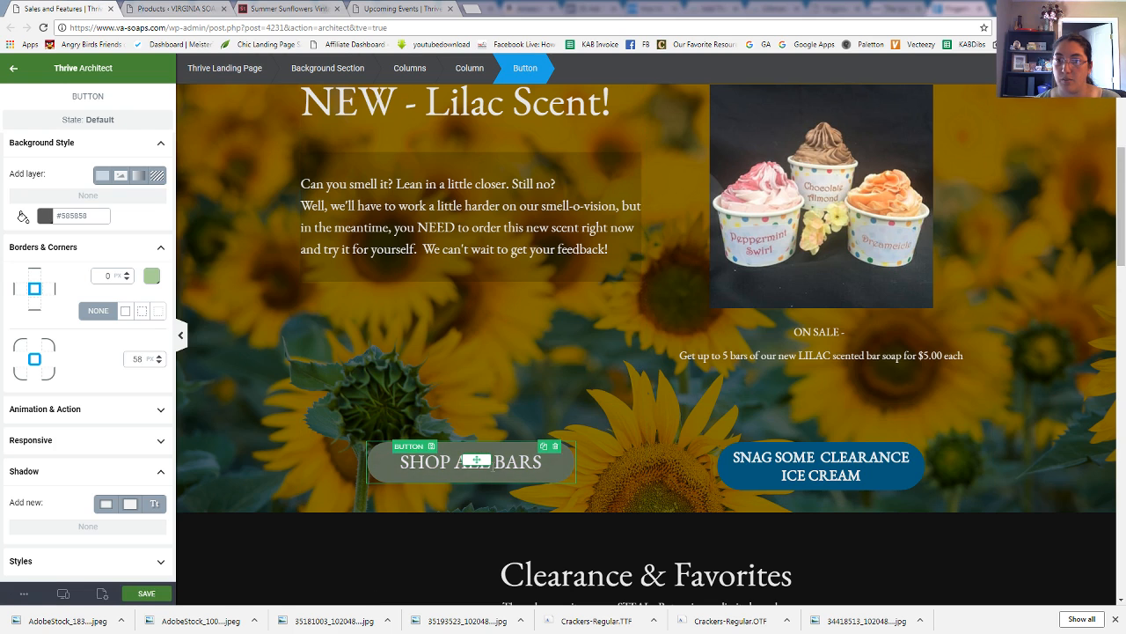
# - Replace the "NEW - Lilac Scent!" heading with "Clearance:" and "Ice Cream Soap!" on two lines
pyautogui.scroll(1, 467, 246)
pyautogui.scroll(2, 468, 247)
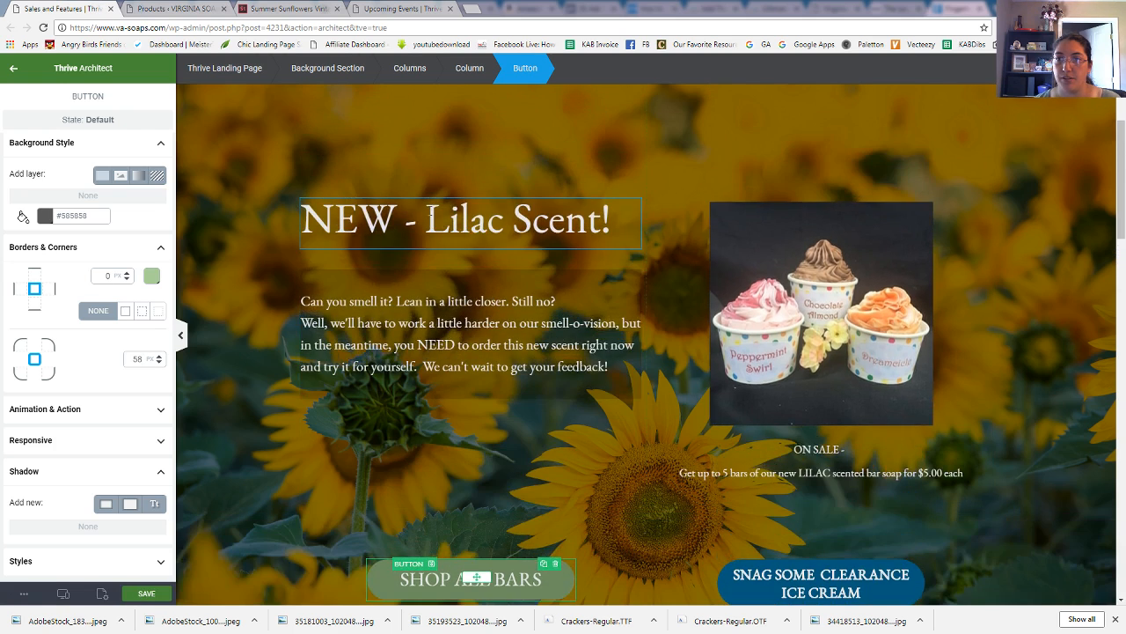
pyautogui.click(359, 206)
pyautogui.moveTo(302, 220); pyautogui.dragTo(679, 212)
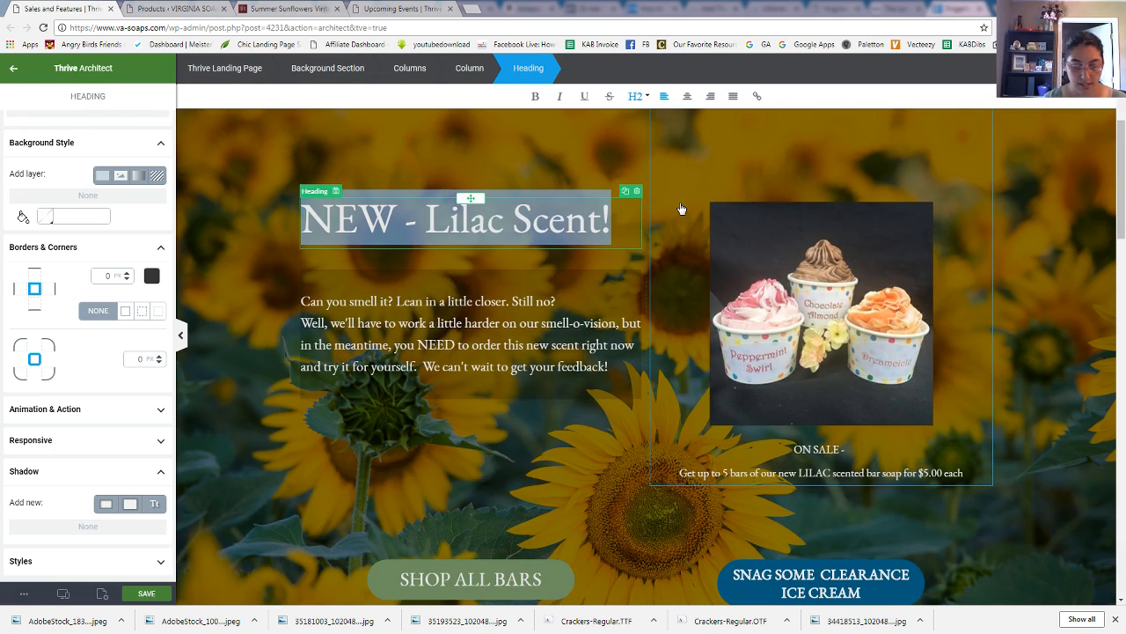
pyautogui.write('Clearance')
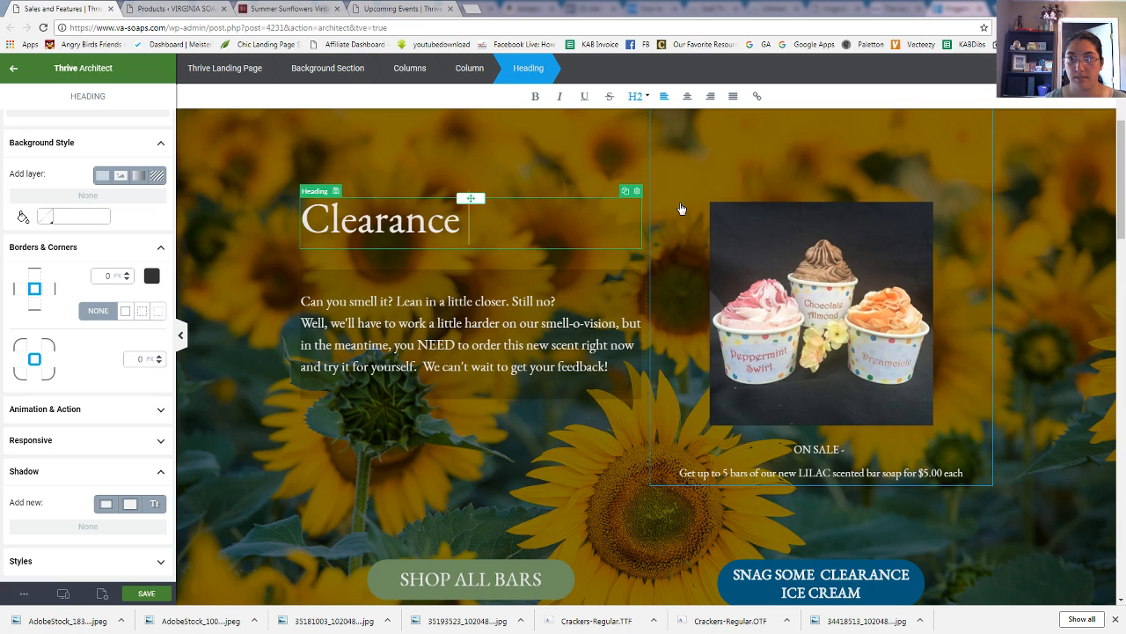
pyautogui.write(' Ice Cream Soap!')
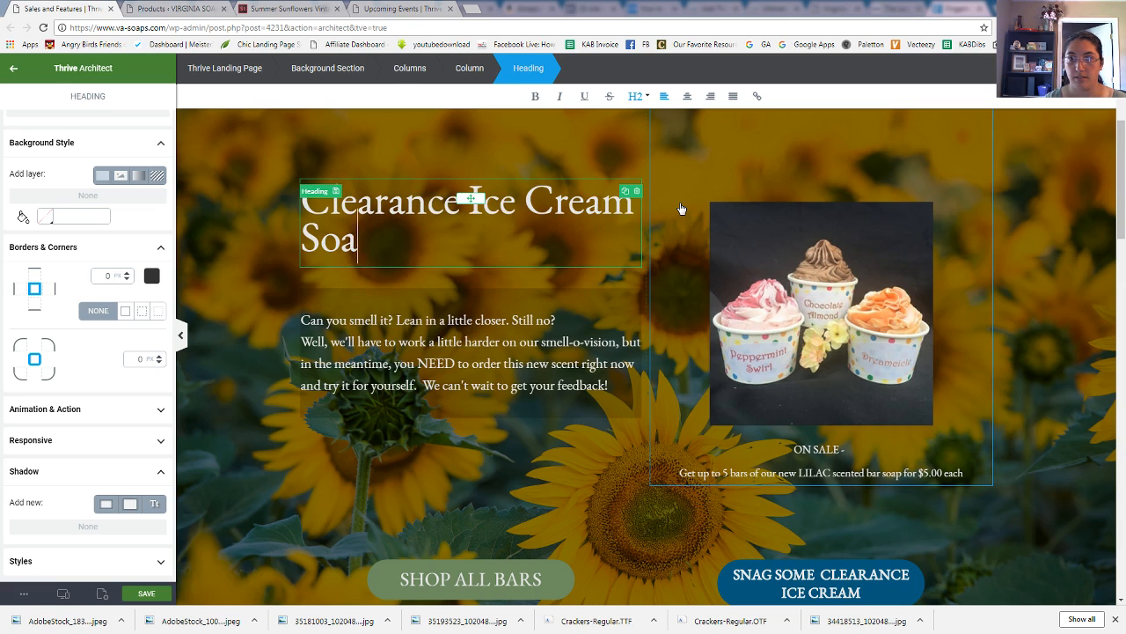
pyautogui.click(471, 197)
pyautogui.write(':')
pyautogui.press('Return')
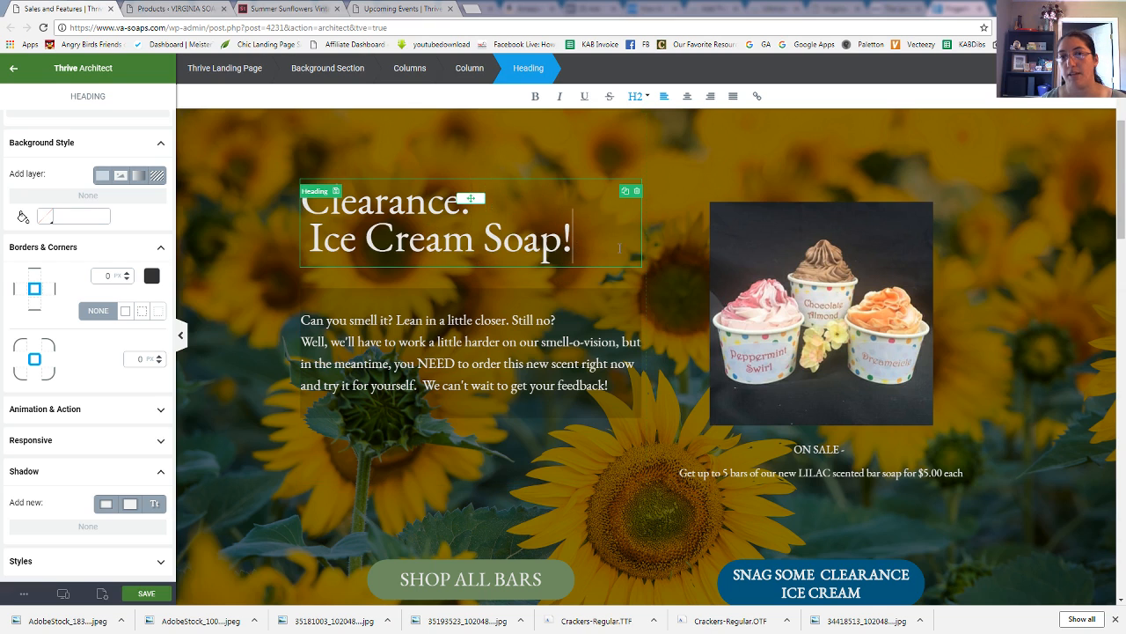
# - Select the lilac description paragraph, then switch to the WordPress product list and search it for "Ice Cream Soap"
pyautogui.click(535, 362)
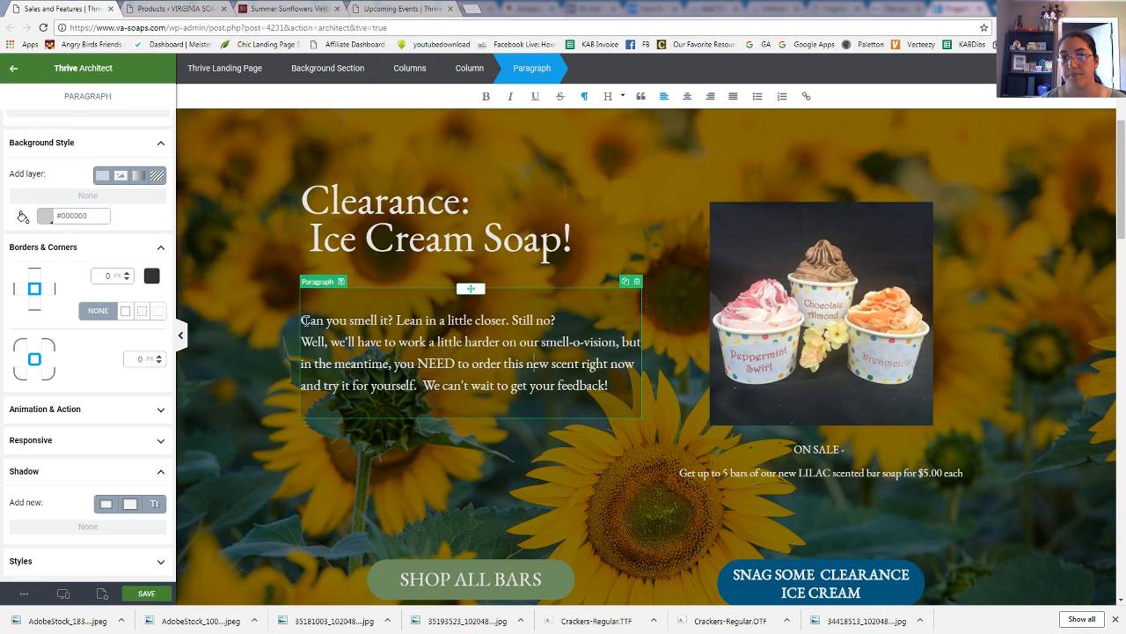
pyautogui.moveTo(303, 321); pyautogui.dragTo(495, 371)
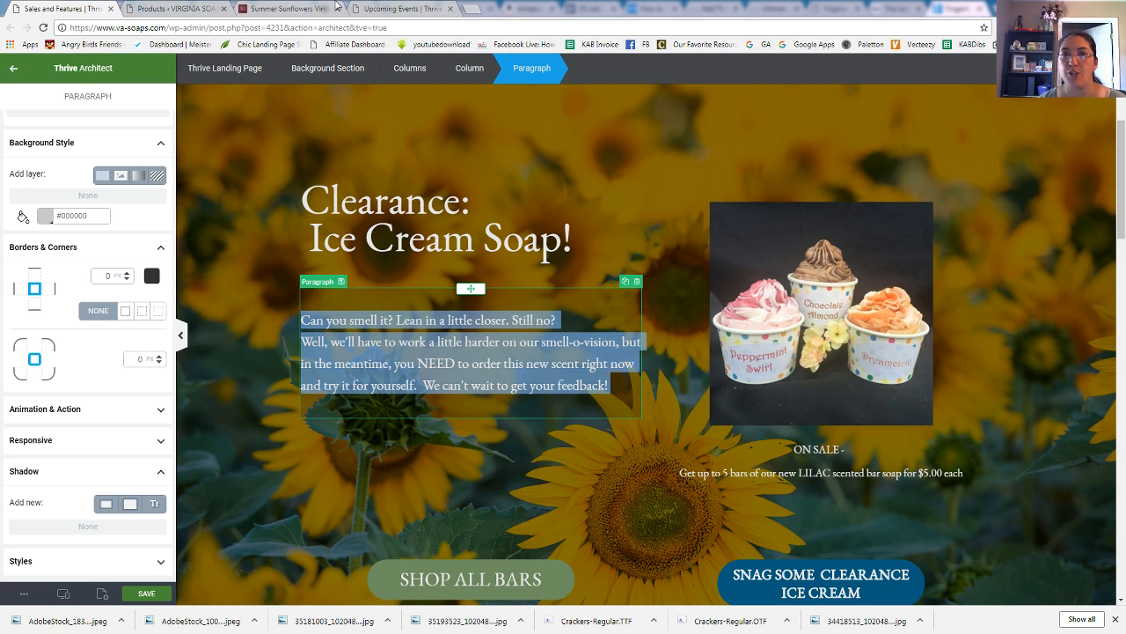
pyautogui.click(170, 7)
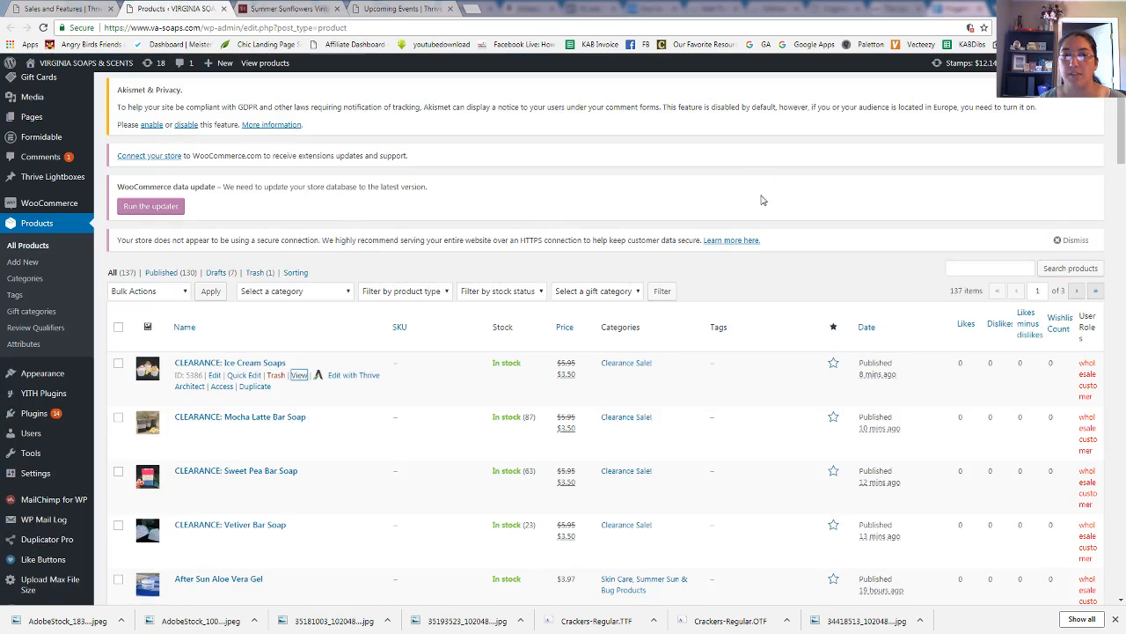
pyautogui.click(961, 268)
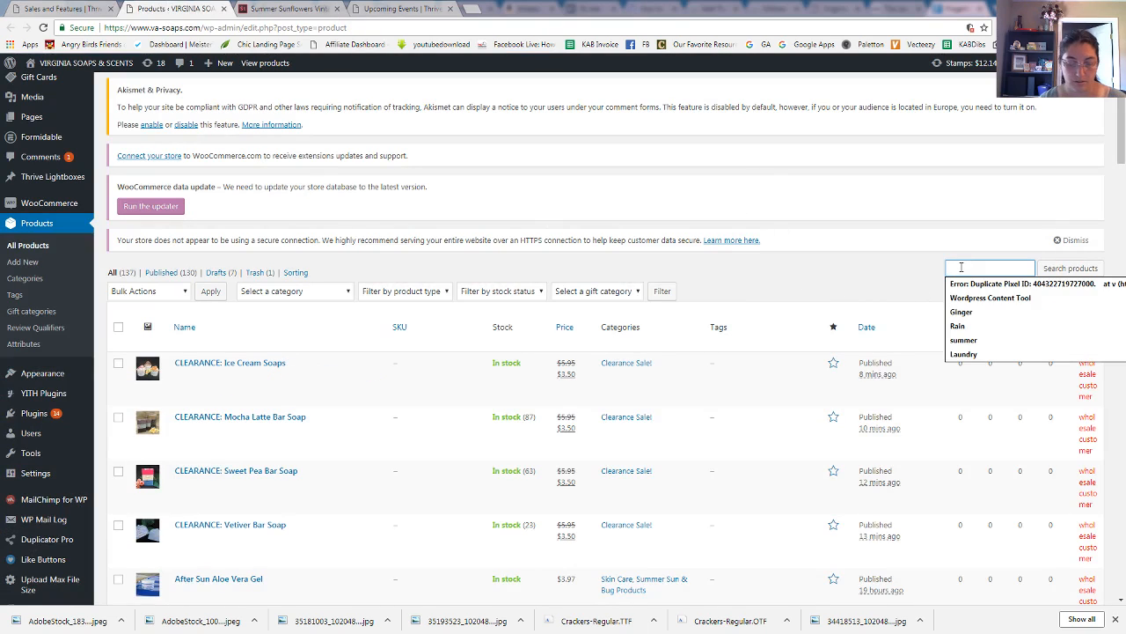
pyautogui.write('le')
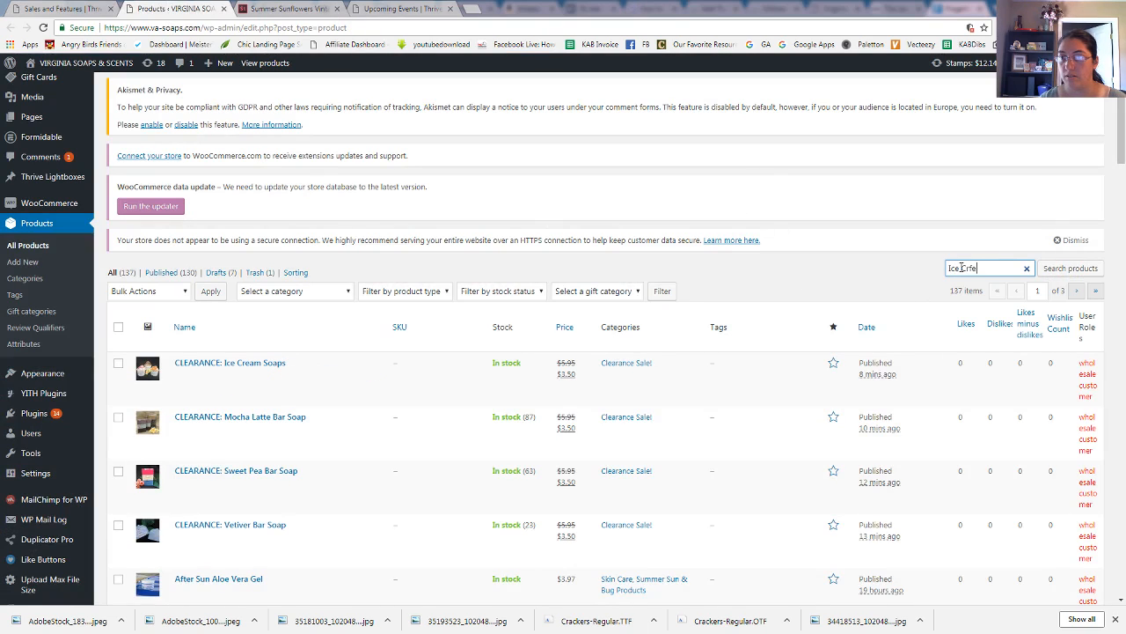
pyautogui.write('e Cream Soap')
pyautogui.press('Return')
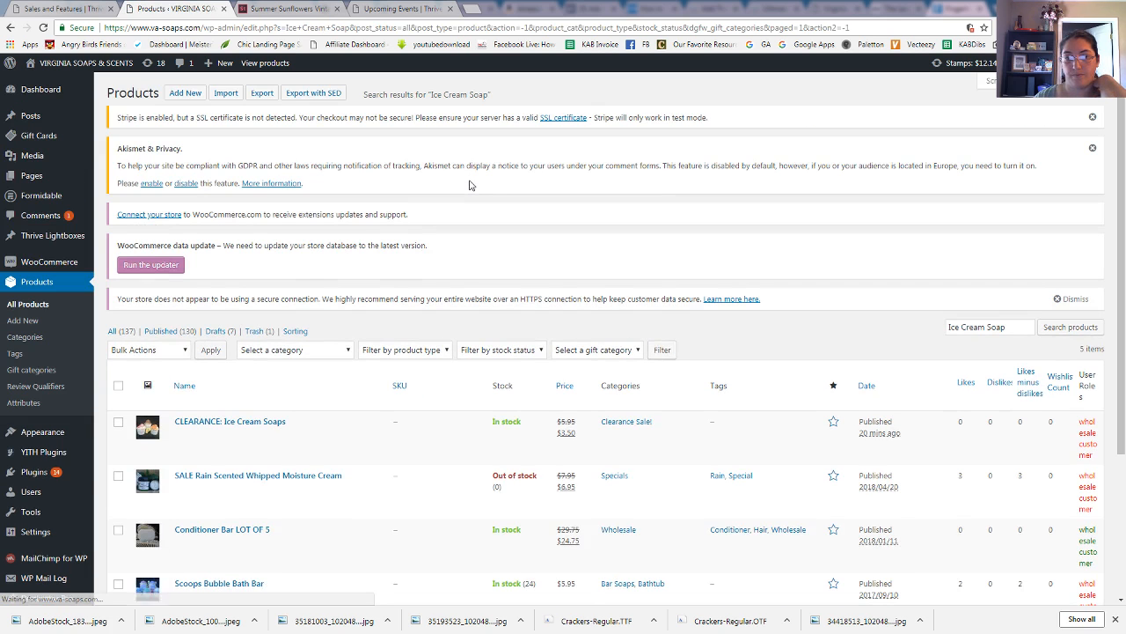
pyautogui.scroll(-2, 469, 184)
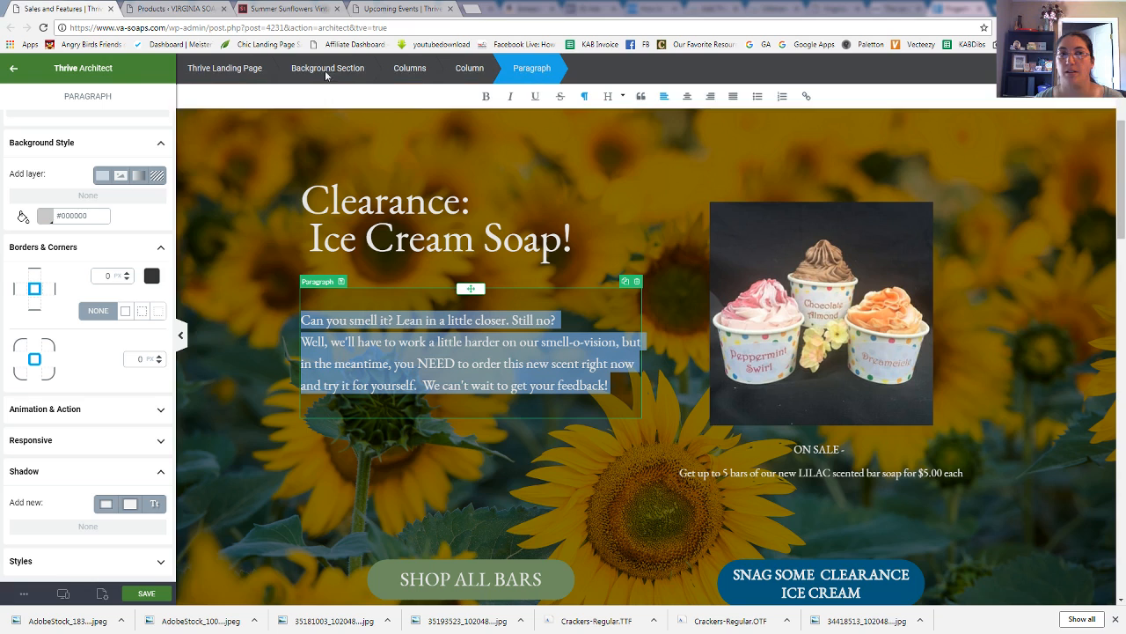
# - Replace the lilac paragraph with "The same long lasting recipe as our bath and body bars, these soap confections make wonderful gifts for birthday parties, showers, and favors."
pyautogui.click(53, 9)
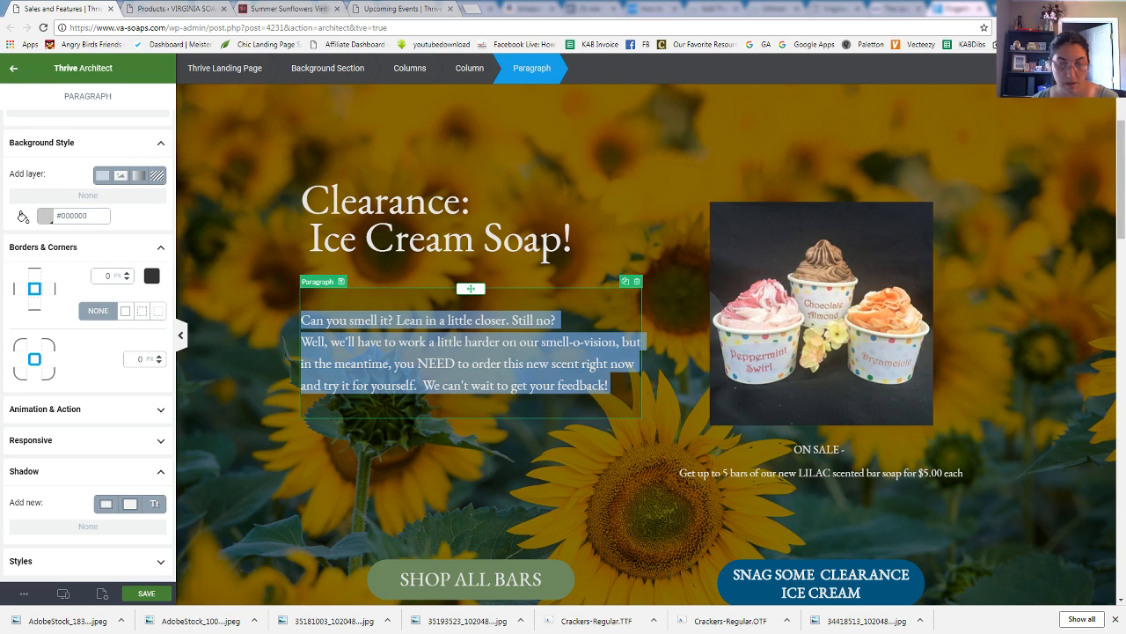
pyautogui.click(604, 385)
pyautogui.moveTo(607, 387); pyautogui.dragTo(259, 322)
pyautogui.write('The same long lasting recipe as our bath and body bars, these soap confections make wonderful gifts for birthday parties, showers, and favors.')
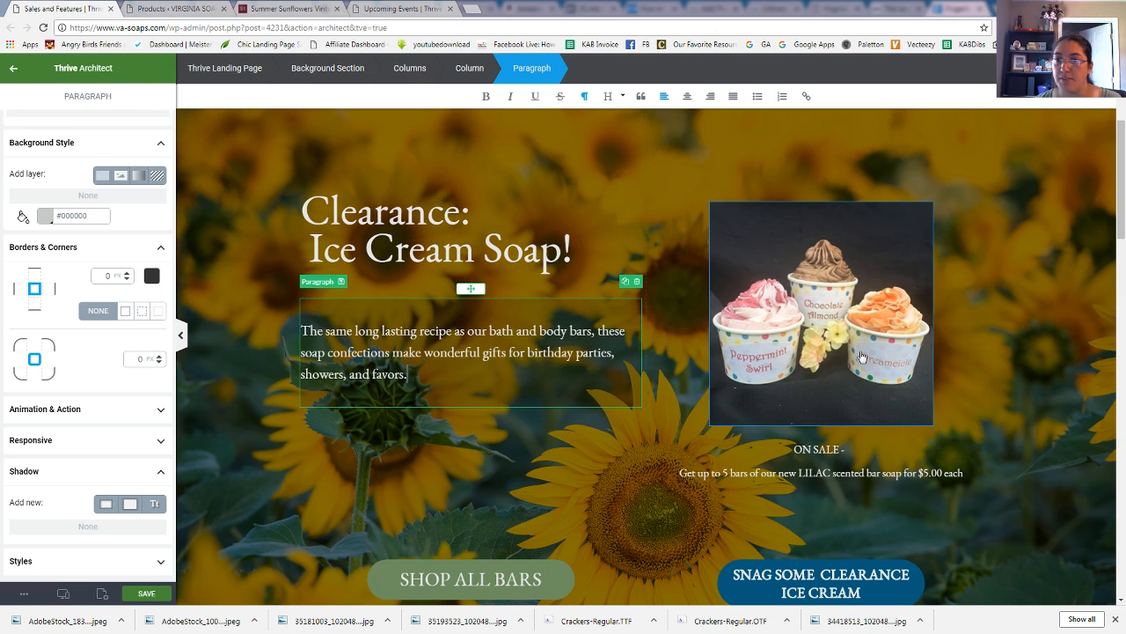
# - Change "ON SALE -" to "ON CLEARANCE -" in the paragraph below the ice cream soap picture
pyautogui.scroll(-2, 858, 370)
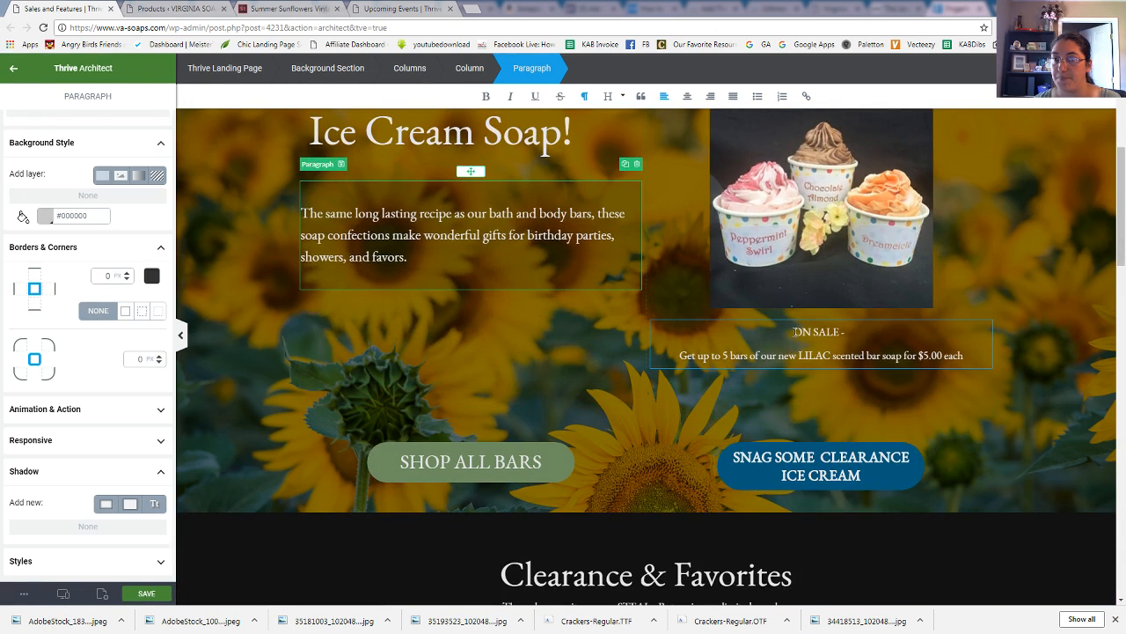
pyautogui.tripleClick(821, 332)
pyautogui.moveTo(854, 334); pyautogui.dragTo(840, 331)
pyautogui.click(840, 332)
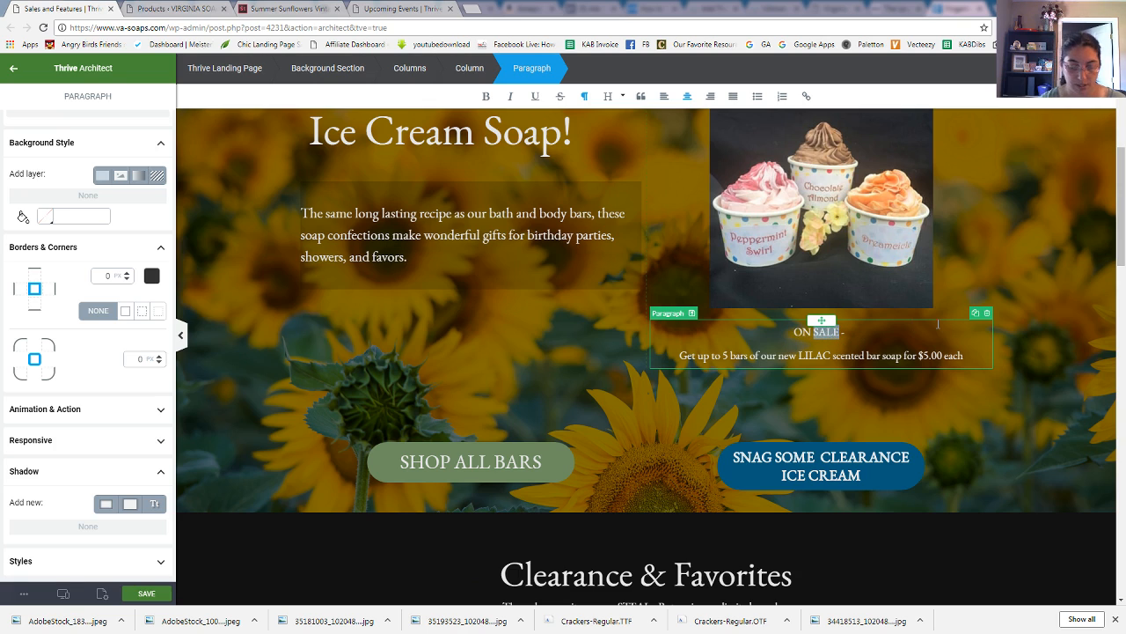
pyautogui.write('CLEARANCE')
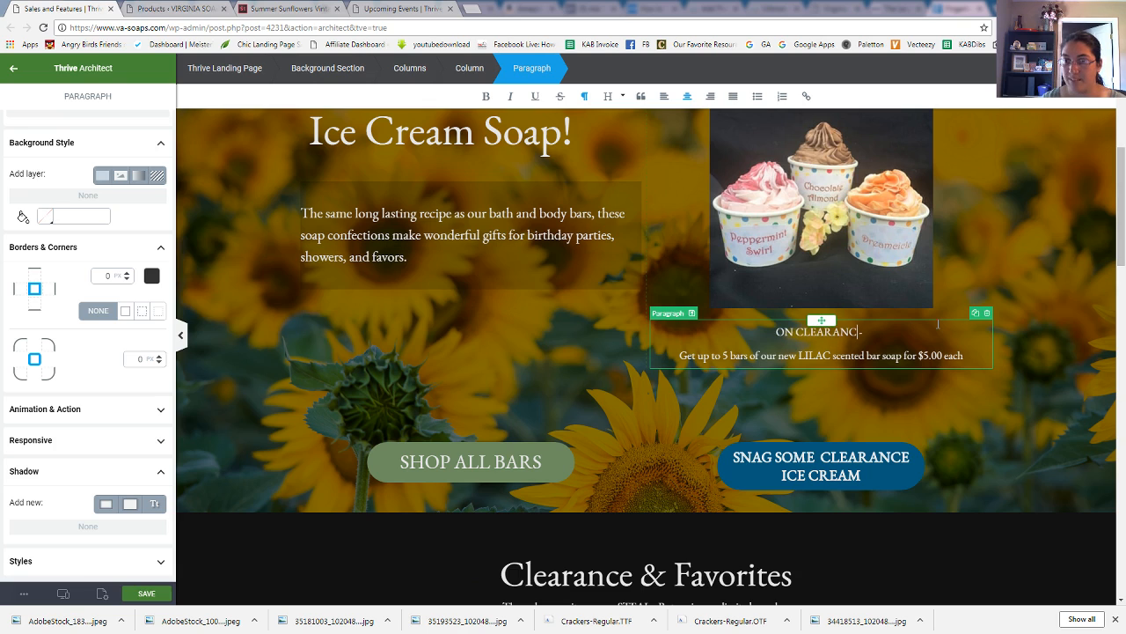
# - Replace the LILAC offer line below the ice cream soap picture with "While supplies last: Get these sweet soaps for just $3.50 each!"
pyautogui.moveTo(676, 359); pyautogui.dragTo(968, 356)
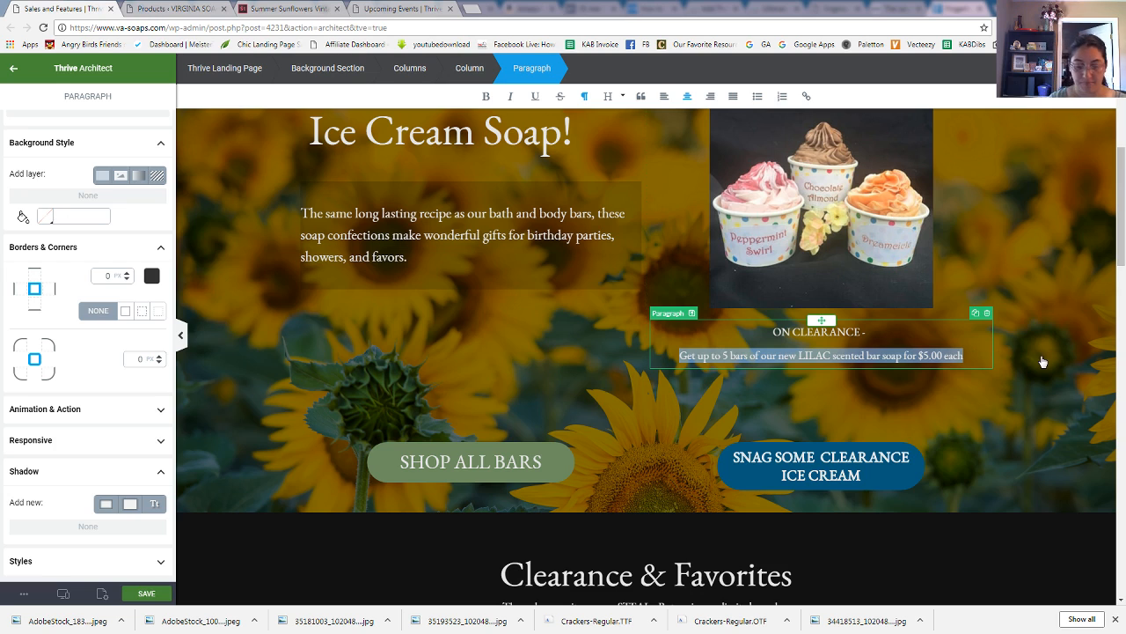
pyautogui.write('While supplies las')
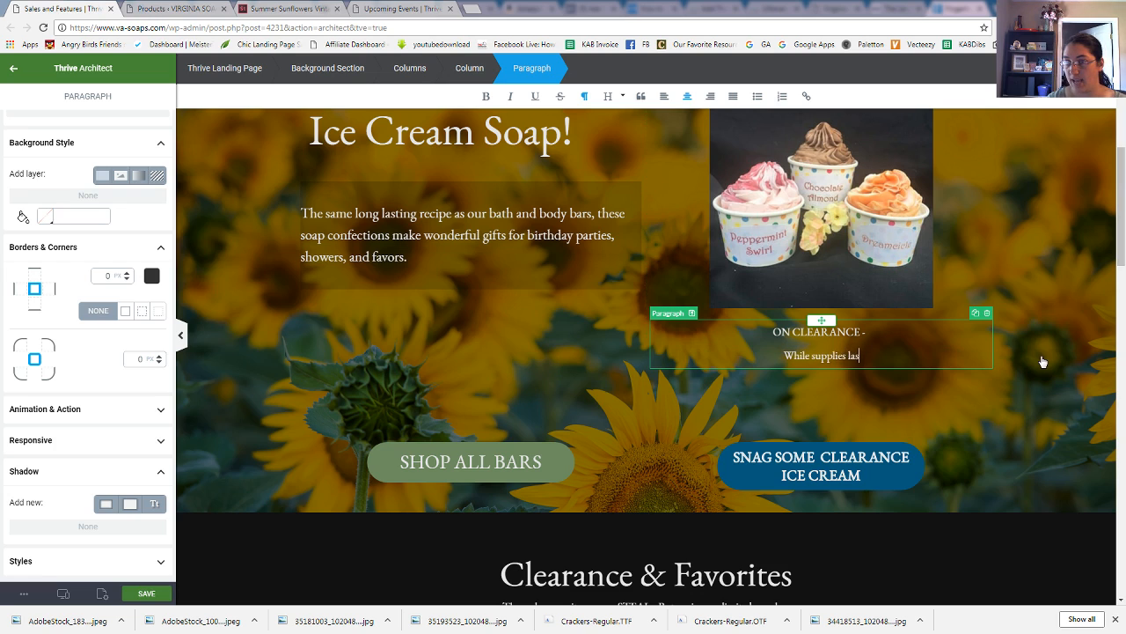
pyautogui.write('t: Get these')
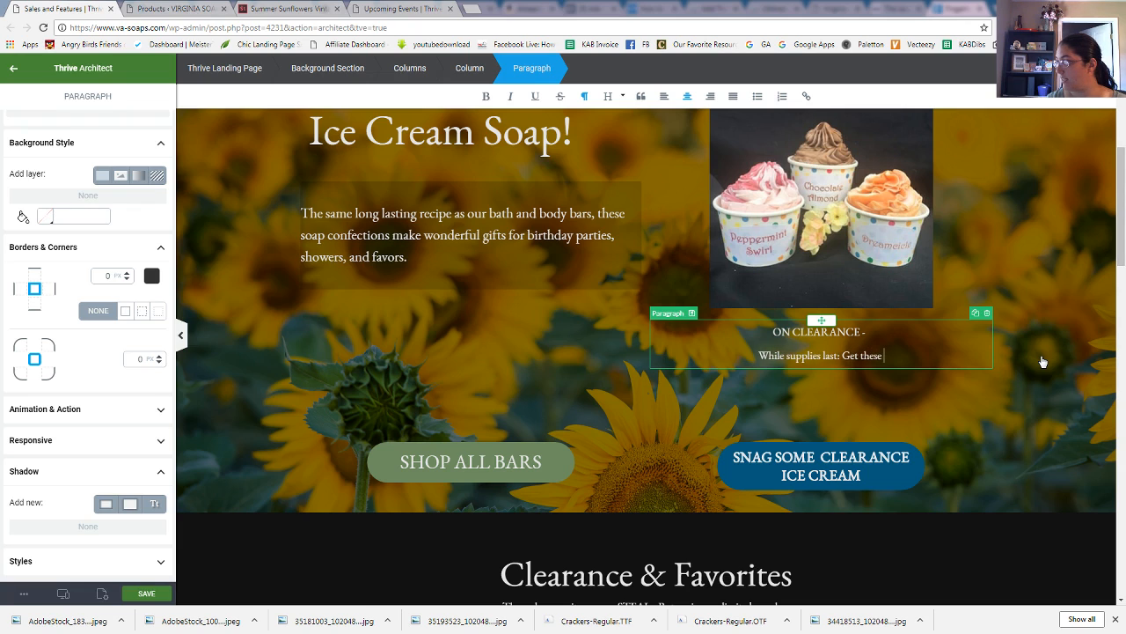
pyautogui.press('BackSpace')
pyautogui.write('e')
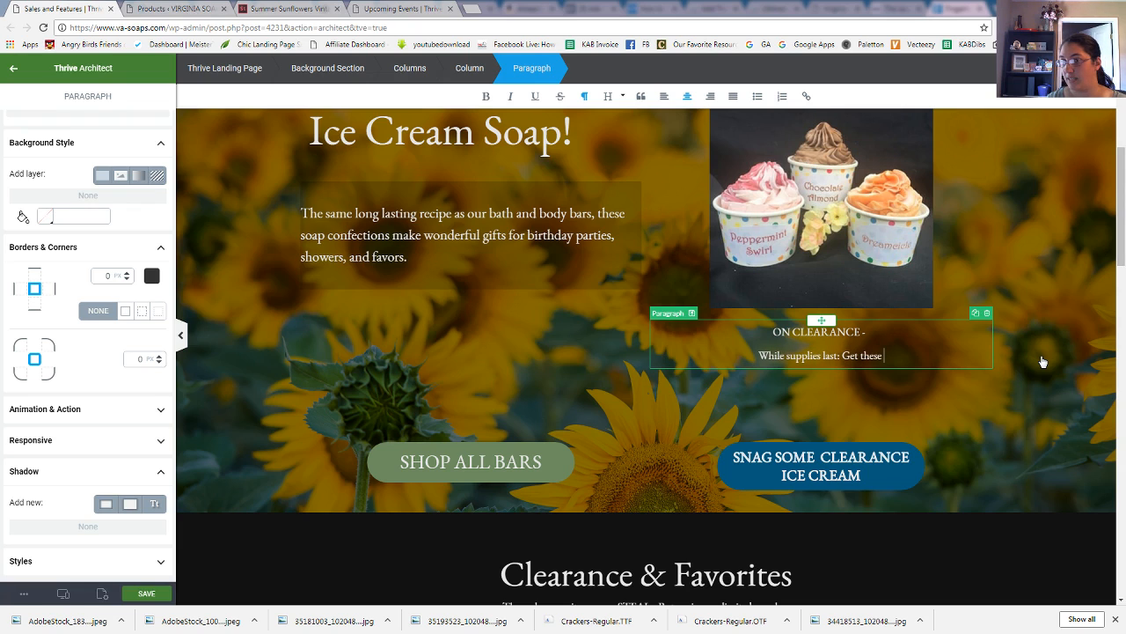
pyautogui.write(' sweet soaps for just $3.50')
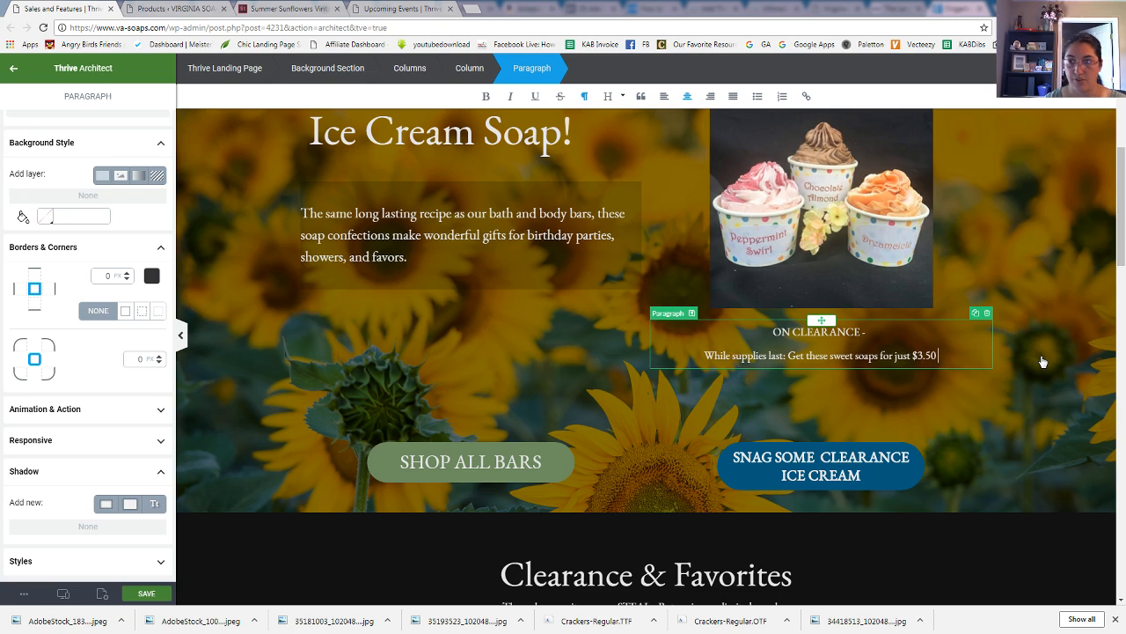
pyautogui.write(' each!')
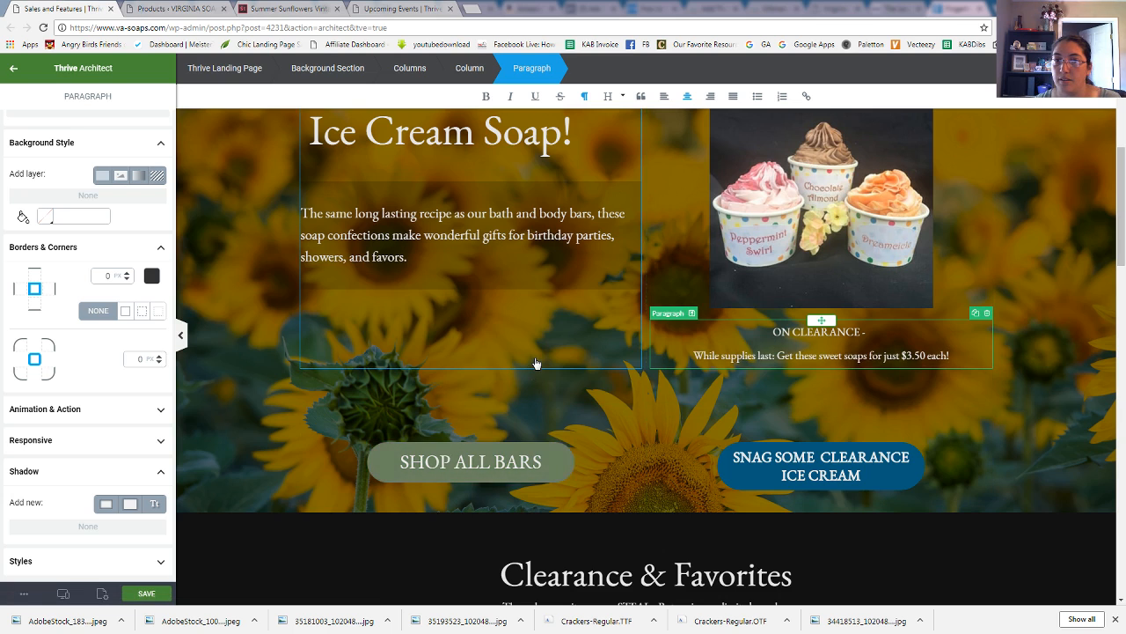
# - Change the green button's text to "SHOP ALL CLEARANCE" and widen the button to 444 px
pyautogui.scroll(-1, 563, 387)
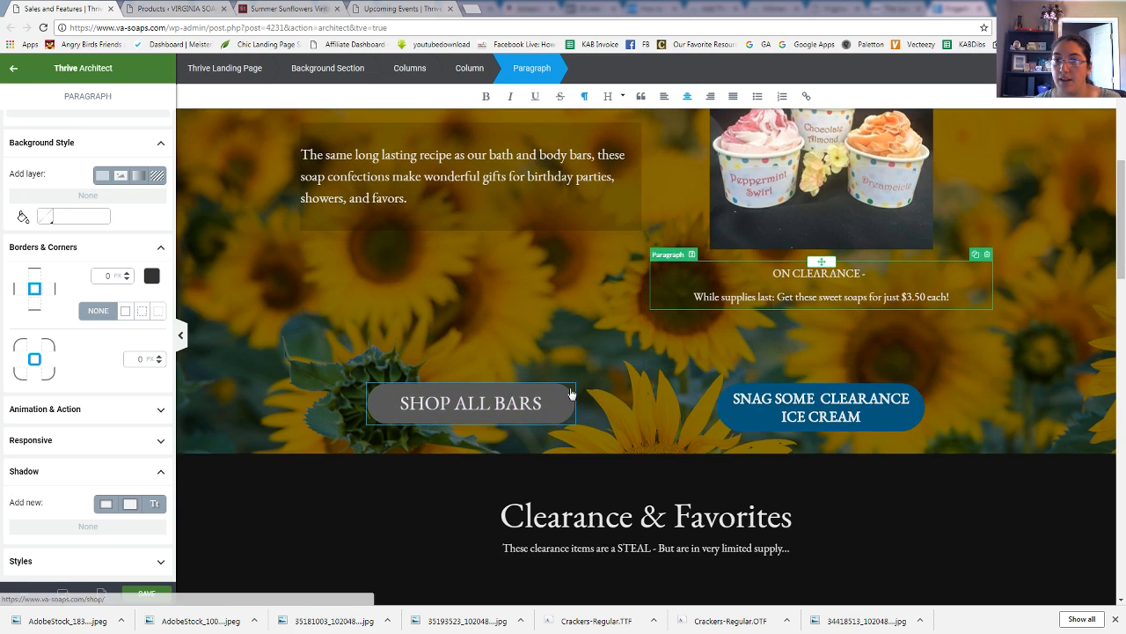
pyautogui.click(476, 402)
pyautogui.click(441, 402)
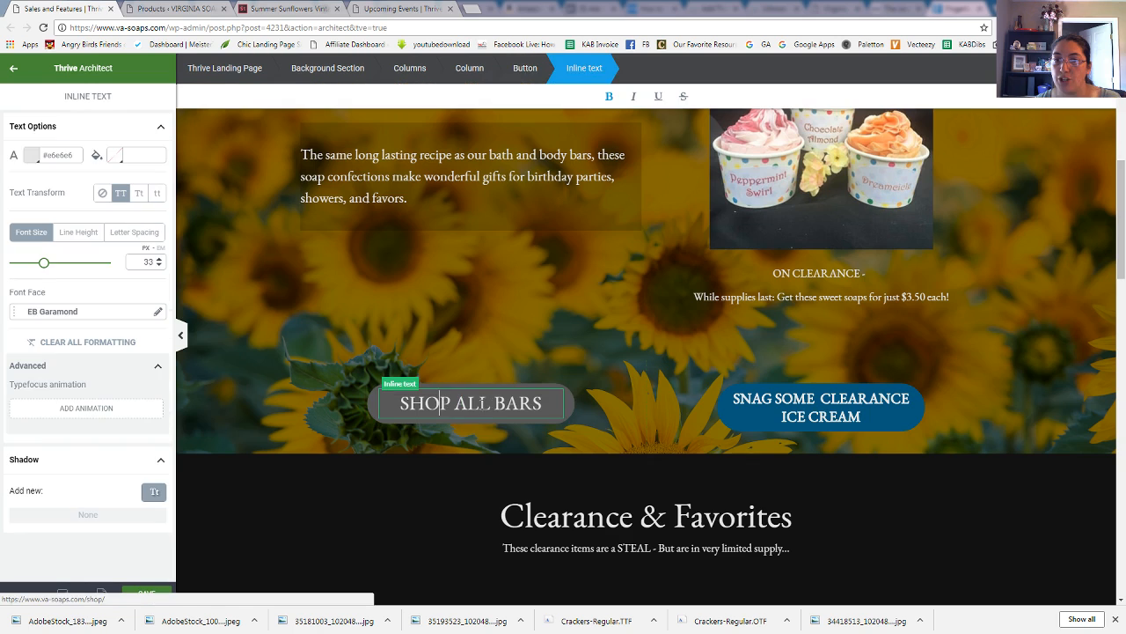
pyautogui.moveTo(495, 402); pyautogui.dragTo(613, 404)
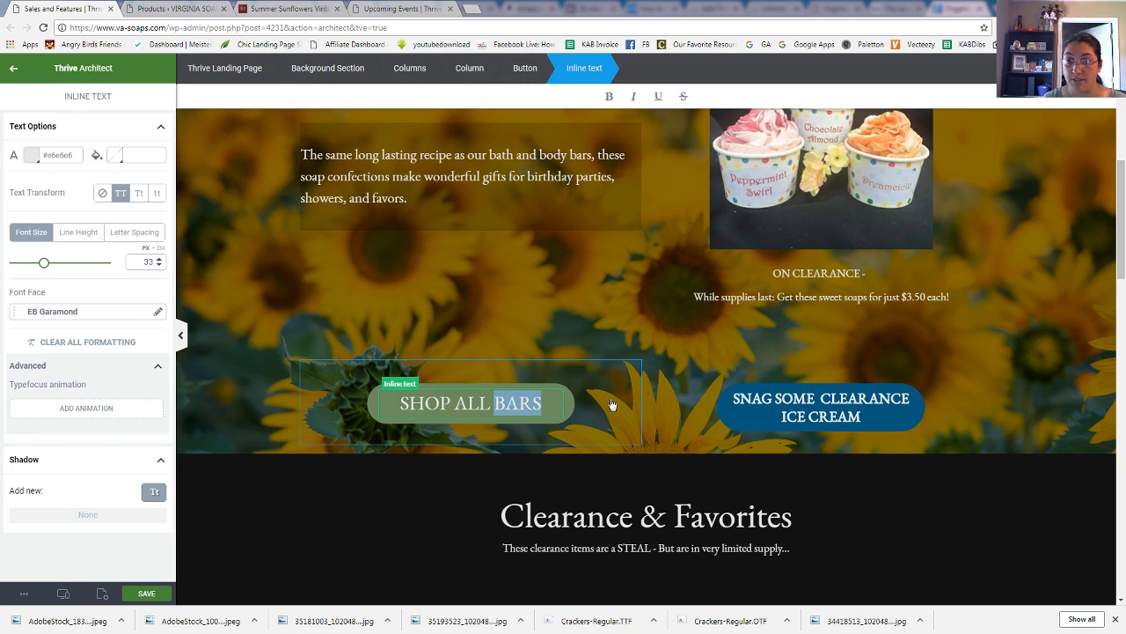
pyautogui.write('CLEARANCE')
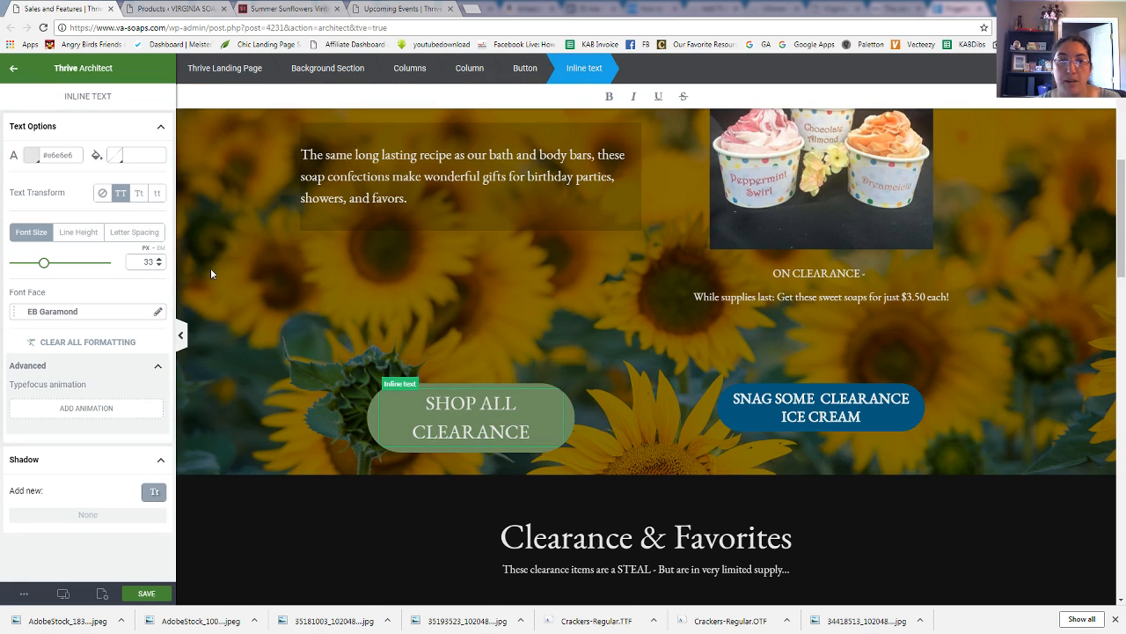
pyautogui.click(525, 71)
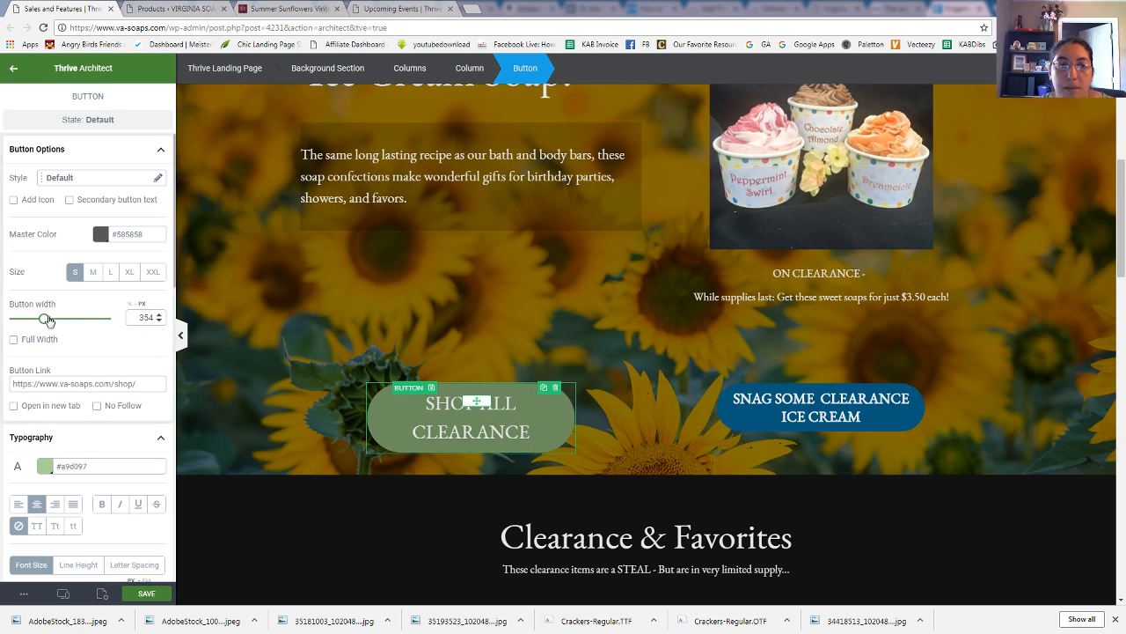
pyautogui.moveTo(46, 322); pyautogui.dragTo(52, 325)
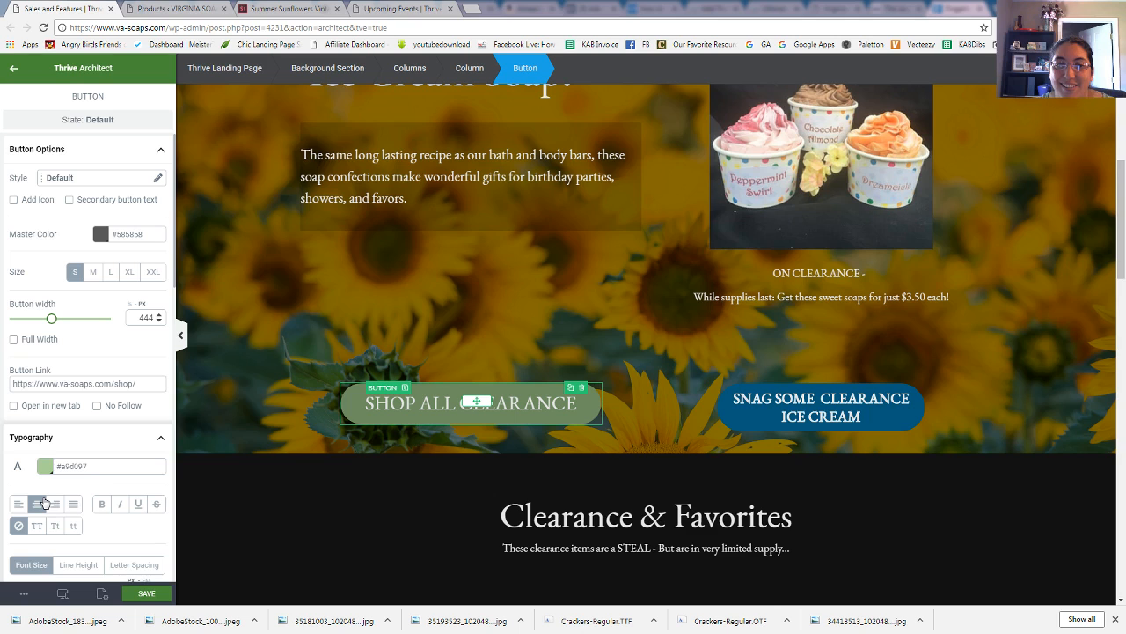
# - Set the blue "SNAG SOME CLEARANCE ICE CREAM" button's width to 444 px and its text's font size to 31 px
pyautogui.click(921, 401)
pyautogui.doubleClick(145, 317)
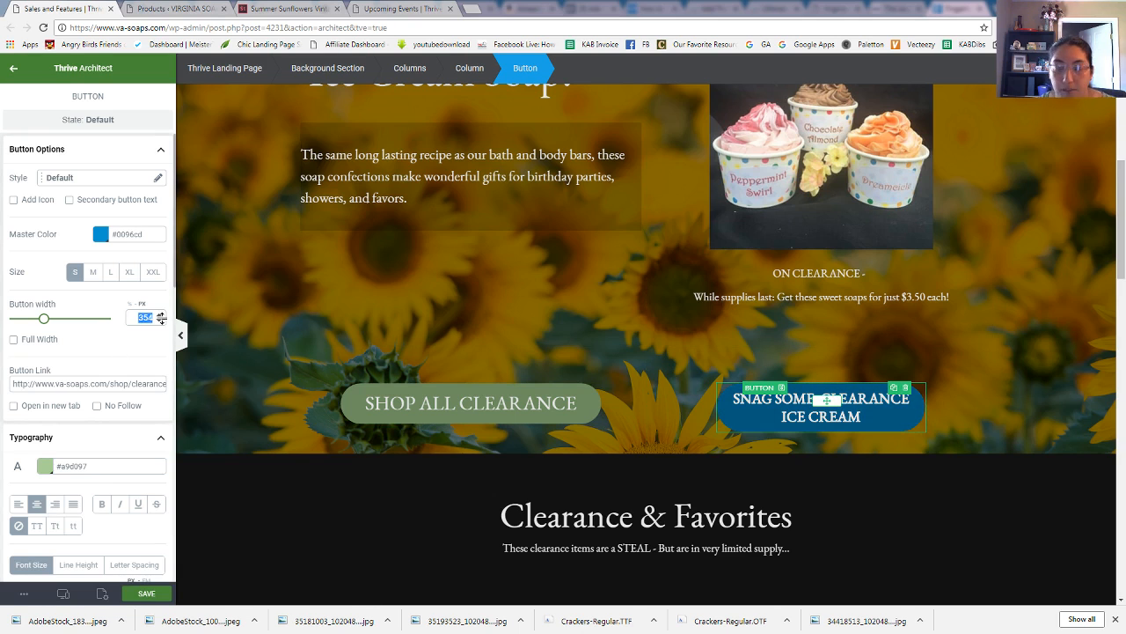
pyautogui.write('444')
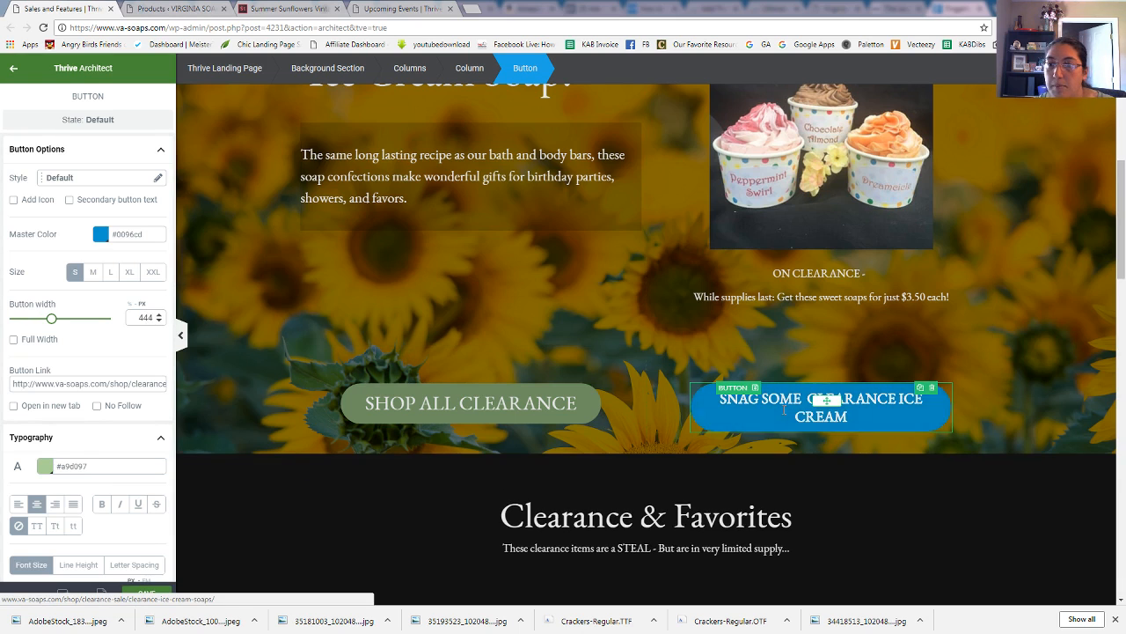
pyautogui.click(859, 414)
pyautogui.moveTo(859, 413); pyautogui.dragTo(718, 398)
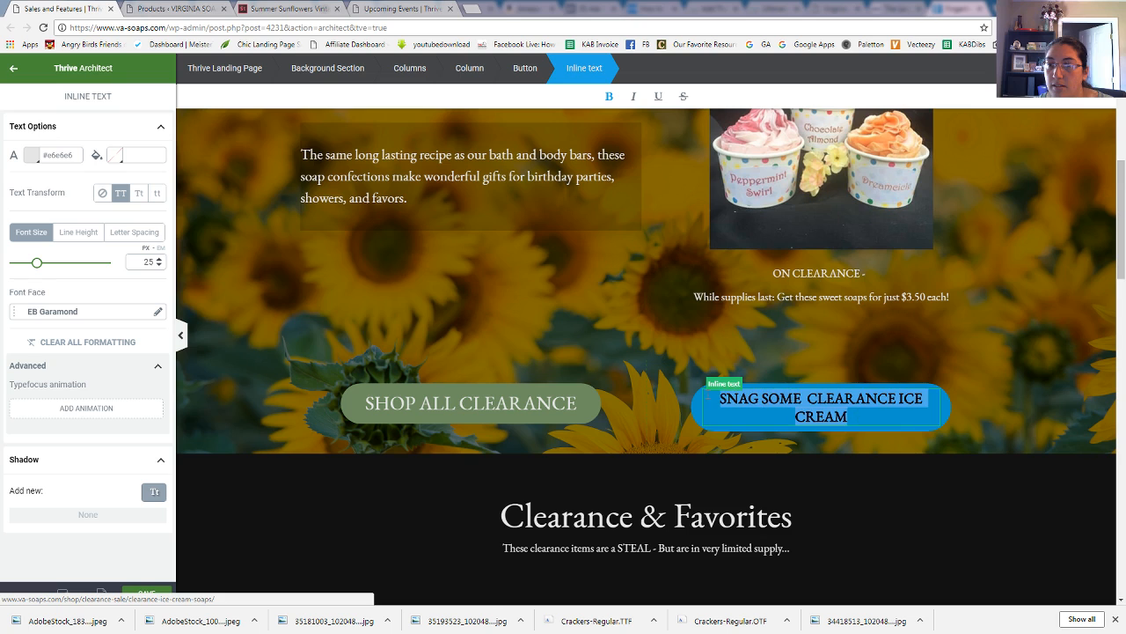
pyautogui.click(158, 258)
pyautogui.click(158, 258)
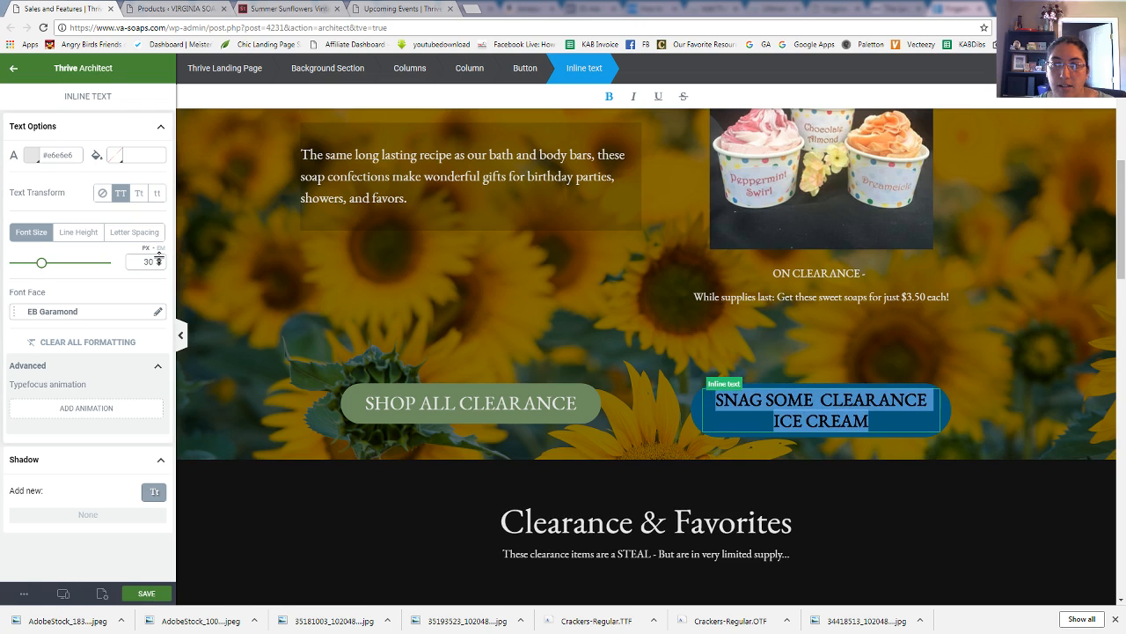
pyautogui.click(158, 258)
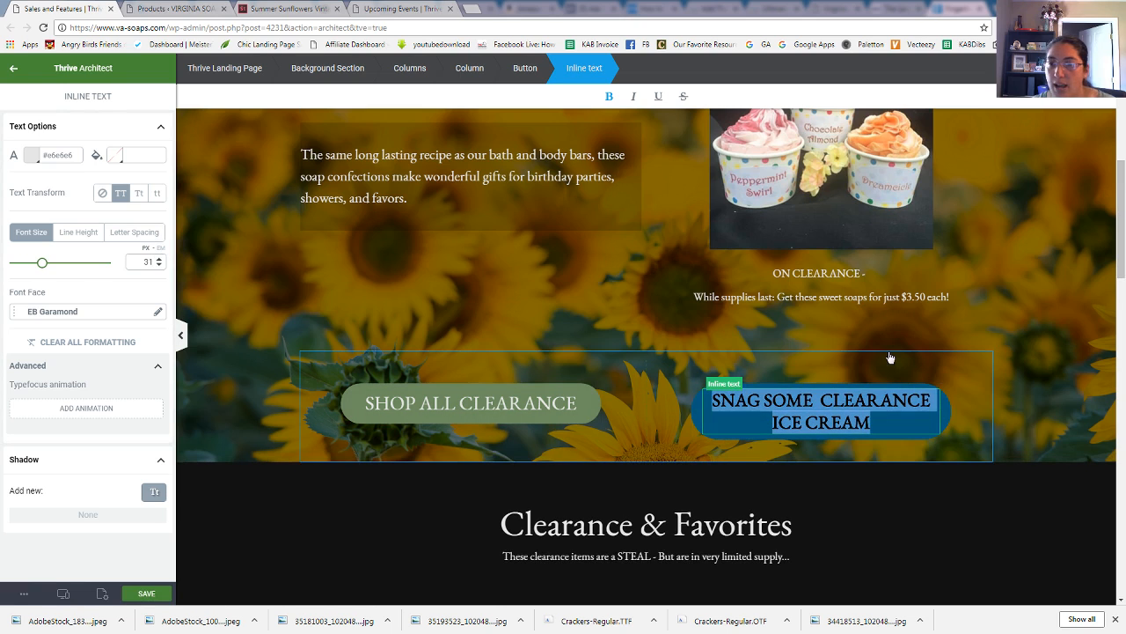
pyautogui.click(933, 296)
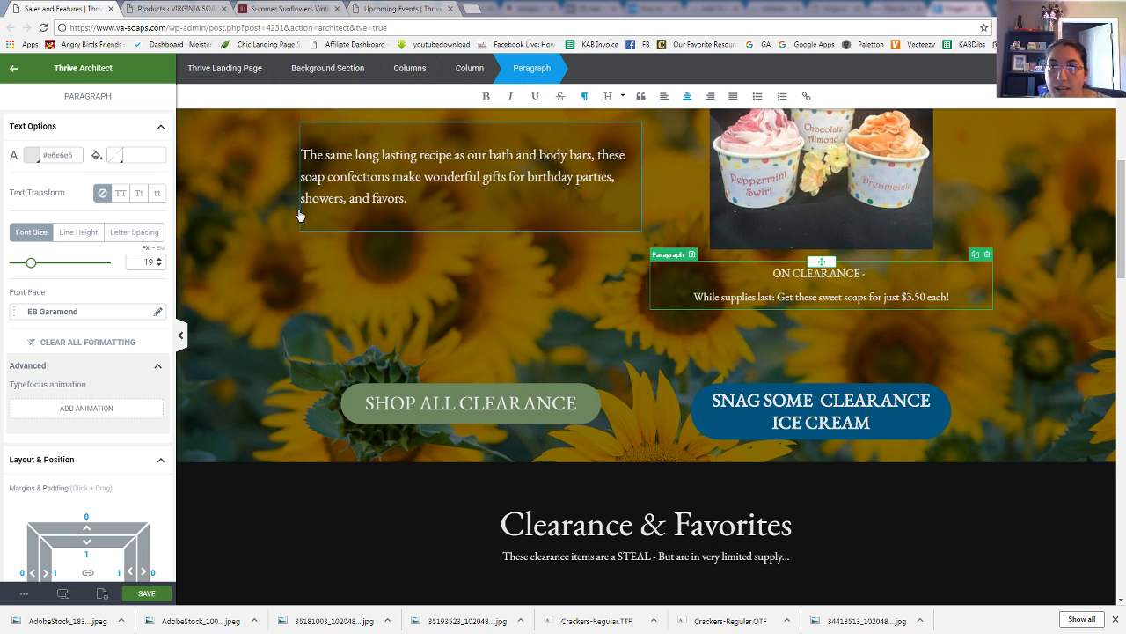
# - Enlarge the ice cream soap picture to 509 px
pyautogui.scroll(3, 757, 238)
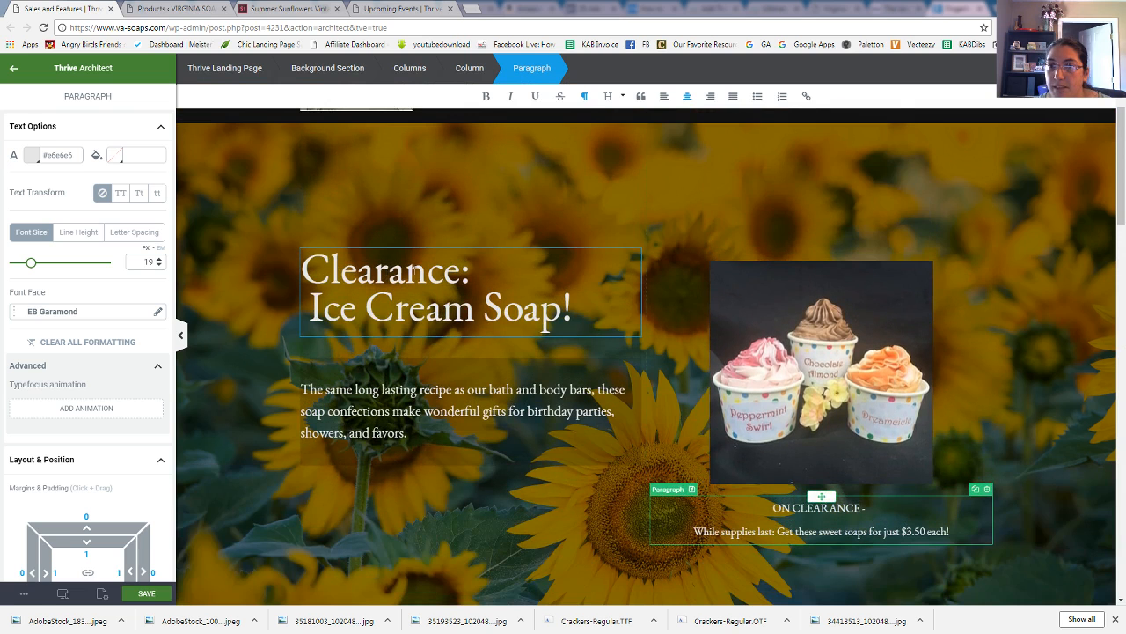
pyautogui.scroll(1, 774, 335)
pyautogui.click(786, 349)
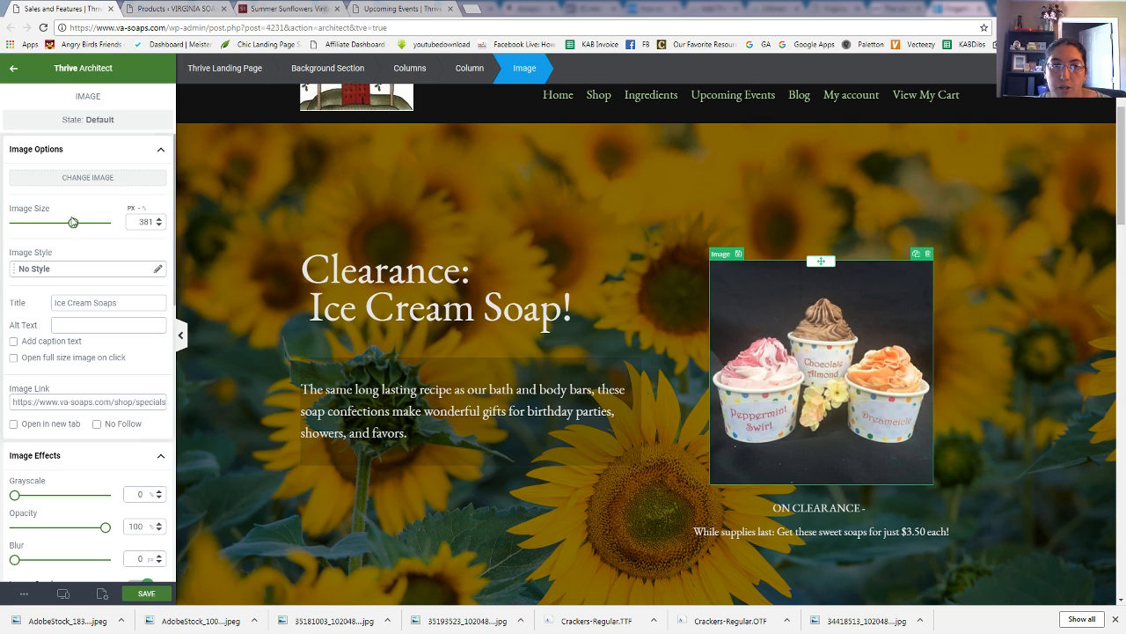
pyautogui.moveTo(75, 225); pyautogui.dragTo(96, 231)
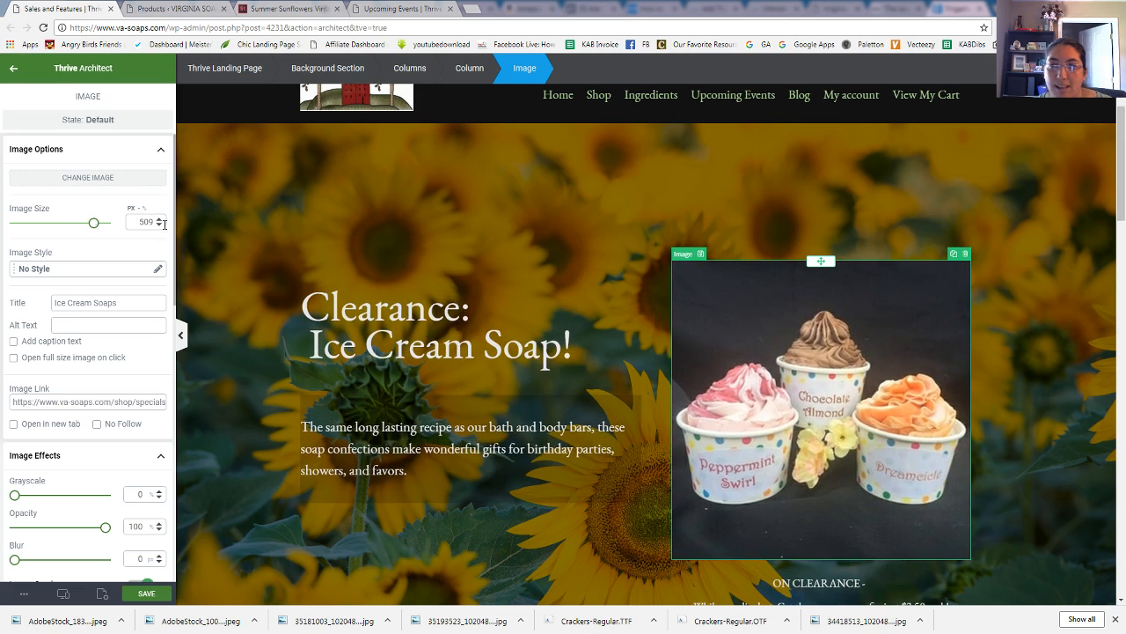
# - Review the layout of the sunflower section with its picture, text and buttons, and the Clearance & Favorites section below it
pyautogui.scroll(-1, 695, 234)
pyautogui.scroll(-1, 707, 244)
pyautogui.scroll(-2, 830, 263)
pyautogui.scroll(2, 841, 261)
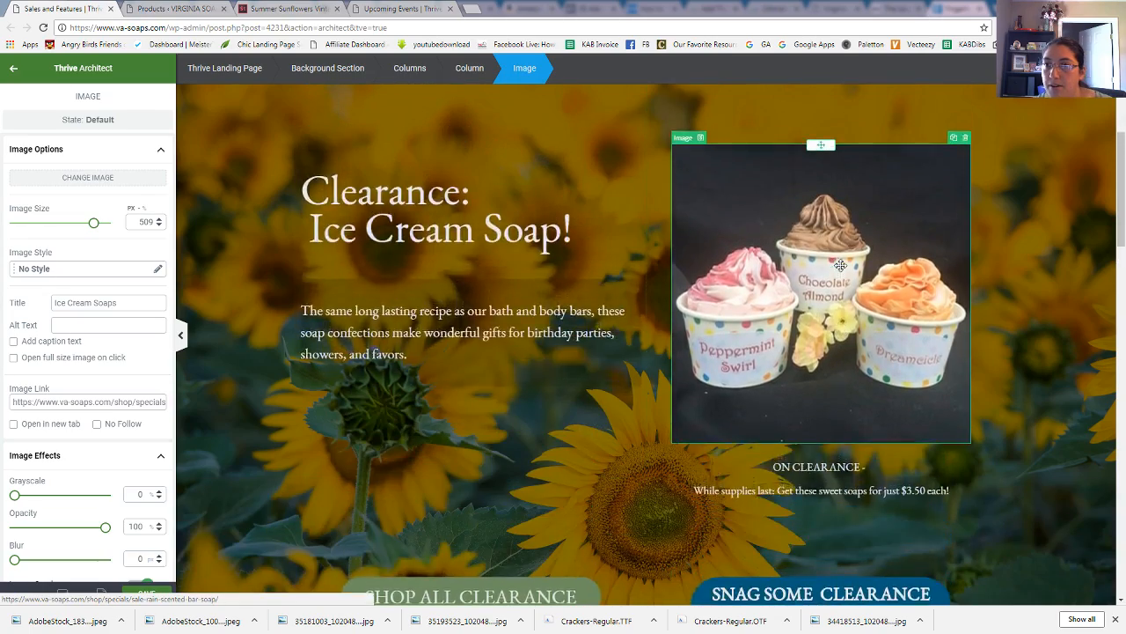
pyautogui.scroll(3, 841, 265)
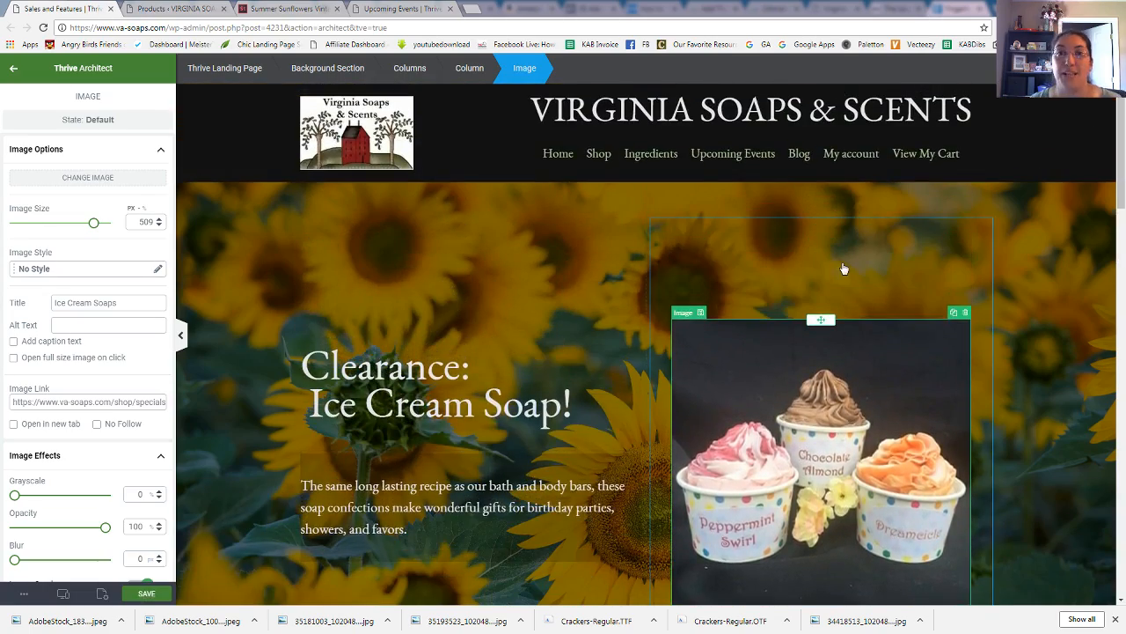
pyautogui.scroll(-3, 843, 268)
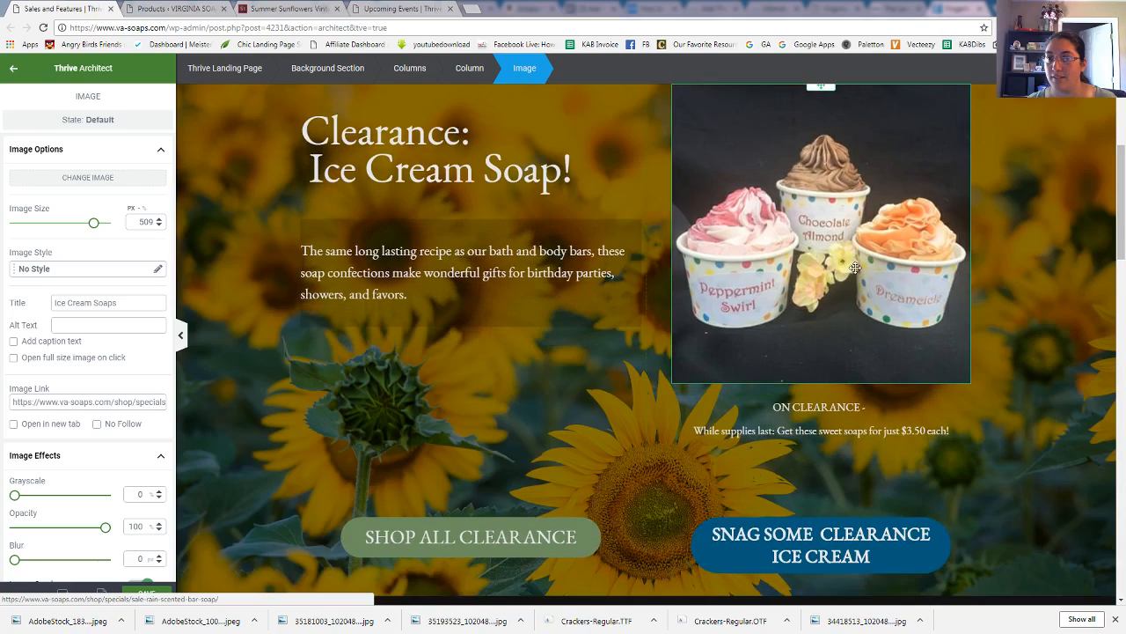
pyautogui.scroll(-1, 854, 267)
pyautogui.scroll(1, 854, 267)
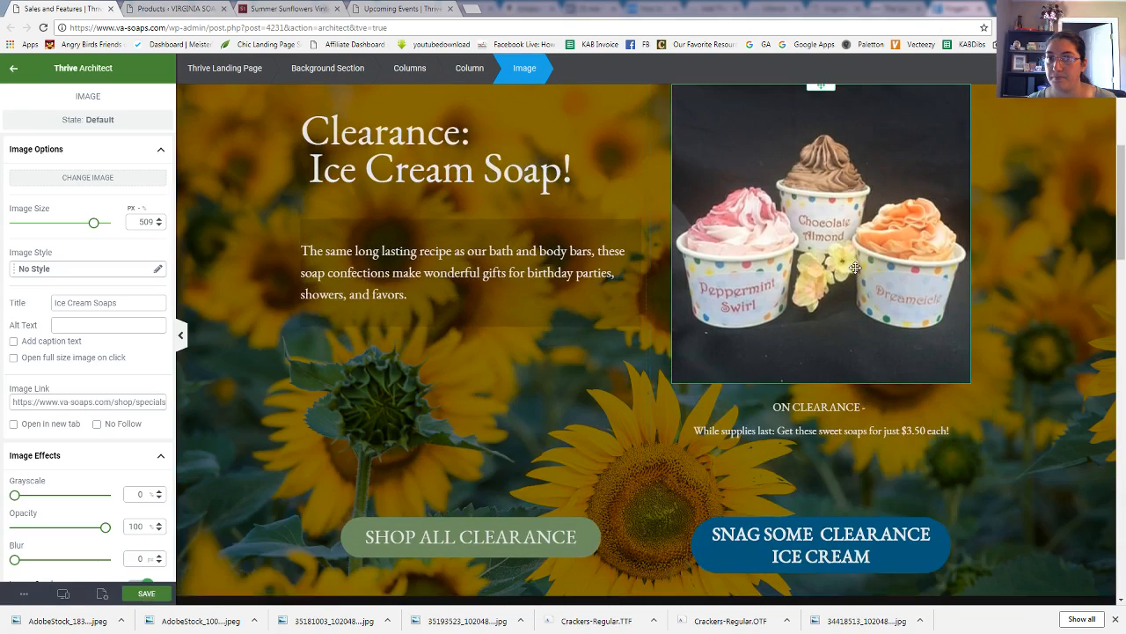
pyautogui.scroll(-4, 855, 266)
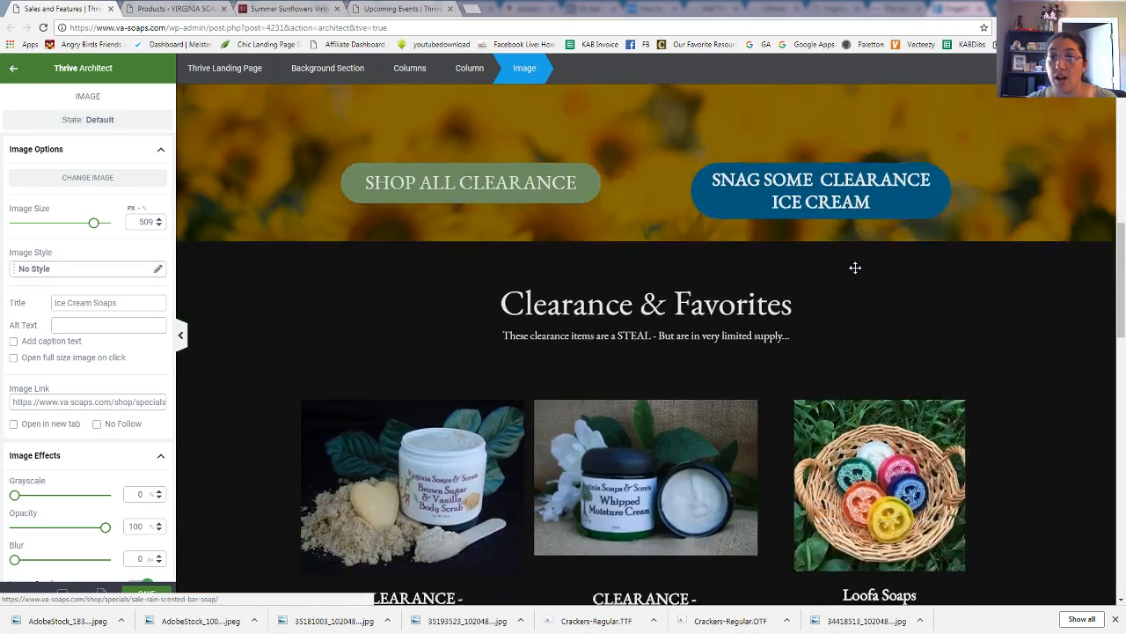
pyautogui.scroll(-2, 854, 266)
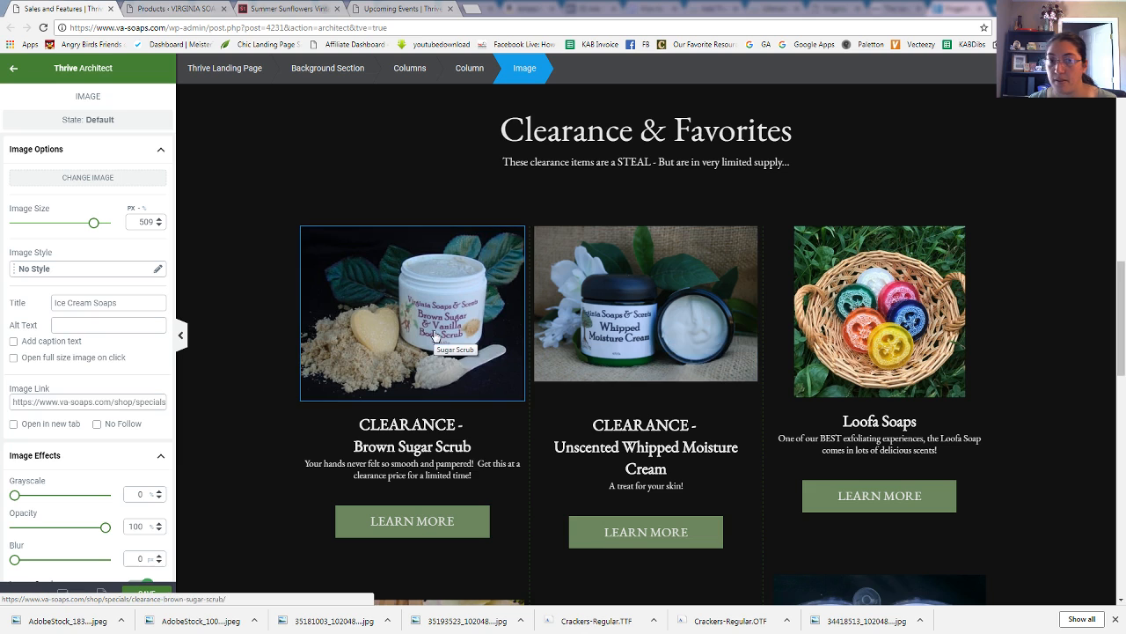
# - Switch to the WordPress product list and search it for "Brown Sugar"
pyautogui.click(176, 8)
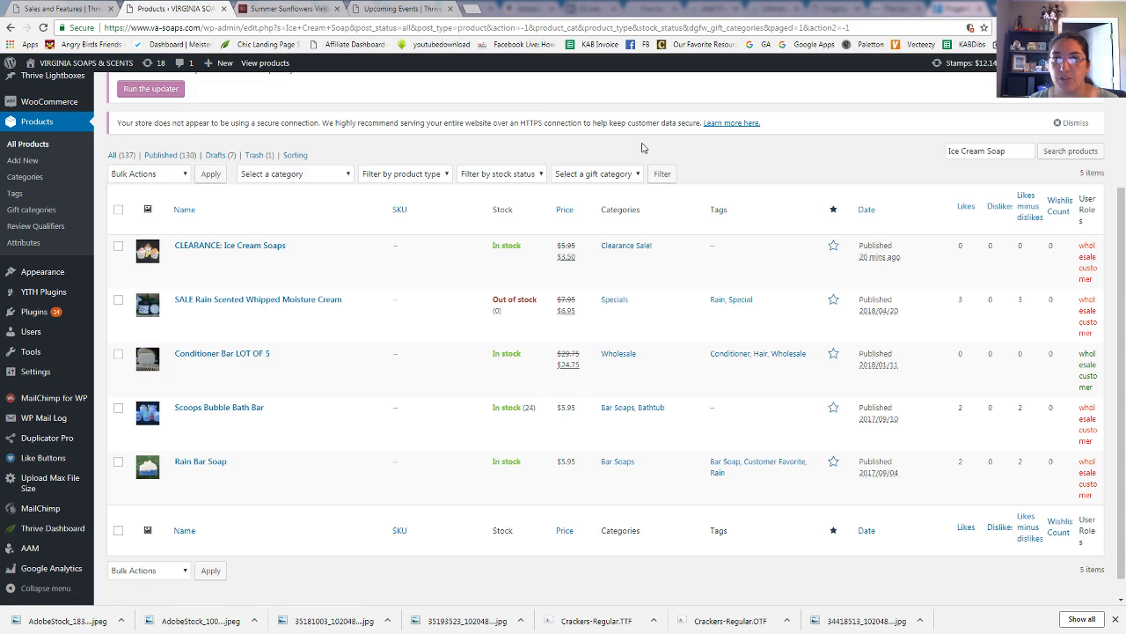
pyautogui.click(992, 153)
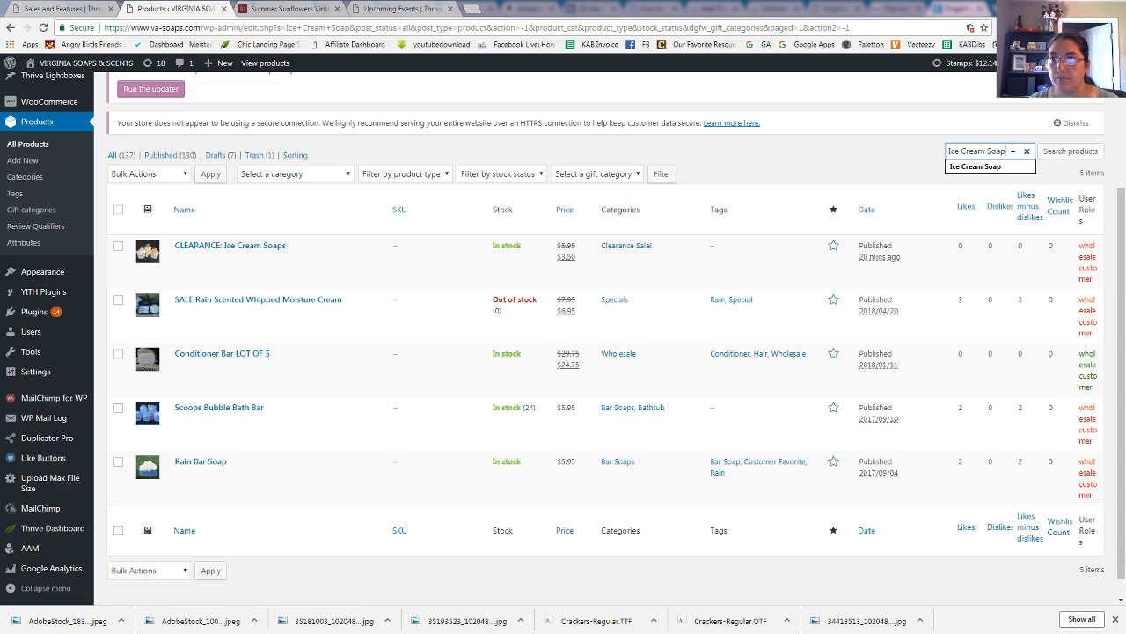
pyautogui.moveTo(1012, 149); pyautogui.dragTo(887, 153)
pyautogui.write('Brown S')
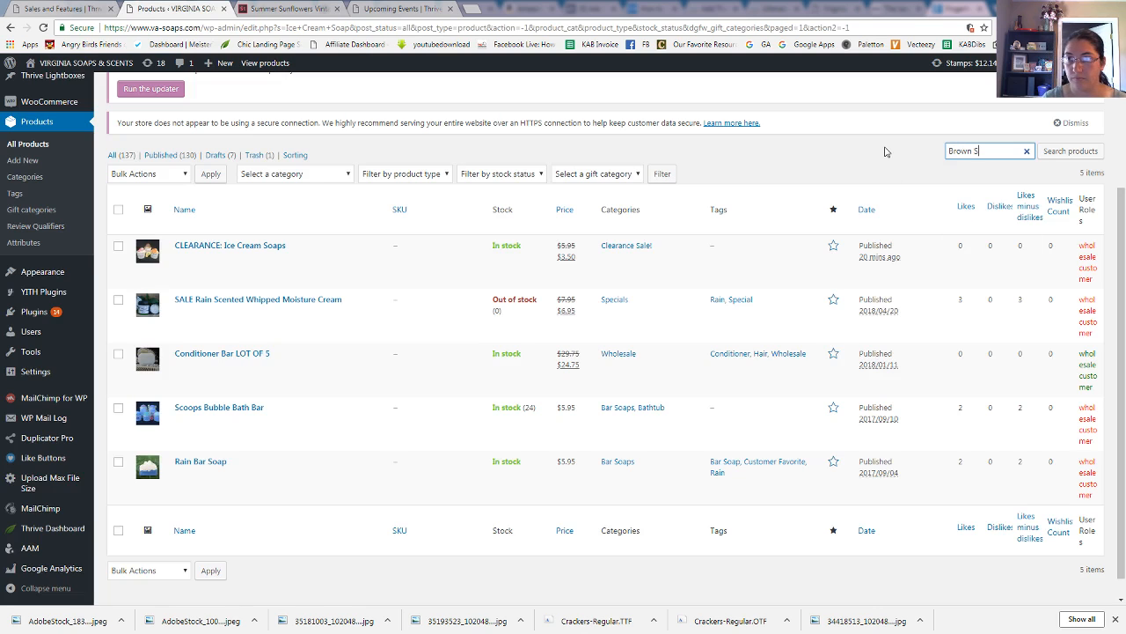
pyautogui.write('ugar')
pyautogui.press('Return')
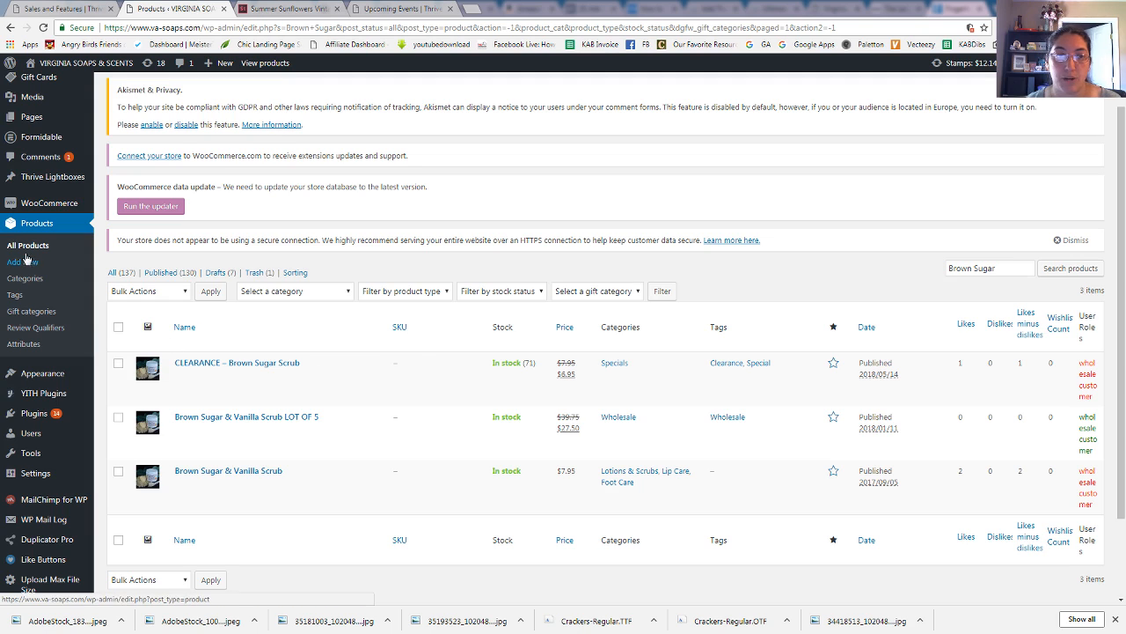
# - Return to the Thrive Architect page and look over the products in the Clearance & Favorites section
pyautogui.click(60, 8)
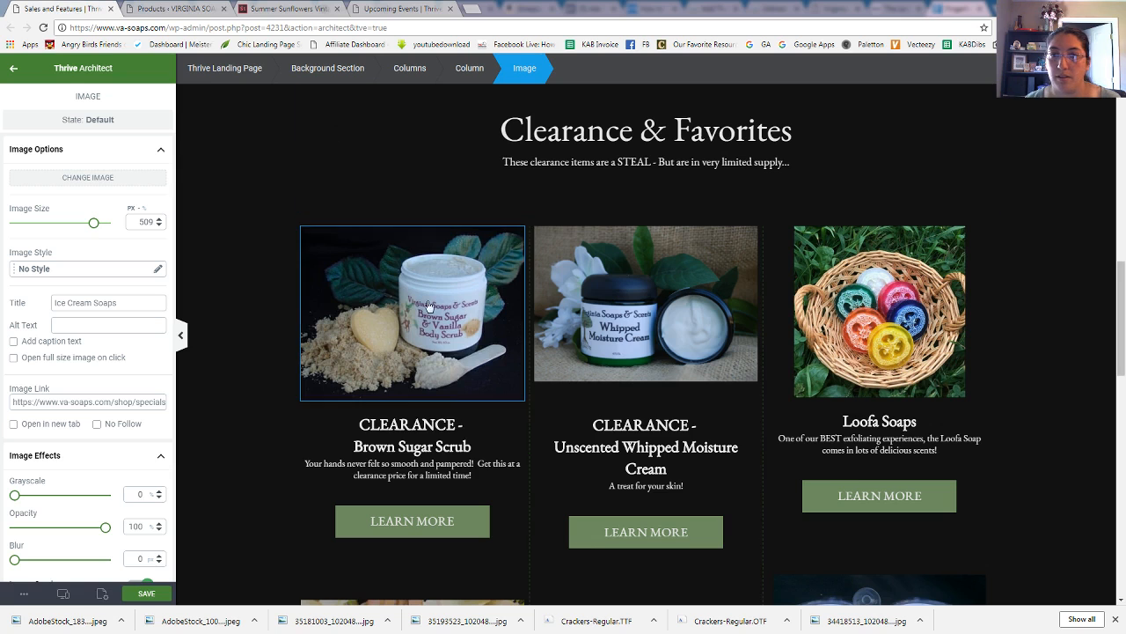
pyautogui.scroll(-1, 682, 299)
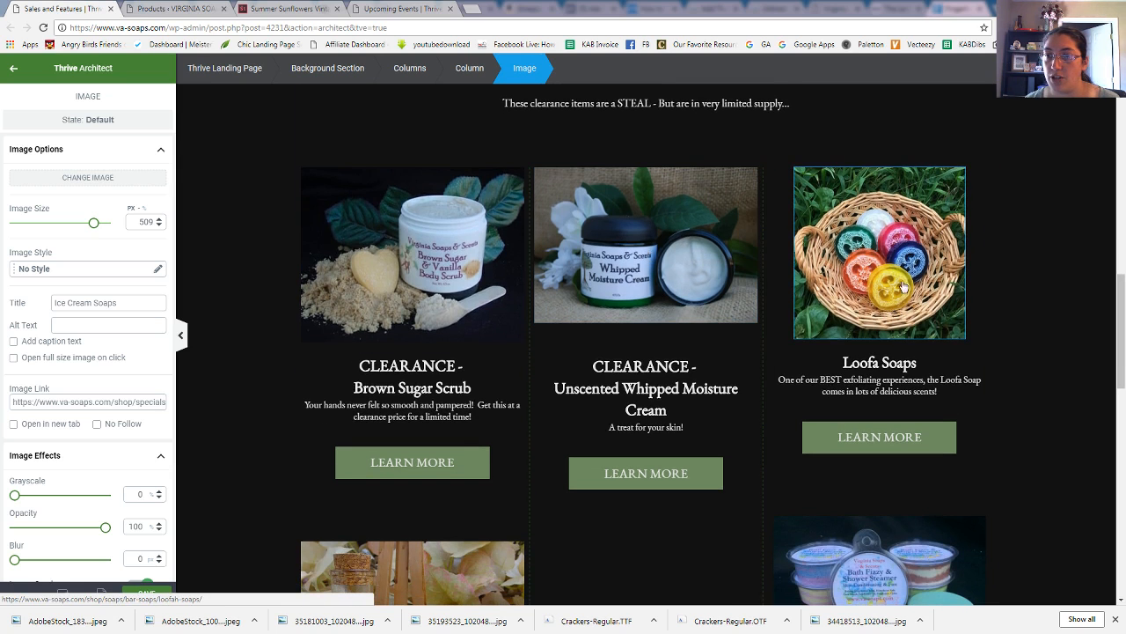
pyautogui.scroll(-4, 905, 288)
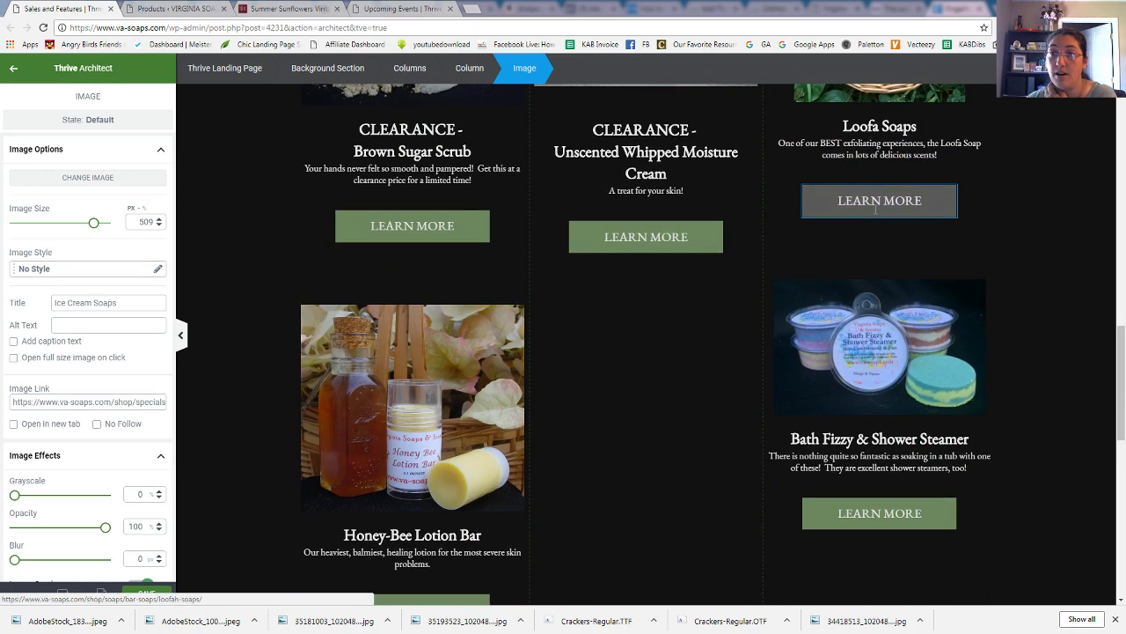
pyautogui.scroll(2, 876, 213)
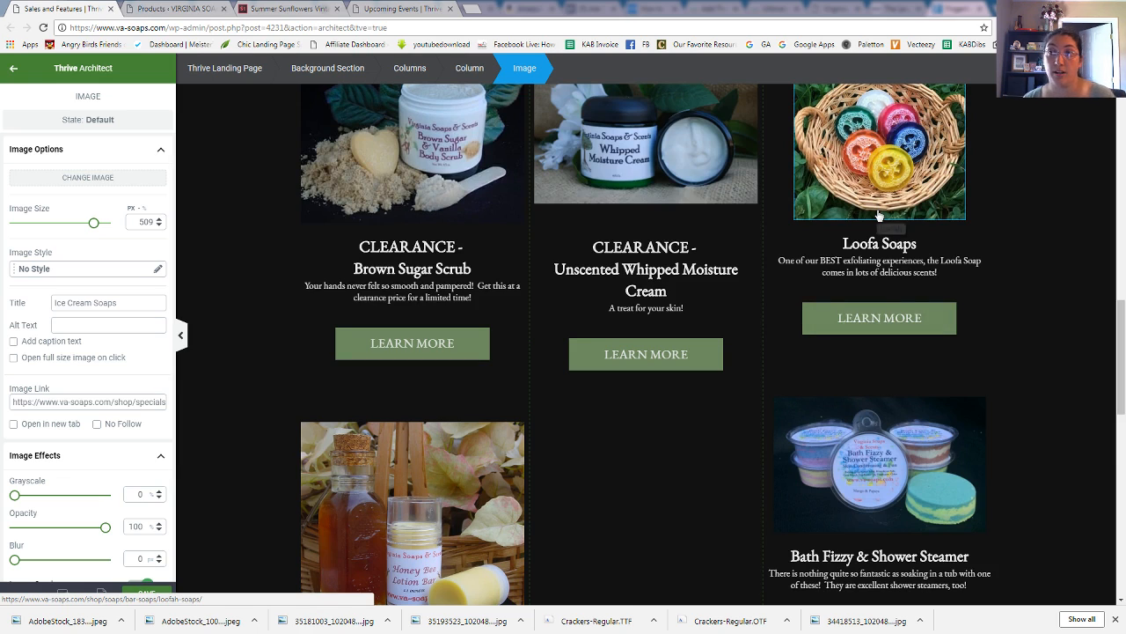
# - Check the remaining Clearance & Favorites products down to the "Amazing Soaps - Incredible Deals!" section
pyautogui.scroll(2, 878, 214)
pyautogui.scroll(-1, 881, 211)
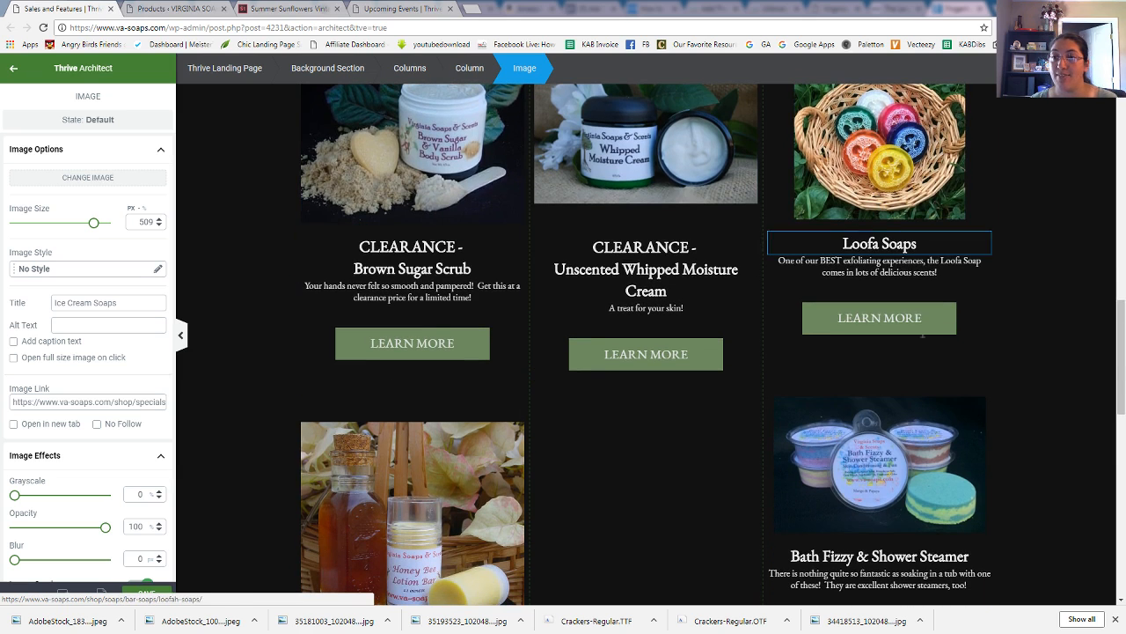
pyautogui.scroll(-4, 754, 496)
pyautogui.scroll(-6, 713, 492)
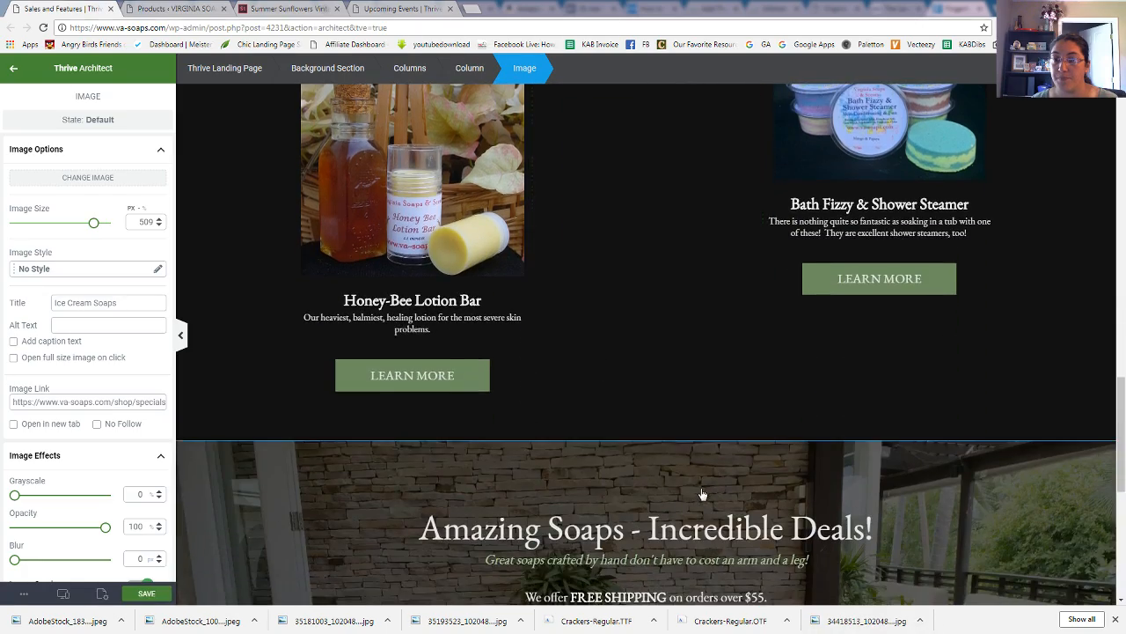
pyautogui.scroll(5, 704, 493)
pyautogui.scroll(6, 682, 473)
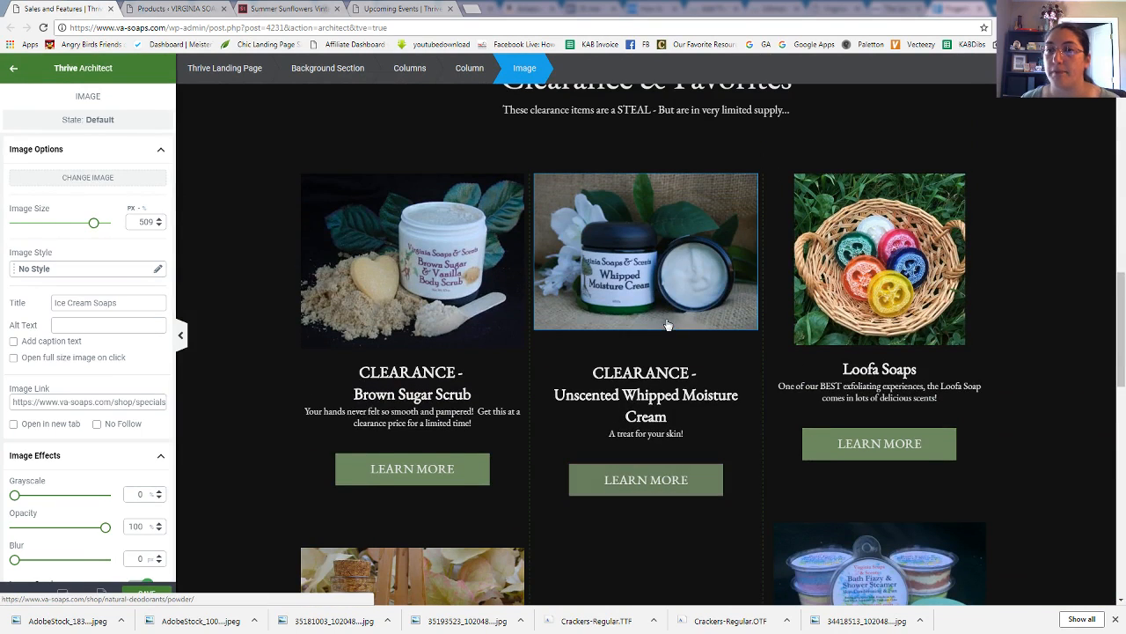
# - Switch to the WordPress product list, show all products and copy the page link of CLEARANCE: Mocha Latte Bar Soap
pyautogui.click(656, 267)
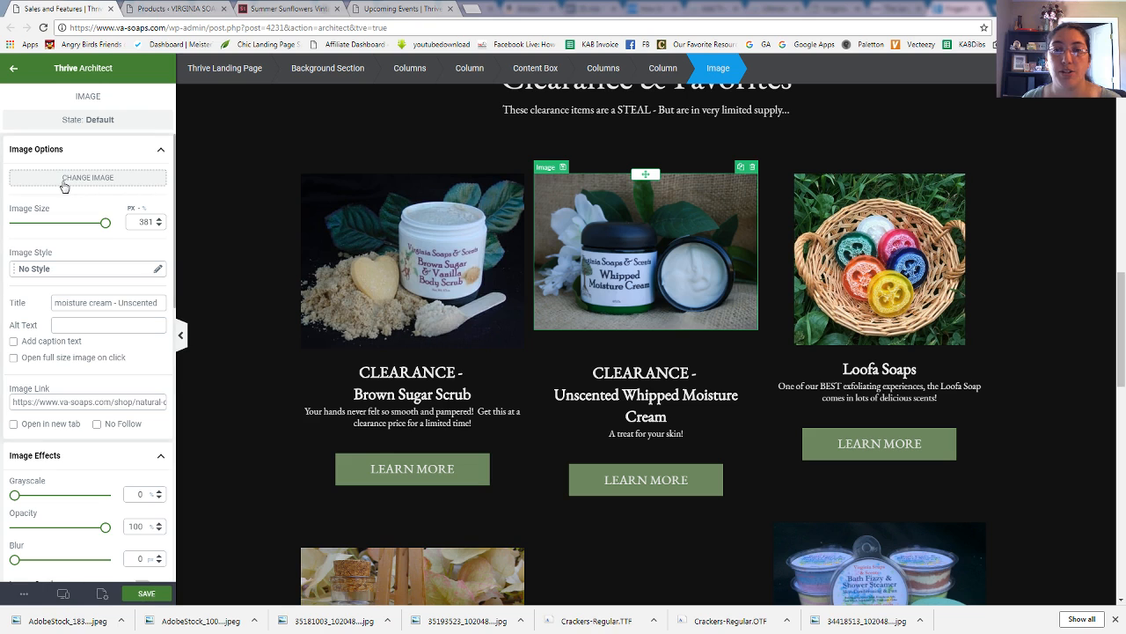
pyautogui.click(163, 9)
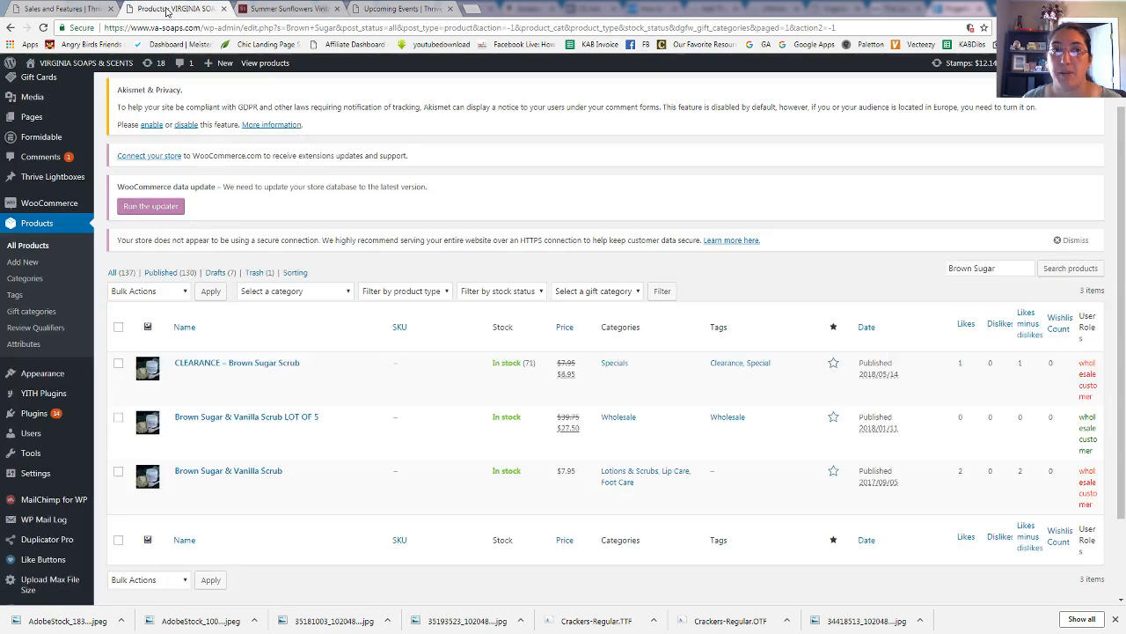
pyautogui.click(34, 245)
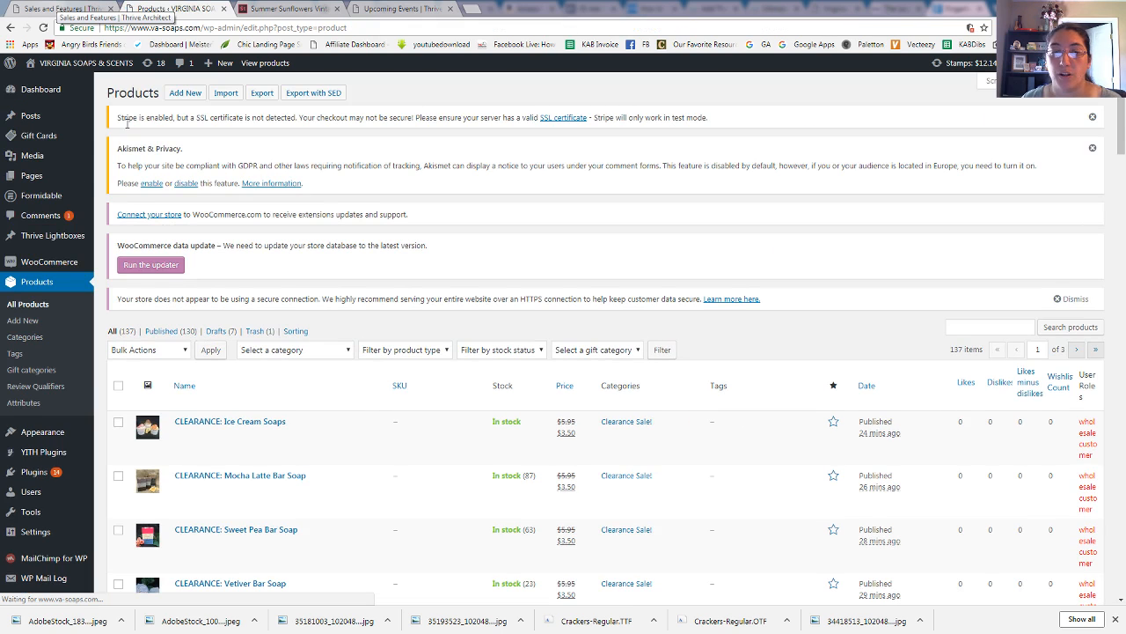
pyautogui.scroll(-1, 414, 343)
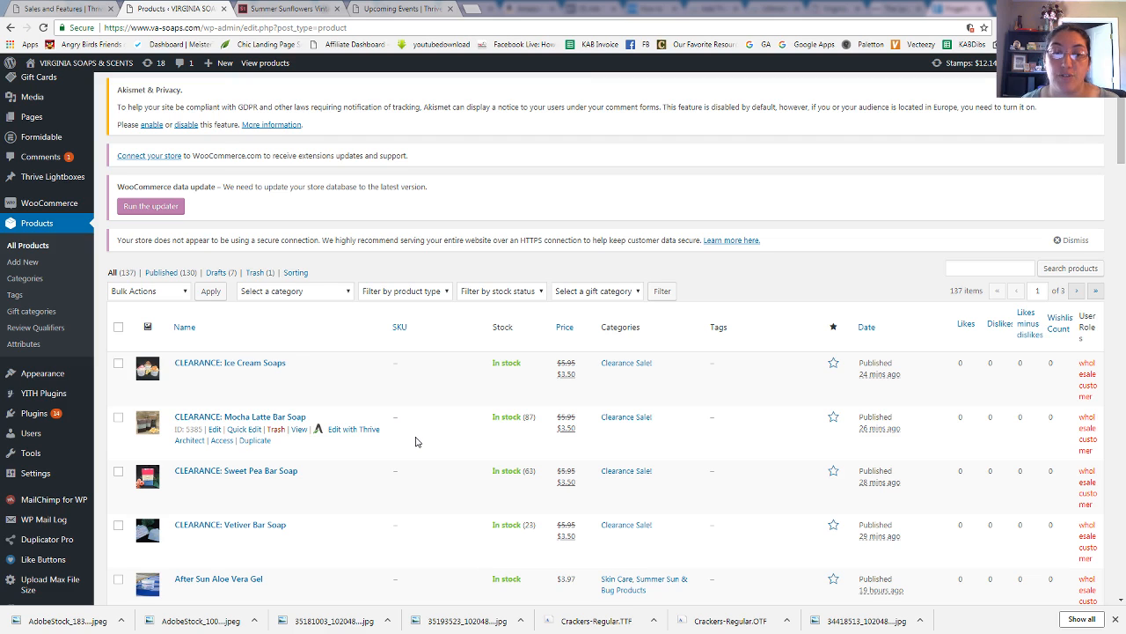
pyautogui.rightClick(300, 432)
pyautogui.click(384, 510)
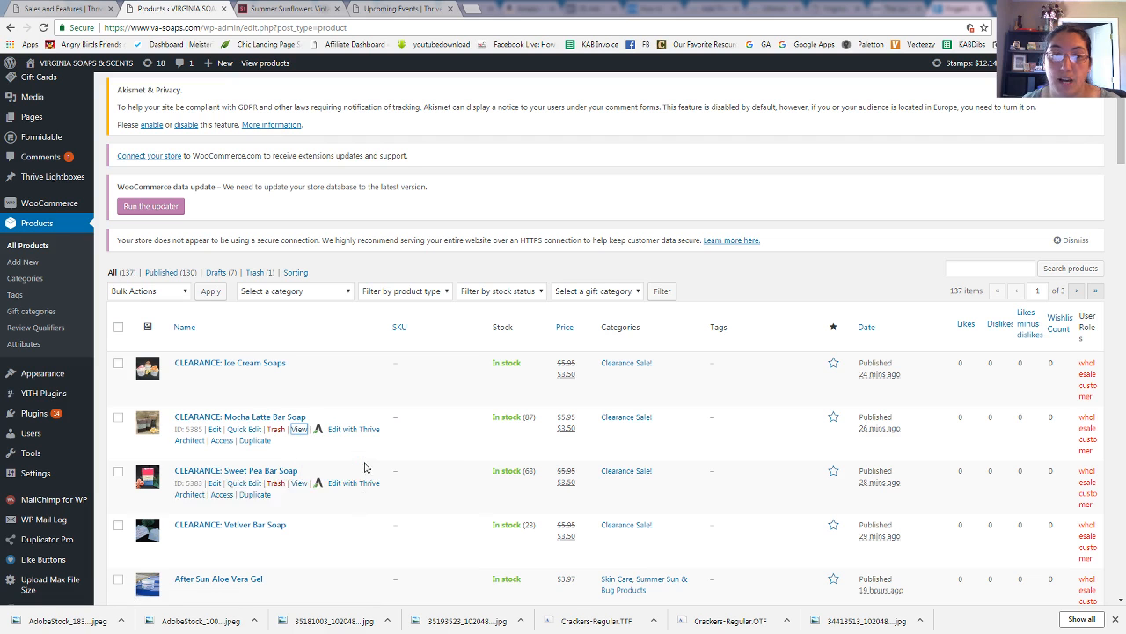
# - Return to the Thrive Architect page and replace the Whipped Moisture Cream picture with Mocha-Latte-Soap-1.jpg at full size
pyautogui.click(62, 9)
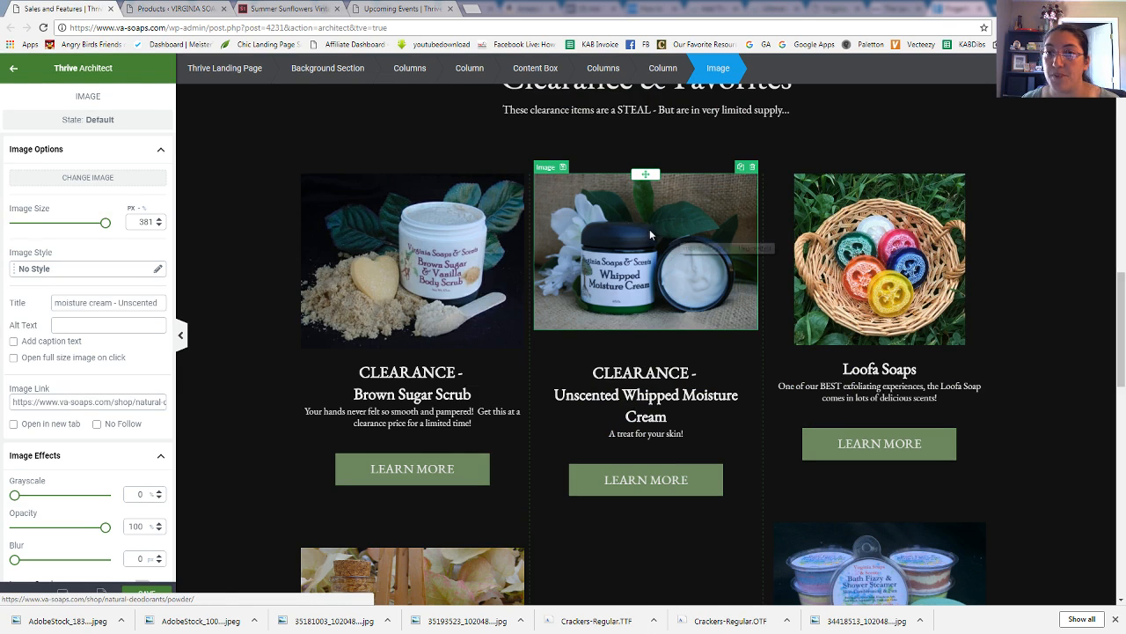
pyautogui.click(110, 178)
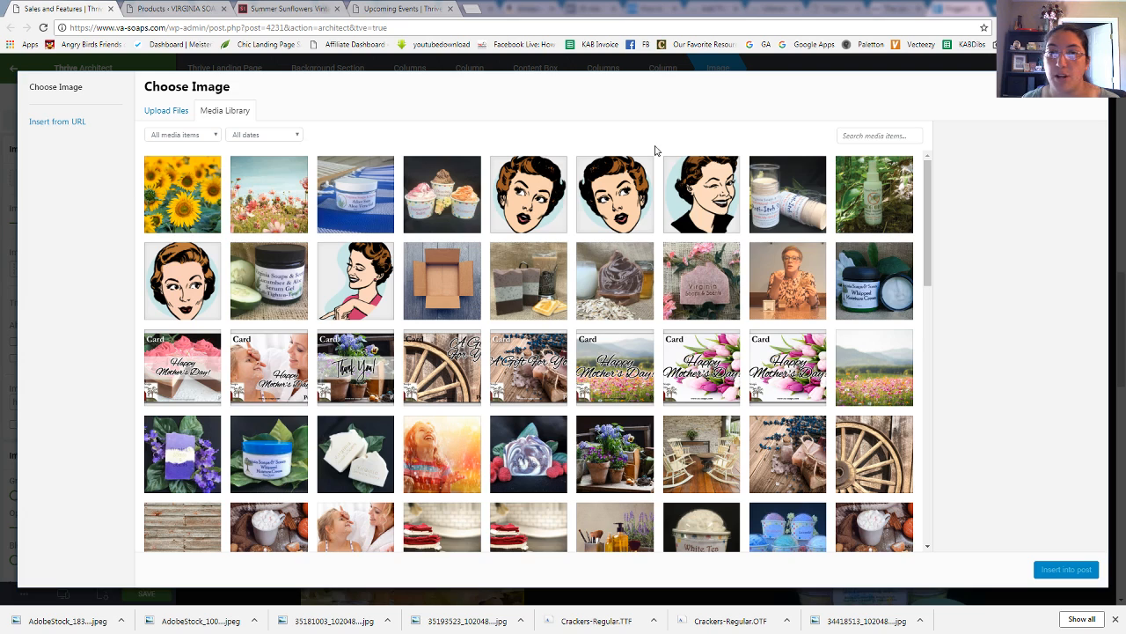
pyautogui.click(543, 266)
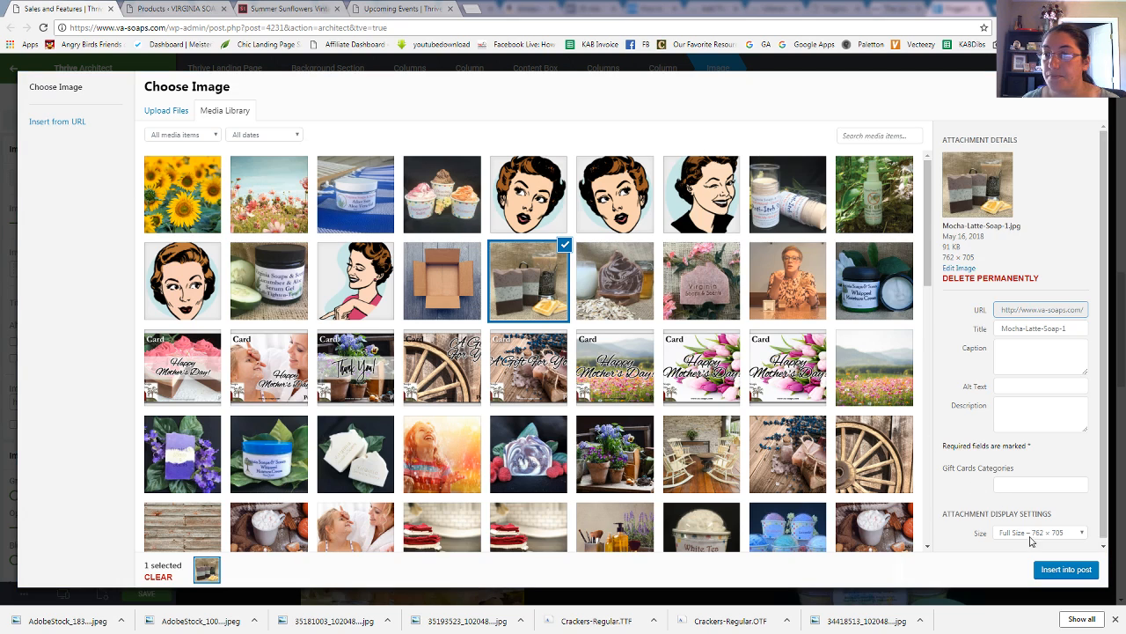
pyautogui.click(1065, 569)
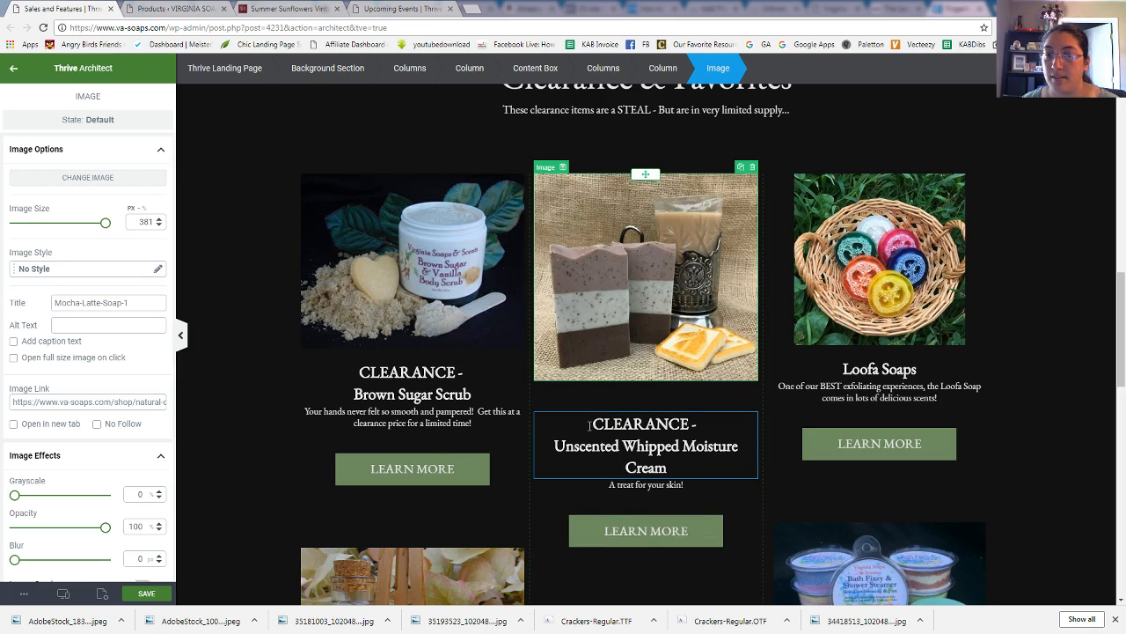
# - Replace "Unscented Whipped Moisture Cream" in the middle product's heading with "Mocha Latte Bar Soap", keeping "CLEARANCE -"
pyautogui.click(554, 446)
pyautogui.moveTo(554, 446); pyautogui.dragTo(686, 468)
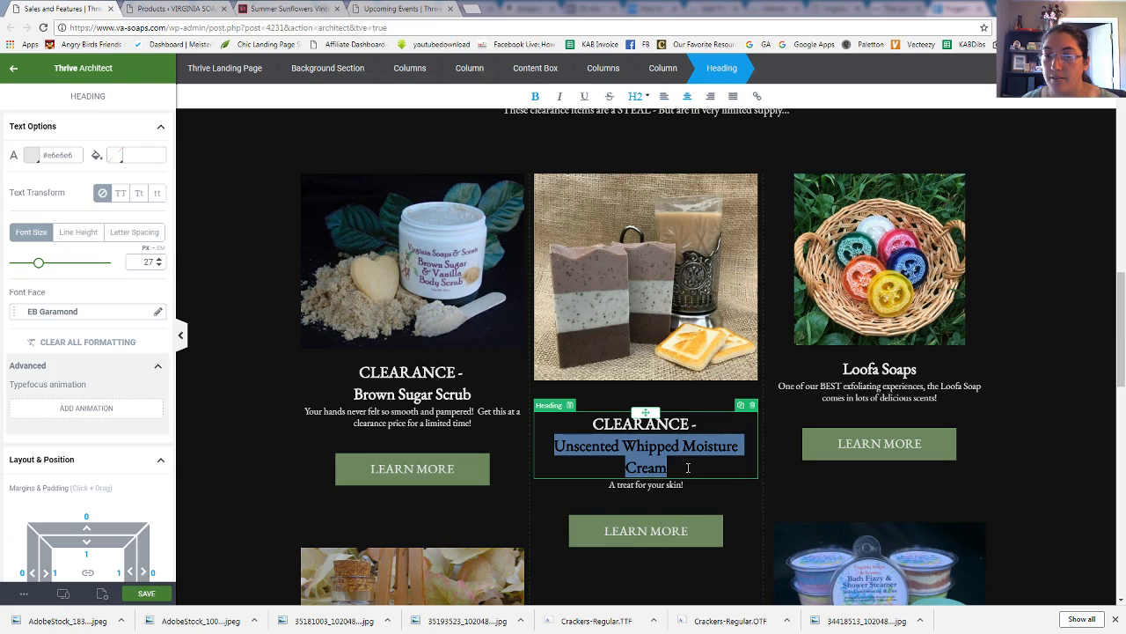
pyautogui.write('Mocha ')
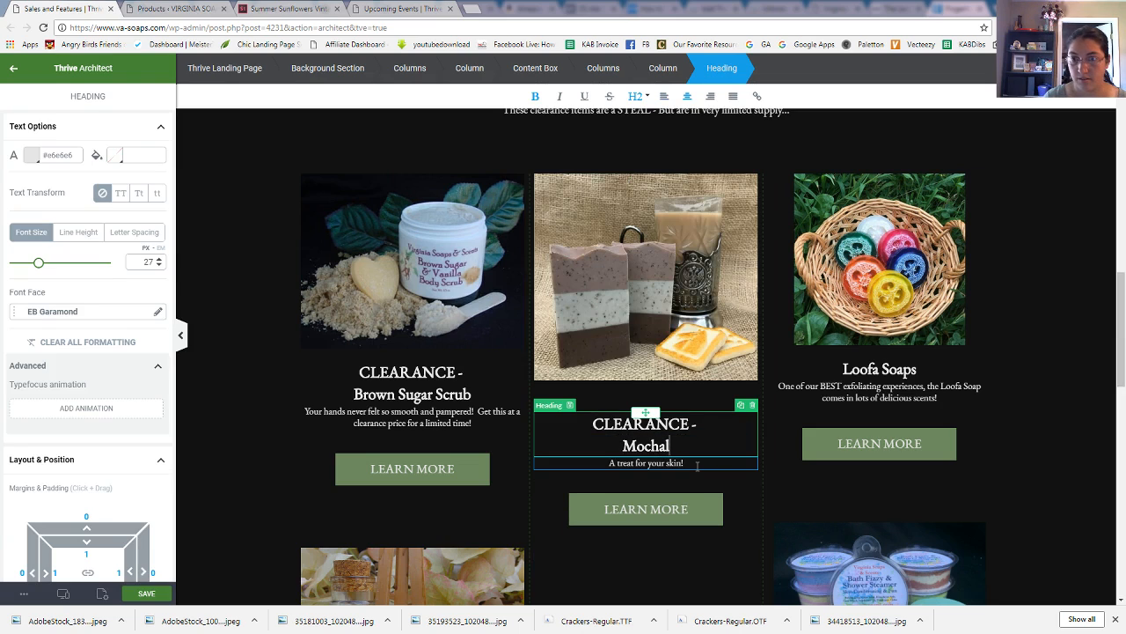
pyautogui.write('Latte ')
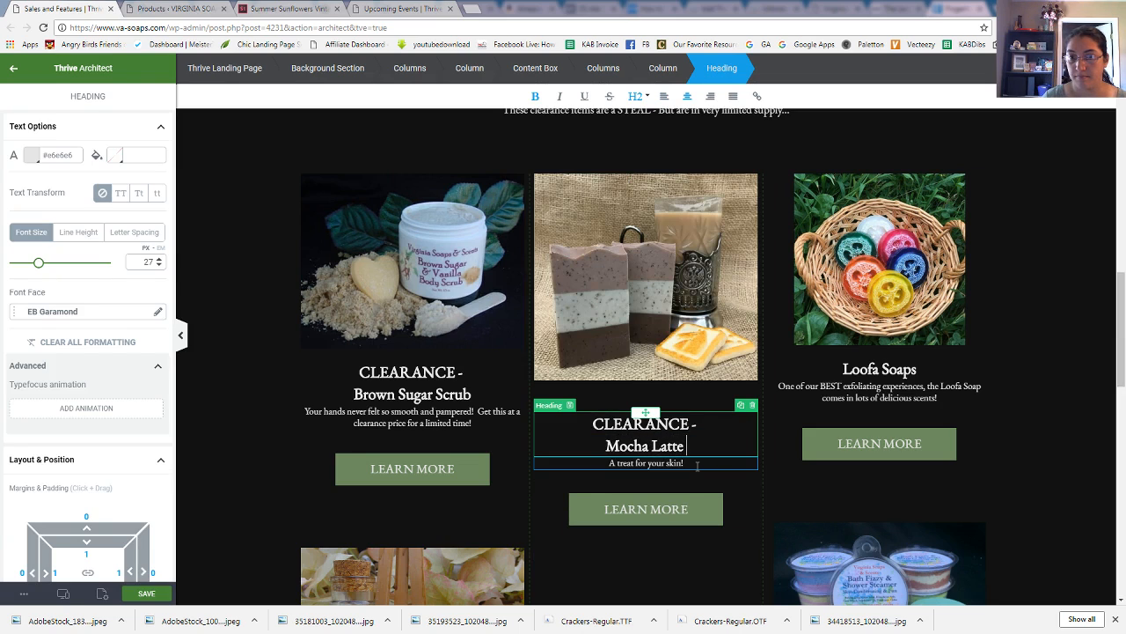
pyautogui.write('Bar Soap')
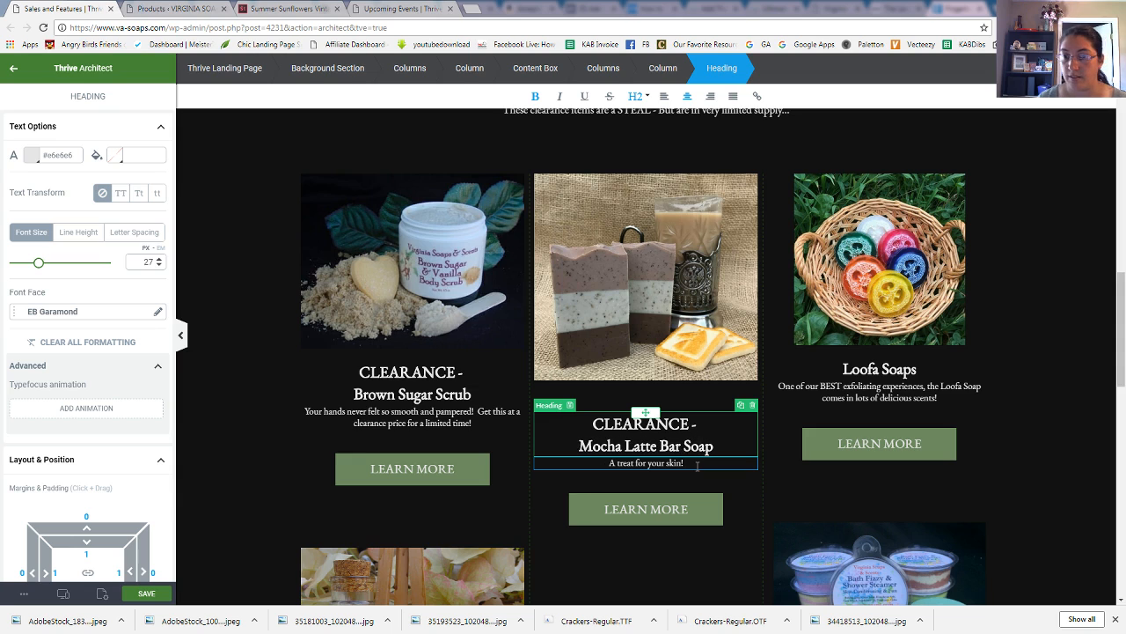
# - Change the description under the Mocha Latte Bar Soap heading to "Exfoliating never smelled so good!"
pyautogui.click(691, 464)
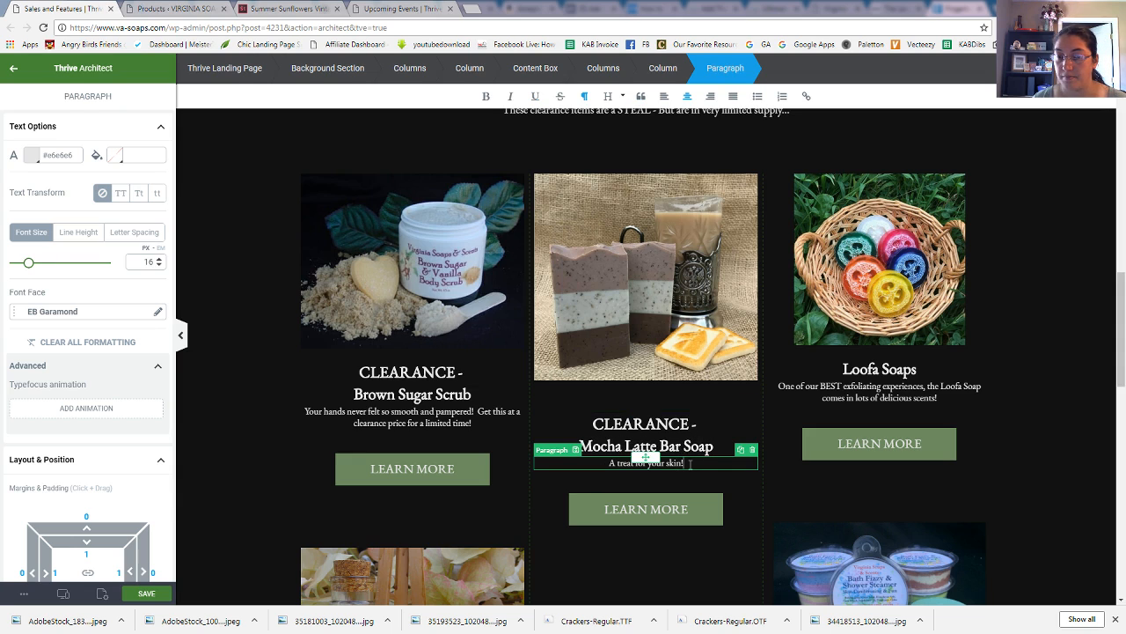
pyautogui.moveTo(691, 464); pyautogui.dragTo(625, 464)
pyautogui.press('BackSpace')
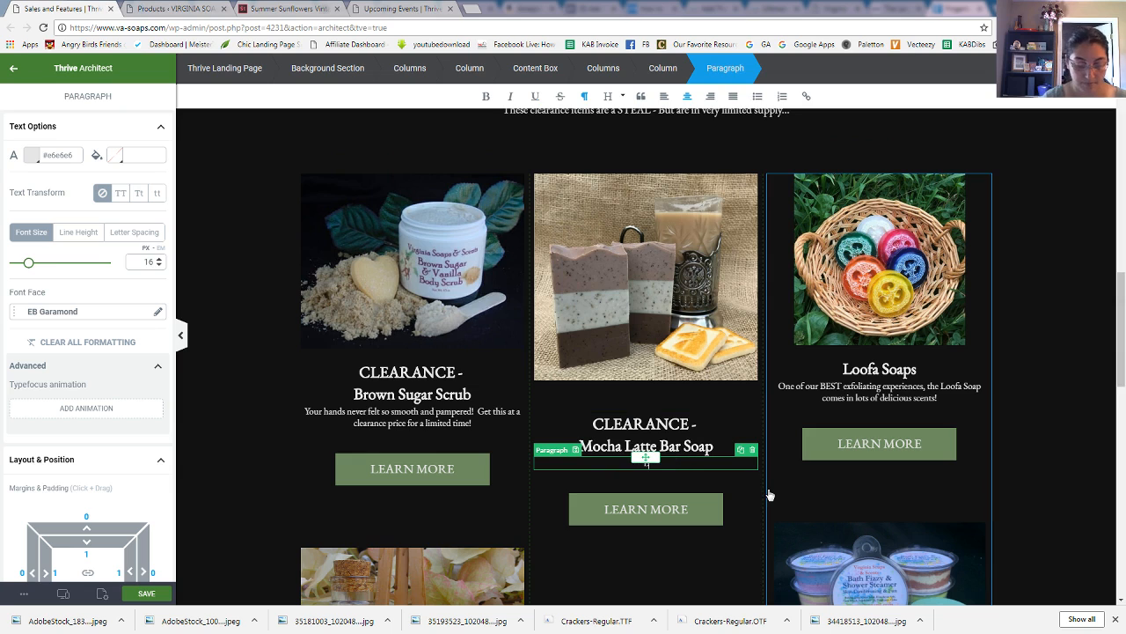
pyautogui.write('Exfoliating never smelled so good!')
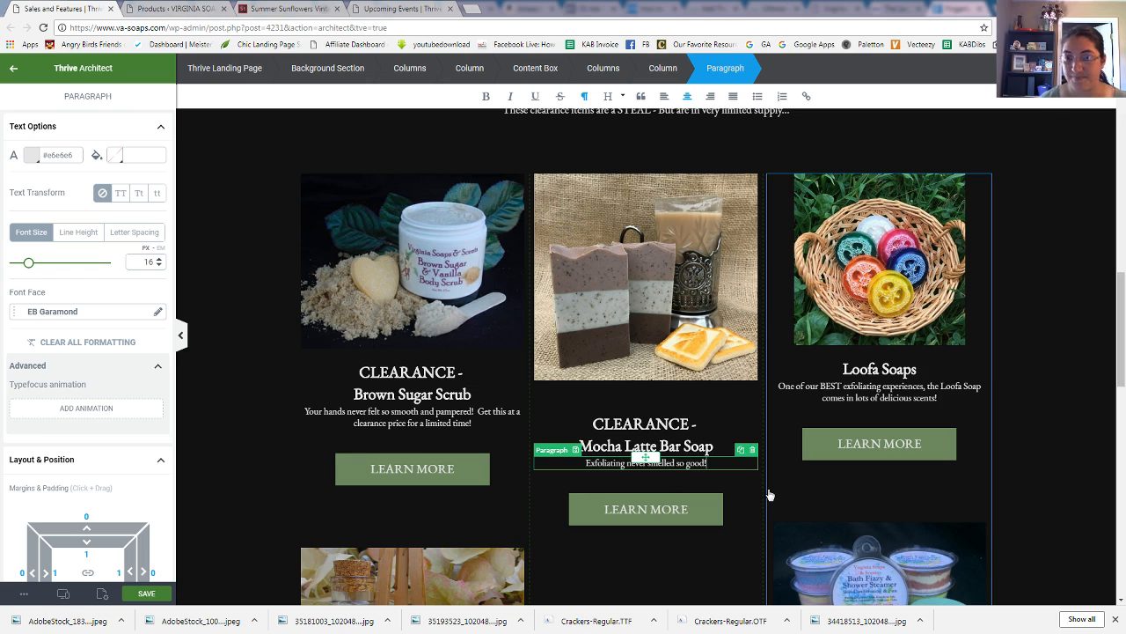
# - Link both the Mocha Latte product's LEARN MORE button and its picture to the copied clearance-mocha-latte-bar-soap page
pyautogui.click(713, 503)
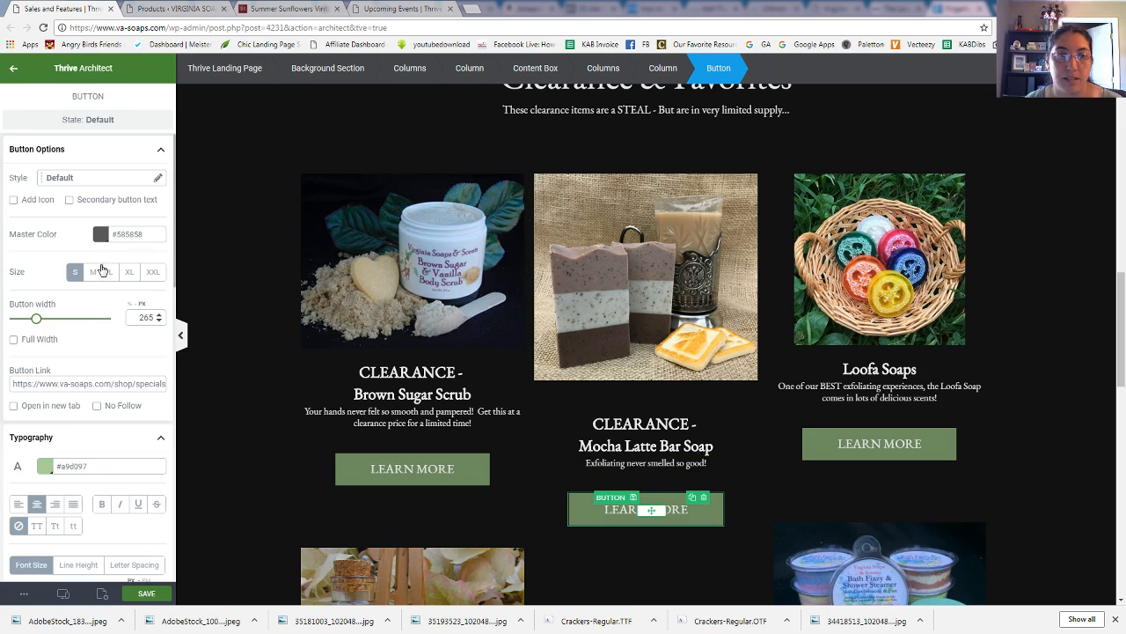
pyautogui.tripleClick(131, 384)
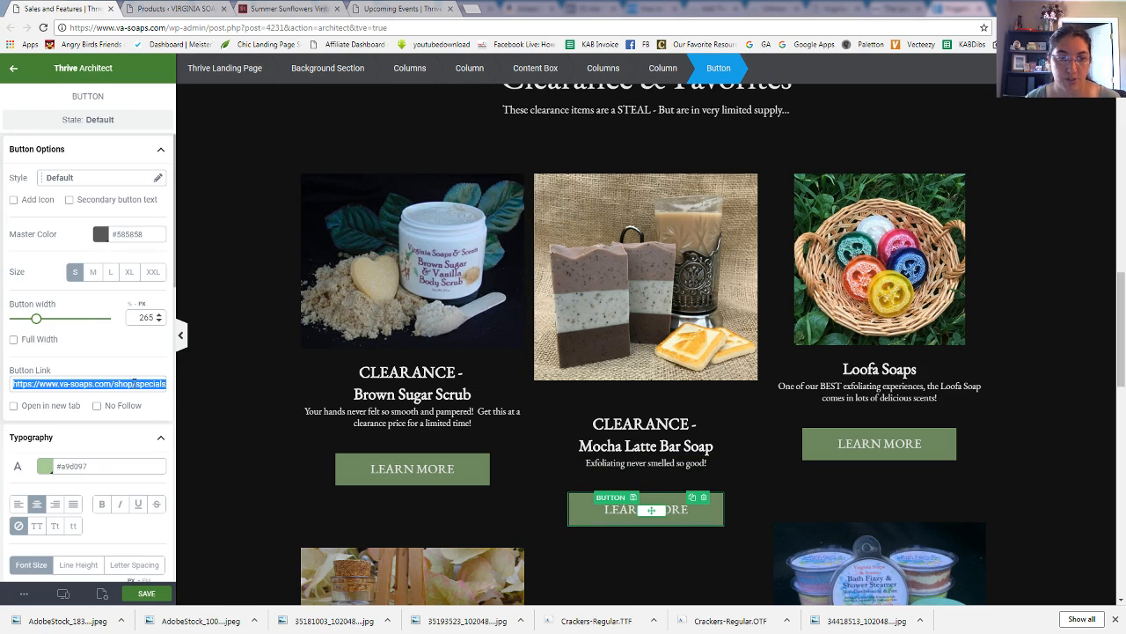
pyautogui.hotkey('ctrl', 'v')
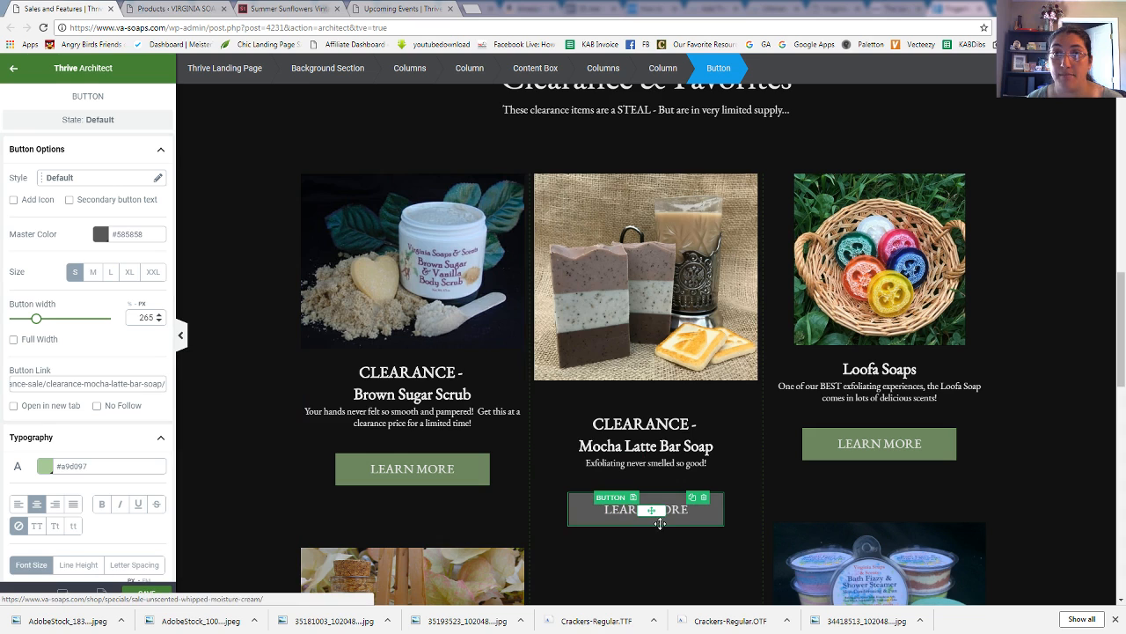
pyautogui.click(660, 295)
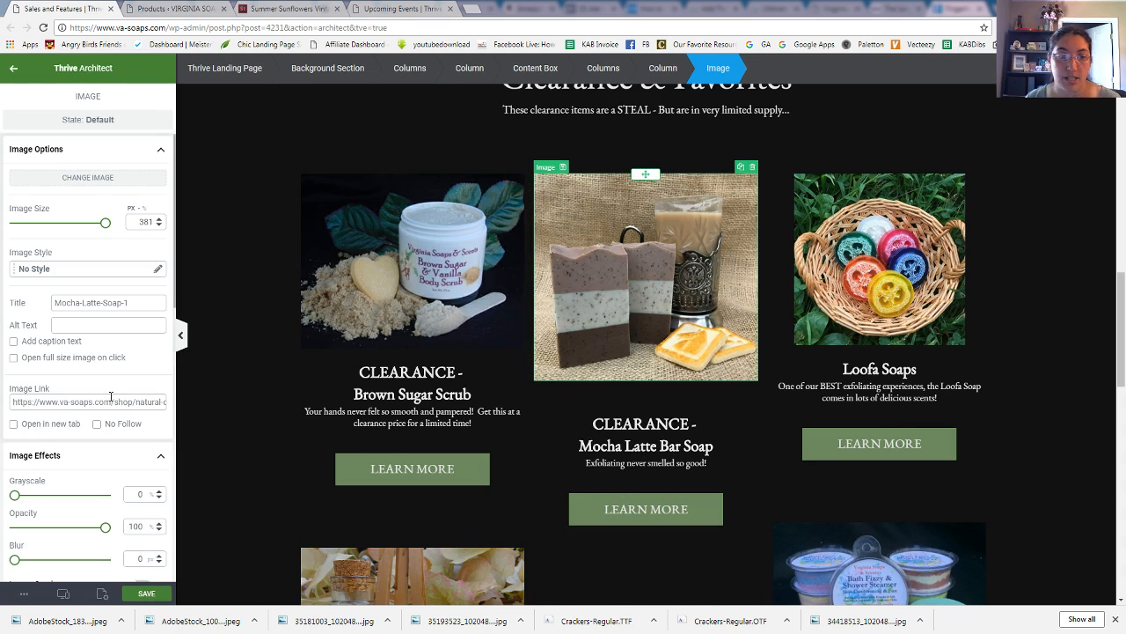
pyautogui.tripleClick(37, 403)
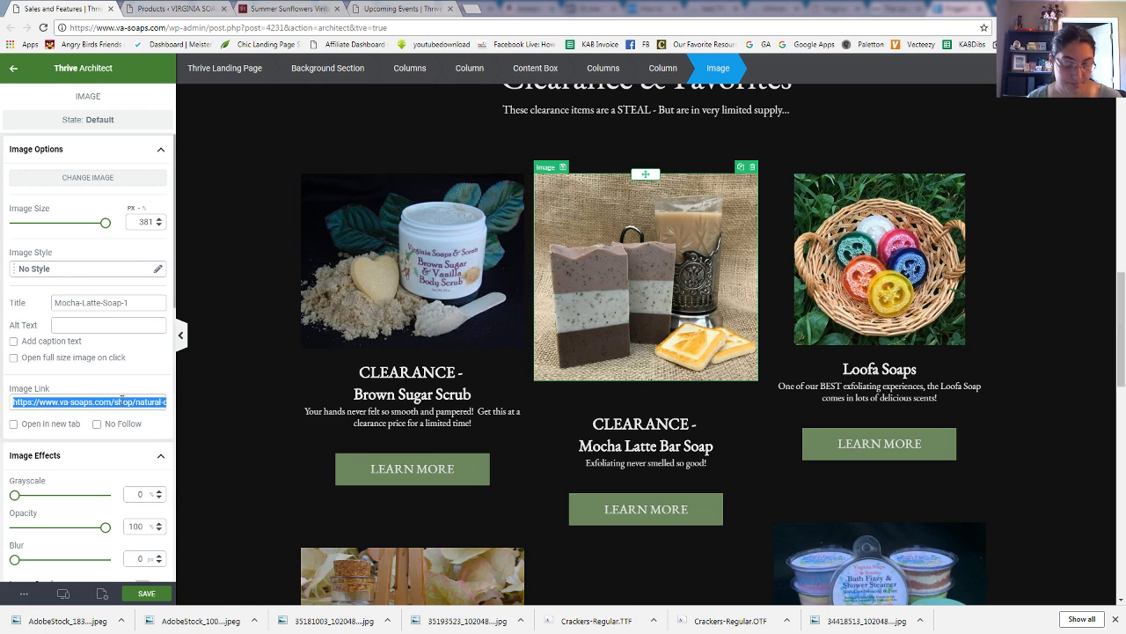
pyautogui.hotkey('ctrl', 'v')
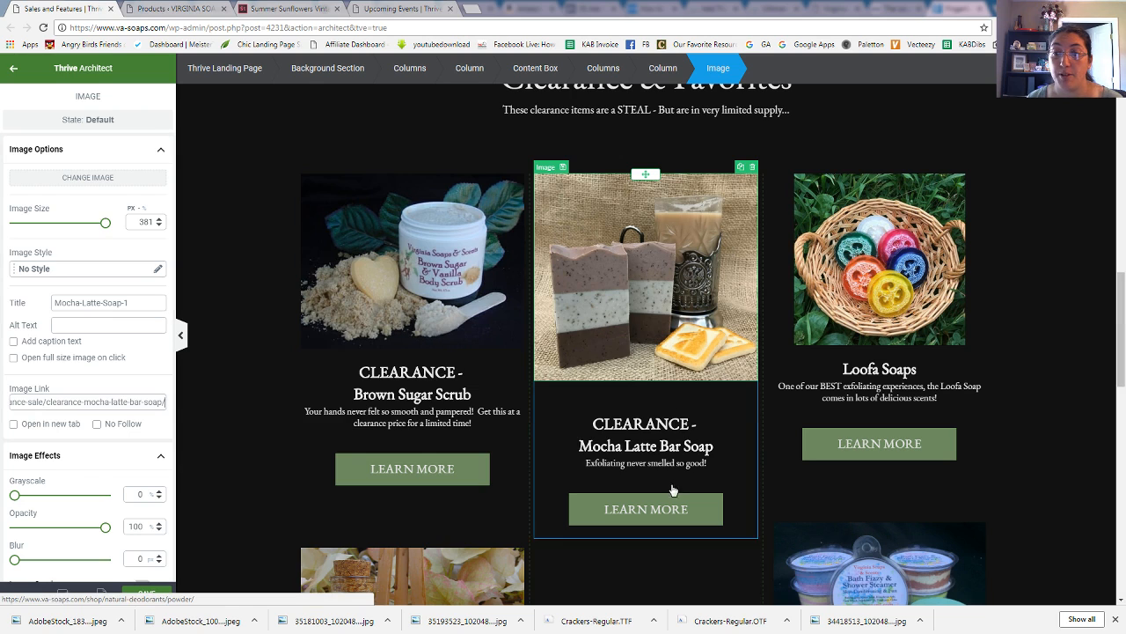
# - Change the Mocha Latte product's button text from LEARN MORE to "$3.50 PER BAR*"
pyautogui.scroll(-2, 1066, 310)
pyautogui.scroll(-3, 1066, 310)
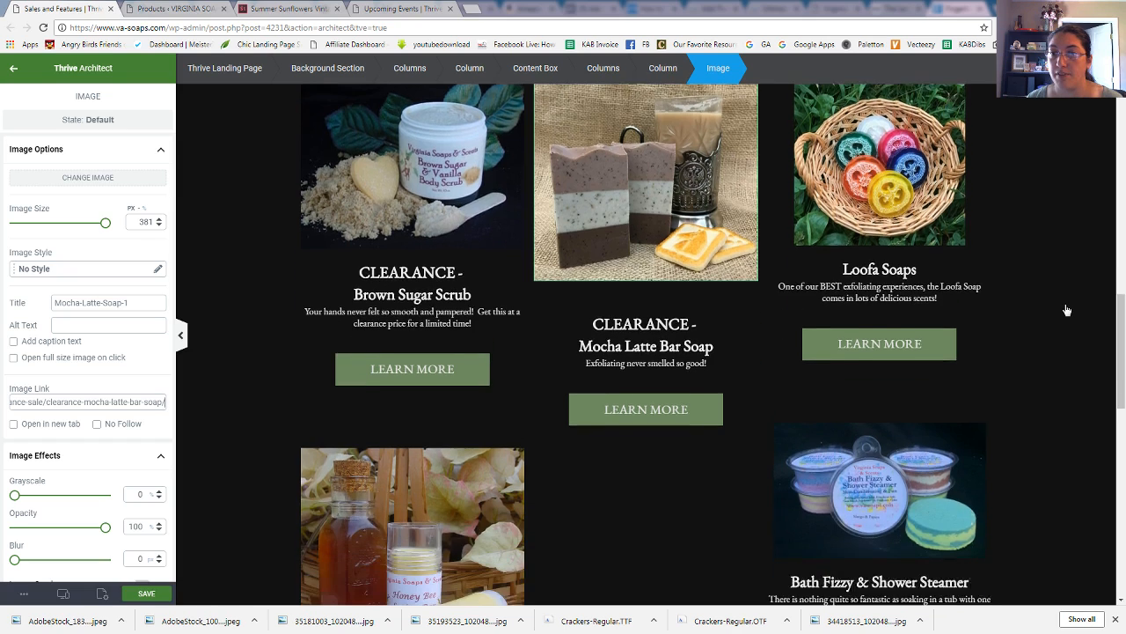
pyautogui.scroll(5, 1066, 310)
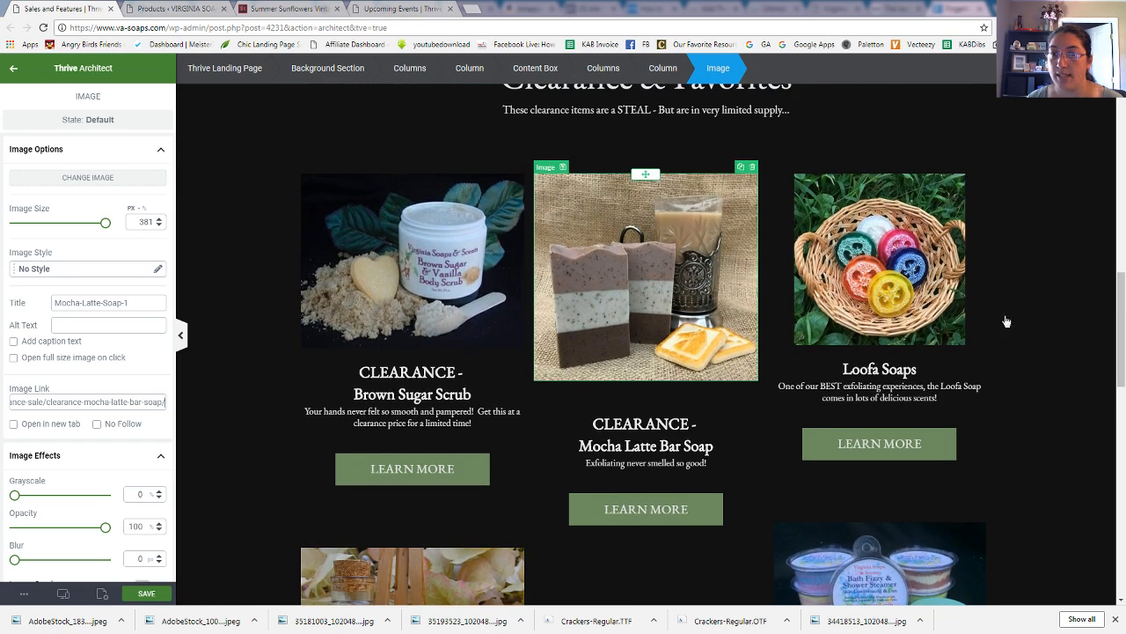
pyautogui.click(683, 509)
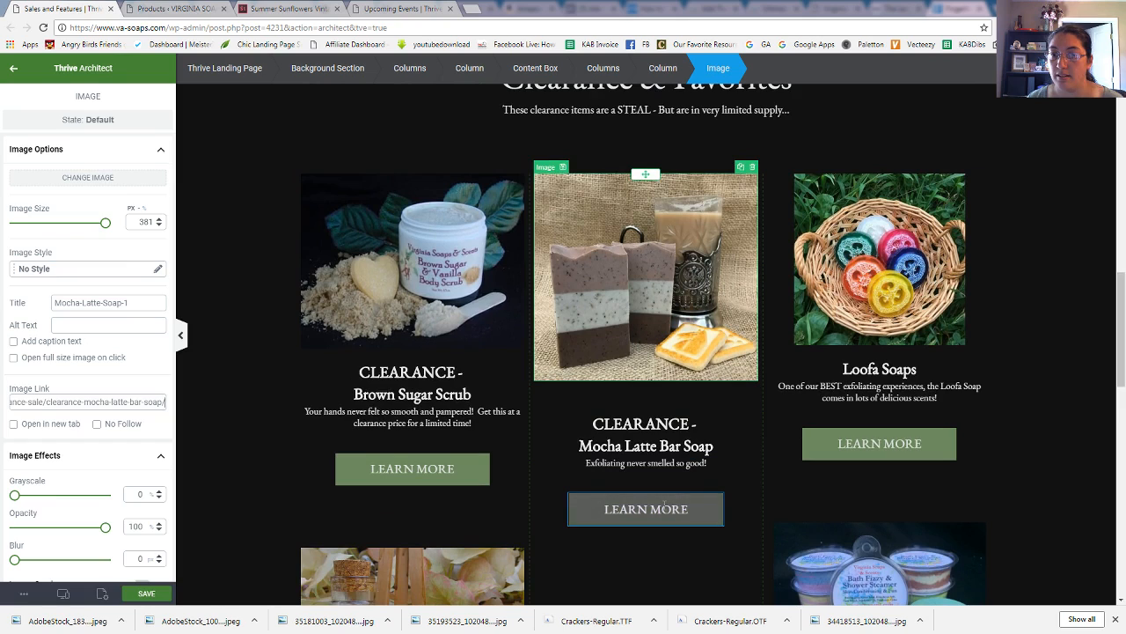
pyautogui.moveTo(690, 508); pyautogui.dragTo(613, 500)
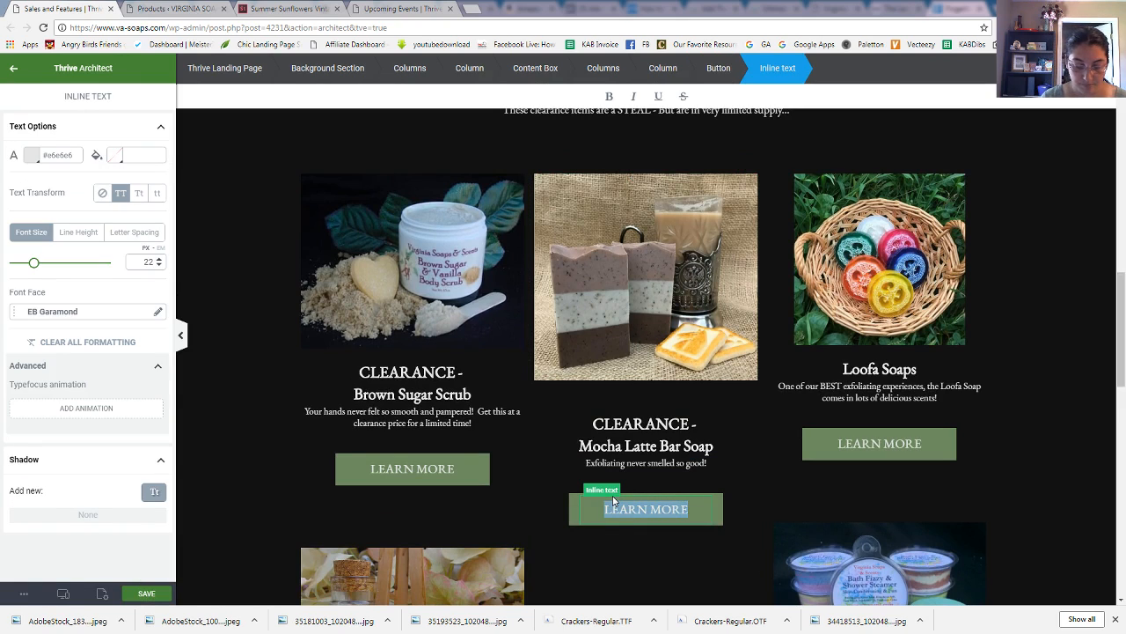
pyautogui.write('$3.50 PER BAR')
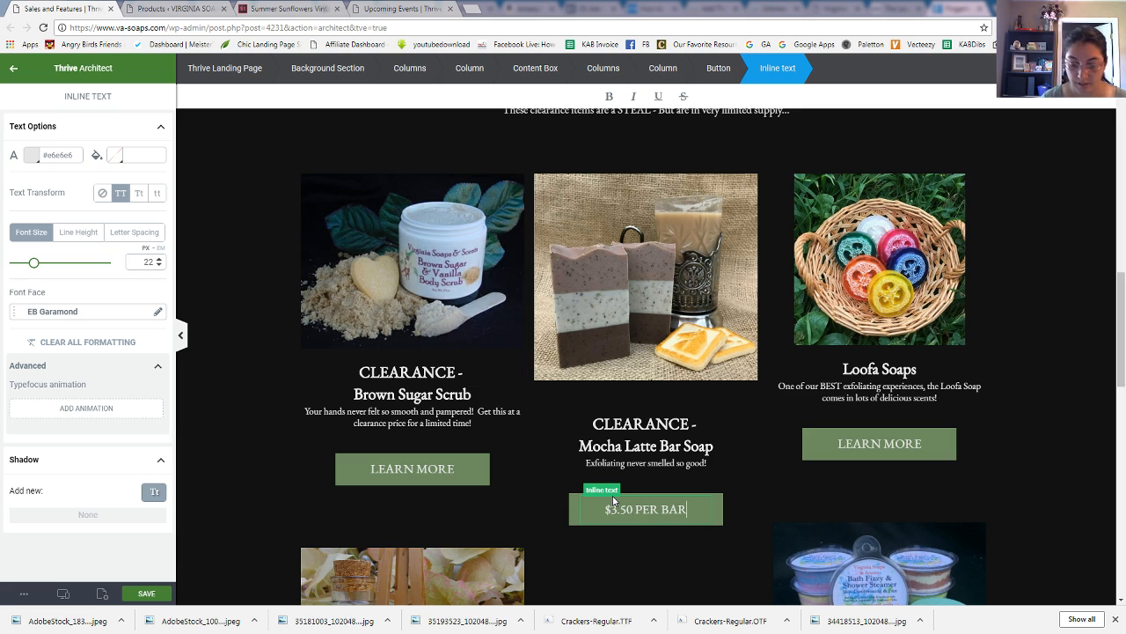
pyautogui.write('*')
# - Duplicate the Mocha Latte description paragraph, move the copy below the price button and change its text to "*While Supplies Last"
pyautogui.scroll(-2, 614, 490)
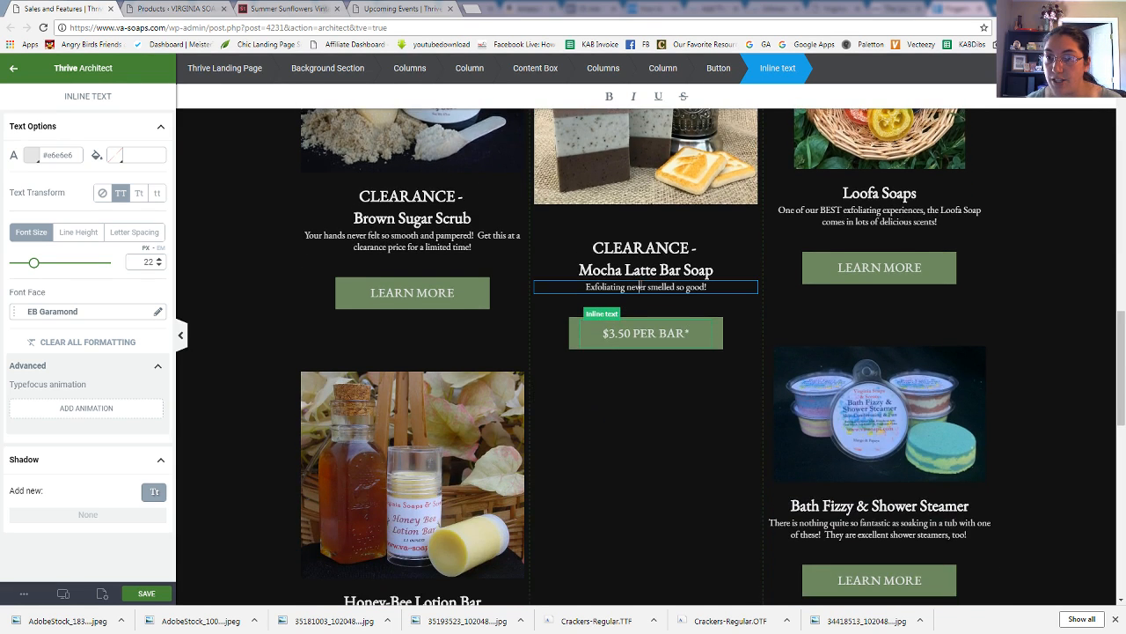
pyautogui.click(695, 286)
pyautogui.click(741, 274)
pyautogui.moveTo(642, 278); pyautogui.dragTo(754, 370)
pyautogui.click(592, 367)
pyautogui.write('While su')
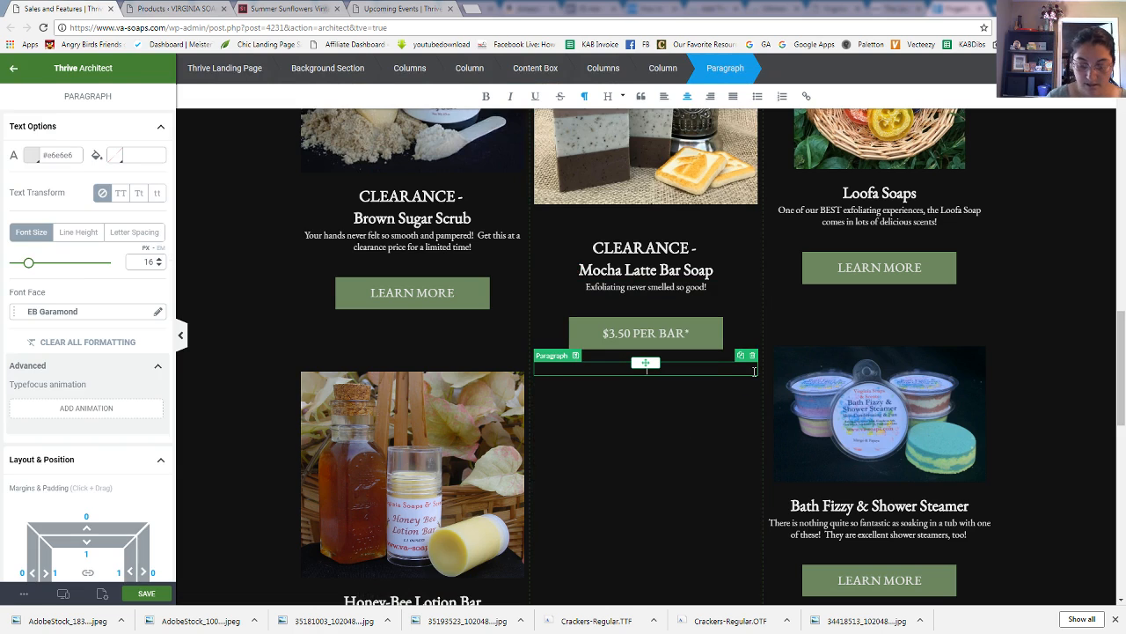
pyautogui.write('pplies Last')
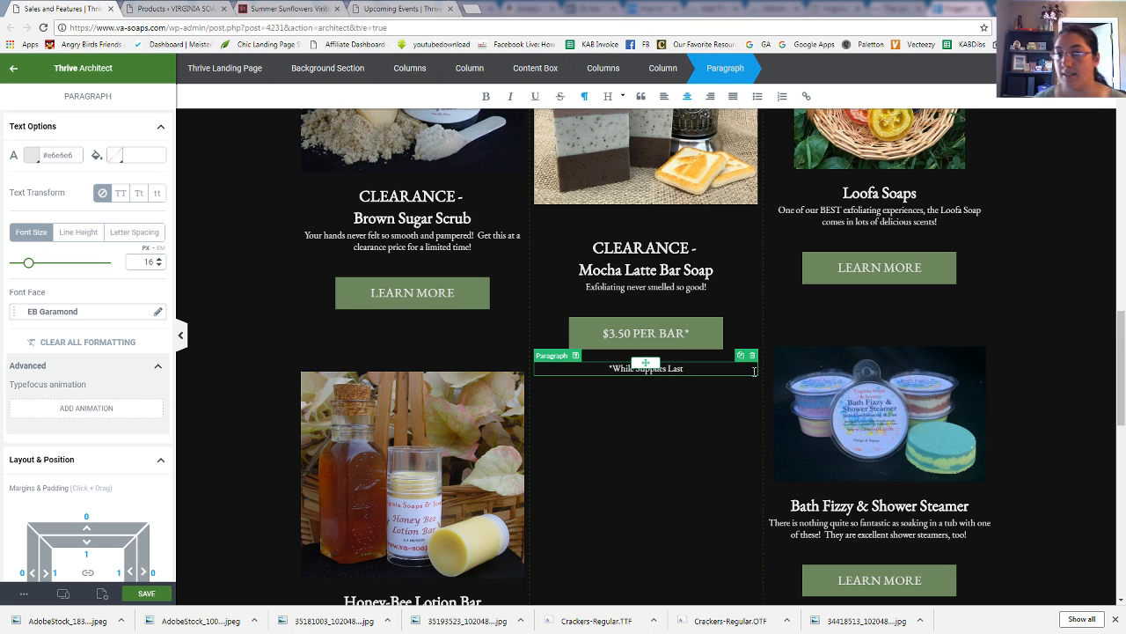
pyautogui.click(727, 301)
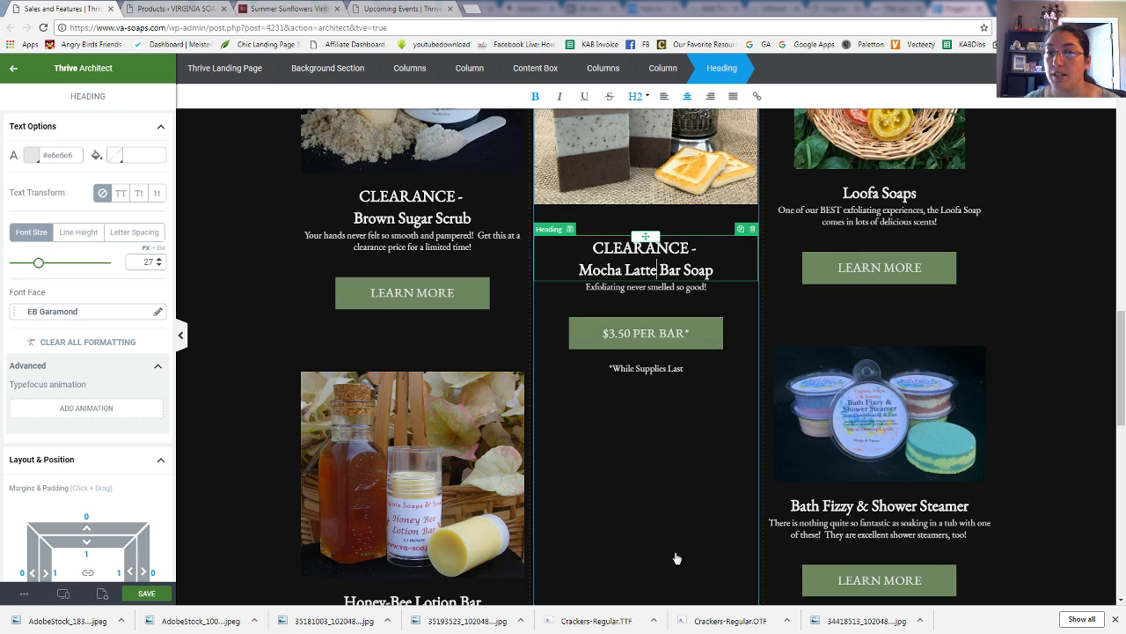
pyautogui.scroll(-1, 661, 495)
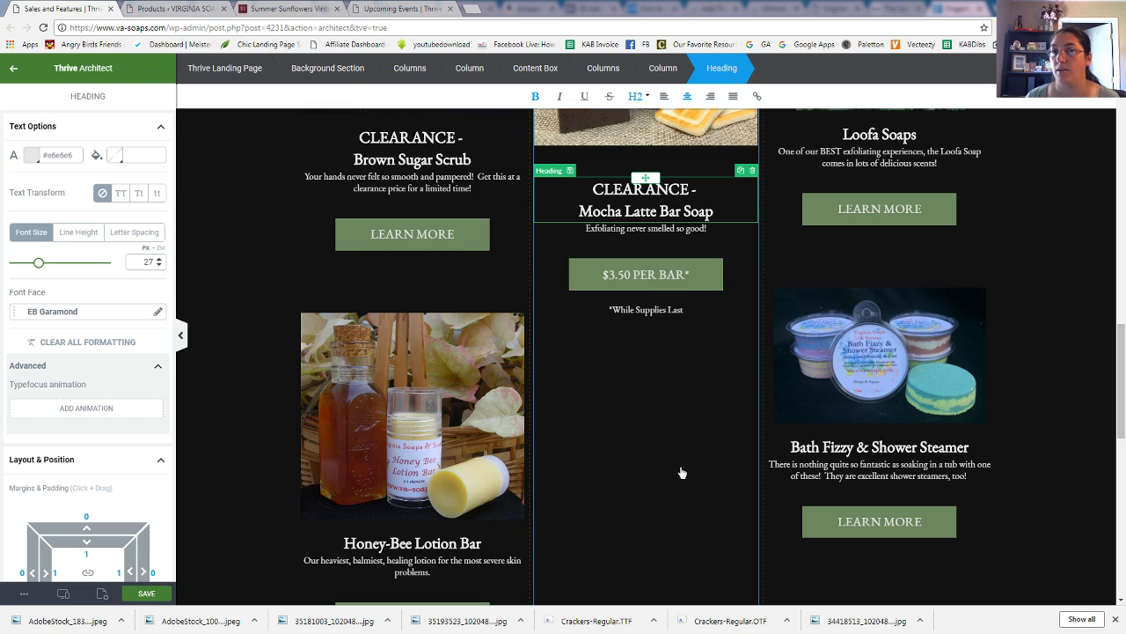
# - Search the store's product list for "Brown Sugar" to check the clearance scrub's price, and return to the sales page editor
pyautogui.scroll(1, 679, 472)
pyautogui.scroll(1, 682, 474)
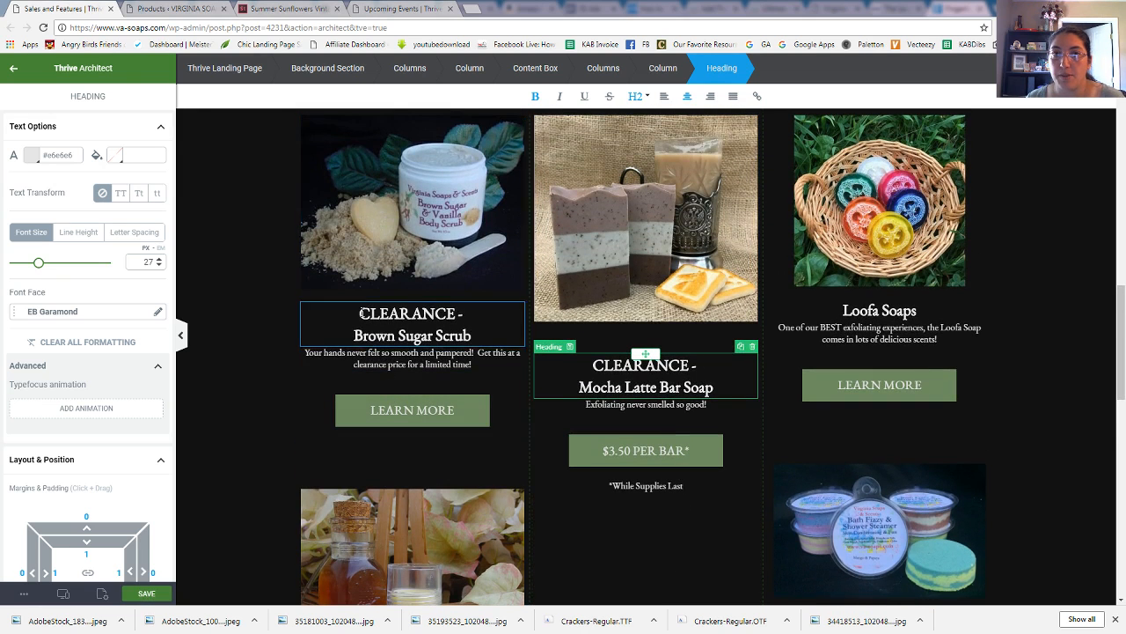
pyautogui.click(176, 9)
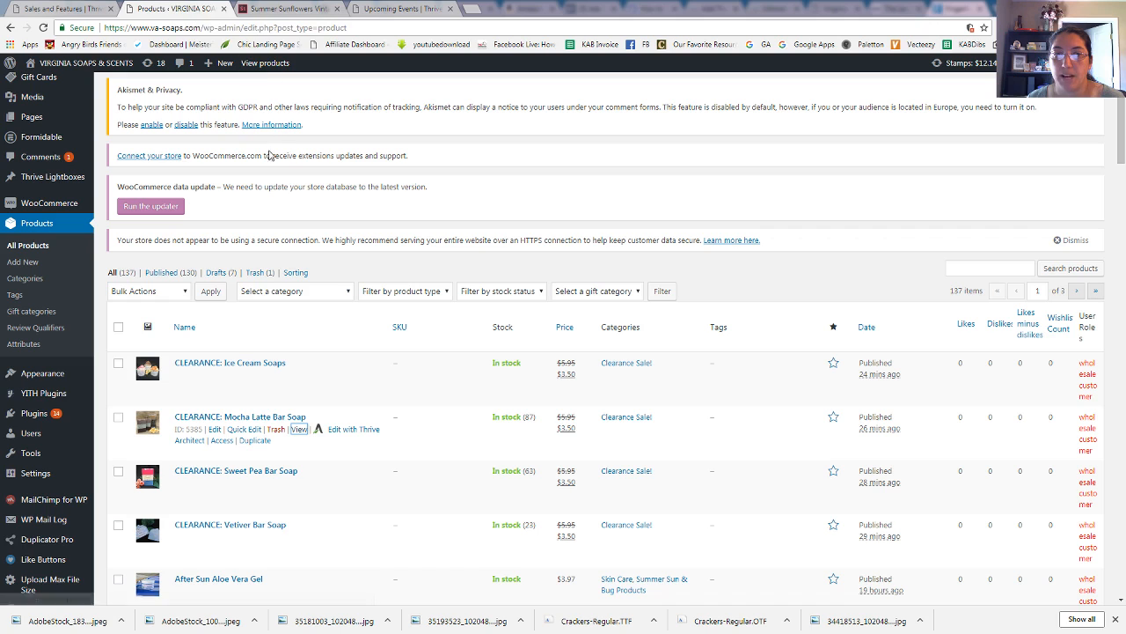
pyautogui.click(261, 362)
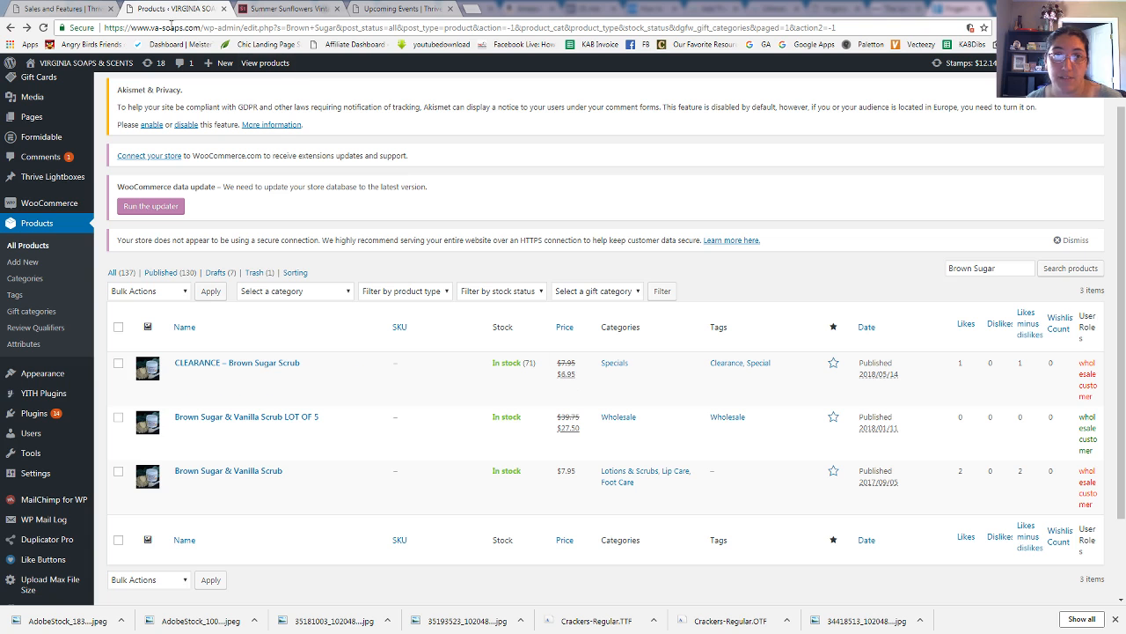
pyautogui.click(67, 8)
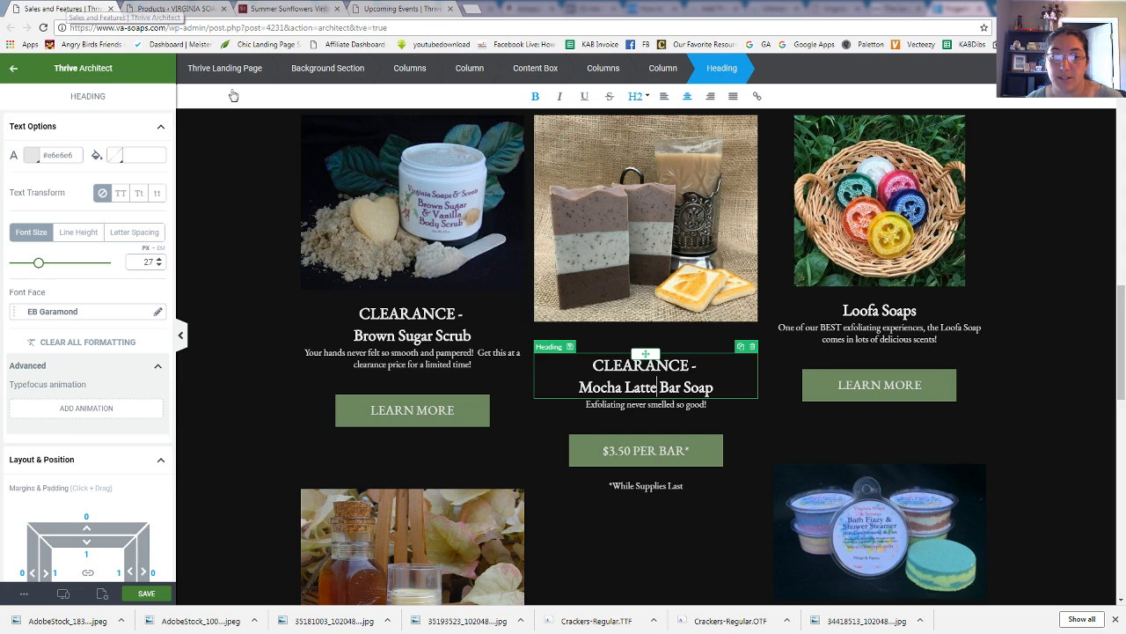
# - Place a copy of the "*While Supplies Last" note below the Brown Sugar Scrub button and change the button text to "$6.95 EACH*"
pyautogui.click(676, 488)
pyautogui.moveTo(642, 479); pyautogui.dragTo(475, 413)
pyautogui.click(372, 411)
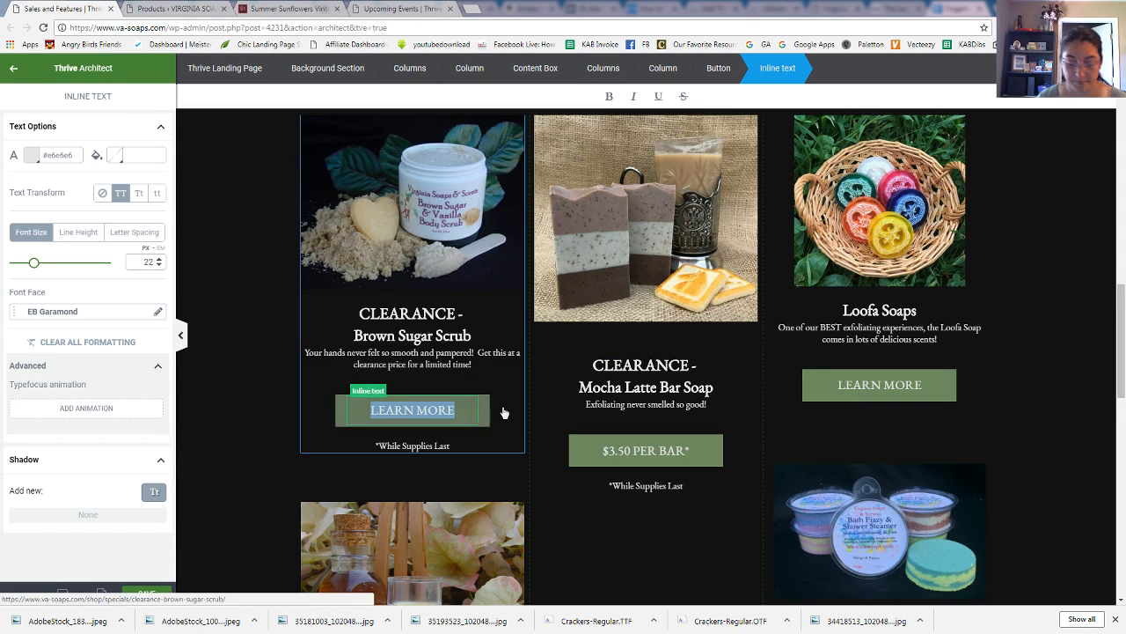
pyautogui.write('$')
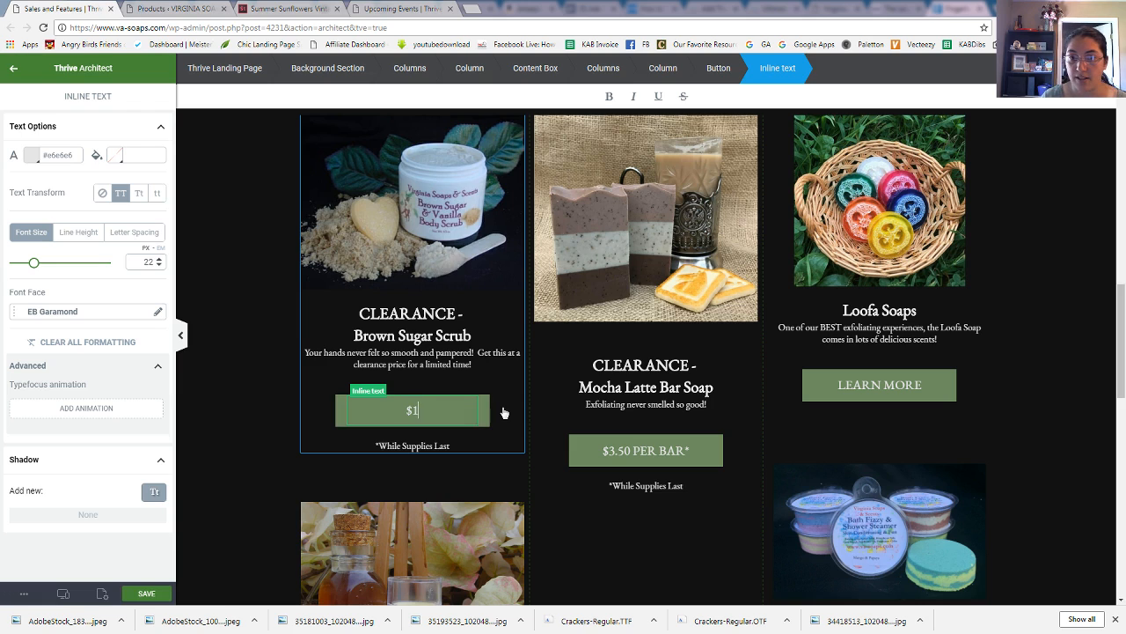
pyautogui.write('1 OFF')
pyautogui.press('BackSpace')
pyautogui.press('BackSpace')
pyautogui.press('BackSpace')
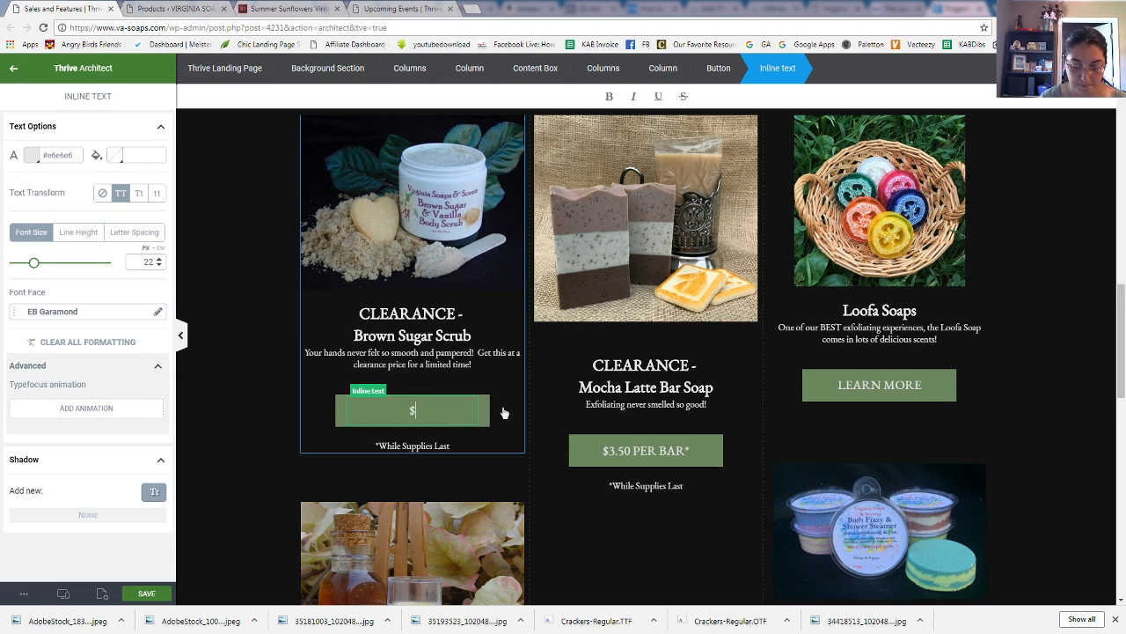
pyautogui.write('6.95')
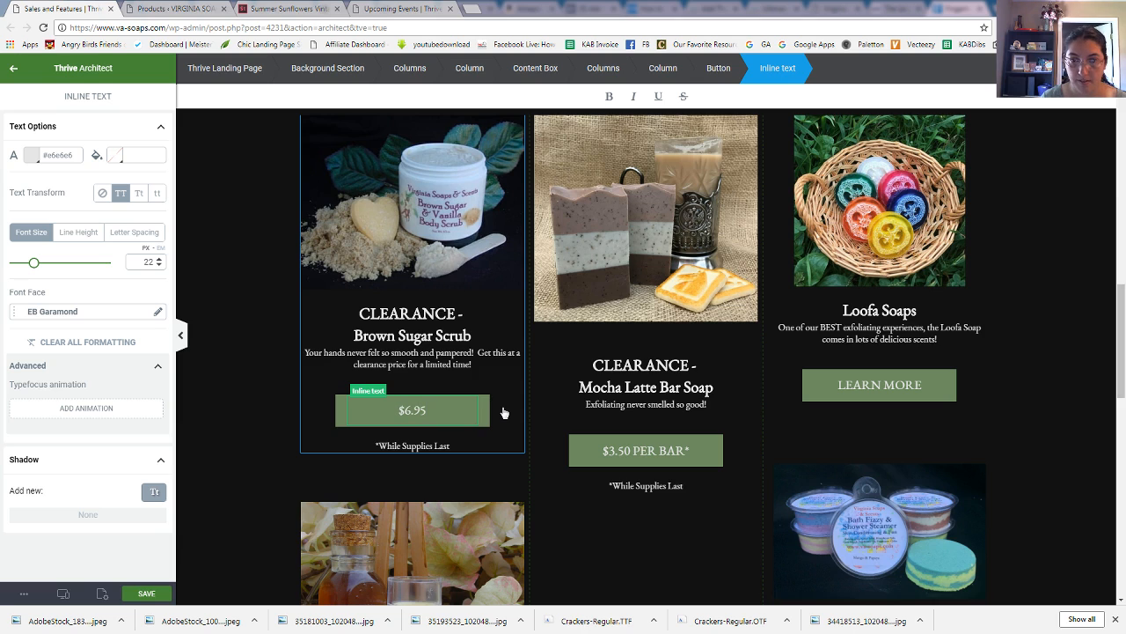
pyautogui.write(' EACH*')
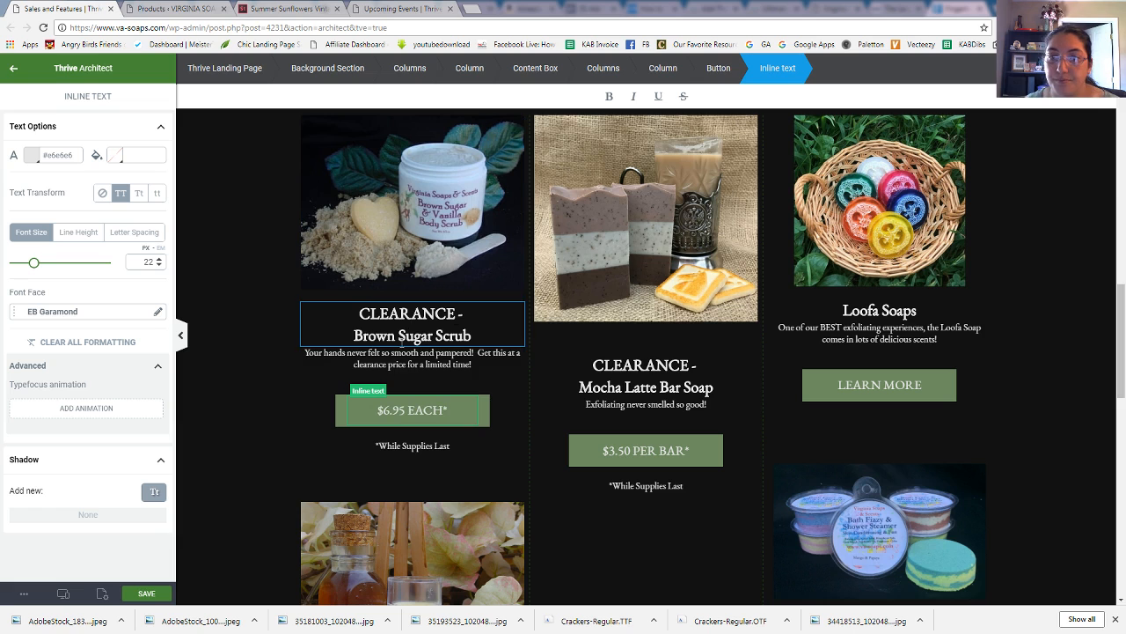
# - Move the entire Brown Sugar Scrub content box into the middle column, below the Mocha Latte Bar Soap product
pyautogui.scroll(1, 413, 255)
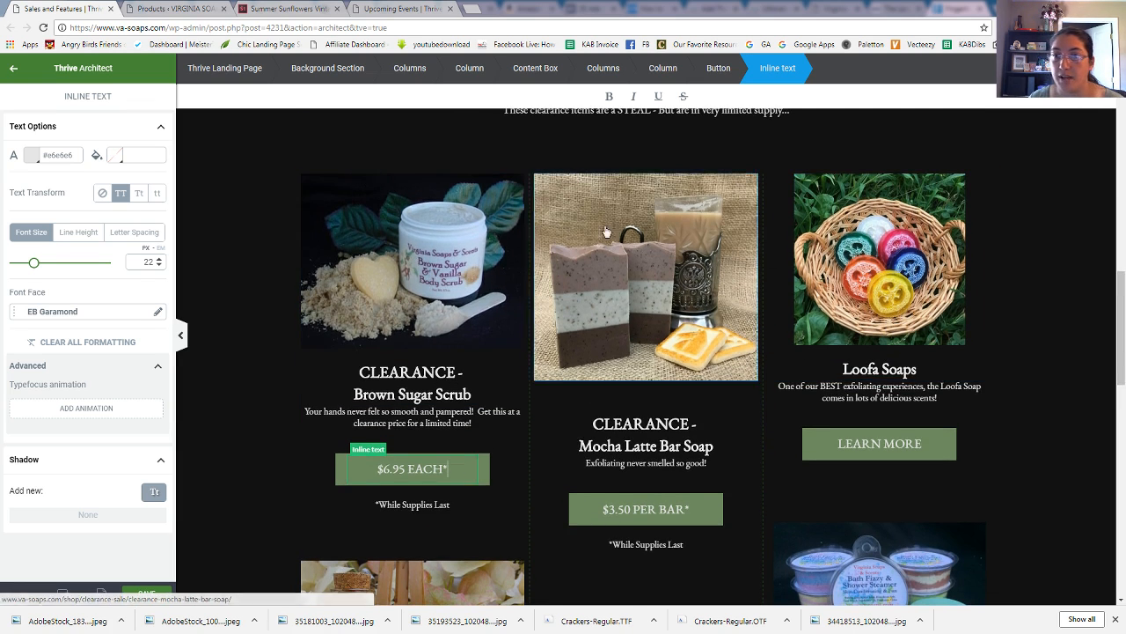
pyautogui.scroll(-1, 338, 165)
pyautogui.scroll(1, 340, 169)
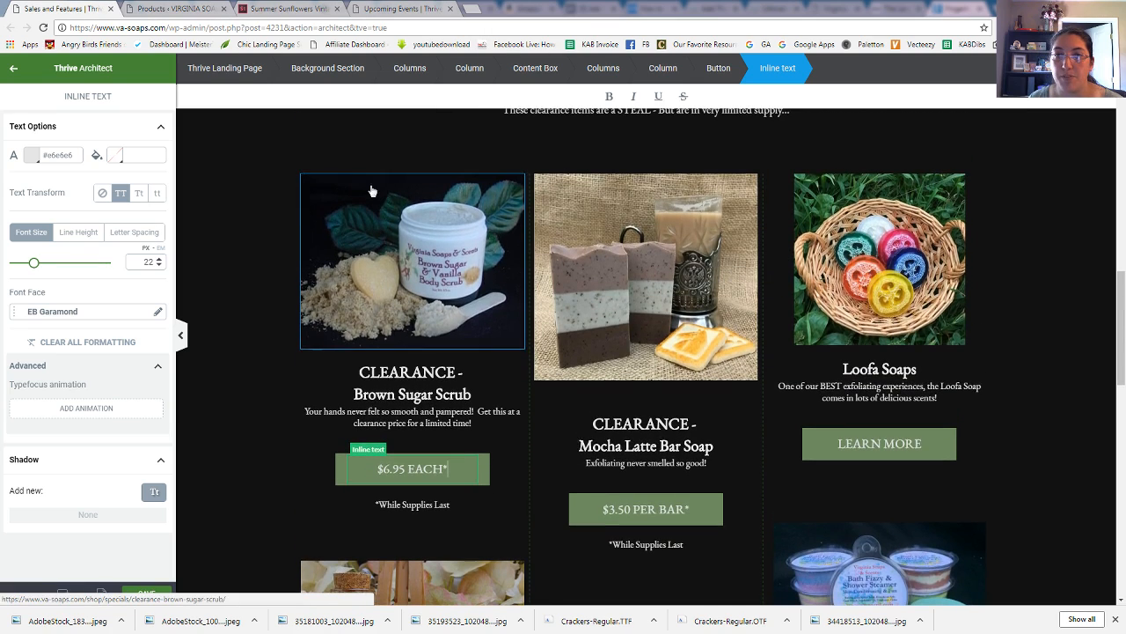
pyautogui.click(342, 197)
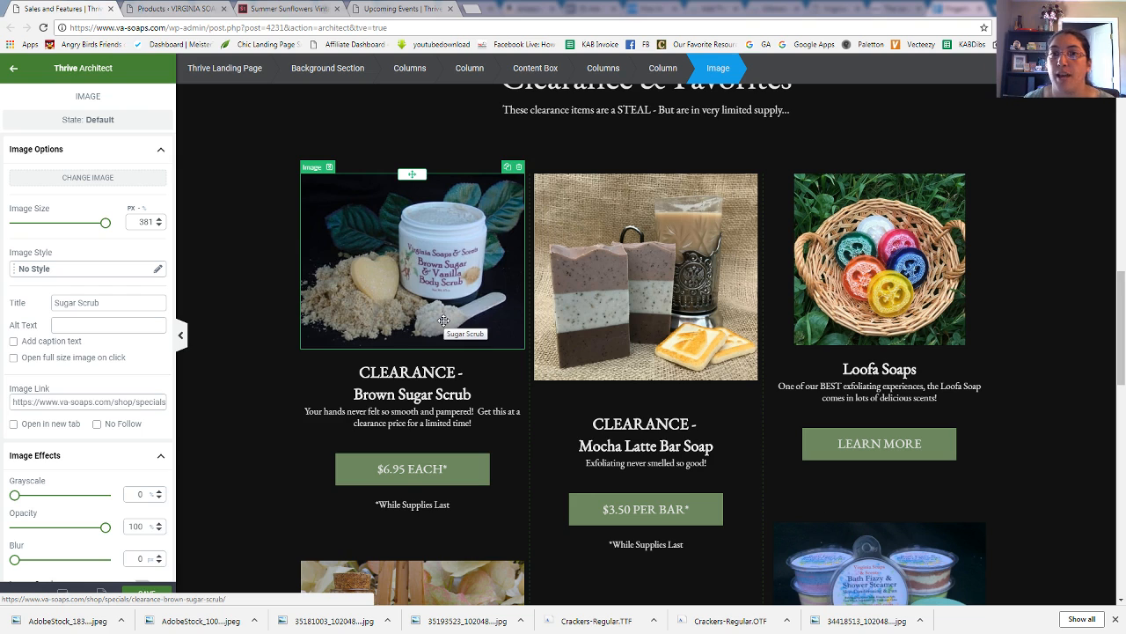
pyautogui.click(551, 70)
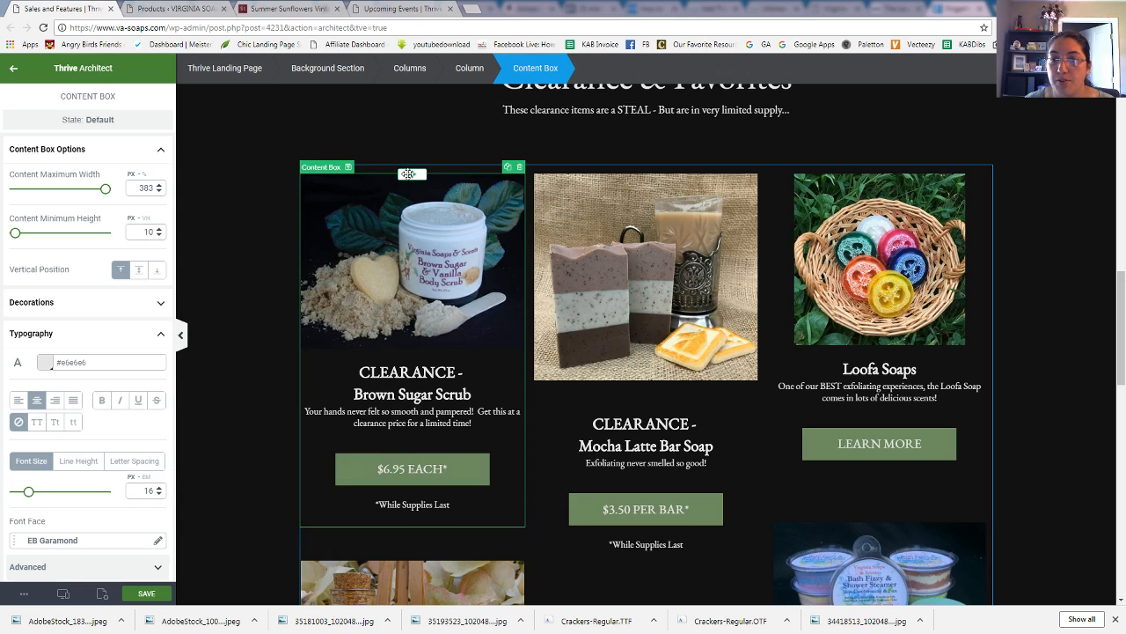
pyautogui.moveTo(407, 174)
pyautogui.mouseDown()
pyautogui.moveTo(633, 317)
pyautogui.moveTo(651, 578)
pyautogui.moveTo(647, 216)
pyautogui.moveTo(624, 208)
pyautogui.moveTo(653, 221)
pyautogui.moveTo(644, 212)
pyautogui.mouseUp()
pyautogui.scroll(-4, 647, 215)
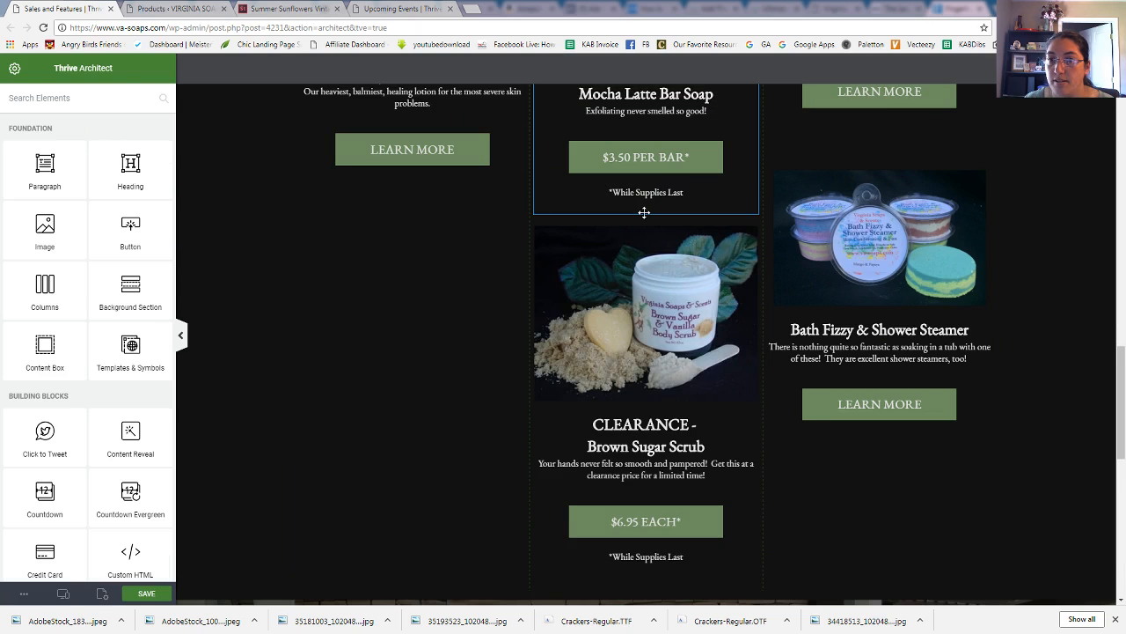
# - Duplicate the whole Honey-Bee Lotion Bar content box within its column
pyautogui.scroll(3, 649, 352)
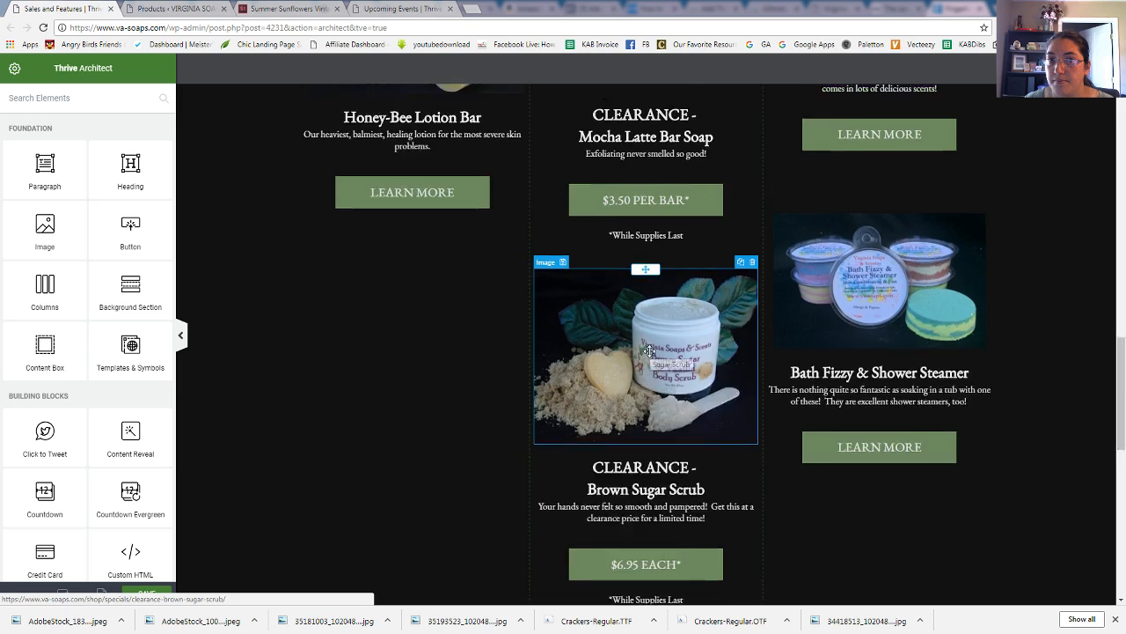
pyautogui.scroll(2, 649, 352)
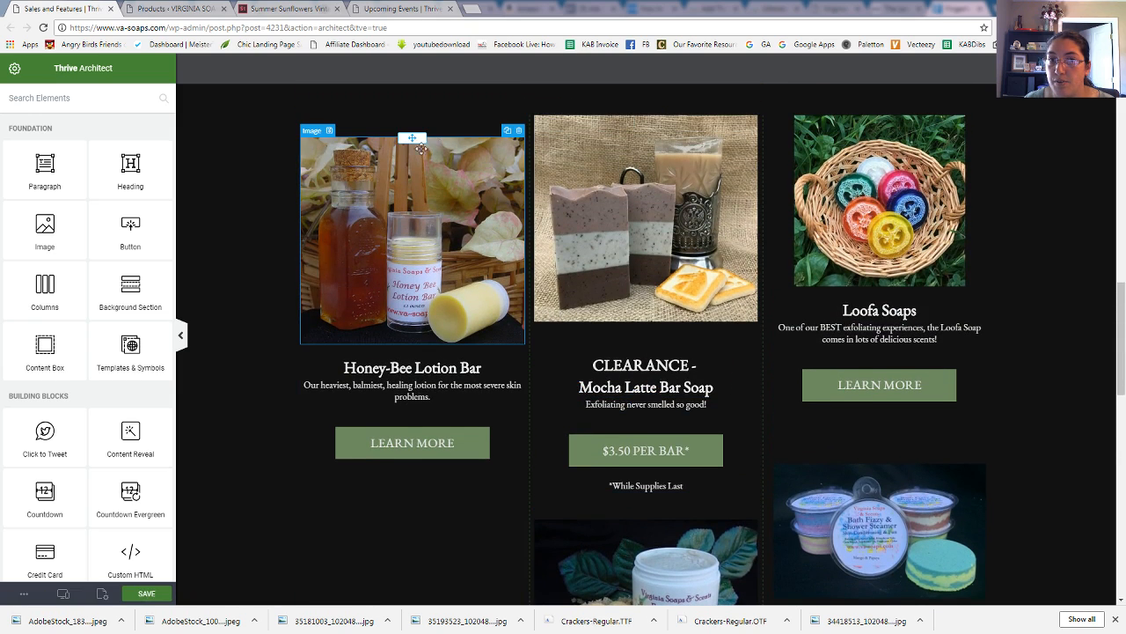
pyautogui.click(454, 151)
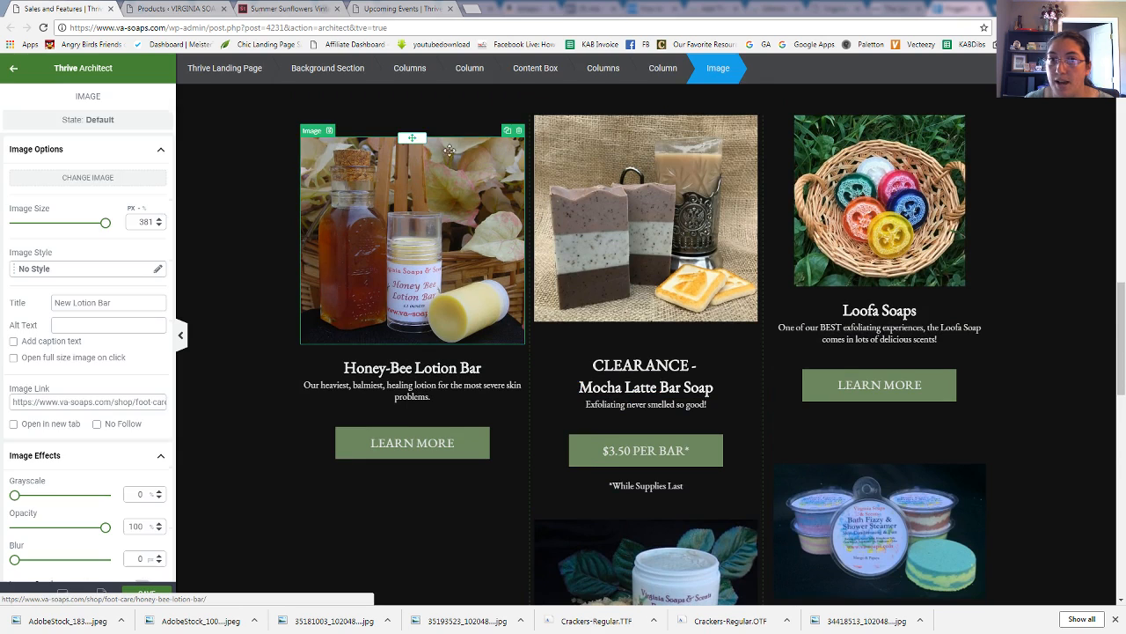
pyautogui.click(536, 70)
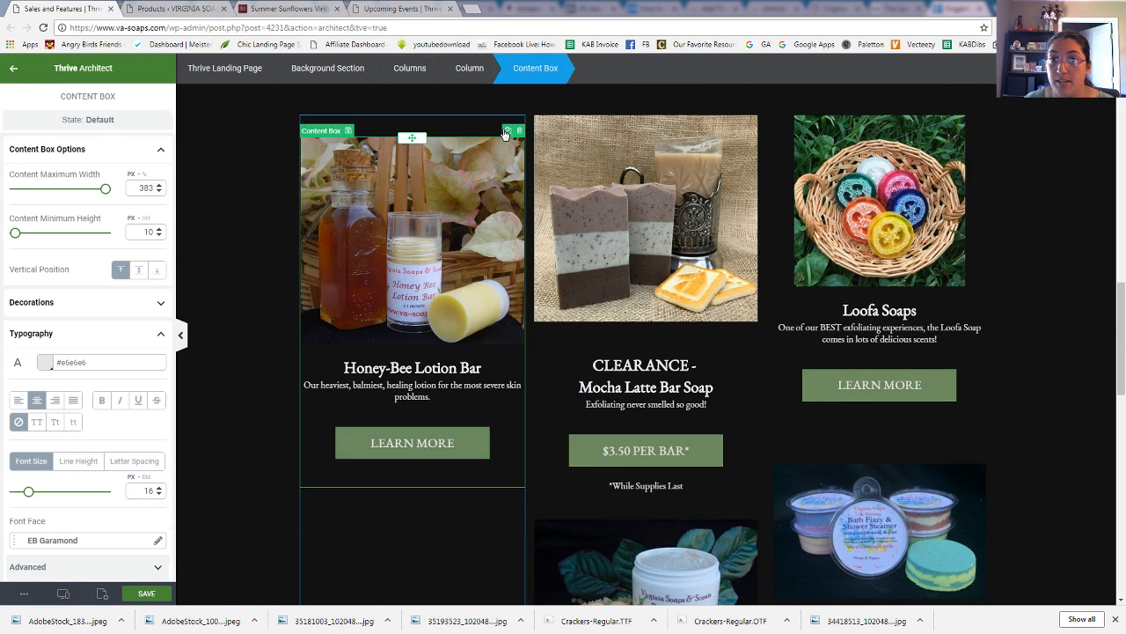
pyautogui.click(507, 132)
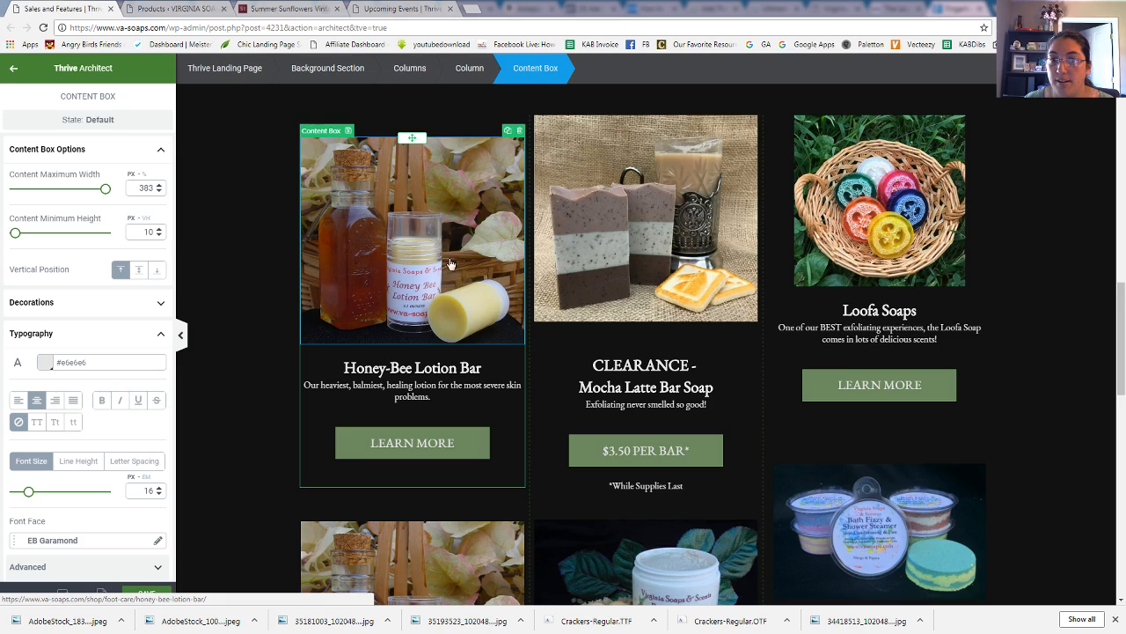
pyautogui.scroll(-2, 437, 226)
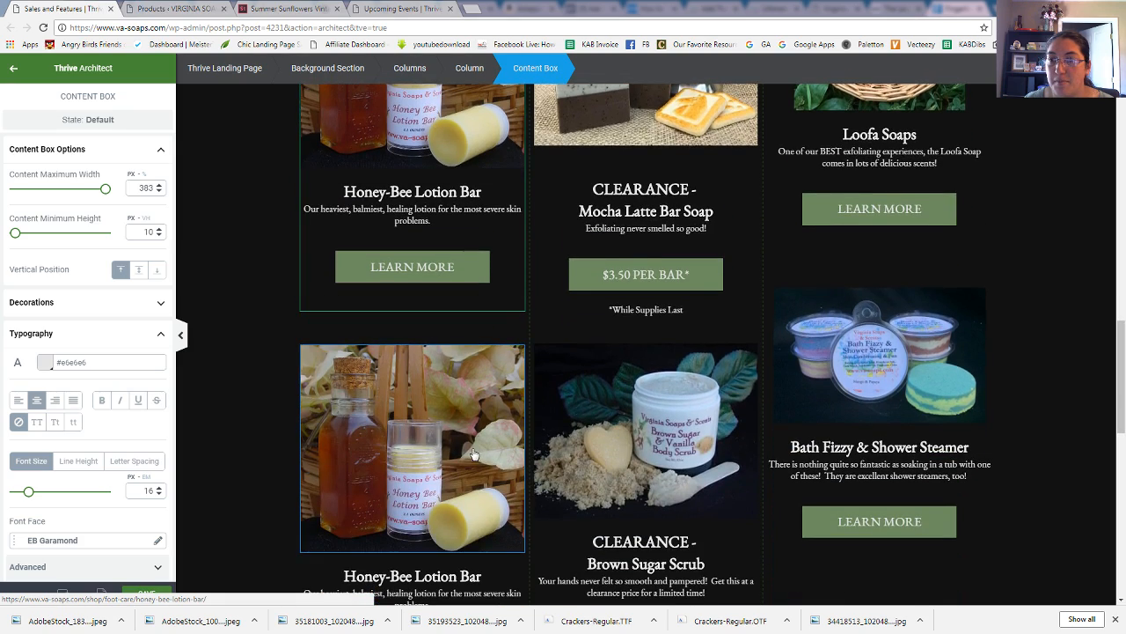
pyautogui.scroll(-1, 478, 415)
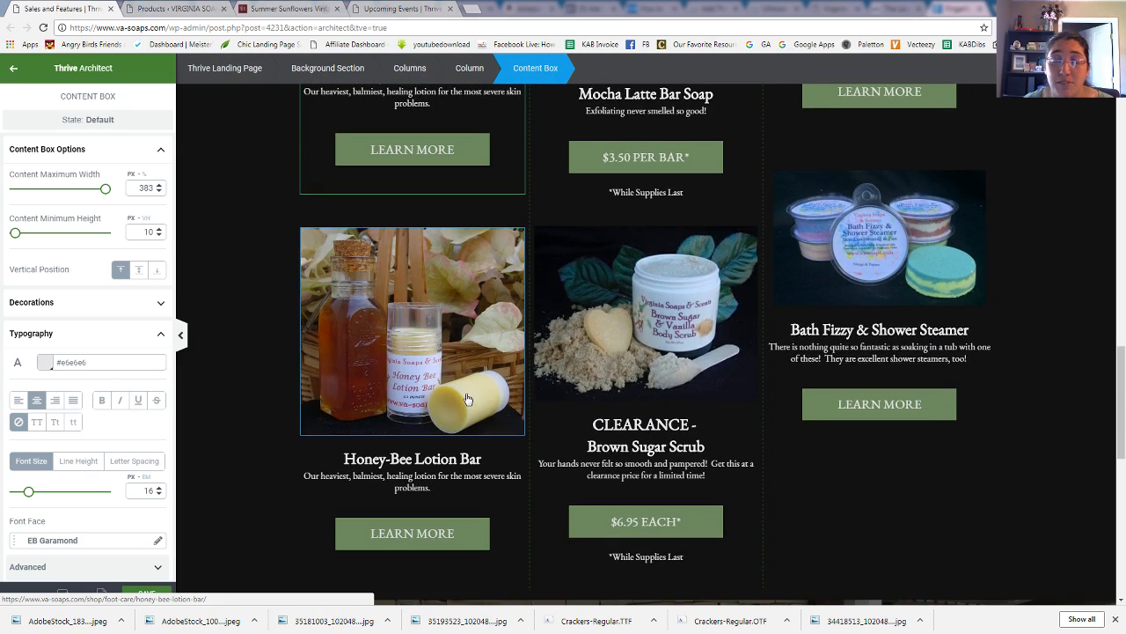
# - Set the top margin of the upper Honey-Bee Lotion Bar content box to 0 so it aligns with the neighbouring products
pyautogui.scroll(1, 467, 399)
pyautogui.scroll(1, 467, 399)
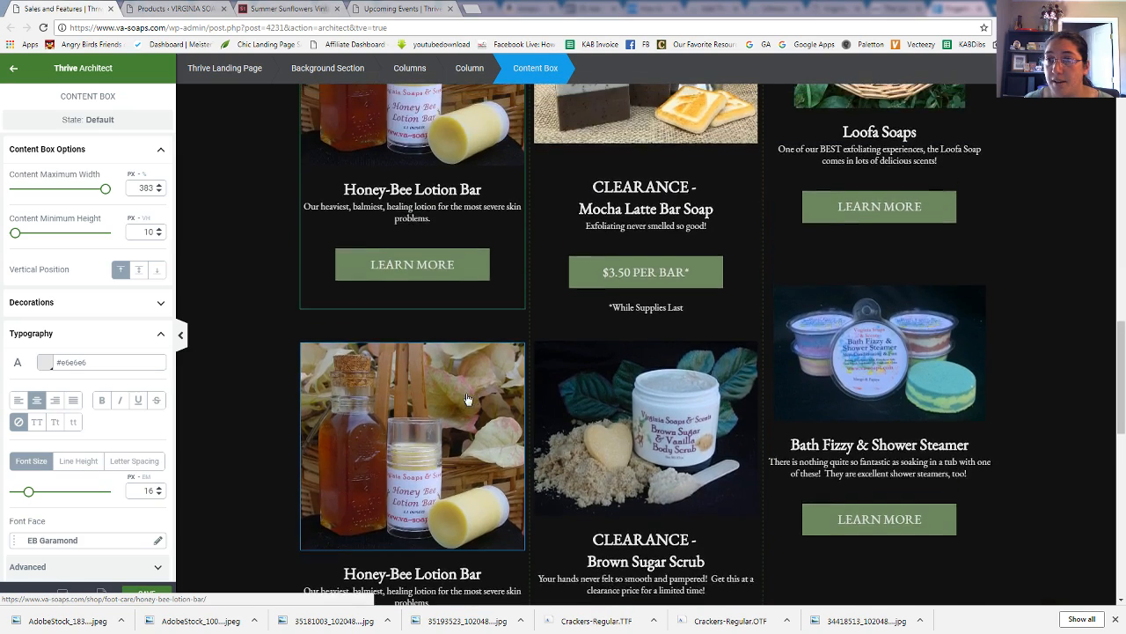
pyautogui.scroll(1, 466, 398)
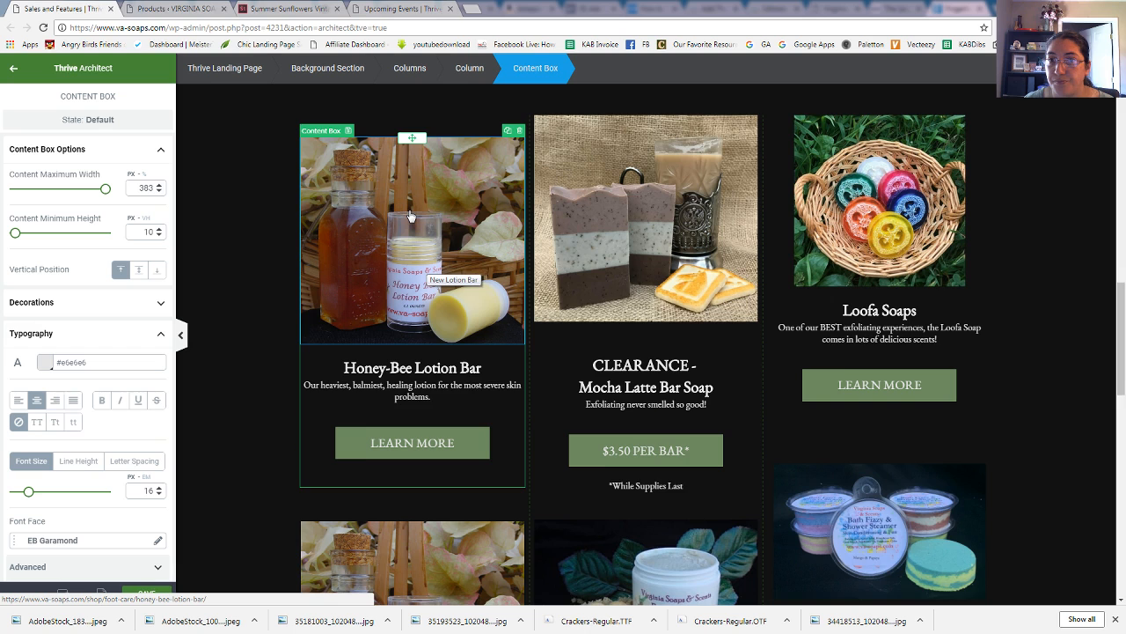
pyautogui.scroll(1, 410, 215)
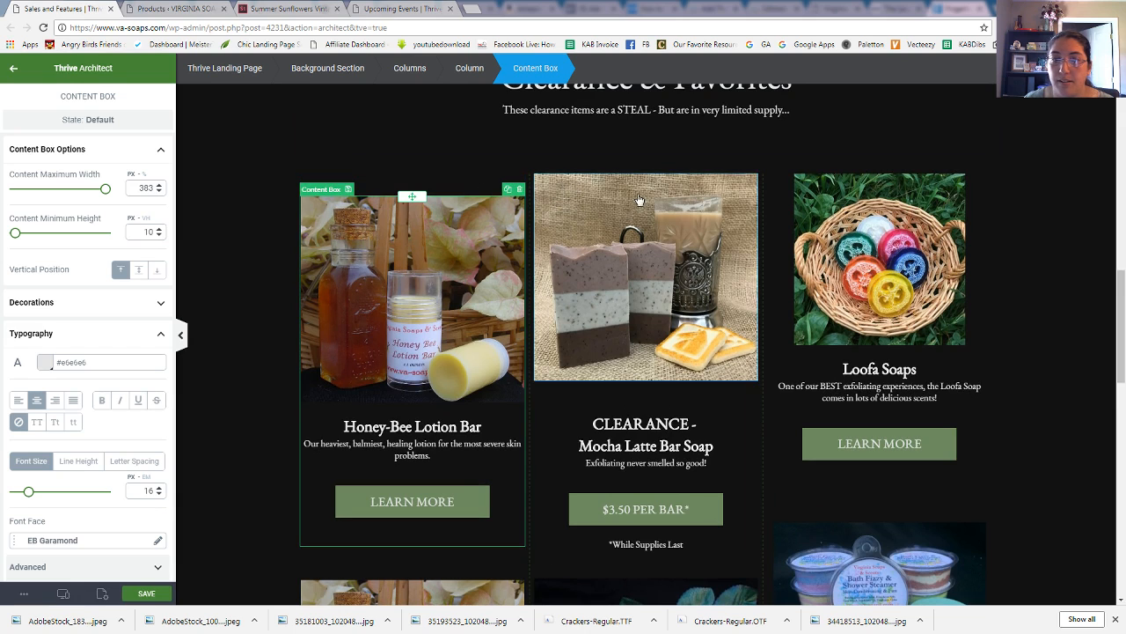
pyautogui.scroll(-3, 67, 290)
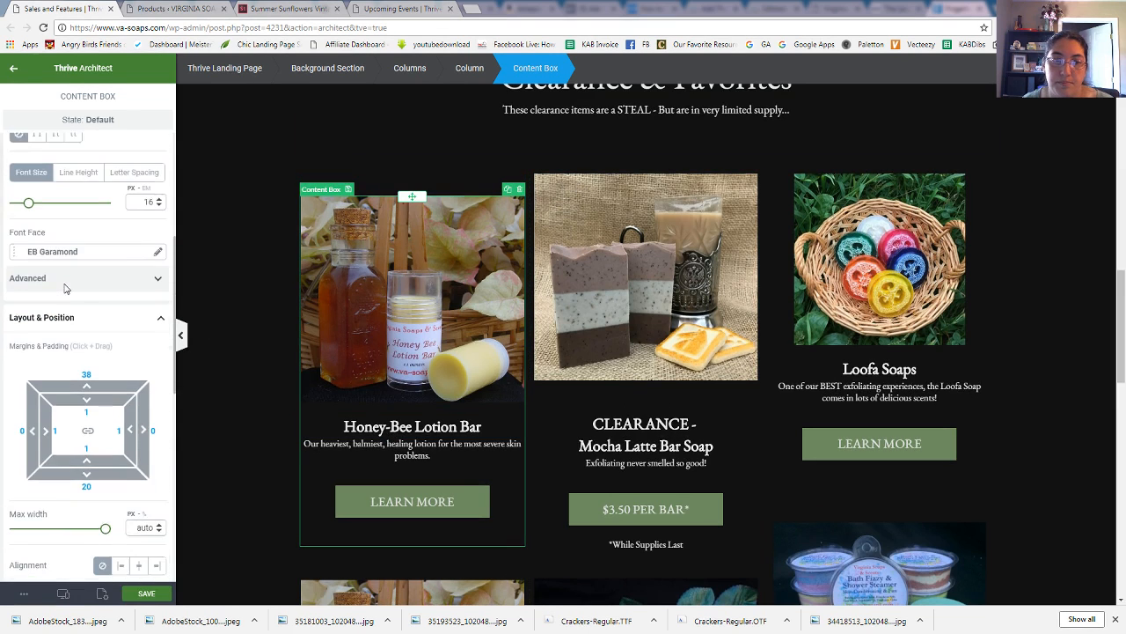
pyautogui.scroll(-1, 64, 289)
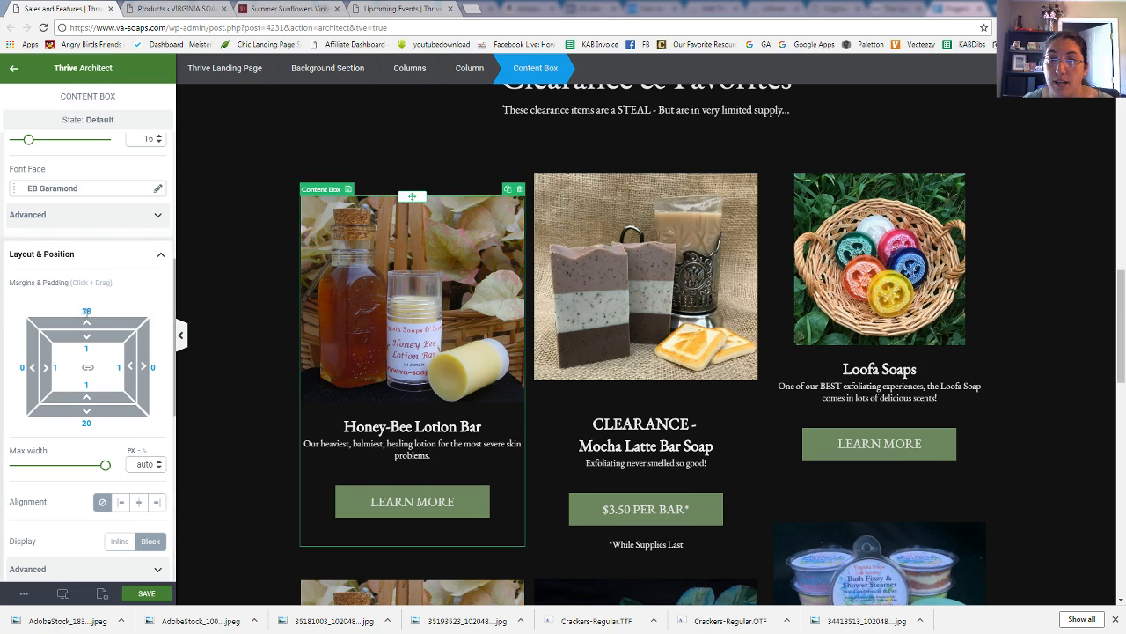
pyautogui.write('0')
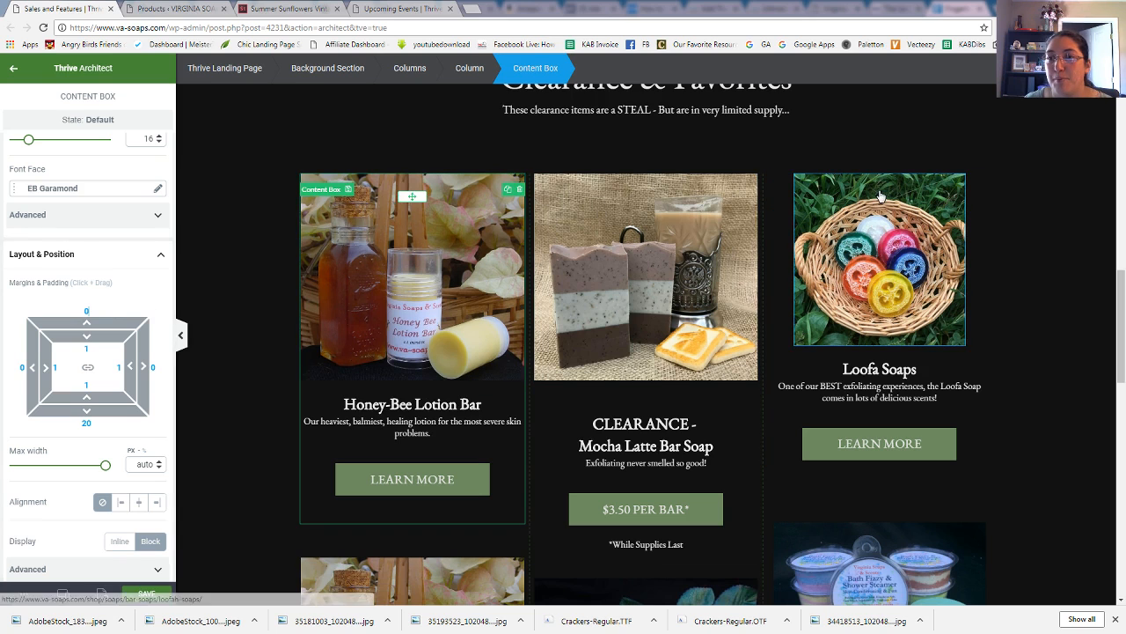
pyautogui.scroll(-2, 445, 421)
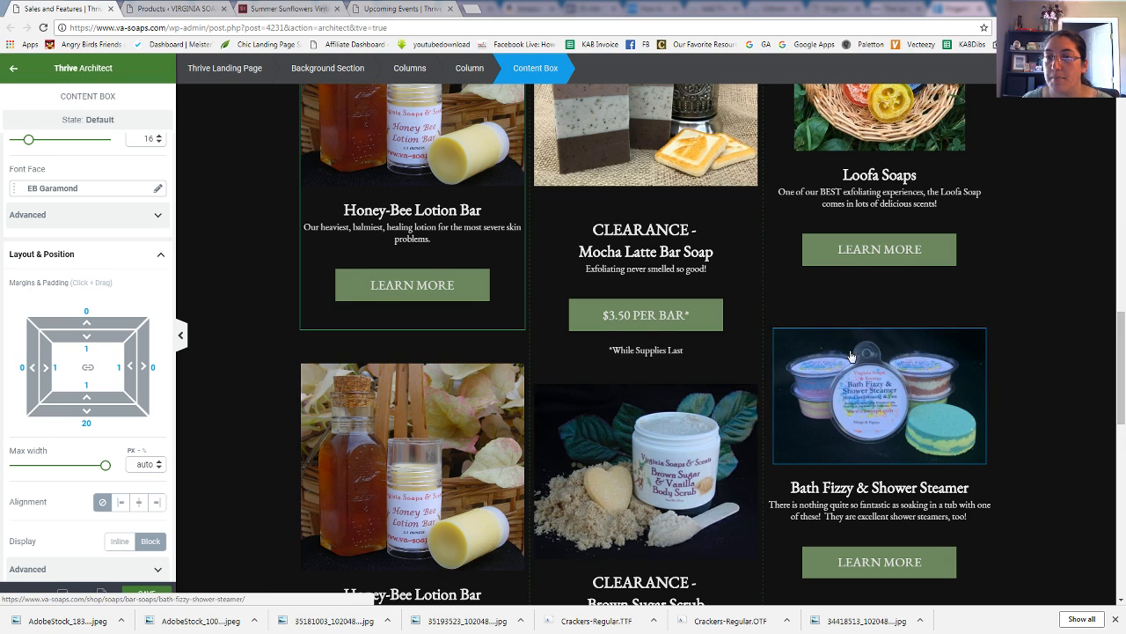
pyautogui.scroll(1, 766, 326)
pyautogui.scroll(1, 766, 326)
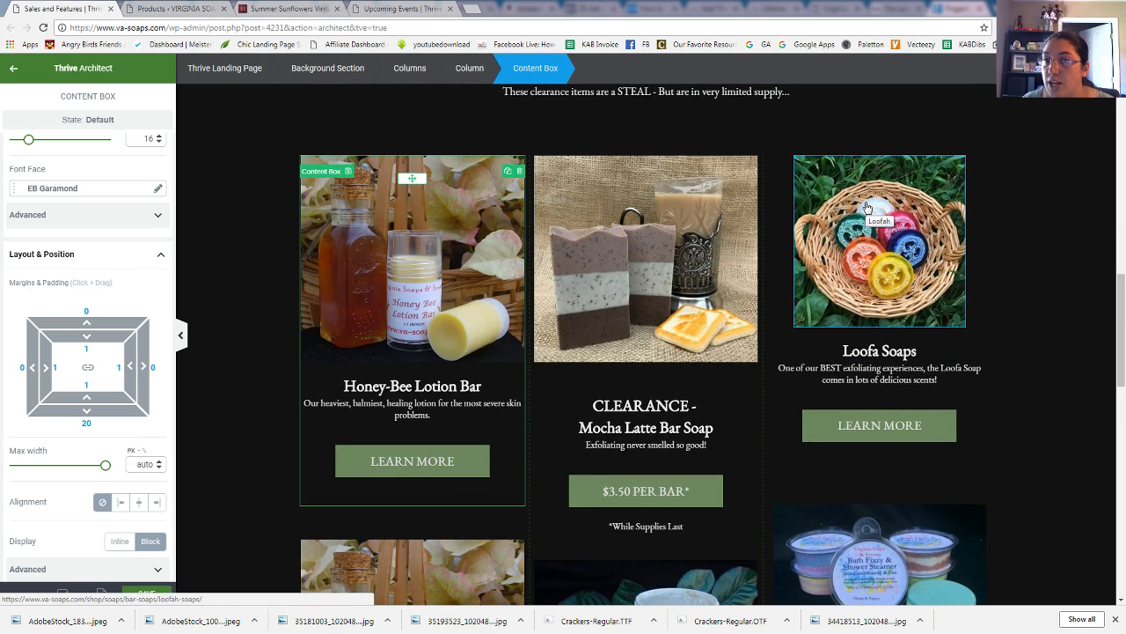
# - Copy the link address of the CLEARANCE: Sweet Pea Bar Soap product page from the full product list and return to the sales page editor
pyautogui.click(449, 220)
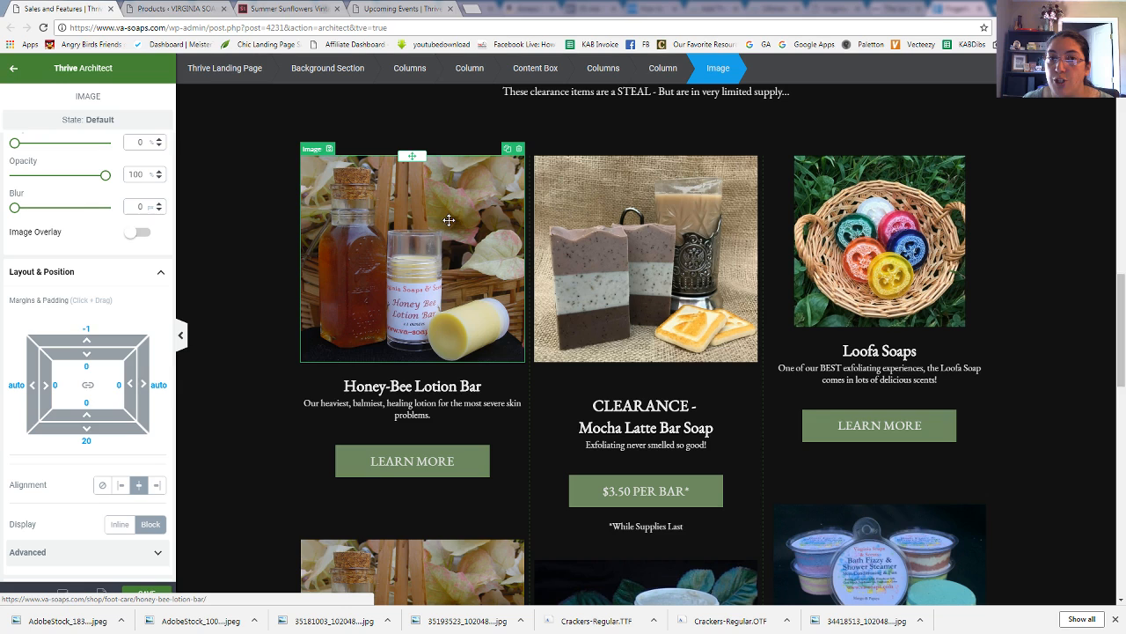
pyautogui.click(193, 11)
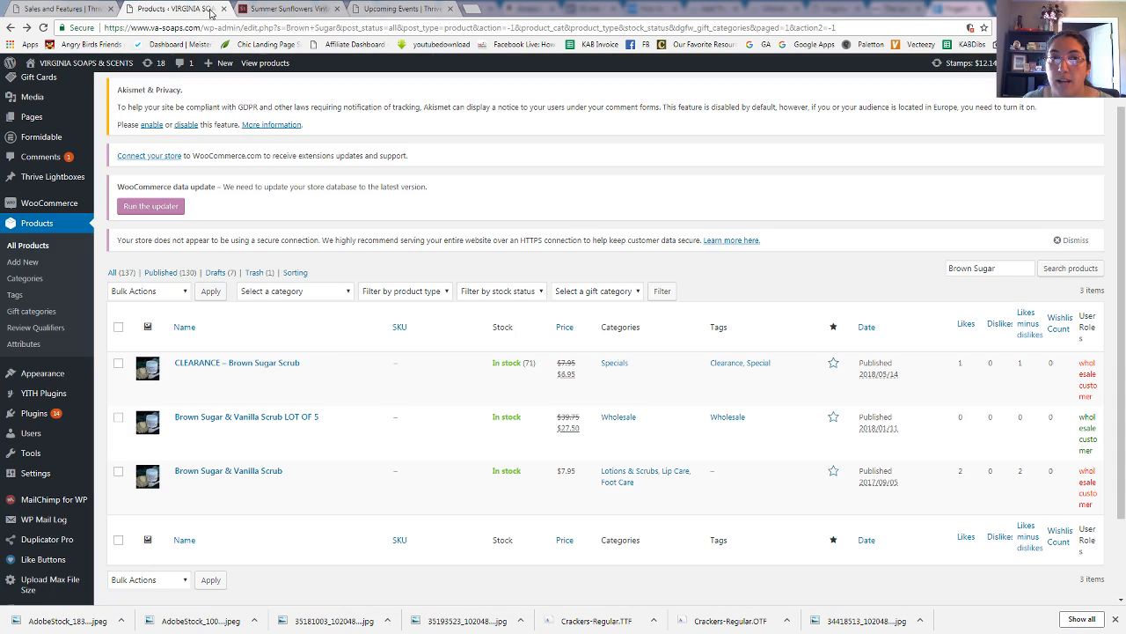
pyautogui.click(13, 247)
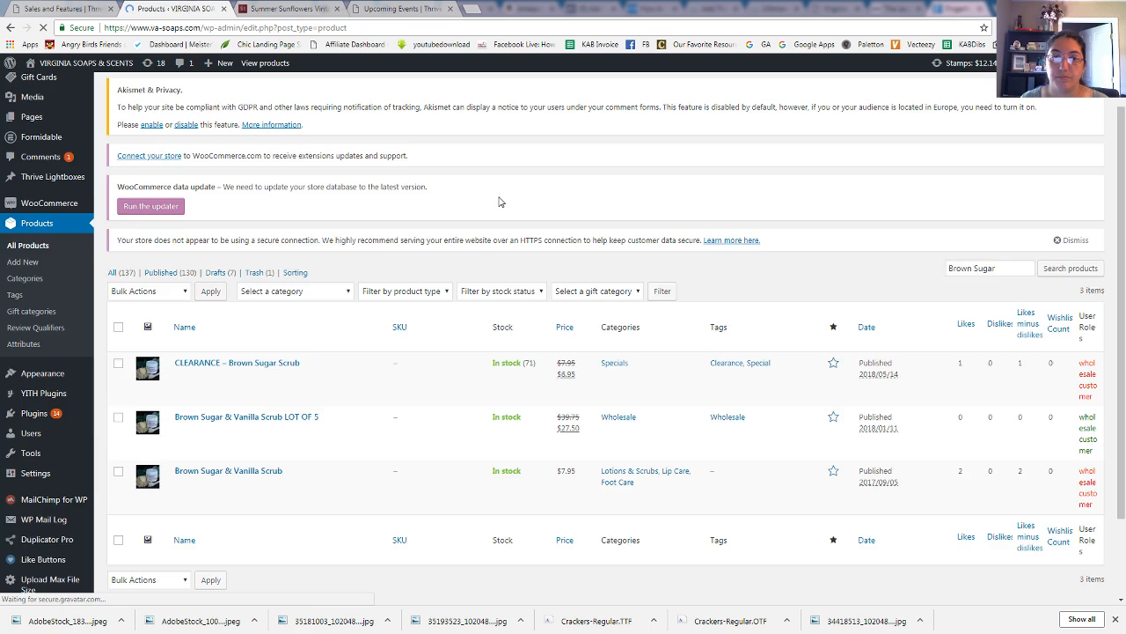
pyautogui.scroll(-1, 304, 385)
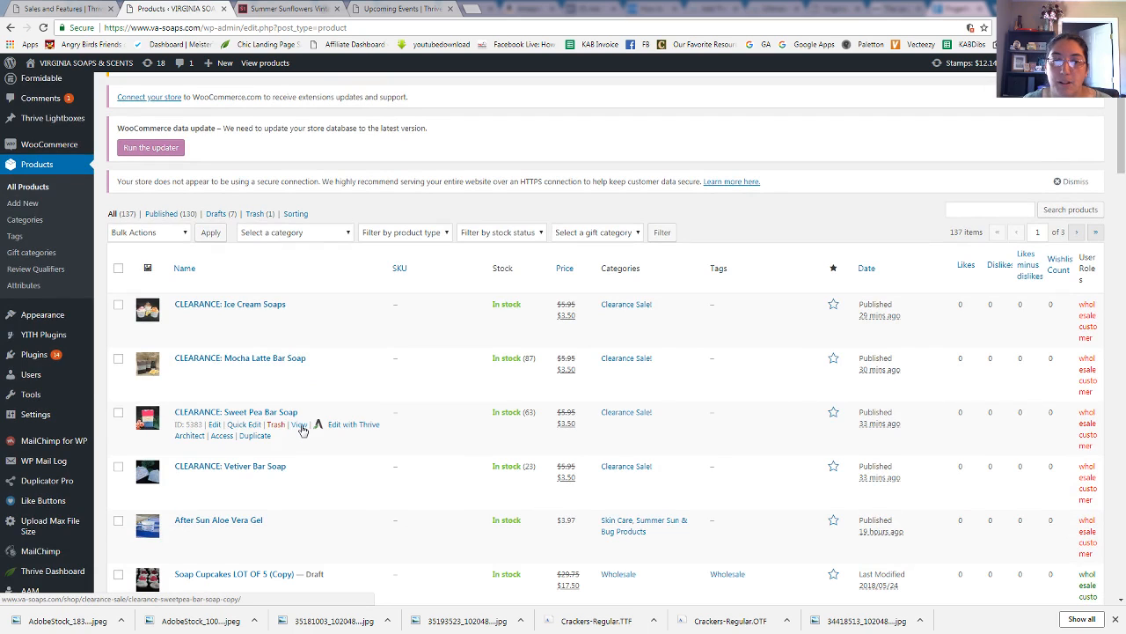
pyautogui.rightClick(300, 428)
pyautogui.click(326, 495)
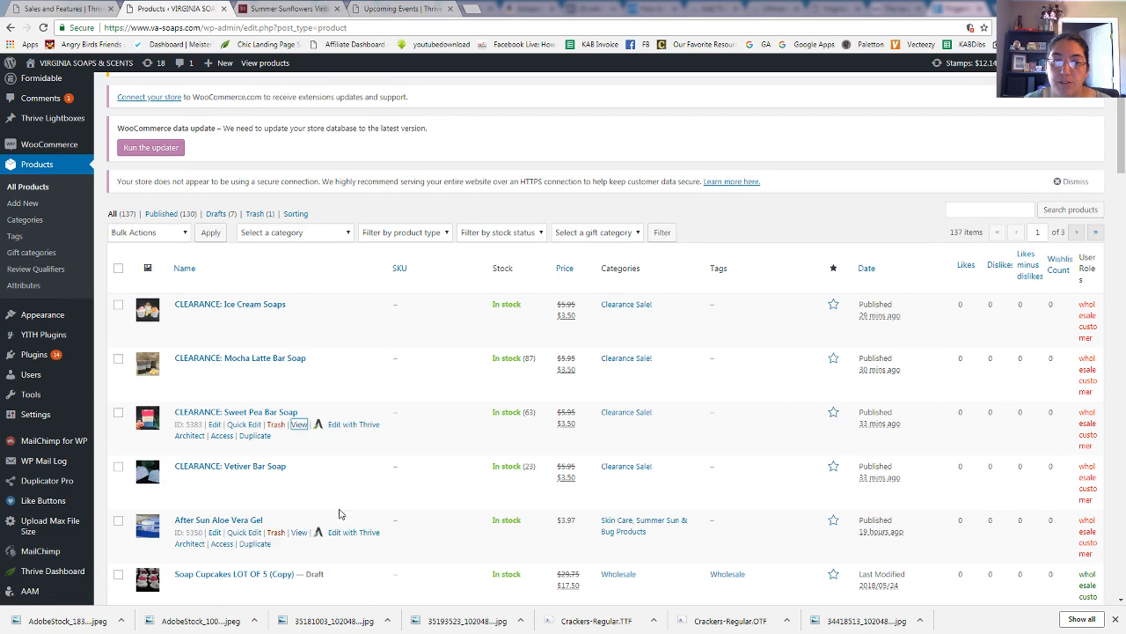
pyautogui.click(69, 8)
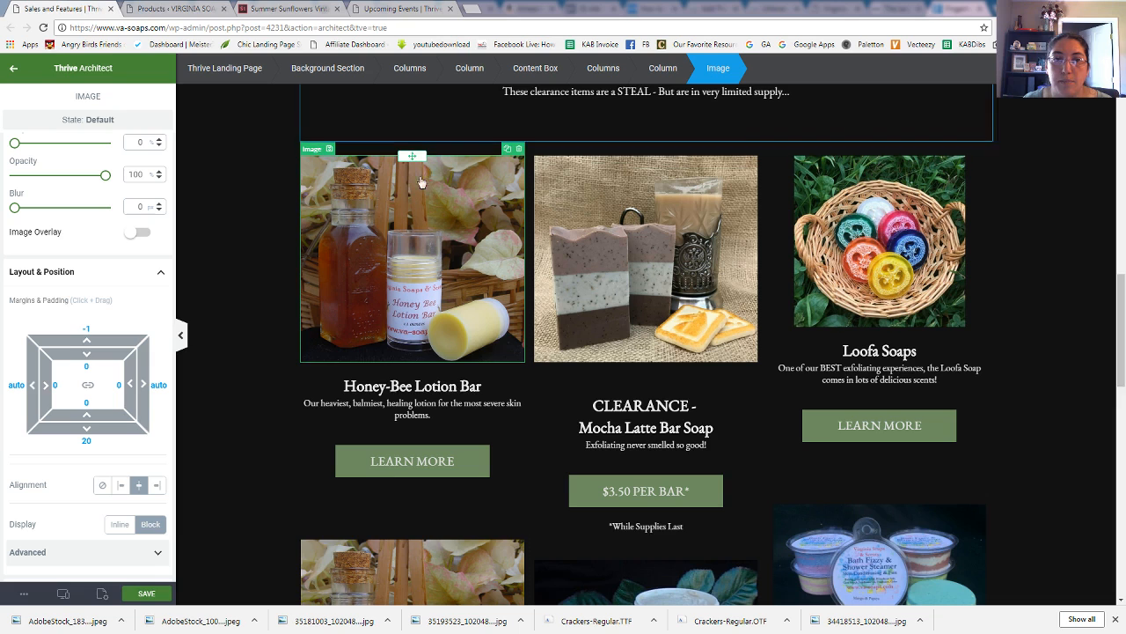
# - Replace the upper Honey-Bee Lotion Bar image with the Sweet Pea soap photo from the media library and link it to the copied product address
pyautogui.scroll(5, 82, 160)
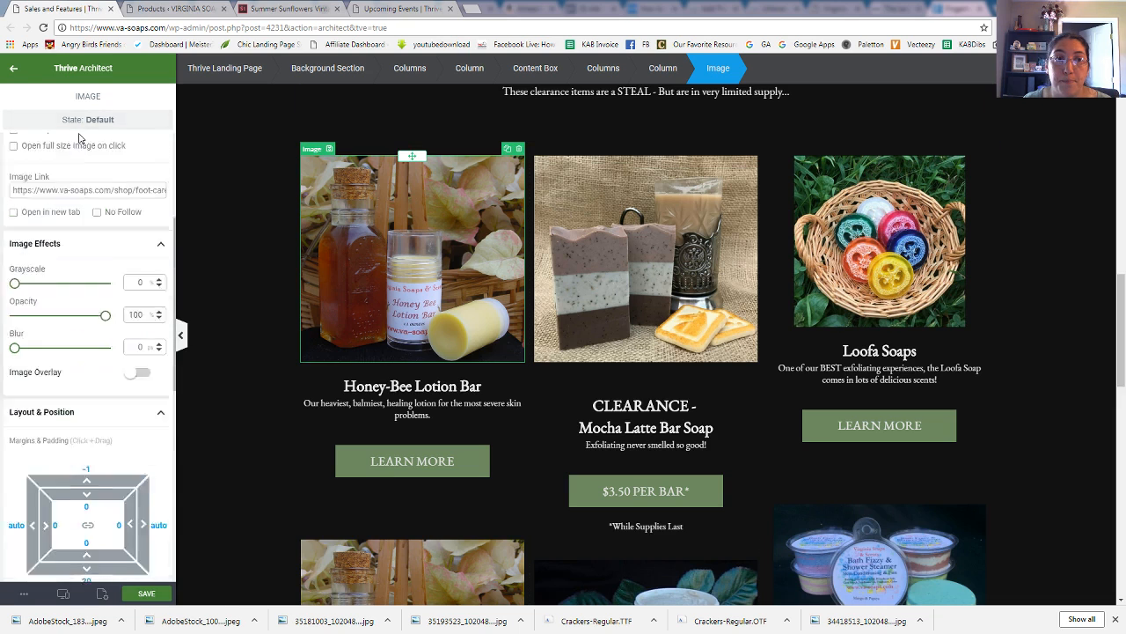
pyautogui.click(85, 179)
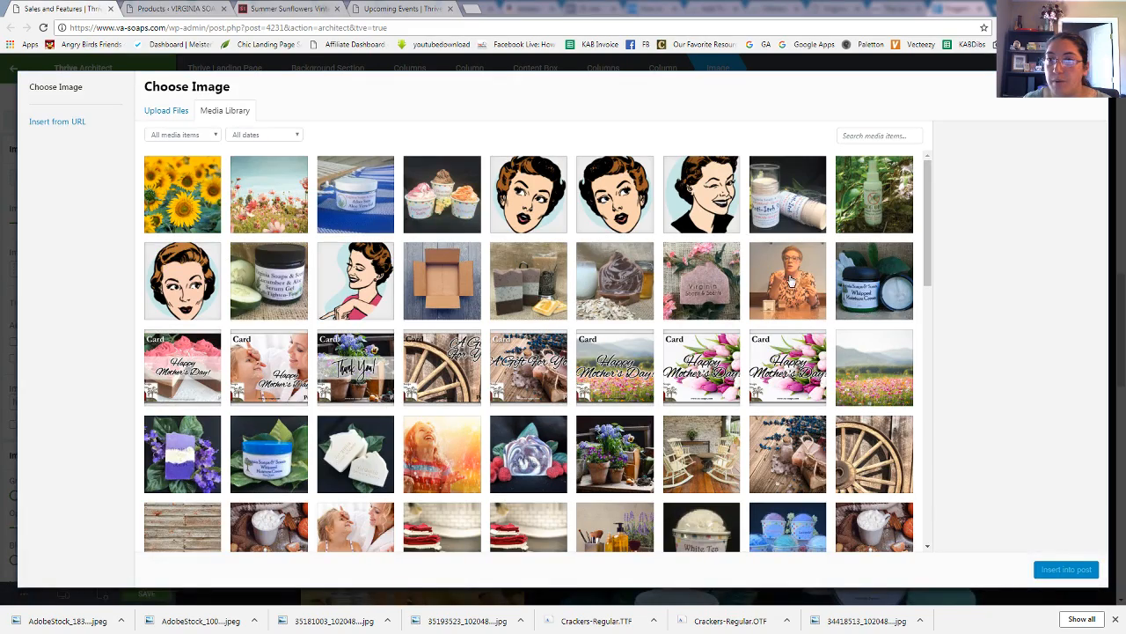
pyautogui.scroll(-5, 791, 279)
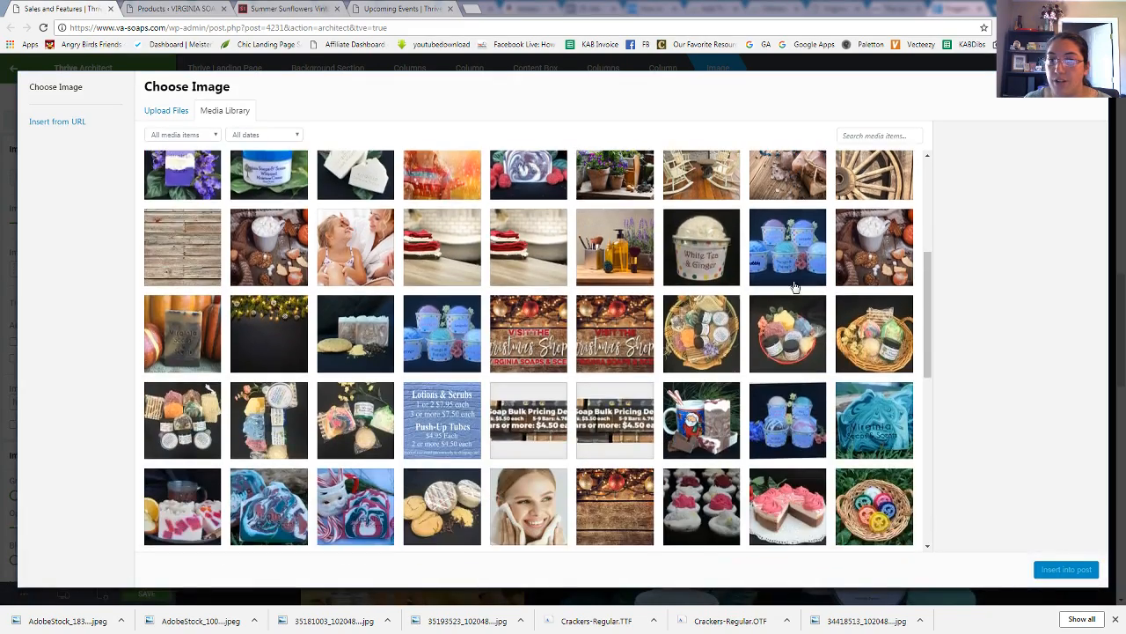
pyautogui.scroll(-2, 794, 287)
pyautogui.scroll(-1, 745, 304)
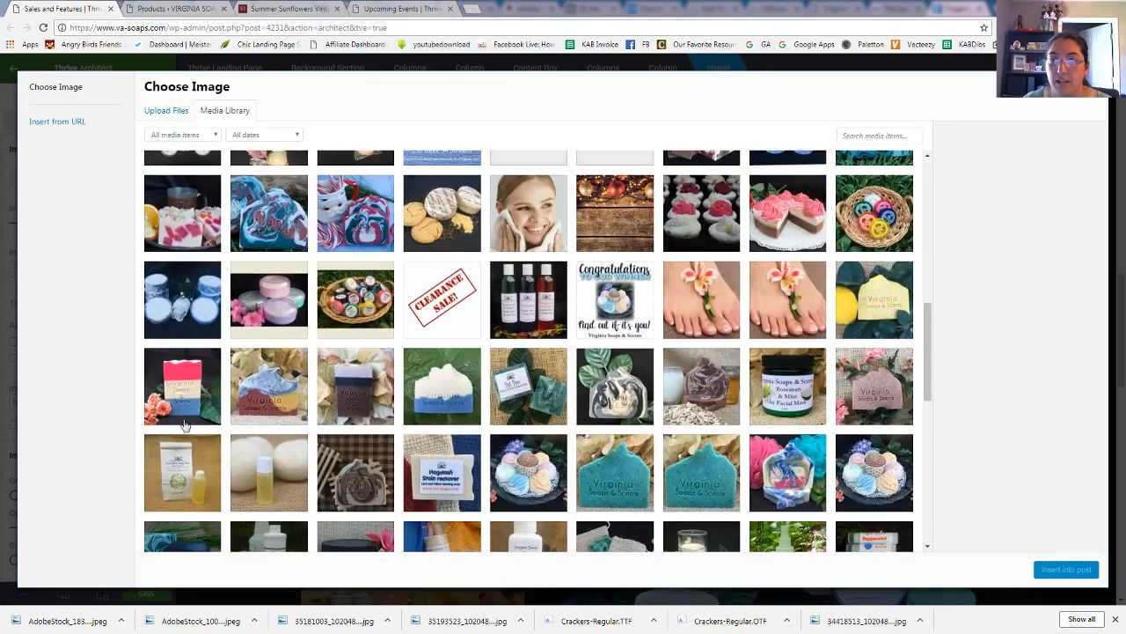
pyautogui.click(172, 379)
pyautogui.click(1049, 570)
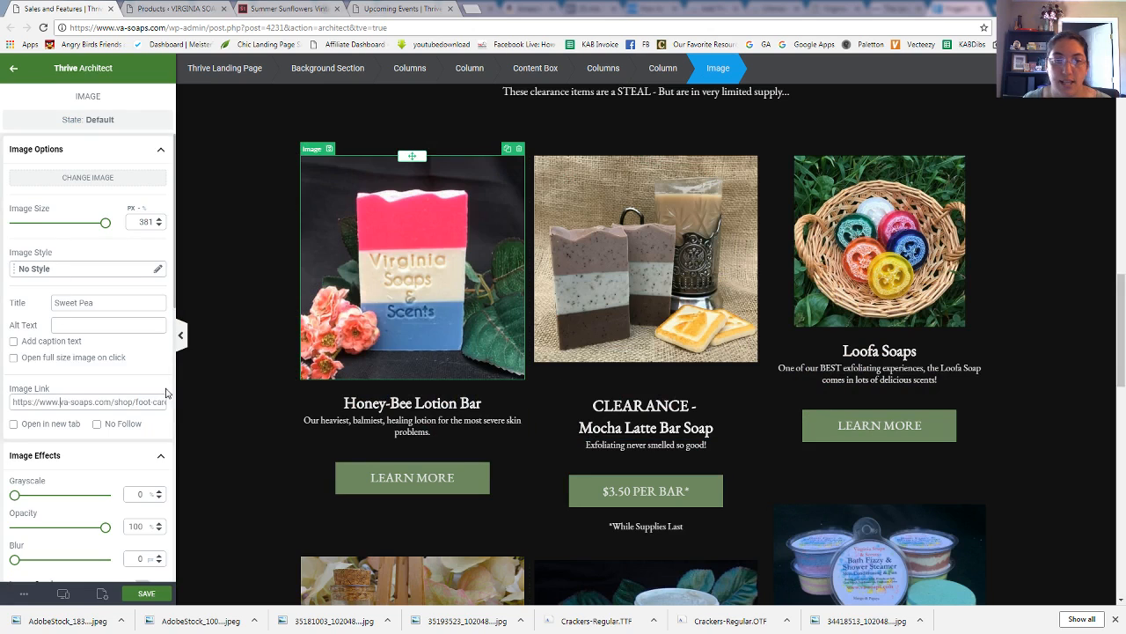
pyautogui.tripleClick(93, 403)
pyautogui.hotkey('ctrl', 'v')
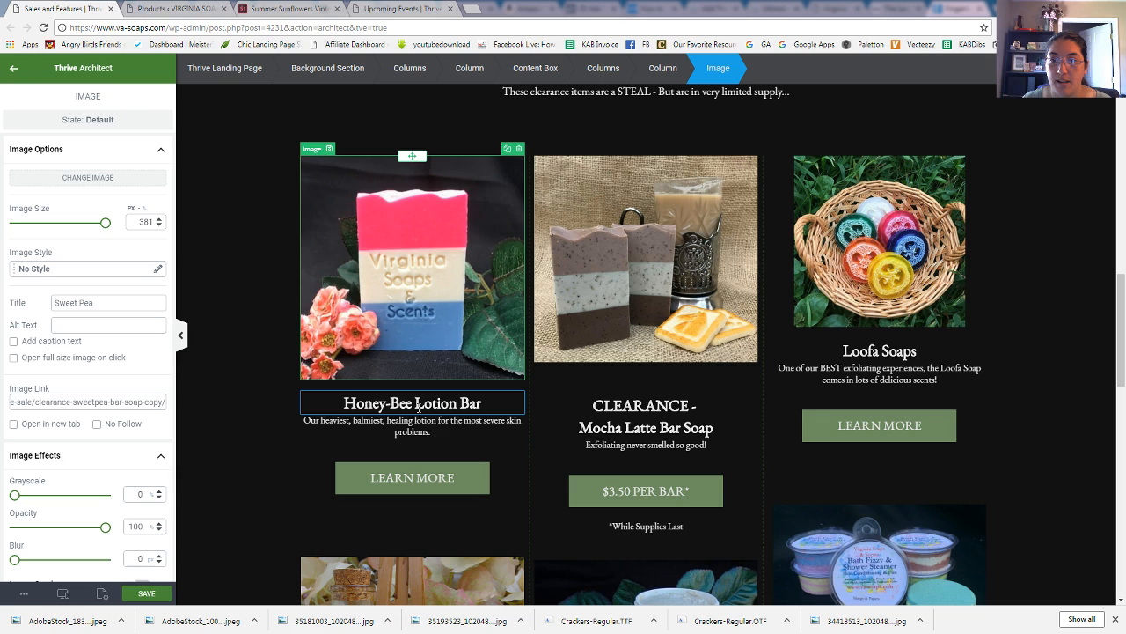
# - Change the heading under the Sweet Pea soap photo to "CLEARANCE-" with "Sweet Pea Bar Soap" on a second line
pyautogui.click(335, 405)
pyautogui.moveTo(335, 405); pyautogui.dragTo(513, 409)
pyautogui.press('BackSpace')
pyautogui.write('CLEARNA')
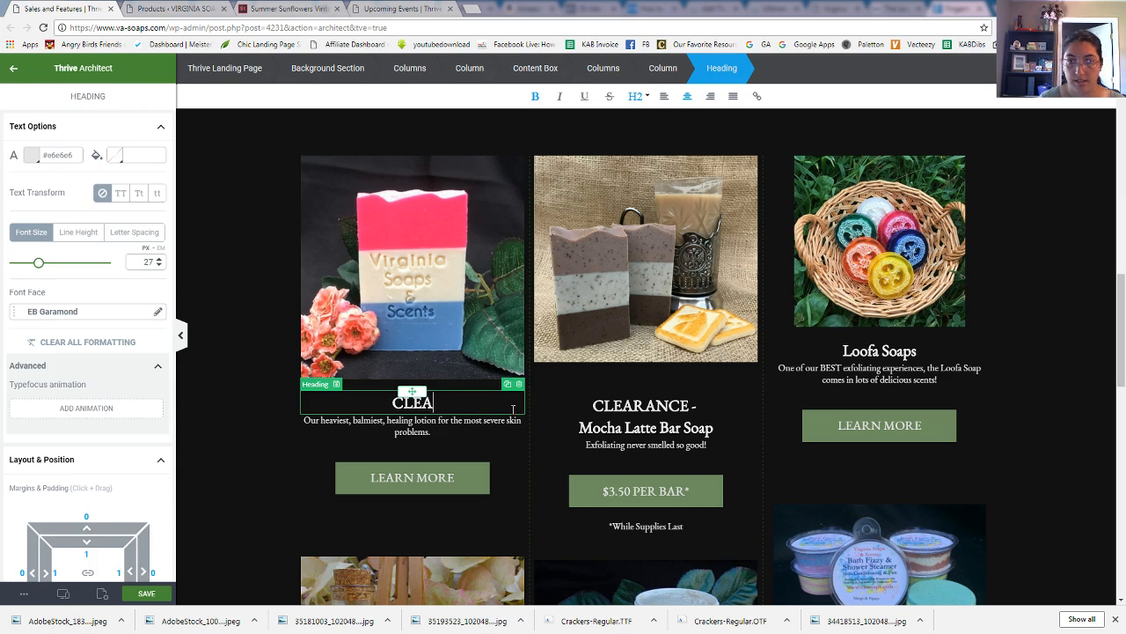
pyautogui.press('BackSpace')
pyautogui.press('BackSpace')
pyautogui.write('ANCE-')
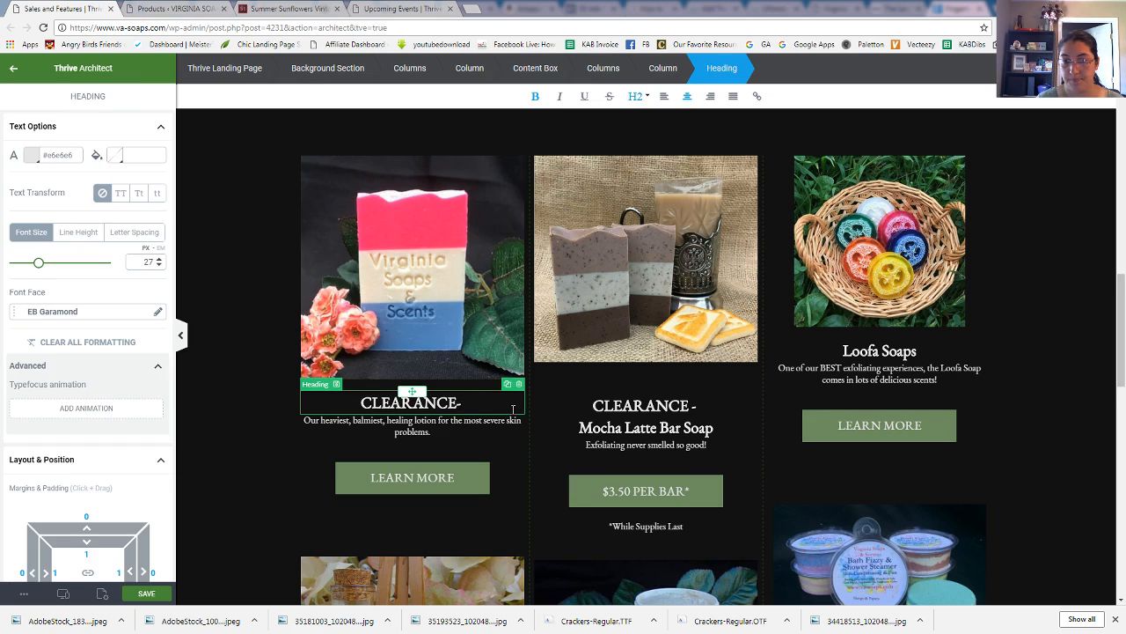
pyautogui.press('Return')
pyautogui.write('Sweet Pea ba')
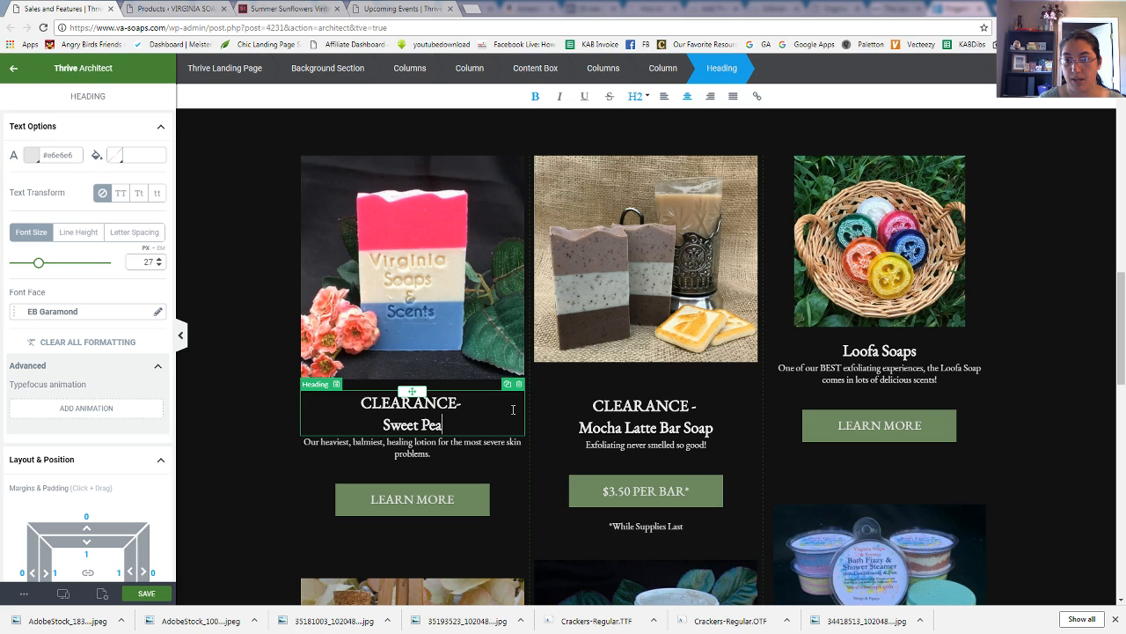
pyautogui.press('BackSpace')
pyautogui.press('BackSpace')
pyautogui.write('Bar Soap')
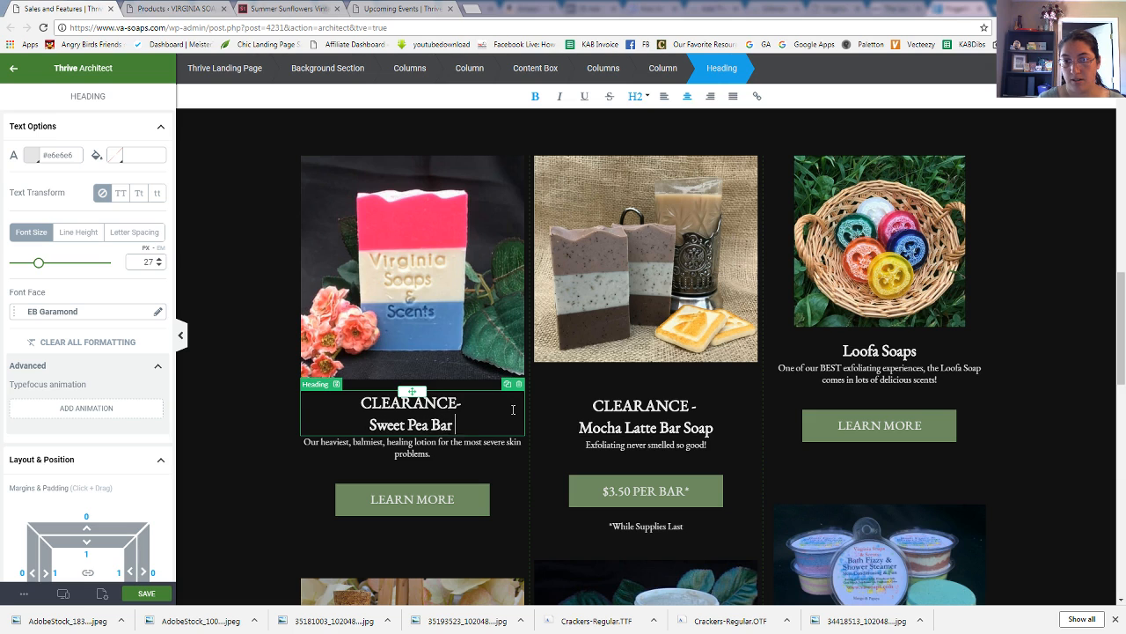
# - Replace the description below the Sweet Pea Bar Soap heading with "A sweet fragrance, ideal for spring and summer!"
pyautogui.click(442, 454)
pyautogui.moveTo(442, 454); pyautogui.dragTo(303, 442)
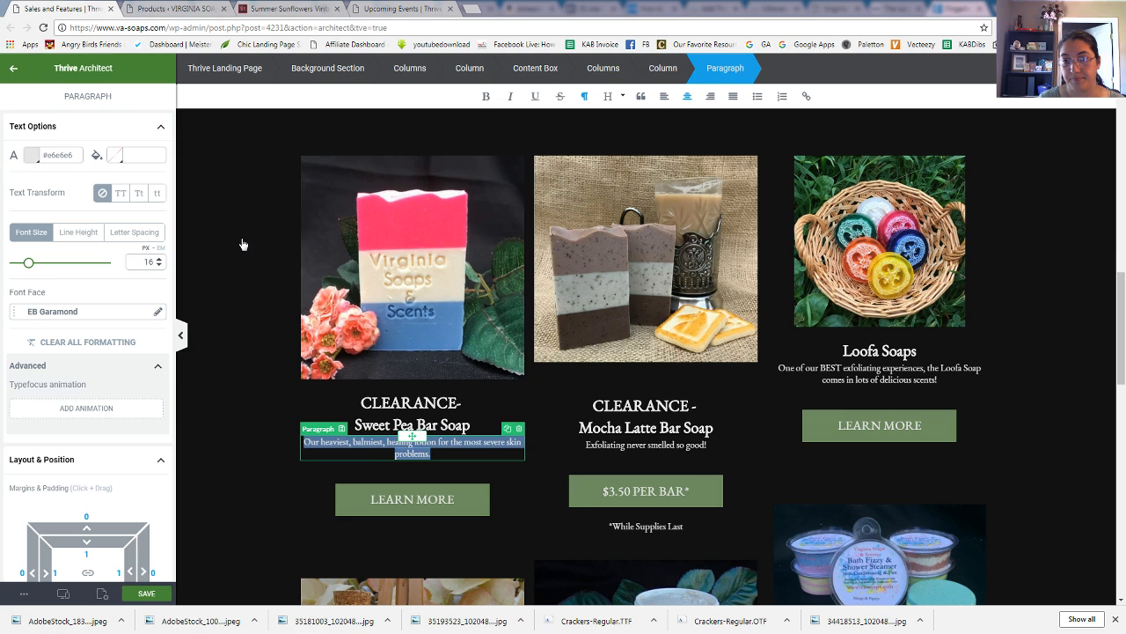
pyautogui.press('BackSpace')
pyautogui.write('A sweet fragrance')
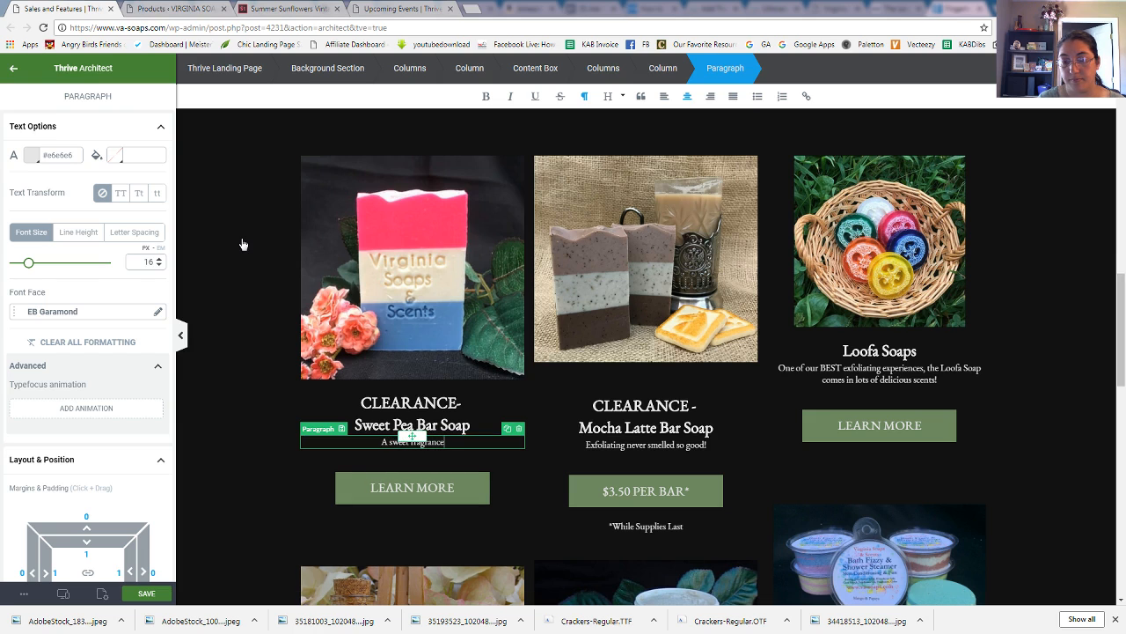
pyautogui.write(', ideal for spr')
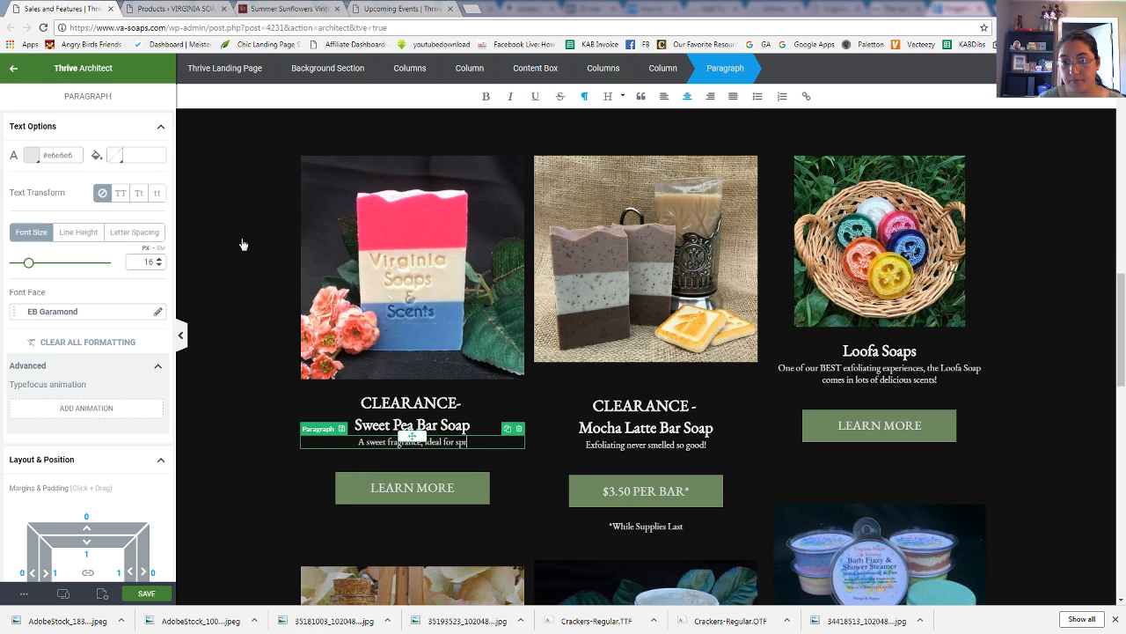
pyautogui.write('ing and summer!')
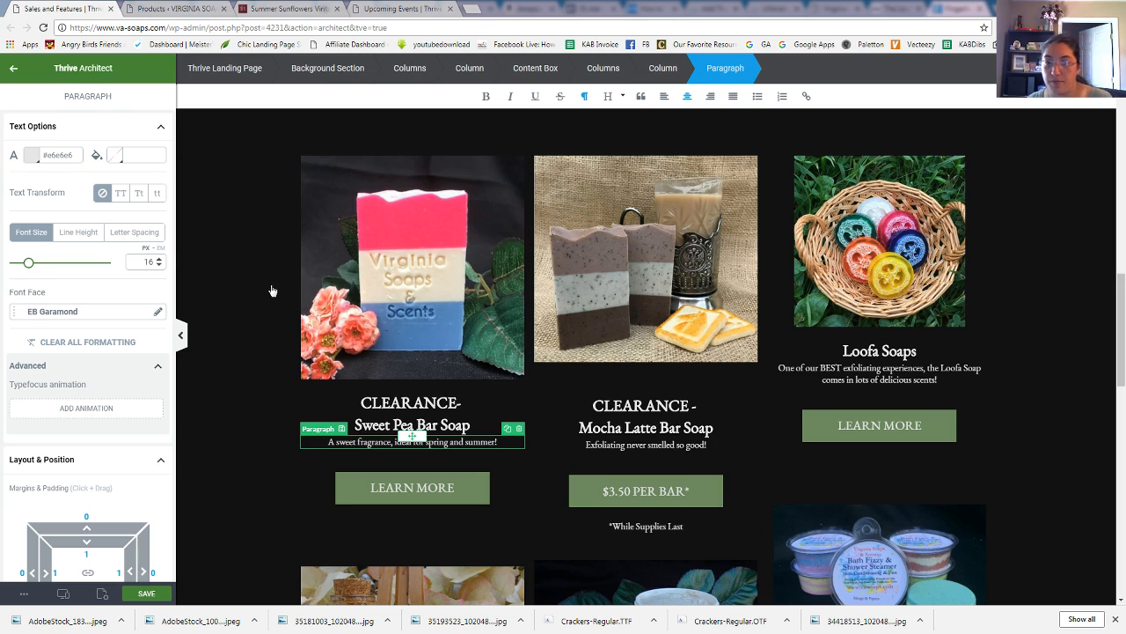
# - Change the label of the Sweet Pea Bar Soap button to "$3.50 PER BAR*"
pyautogui.click(483, 481)
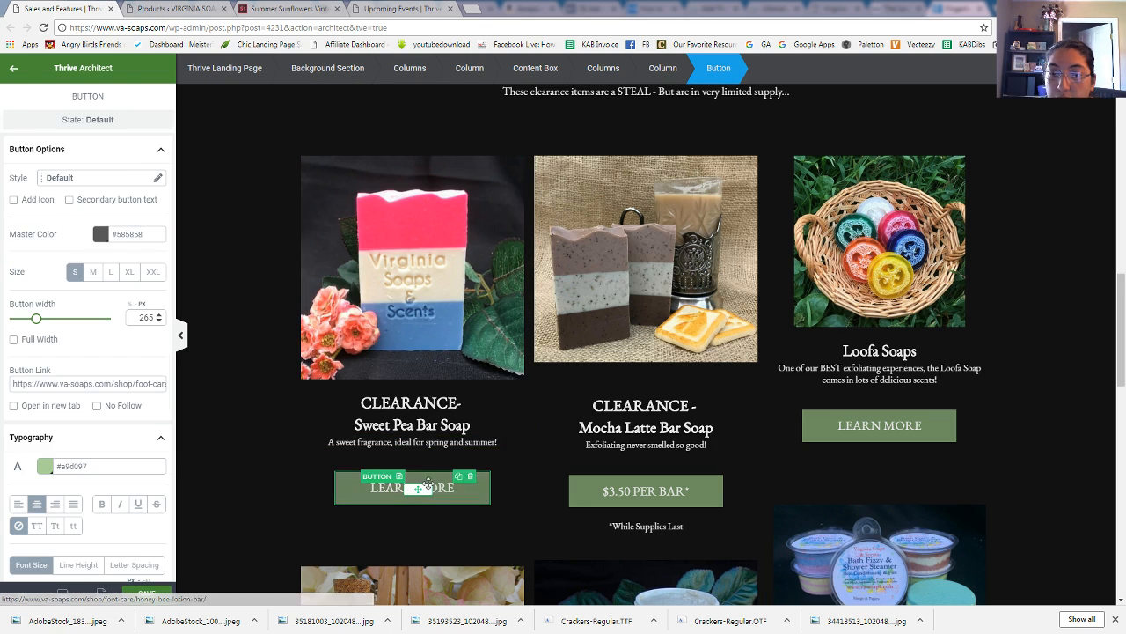
pyautogui.click(371, 487)
pyautogui.moveTo(450, 487); pyautogui.dragTo(488, 499)
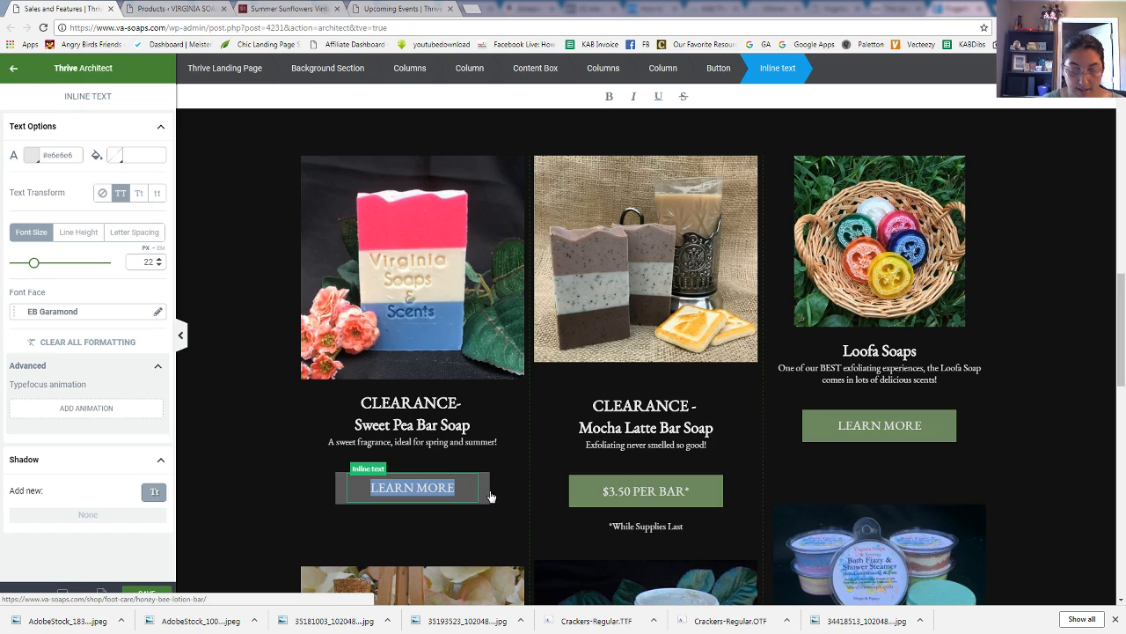
pyautogui.write('$3.50')
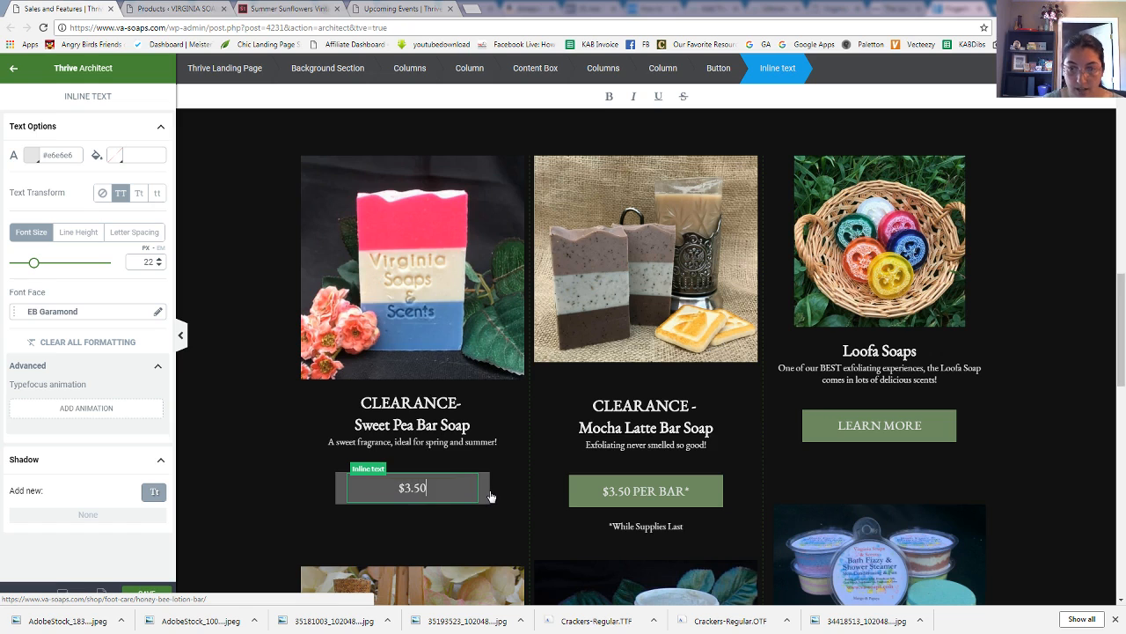
pyautogui.write(' PER B')
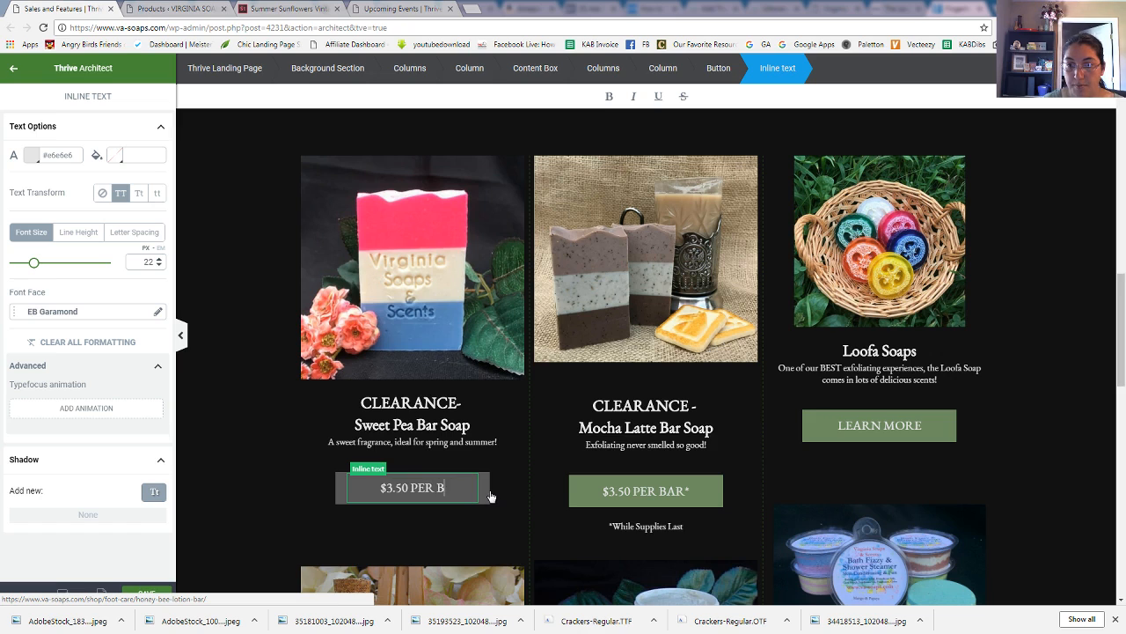
pyautogui.write('AR*')
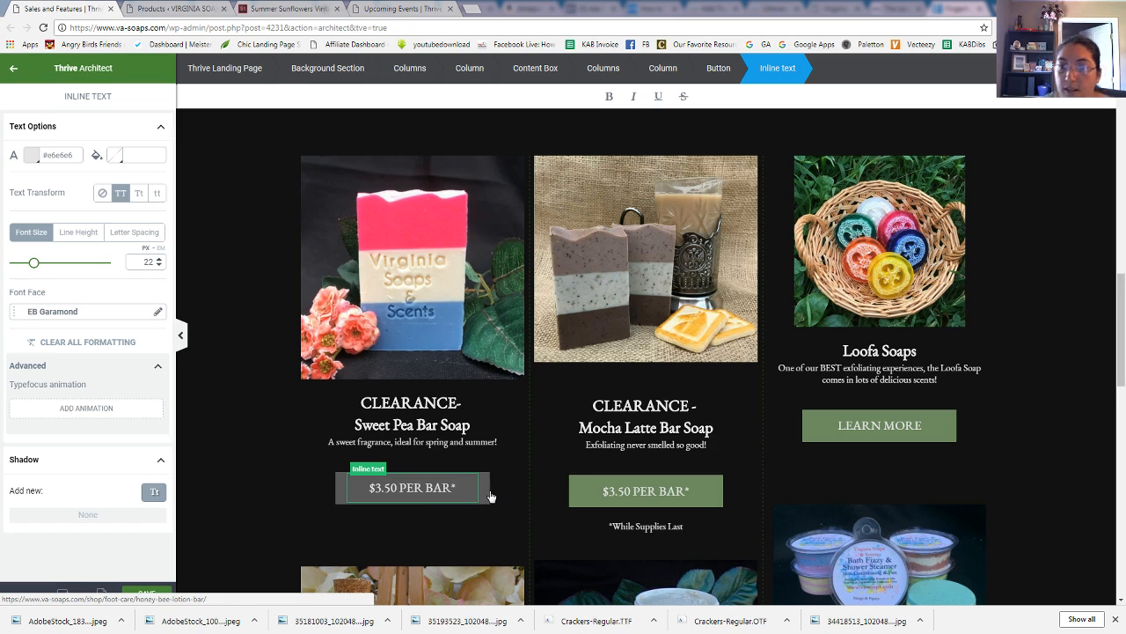
# - Duplicate the "*While Supplies Last" paragraph under Mocha Latte Bar Soap and move the copy below the Sweet Pea price button
pyautogui.click(633, 526)
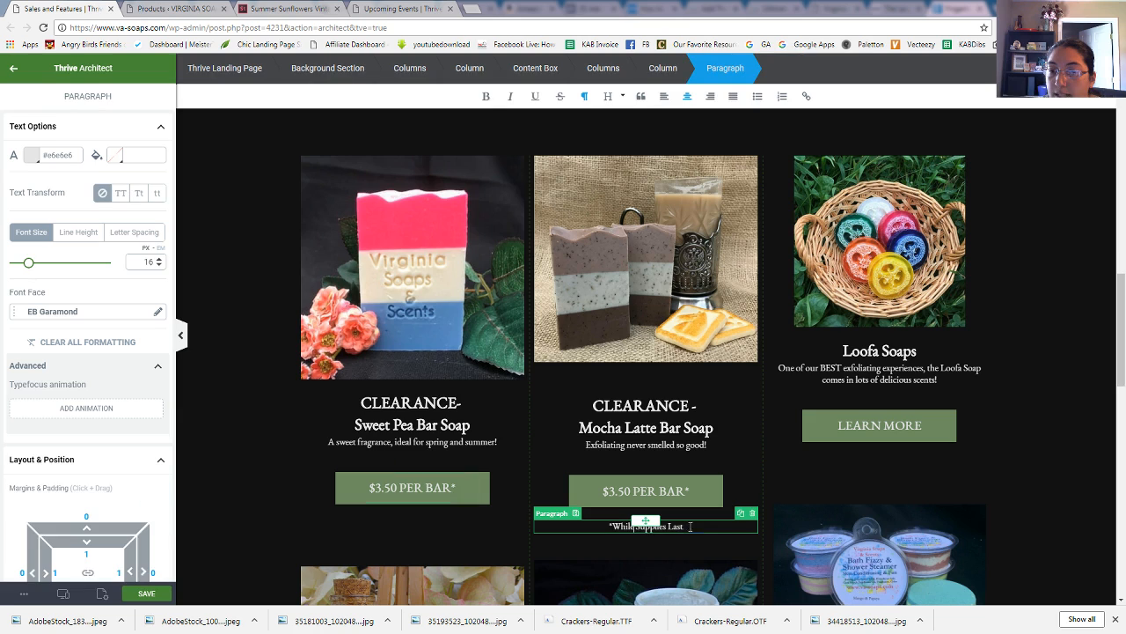
pyautogui.click(739, 513)
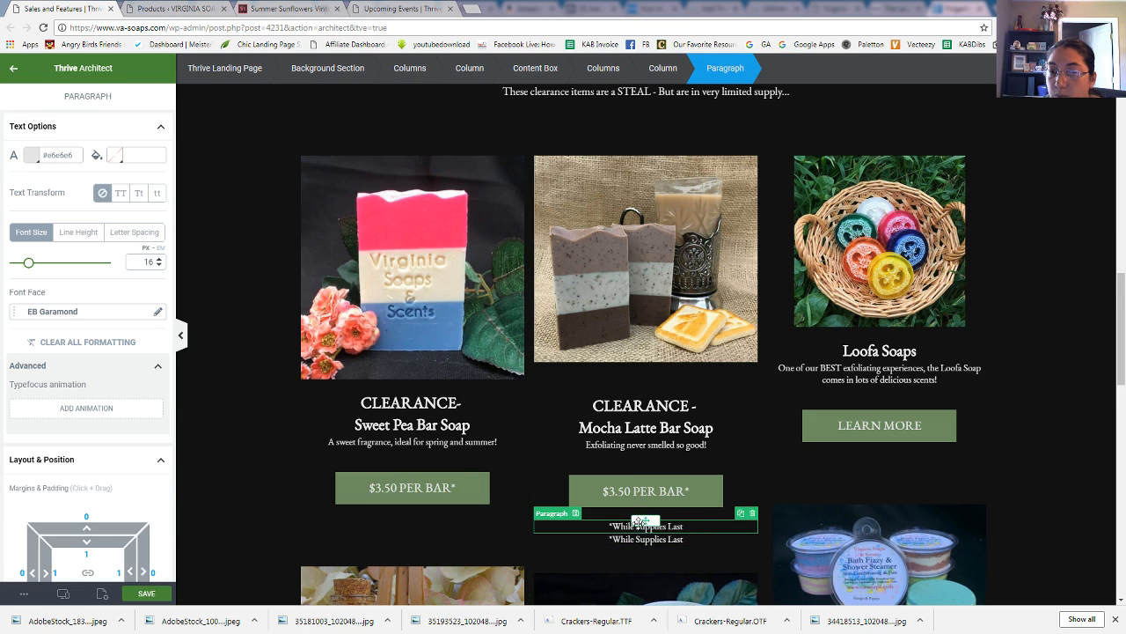
pyautogui.moveTo(649, 521); pyautogui.dragTo(411, 512)
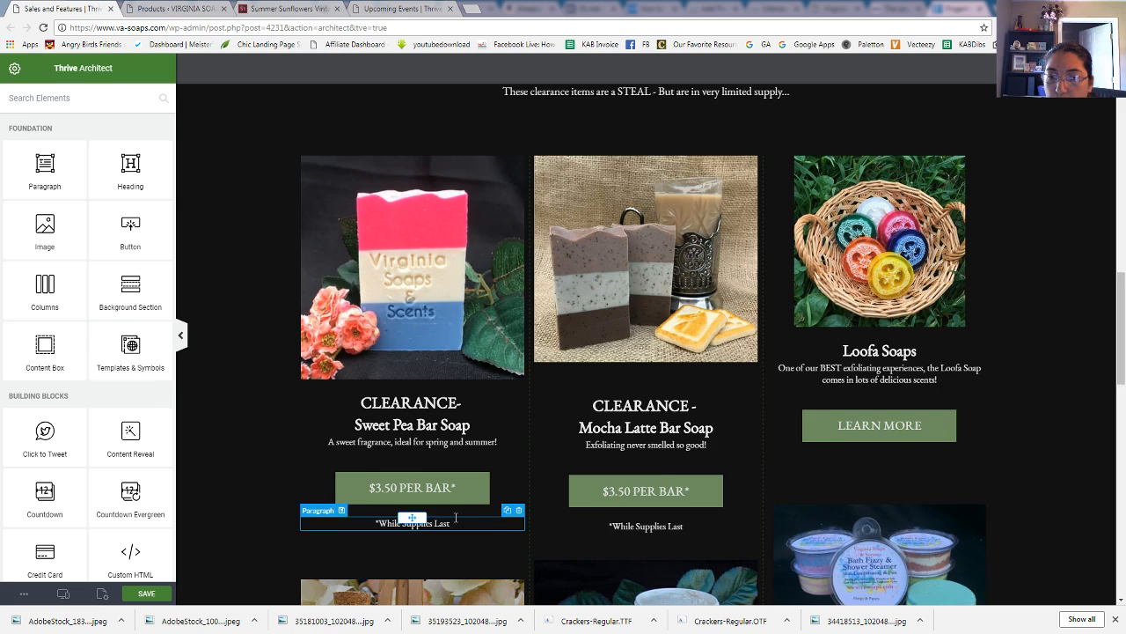
# - Set the top margin of the "*While Supplies Last" paragraph under the Sweet Pea price button to -20
pyautogui.scroll(-1, 455, 517)
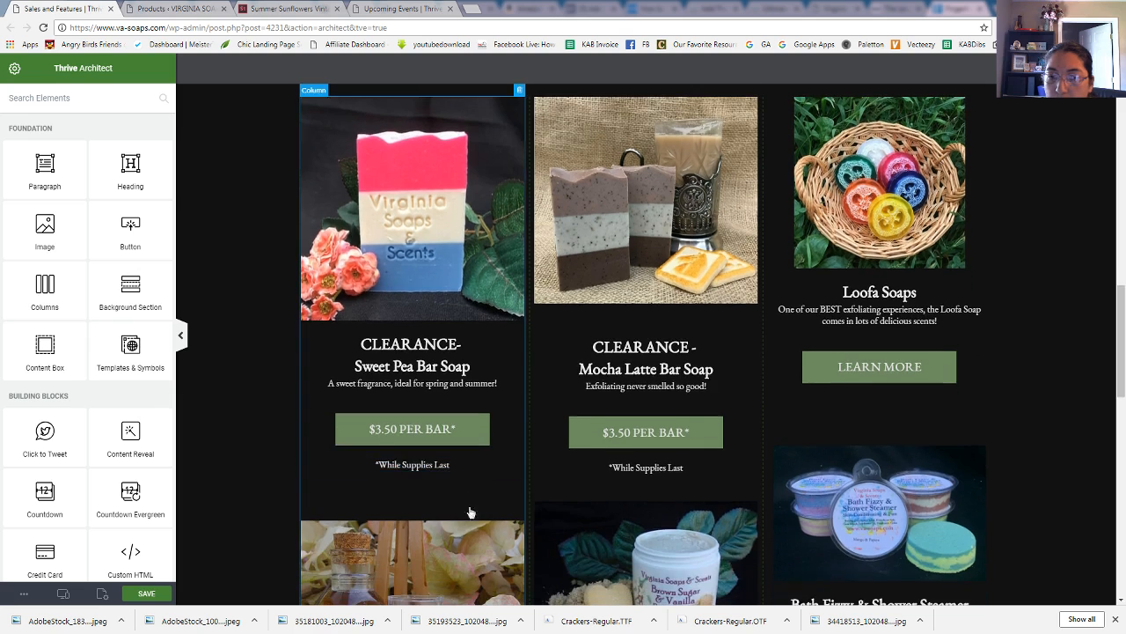
pyautogui.click(433, 461)
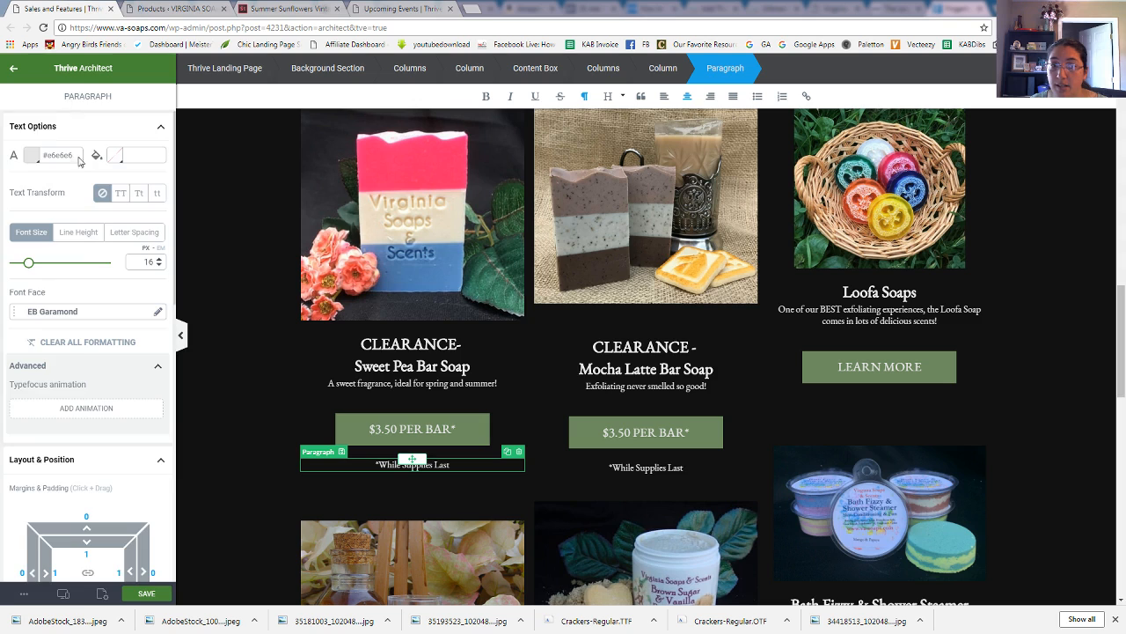
pyautogui.scroll(-4, 82, 220)
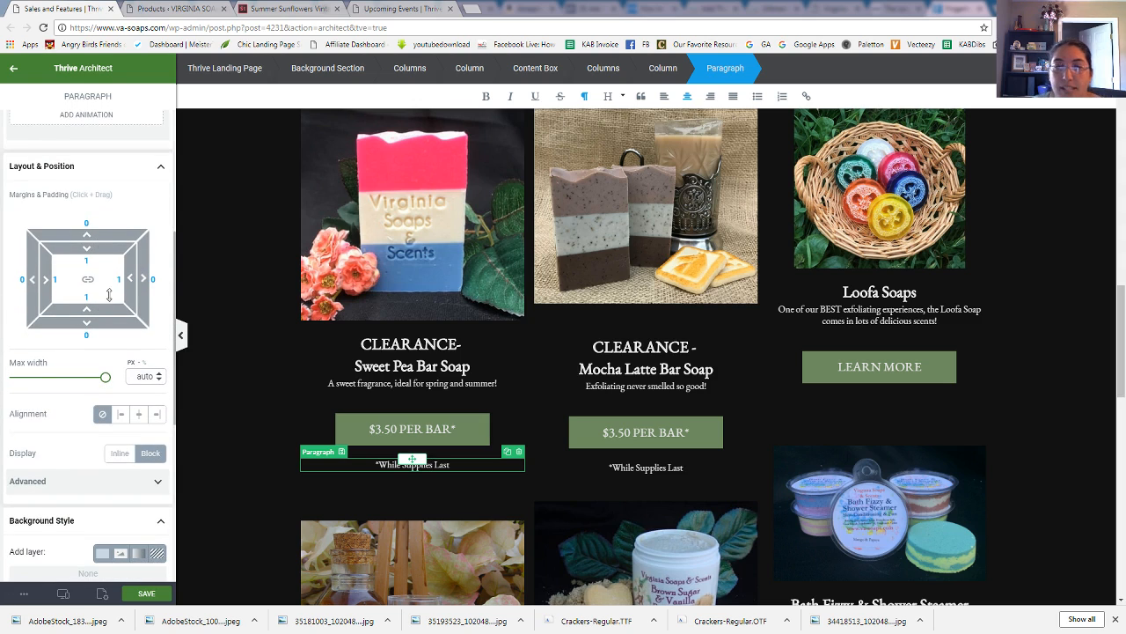
pyautogui.moveTo(86, 233); pyautogui.dragTo(88, 259)
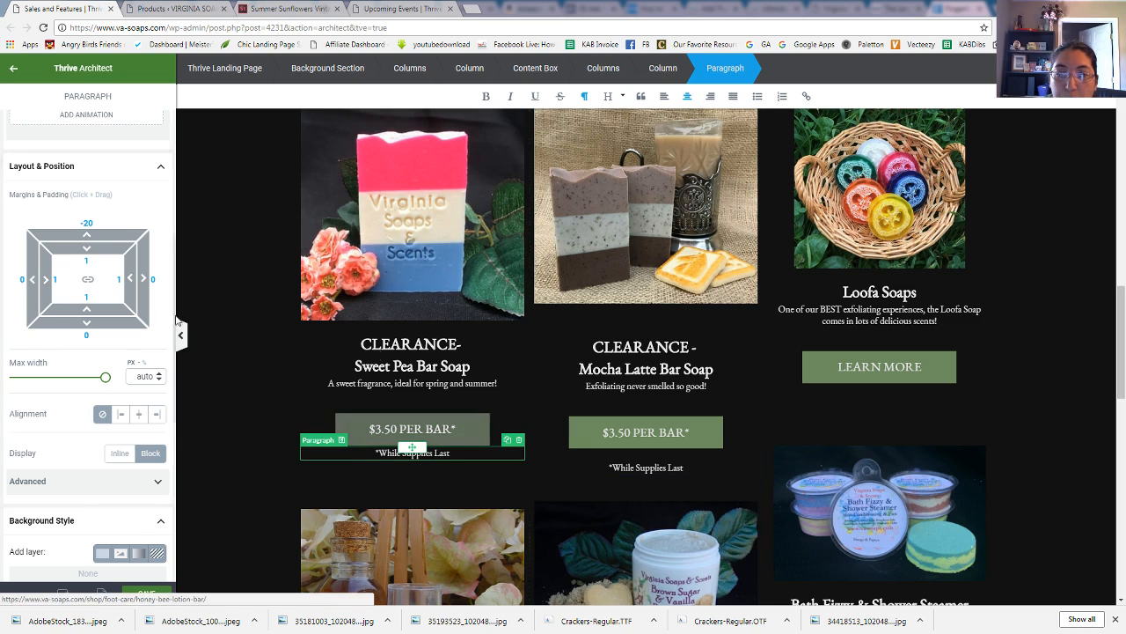
# - Set the top margin of the "*While Supplies Last" paragraphs under the Mocha Latte and Brown Sugar Scrub buttons to -20
pyautogui.click(655, 469)
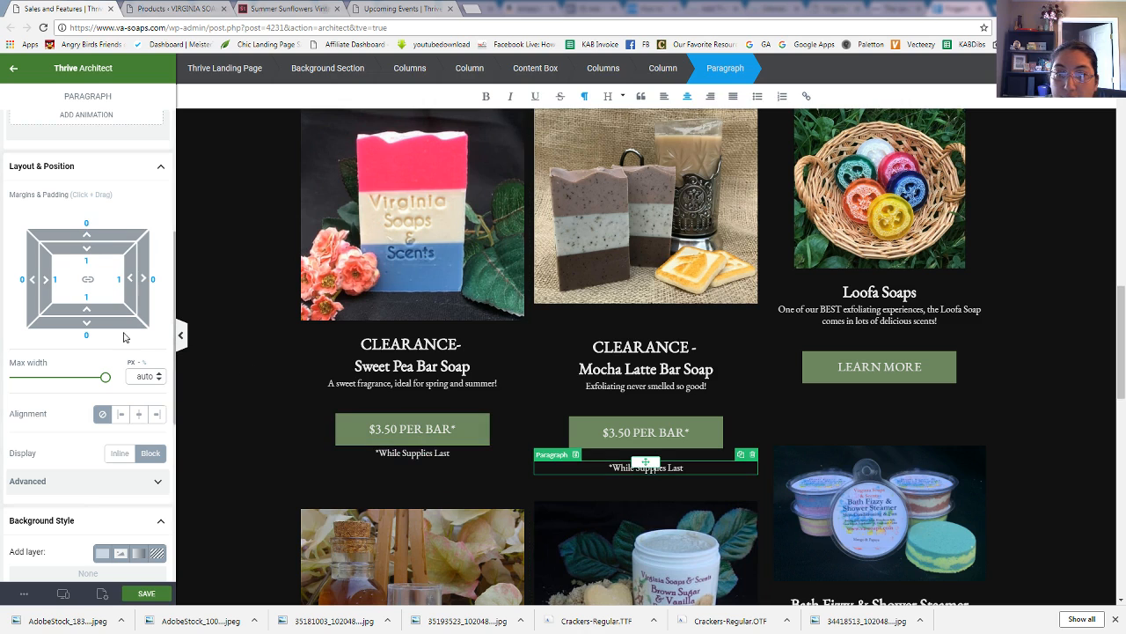
pyautogui.write('-20')
pyautogui.press('Return')
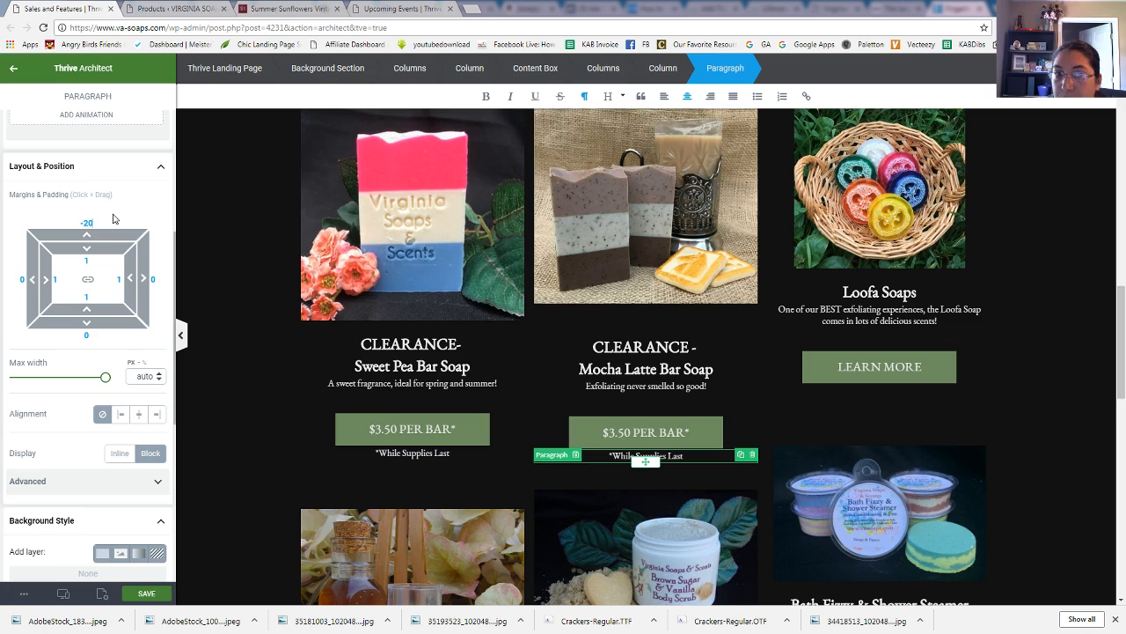
pyautogui.scroll(-5, 756, 247)
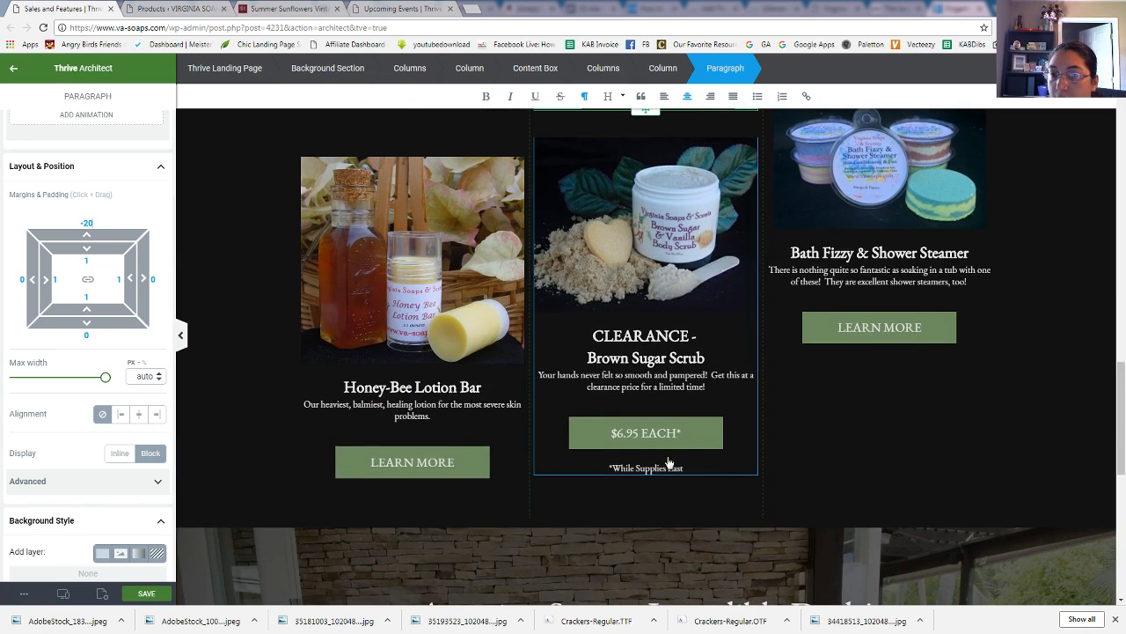
pyautogui.click(643, 468)
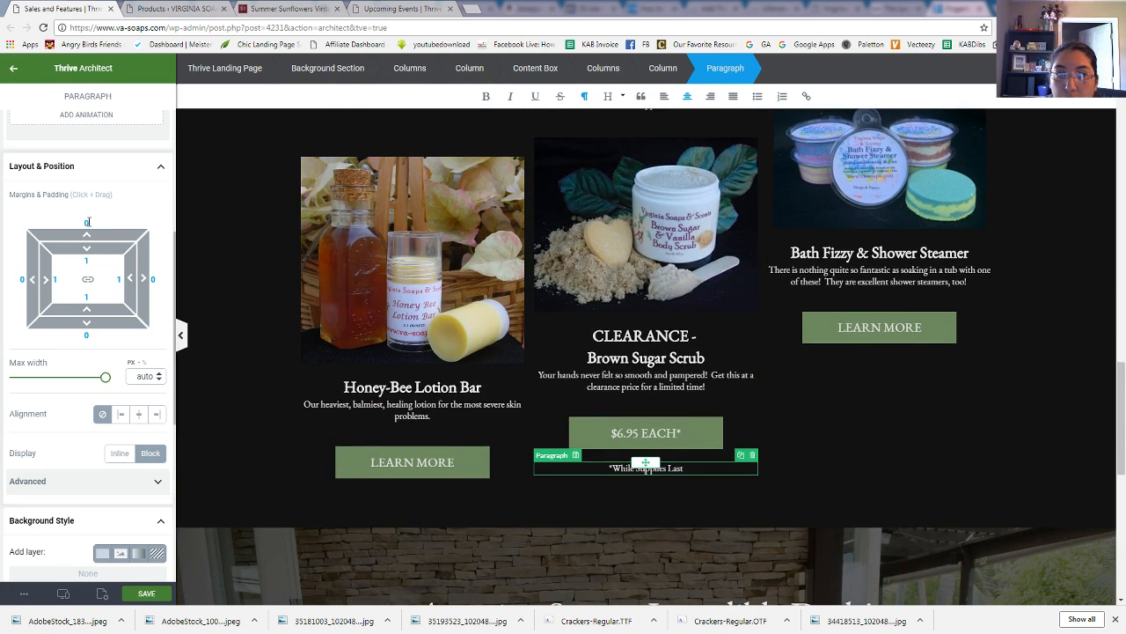
pyautogui.write('-20')
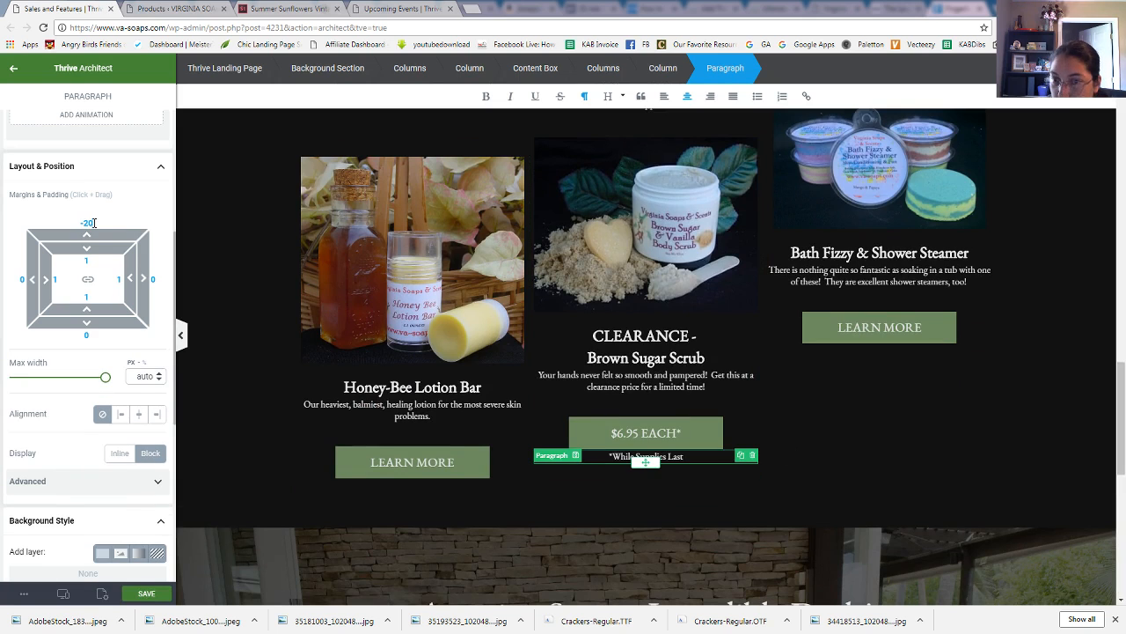
pyautogui.scroll(3, 665, 392)
pyautogui.scroll(2, 665, 391)
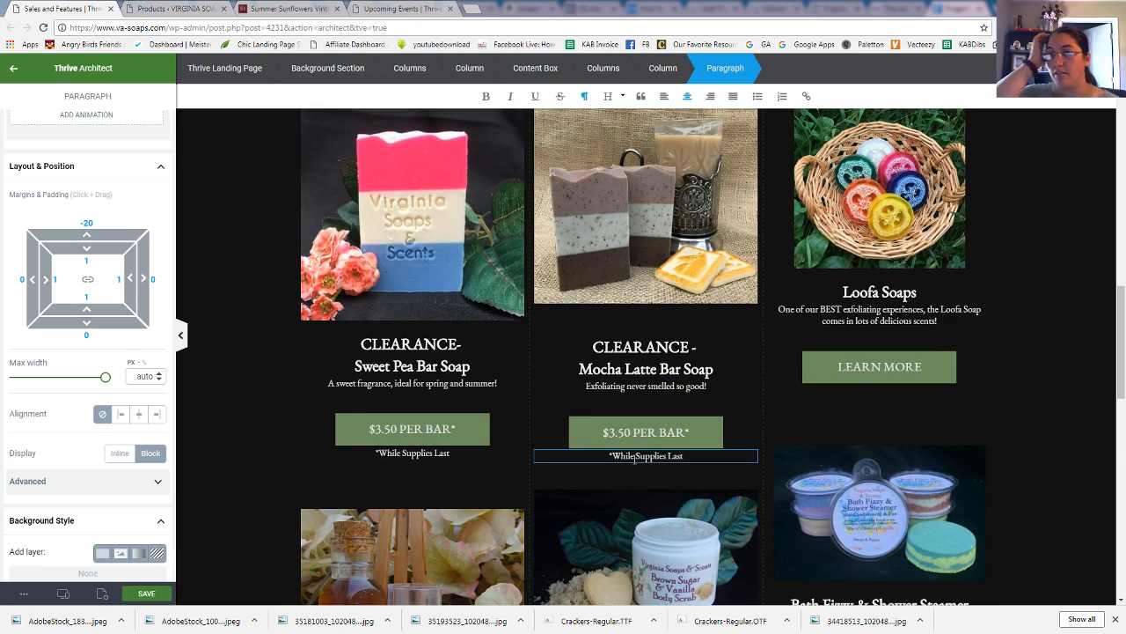
pyautogui.scroll(2, 761, 355)
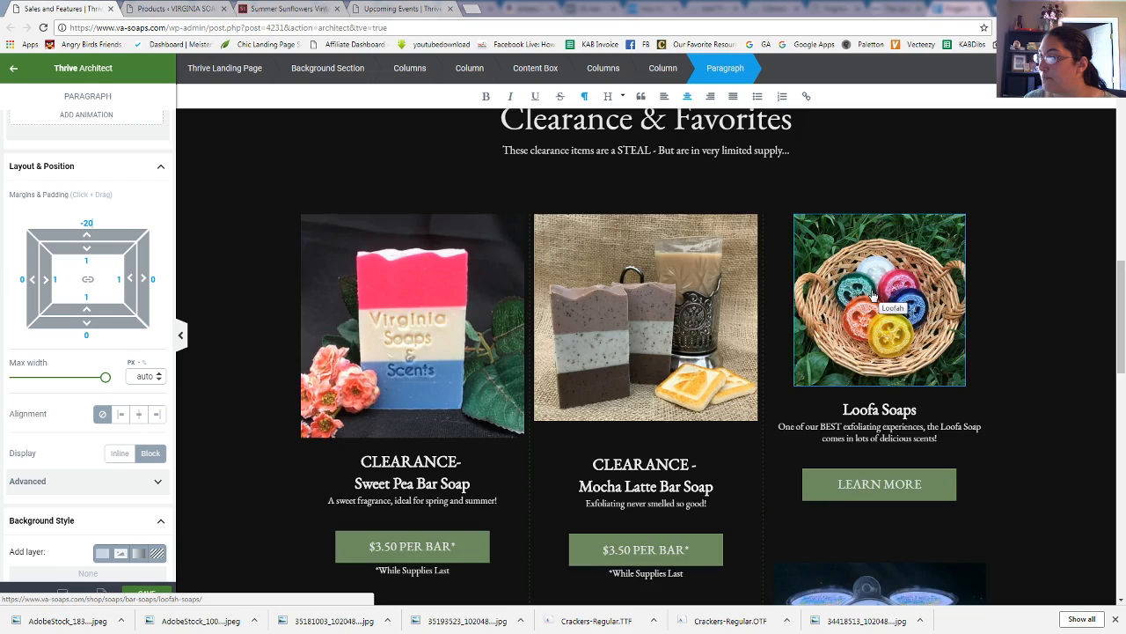
pyautogui.scroll(-5, 874, 295)
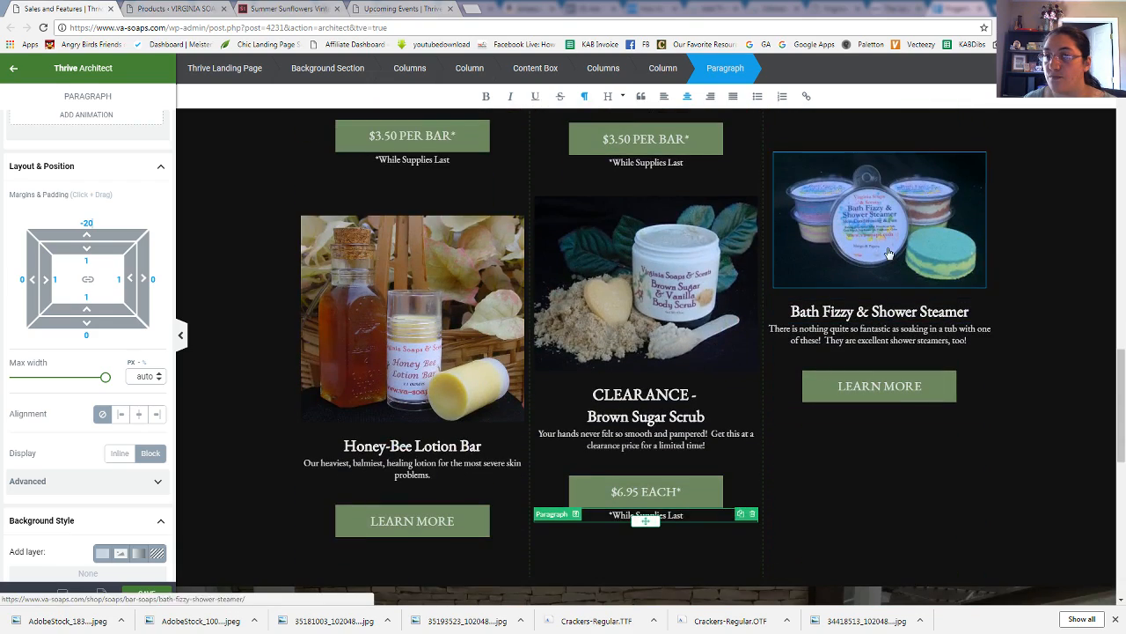
pyautogui.scroll(3, 910, 445)
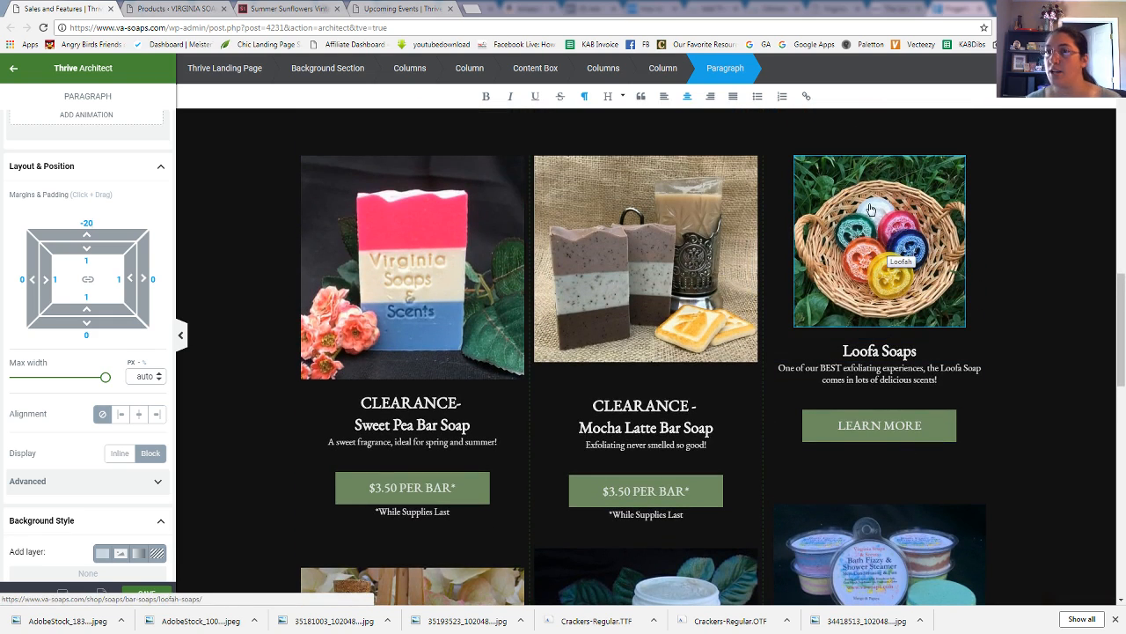
# - Duplicate the Loofa Soaps content box in the third column of the Clearance & Favorites section
pyautogui.click(894, 183)
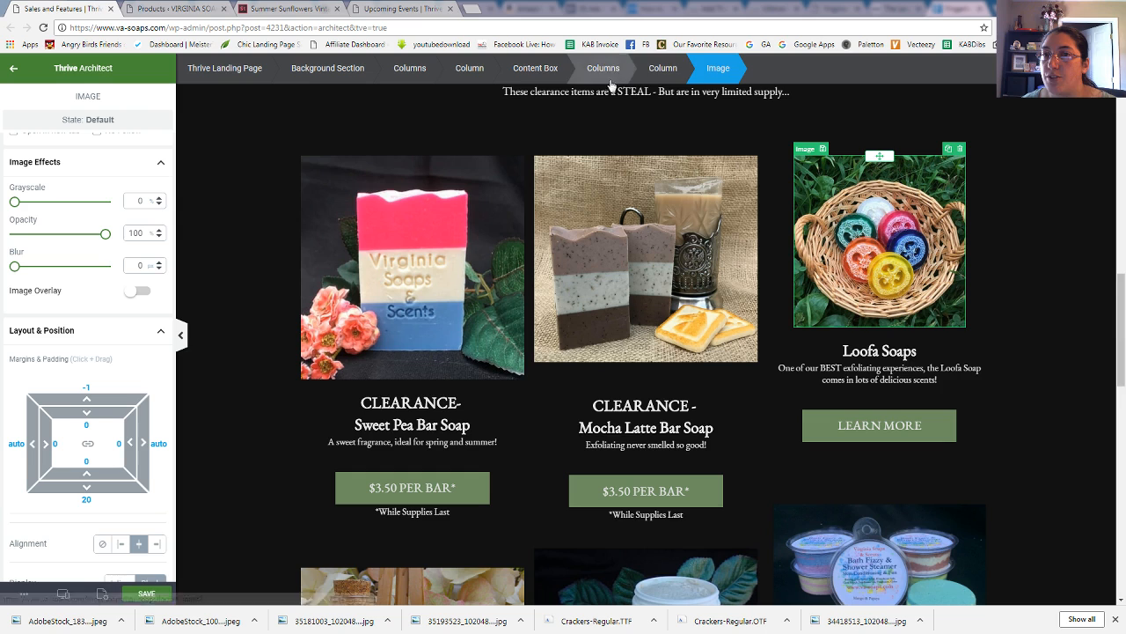
pyautogui.click(944, 150)
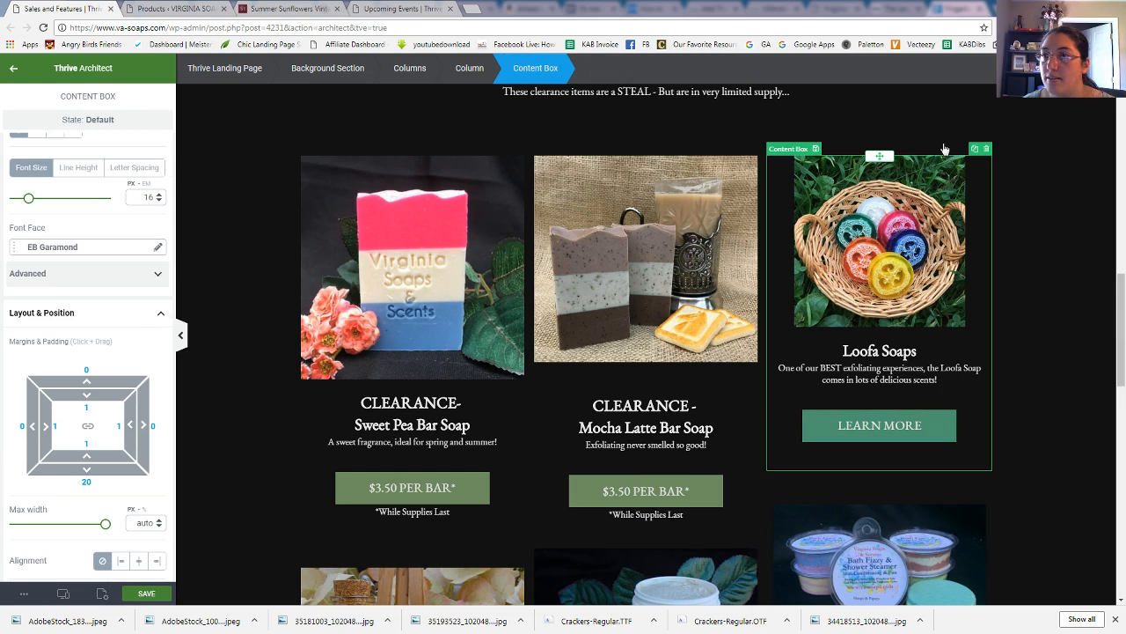
pyautogui.click(975, 150)
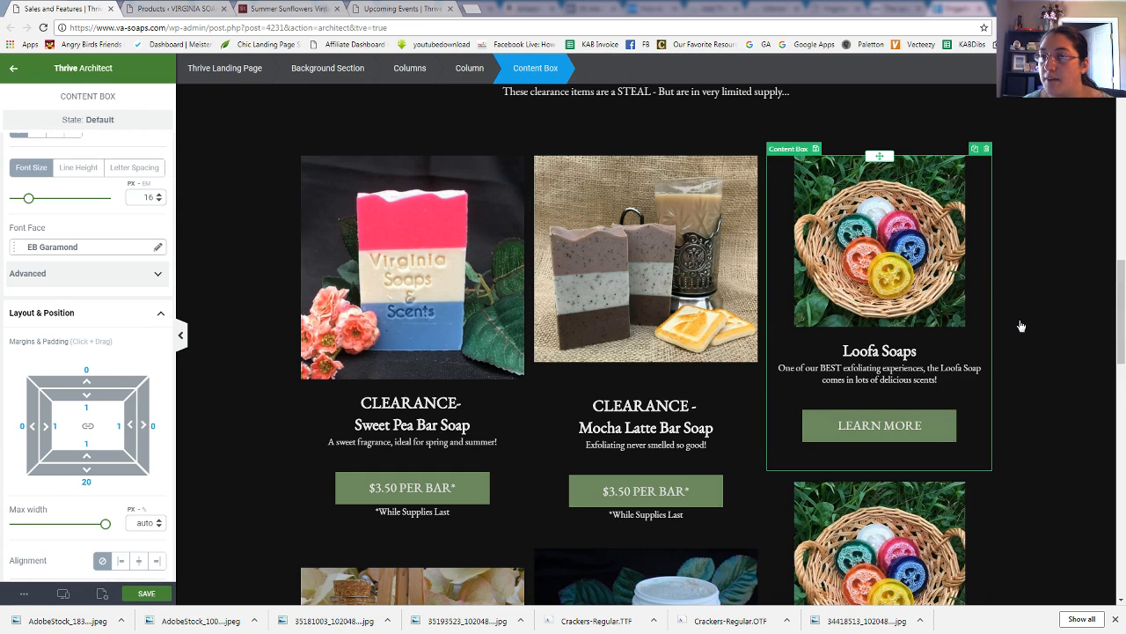
pyautogui.scroll(-4, 900, 522)
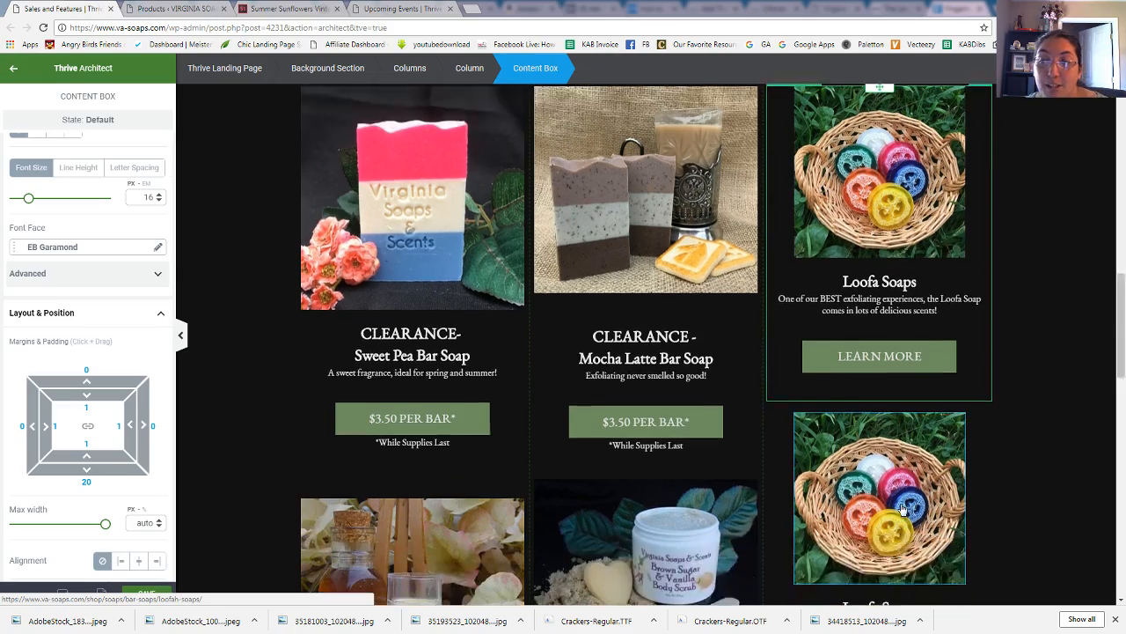
pyautogui.scroll(-2, 900, 522)
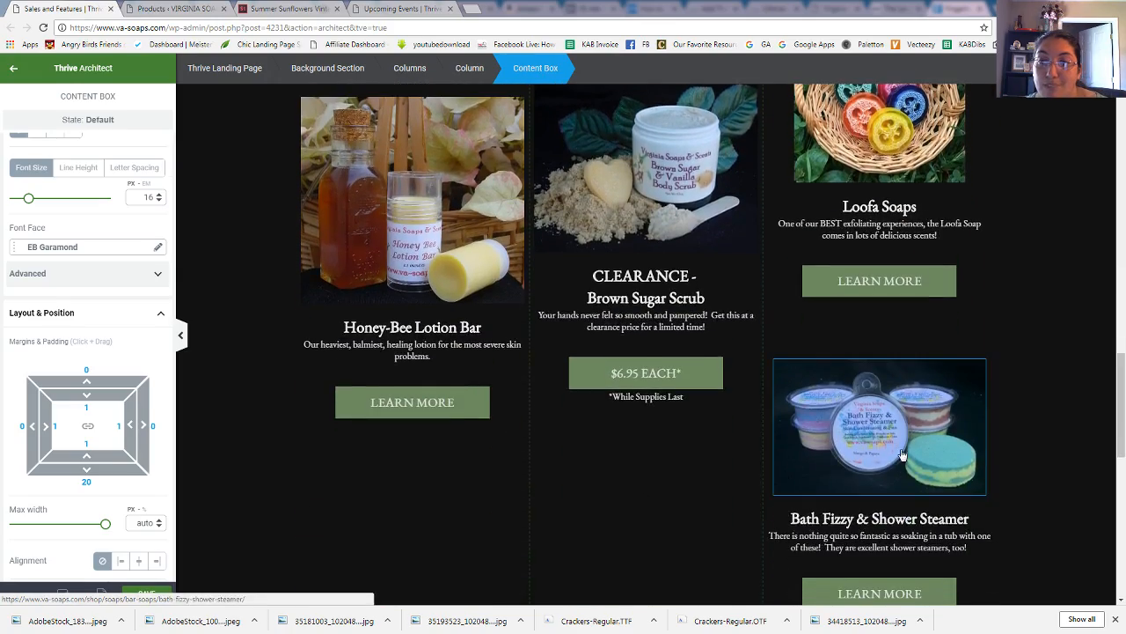
pyautogui.scroll(7, 598, 528)
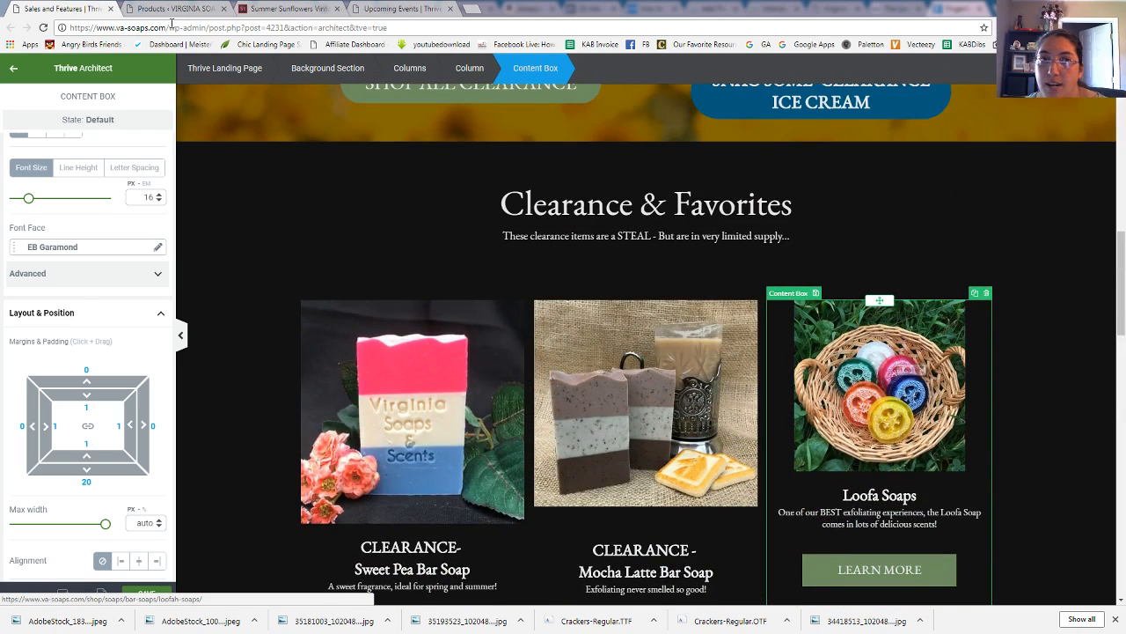
# - Copy the view link address of the CLEARANCE: Vetiver Bar Soap product from the product list and return to the sales page
pyautogui.click(176, 9)
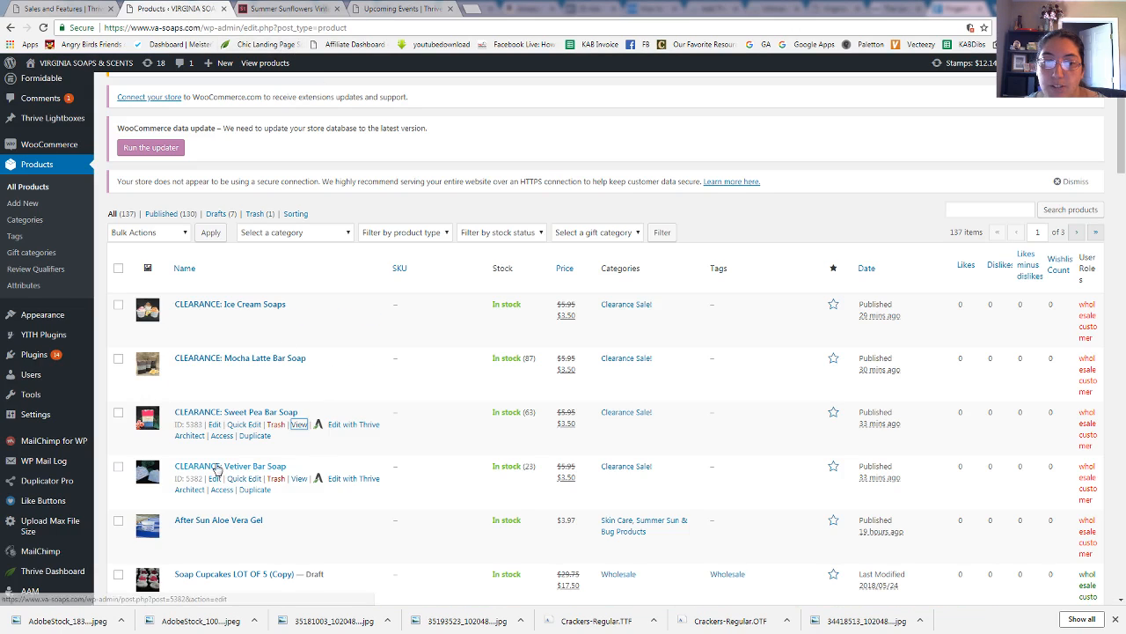
pyautogui.rightClick(303, 479)
pyautogui.click(339, 561)
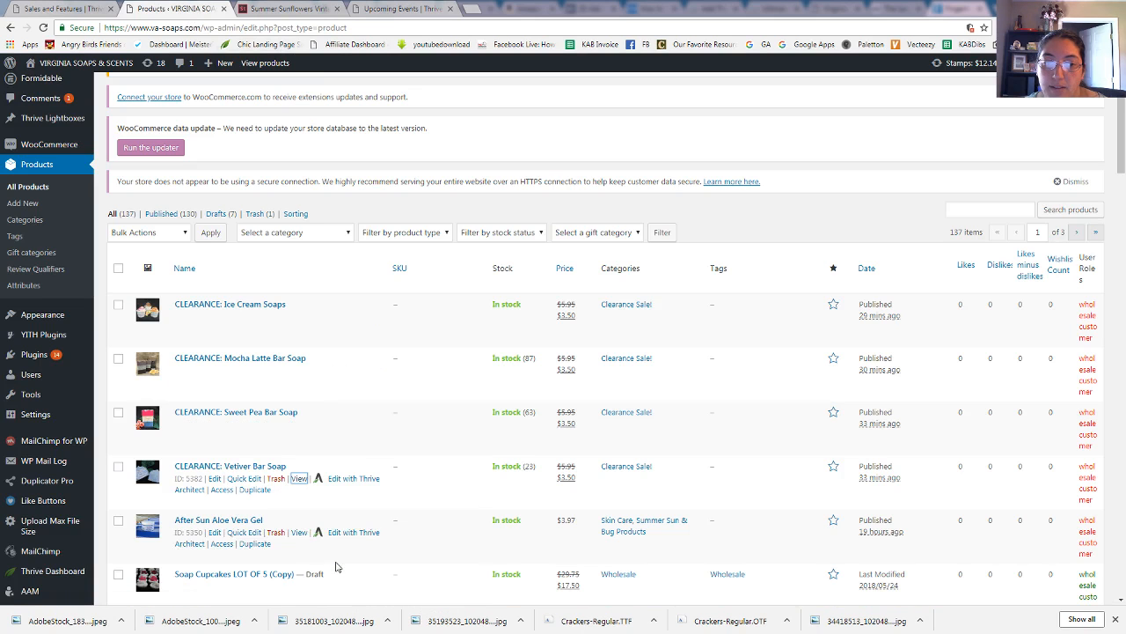
pyautogui.click(58, 7)
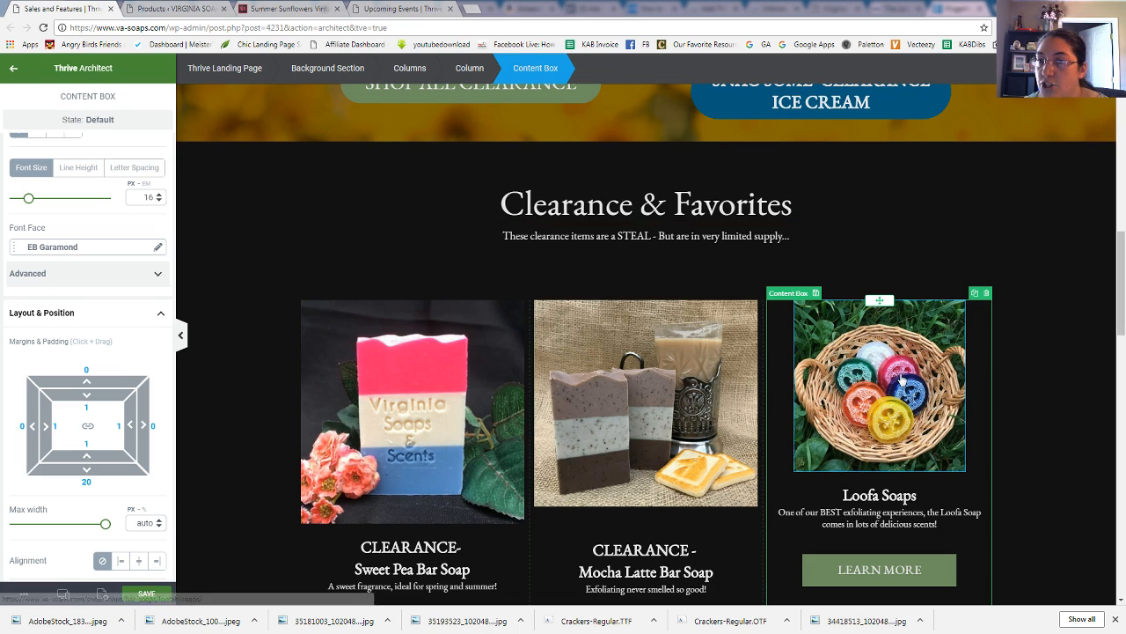
# - Open the image replacement for the upper Loofa Soaps picture and browse the media library for a Vetiver soap photo
pyautogui.scroll(5, 75, 203)
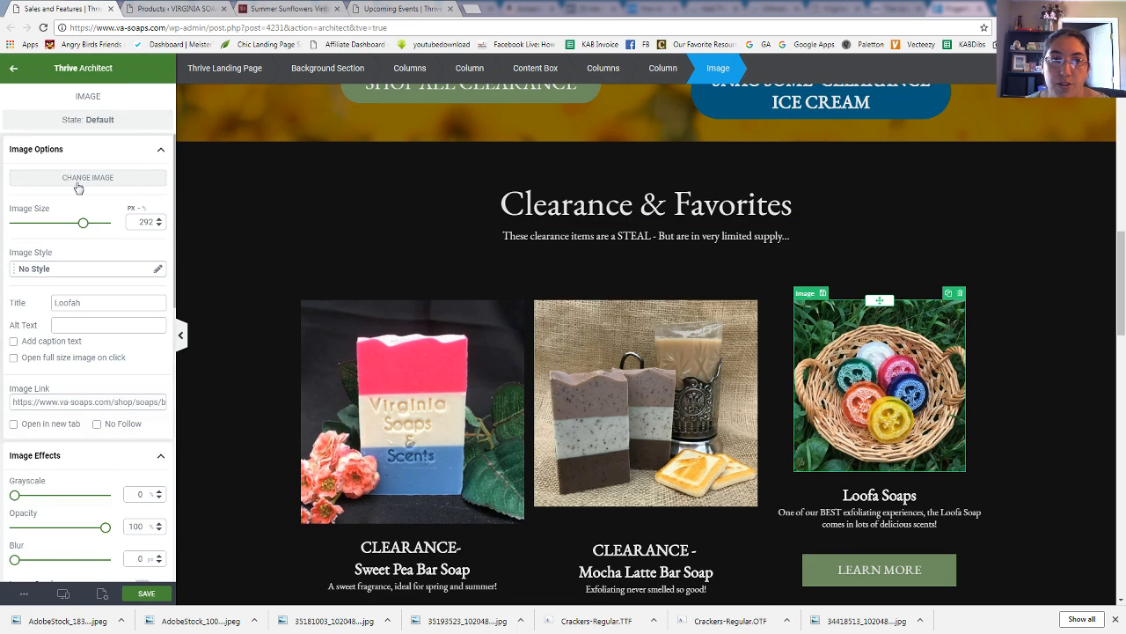
pyautogui.click(84, 183)
pyautogui.scroll(-2, 651, 327)
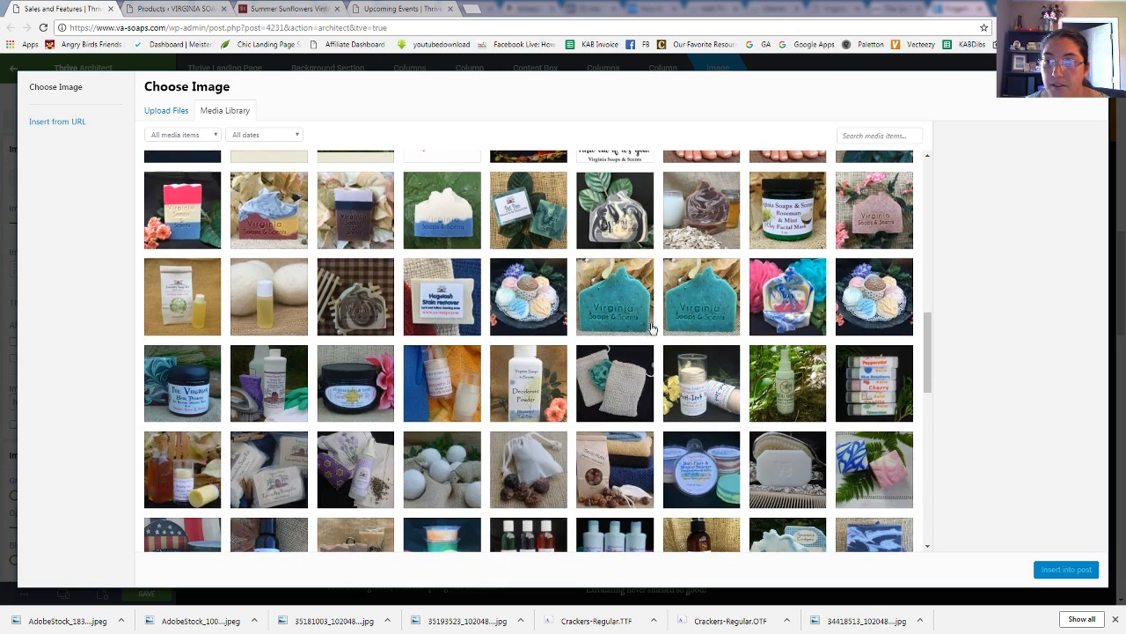
pyautogui.scroll(-10, 788, 434)
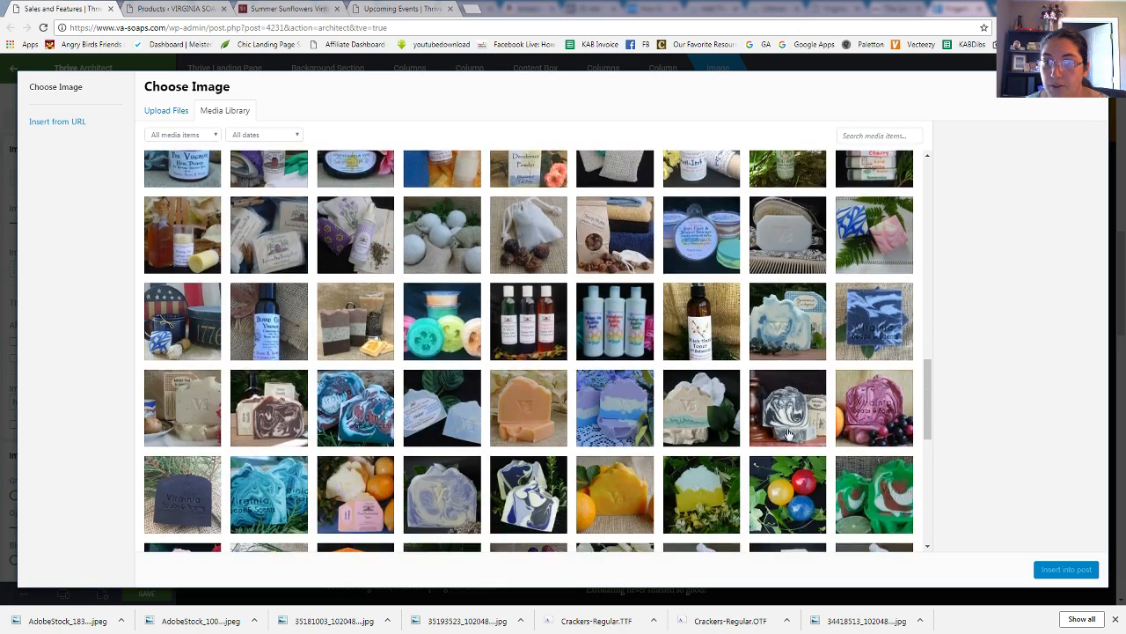
pyautogui.scroll(-8, 783, 431)
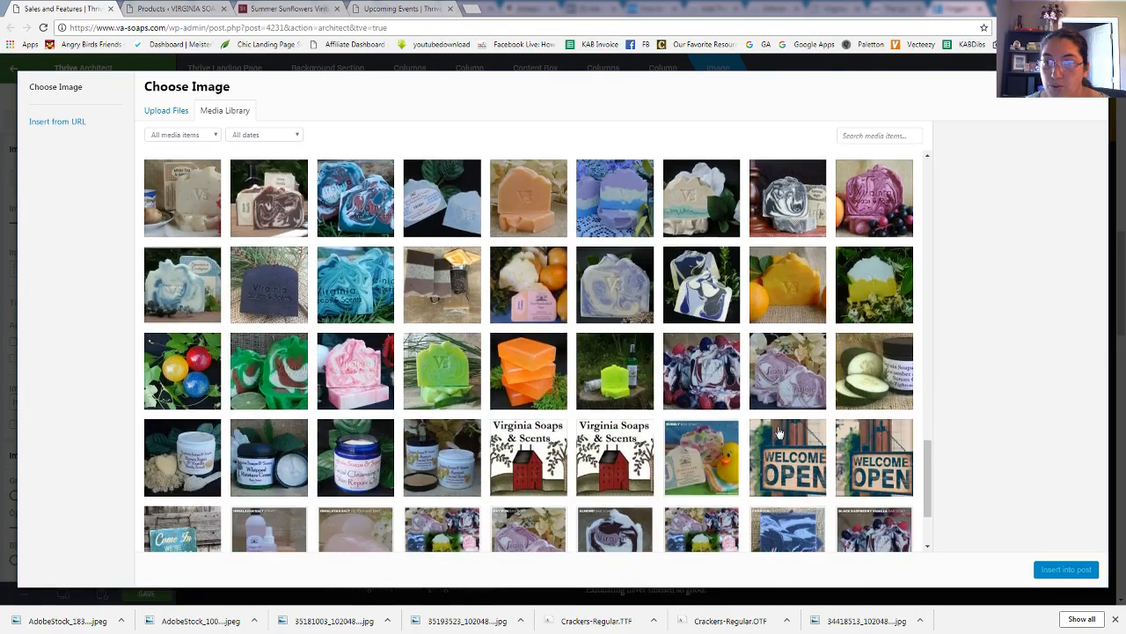
pyautogui.scroll(-5, 779, 433)
pyautogui.scroll(3, 778, 433)
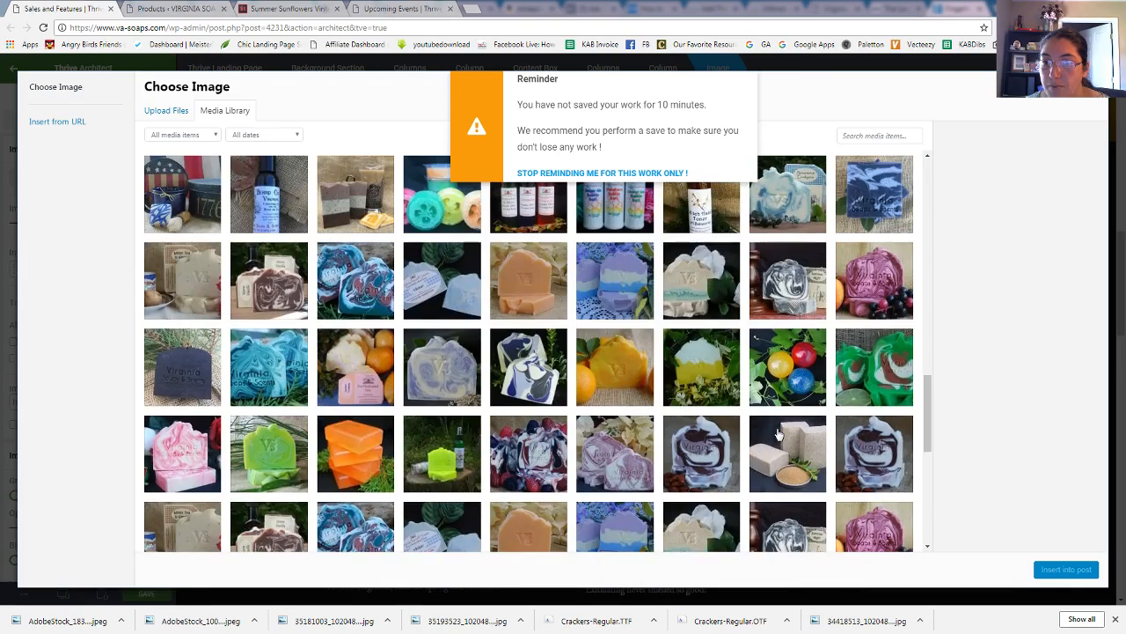
pyautogui.scroll(4, 778, 433)
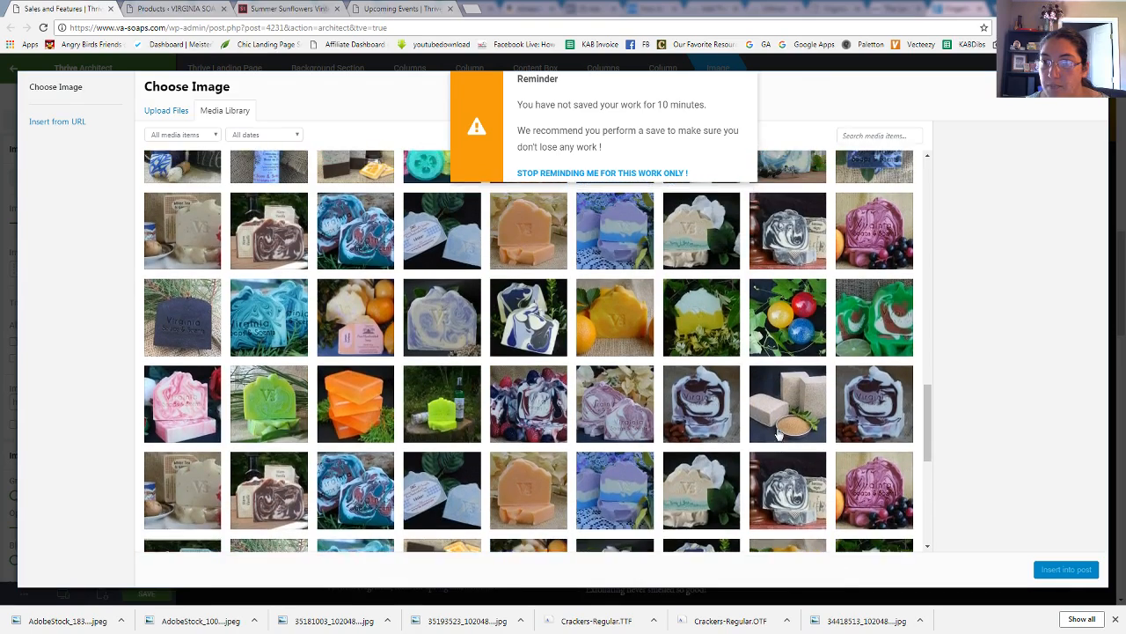
pyautogui.scroll(1, 778, 431)
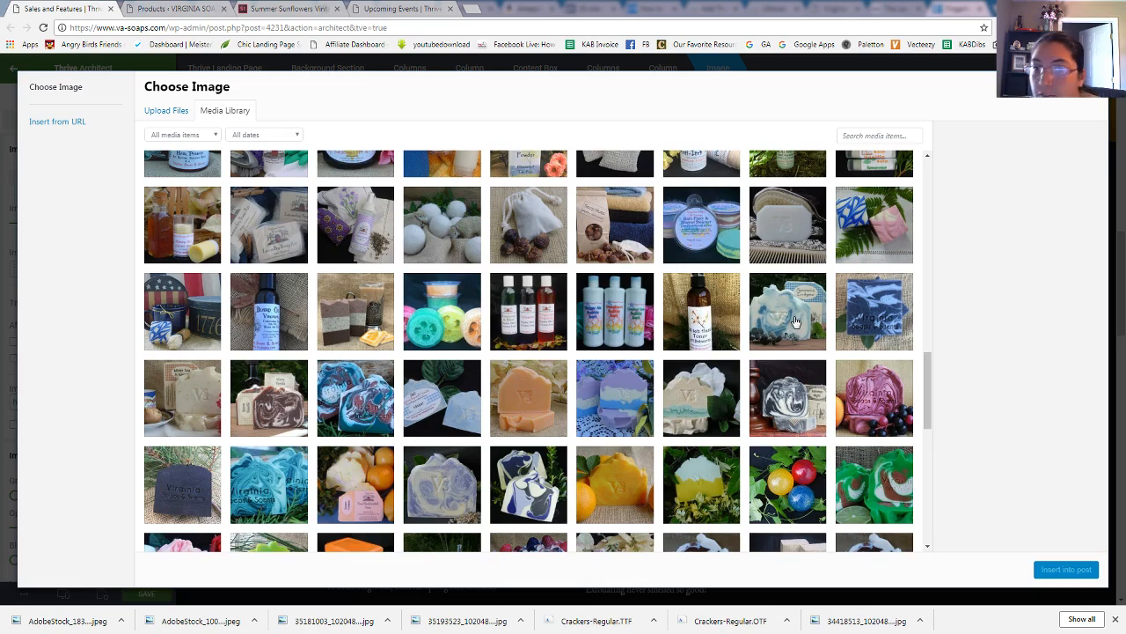
pyautogui.scroll(4, 795, 322)
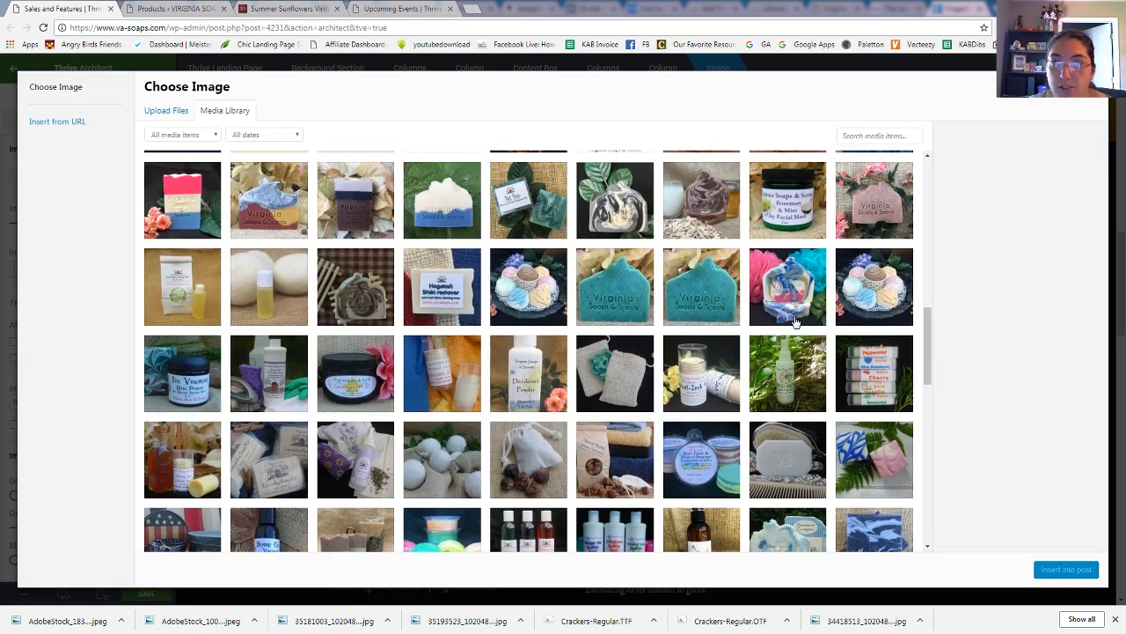
pyautogui.scroll(5, 795, 322)
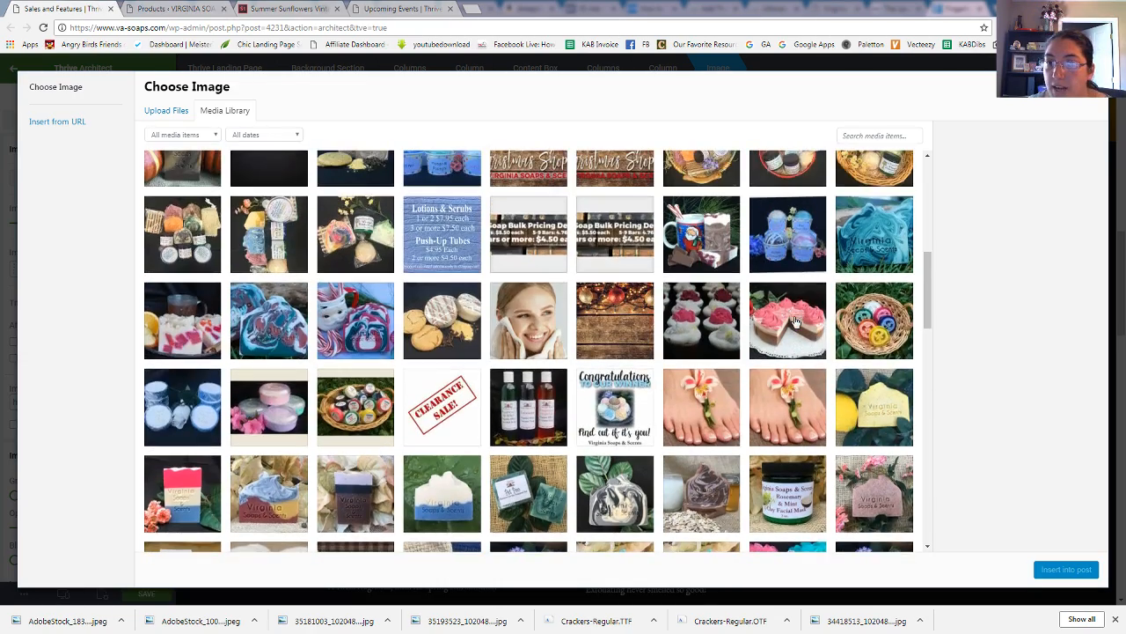
pyautogui.scroll(5, 795, 322)
# - Search the media library for "vetiver" and insert Vetiver-Soap-1.jpg in place of the upper Loofa Soaps picture
pyautogui.click(860, 134)
pyautogui.write('vetive')
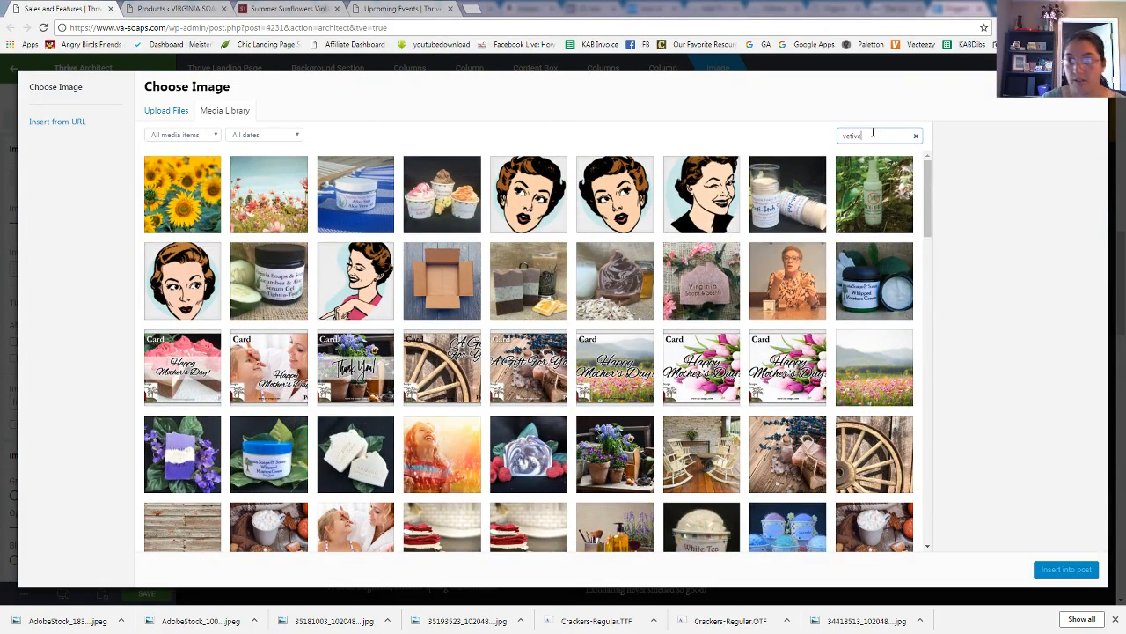
pyautogui.write('r')
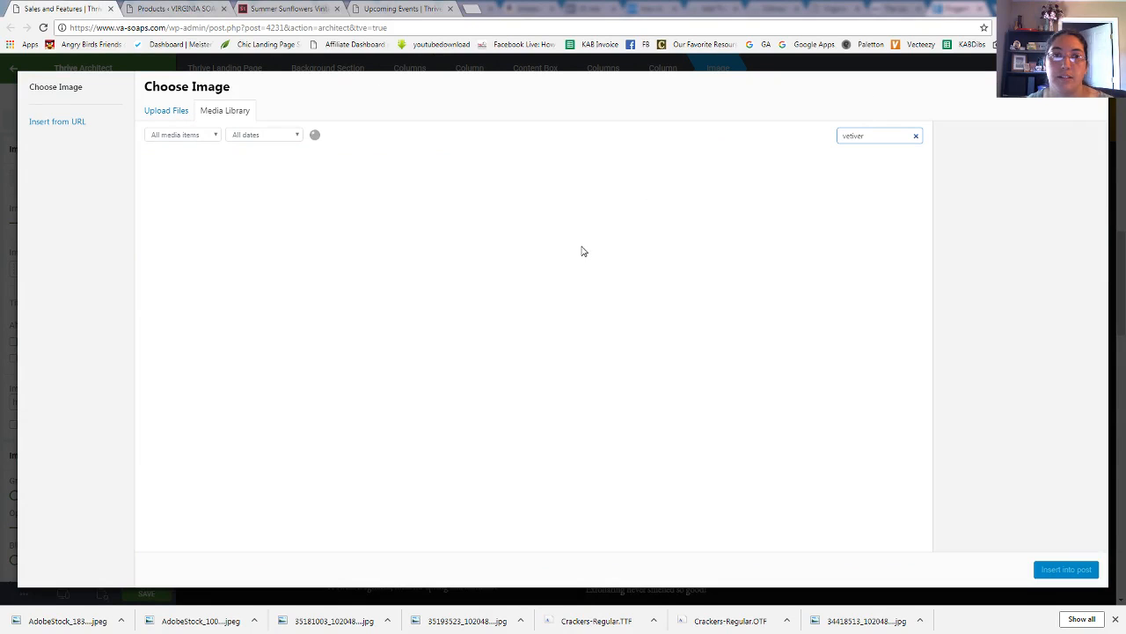
pyautogui.click(196, 209)
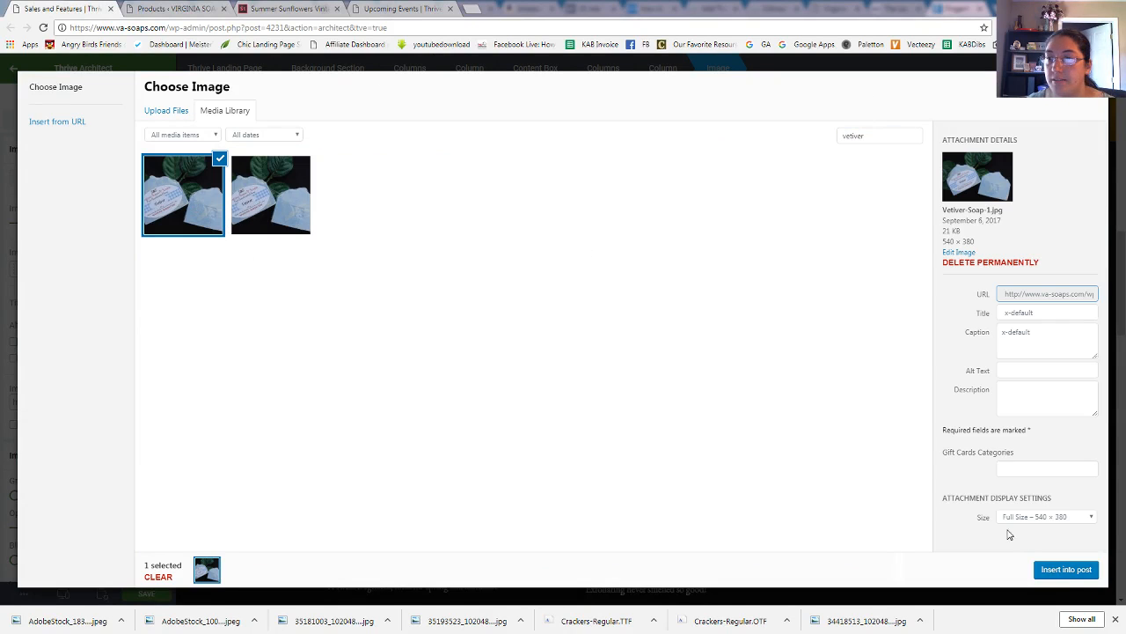
pyautogui.click(1067, 569)
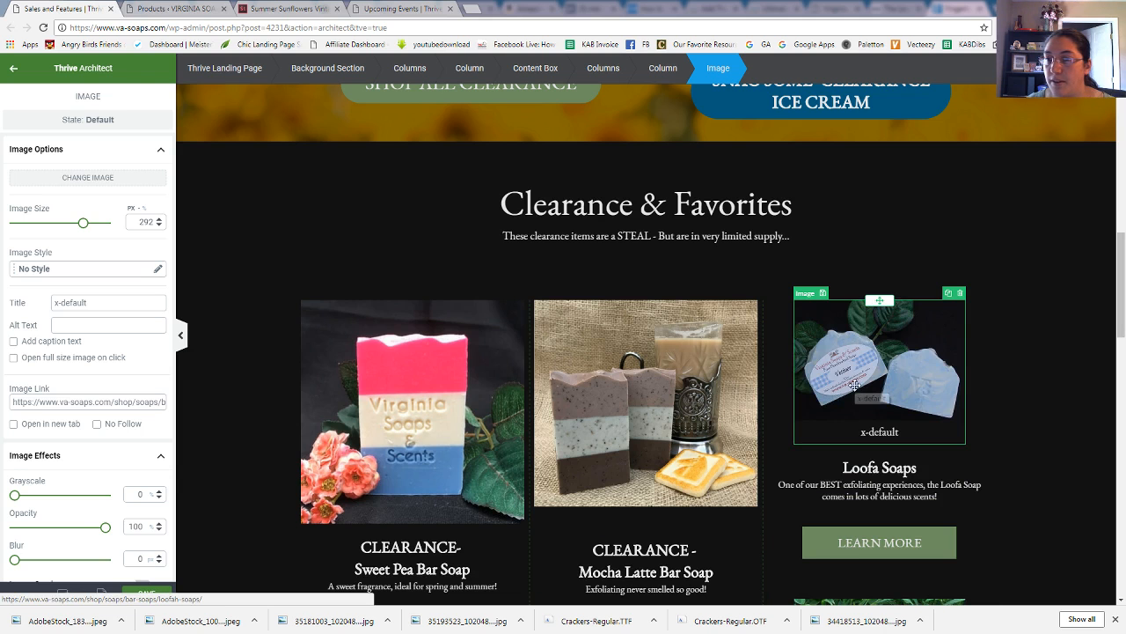
# - Delete the "x-default" caption text beneath the Vetiver soap image
pyautogui.click(880, 431)
pyautogui.moveTo(907, 431); pyautogui.dragTo(827, 437)
pyautogui.press('BackSpace')
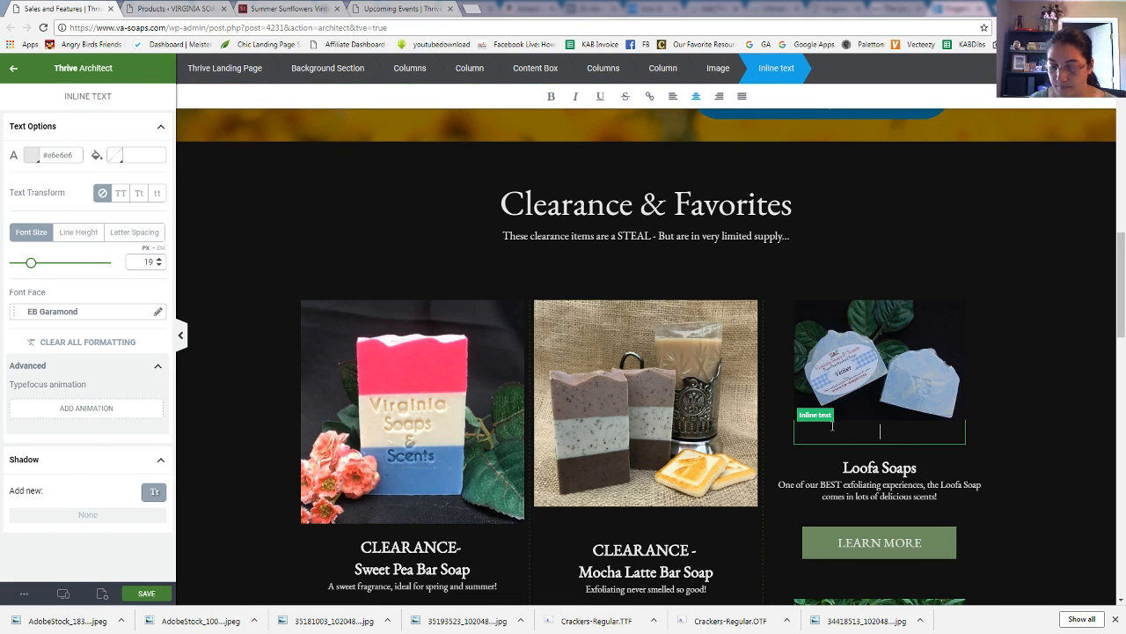
# - Reopen the Vetiver image's media library selection and clear the caption and title of Vetiver-Soap-1.jpg
pyautogui.click(866, 367)
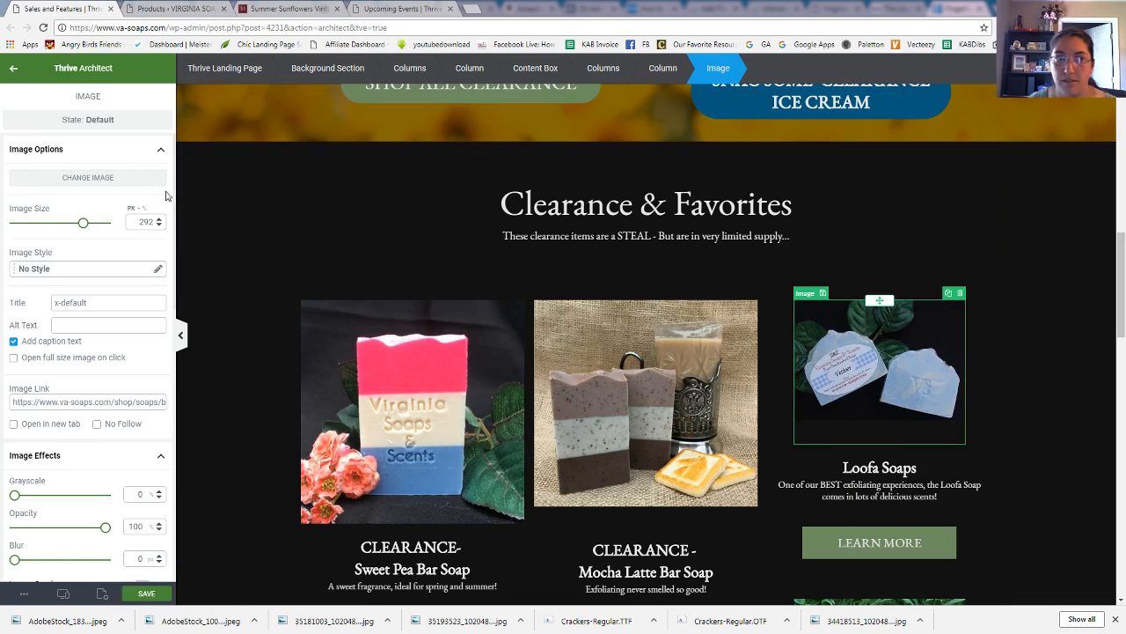
pyautogui.click(105, 182)
pyautogui.click(202, 208)
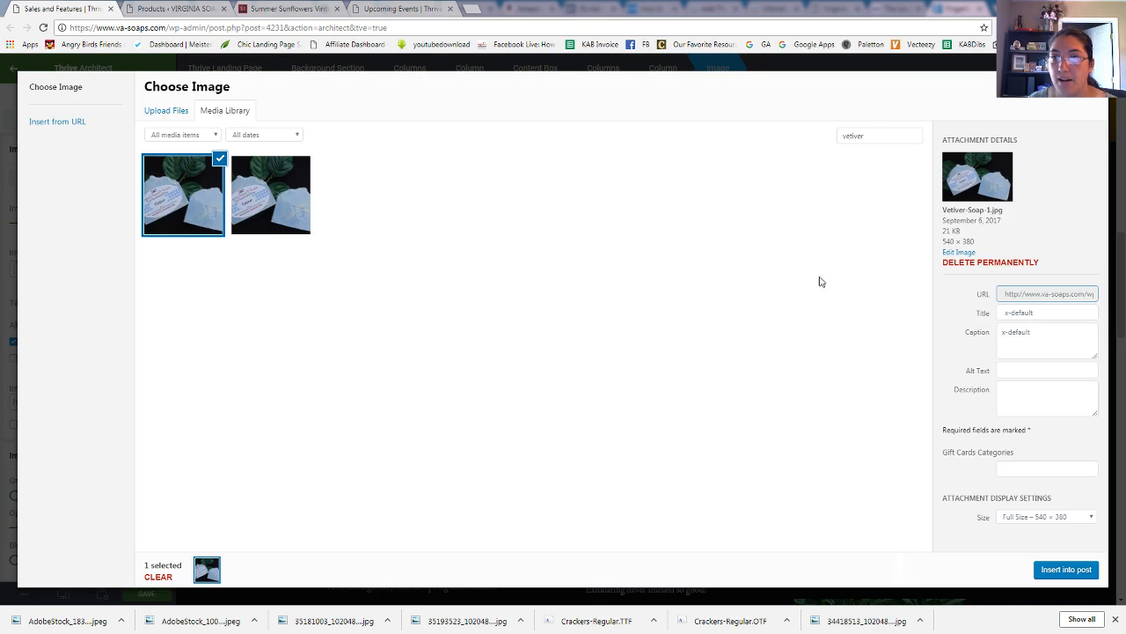
pyautogui.moveTo(1047, 326); pyautogui.dragTo(928, 335)
pyautogui.press('BackSpace')
pyautogui.moveTo(1033, 313); pyautogui.dragTo(948, 312)
pyautogui.press('BackSpace')
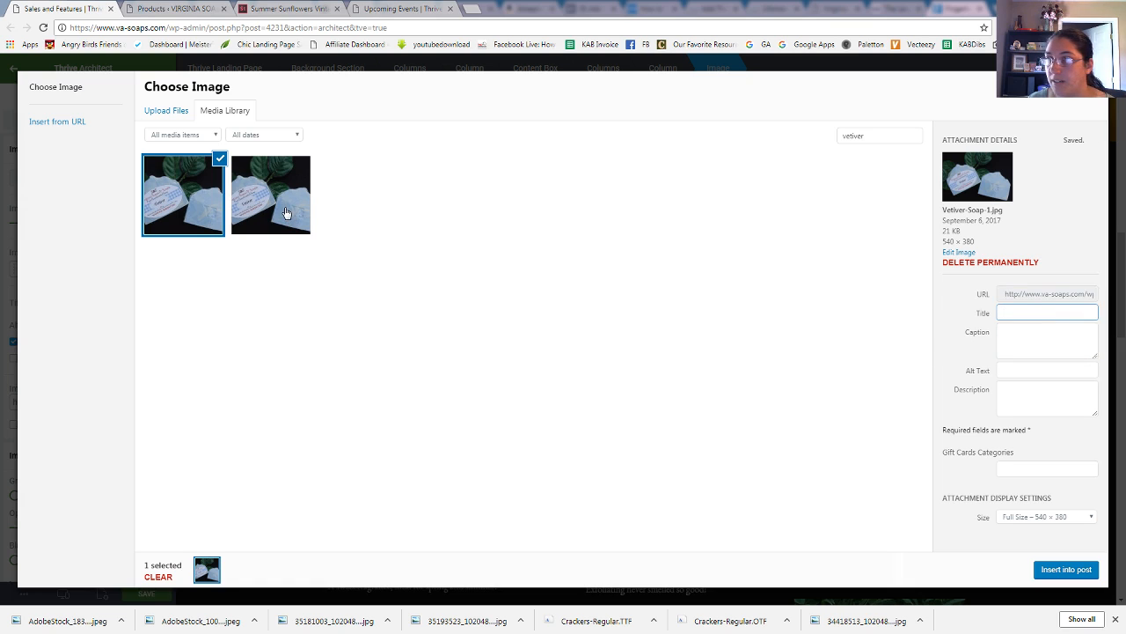
# - Reinsert Vetiver-Soap-1.jpg as the product picture and enlarge the image to 378 px
pyautogui.click(286, 212)
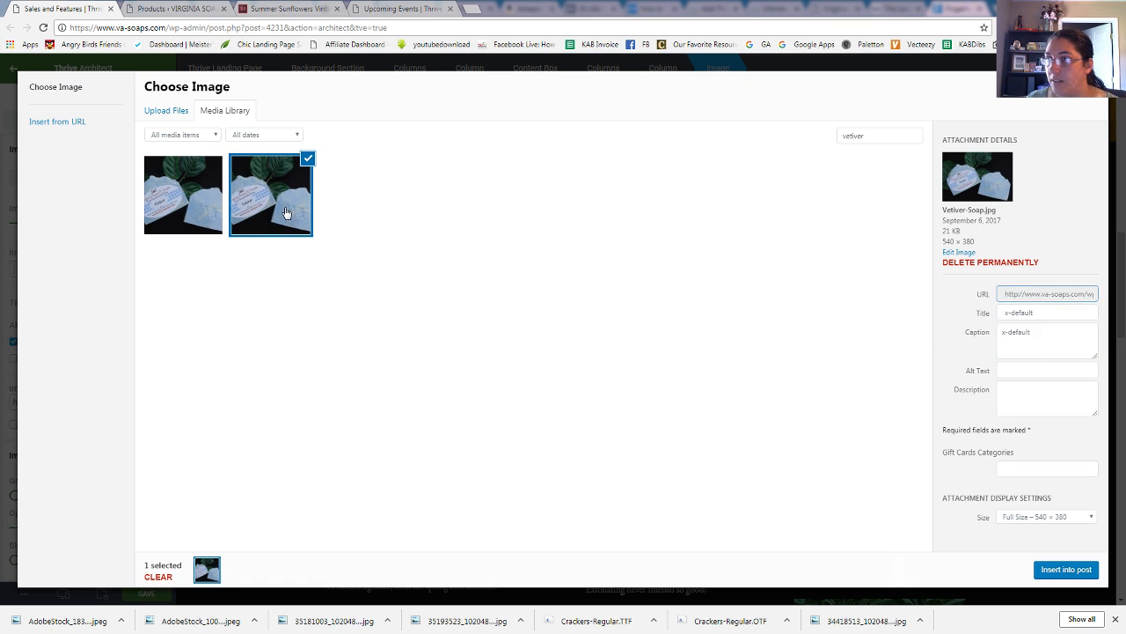
pyautogui.click(205, 208)
pyautogui.click(1056, 569)
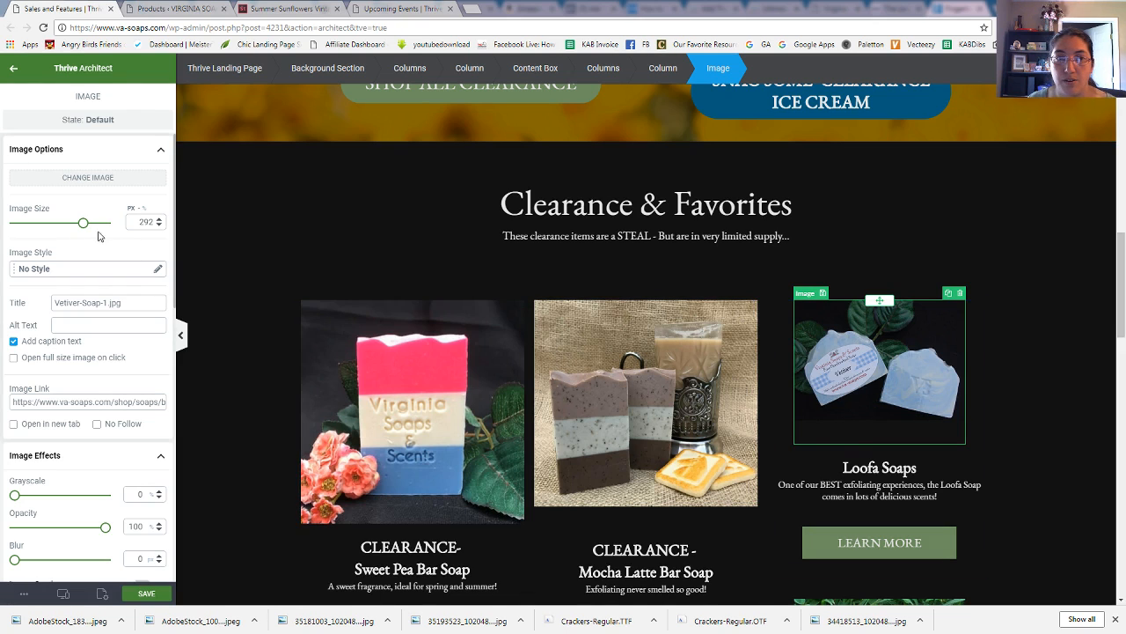
pyautogui.moveTo(85, 226); pyautogui.dragTo(106, 228)
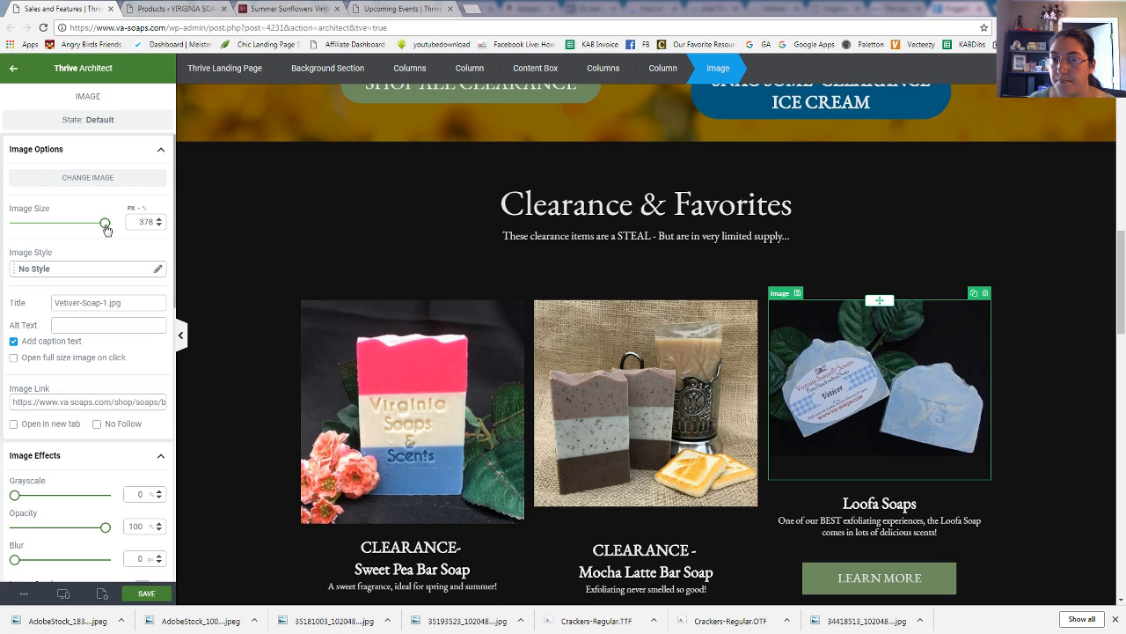
# - Replace the Loofa Soaps heading under the Vetiver image with "CLEARANCE-" and "Vetiver Bar Soap" on two lines
pyautogui.scroll(-2, 683, 354)
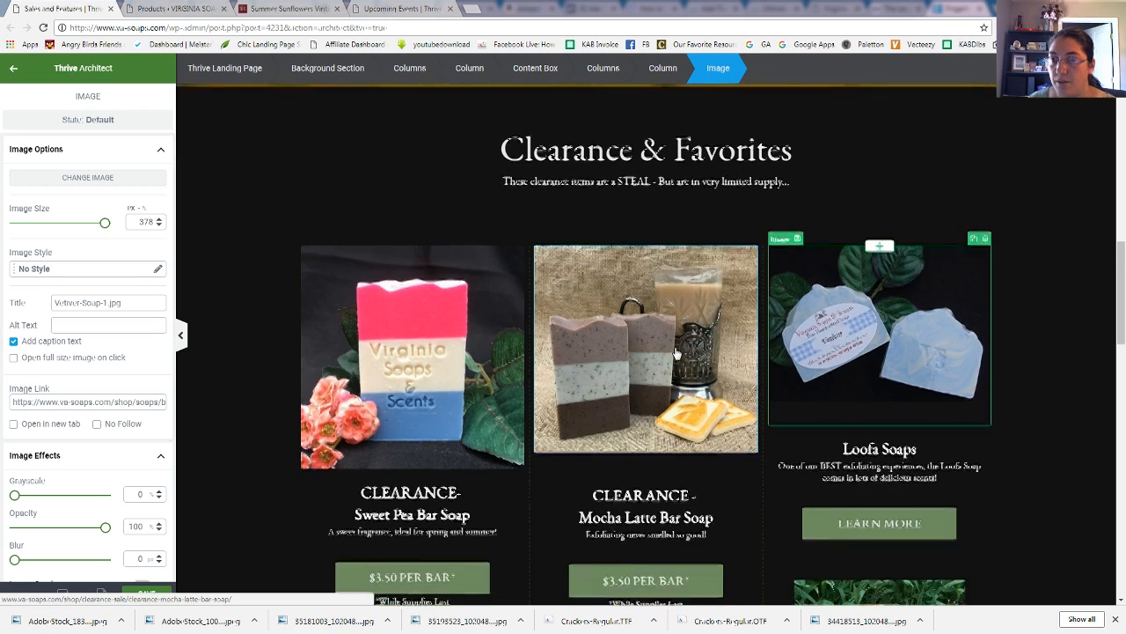
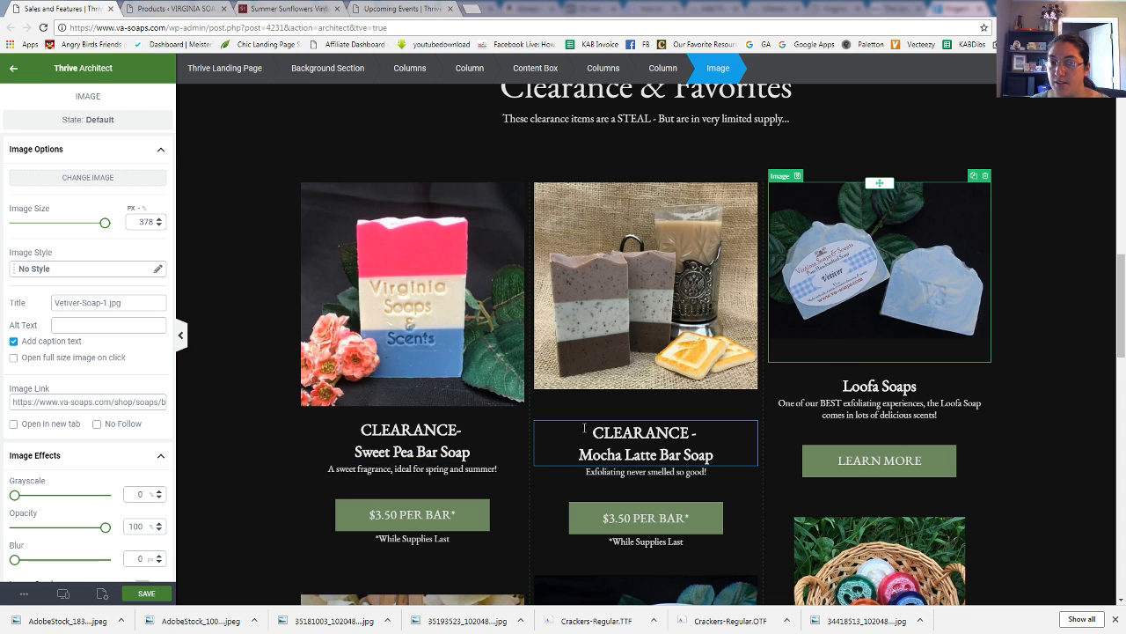
pyautogui.tripleClick(869, 387)
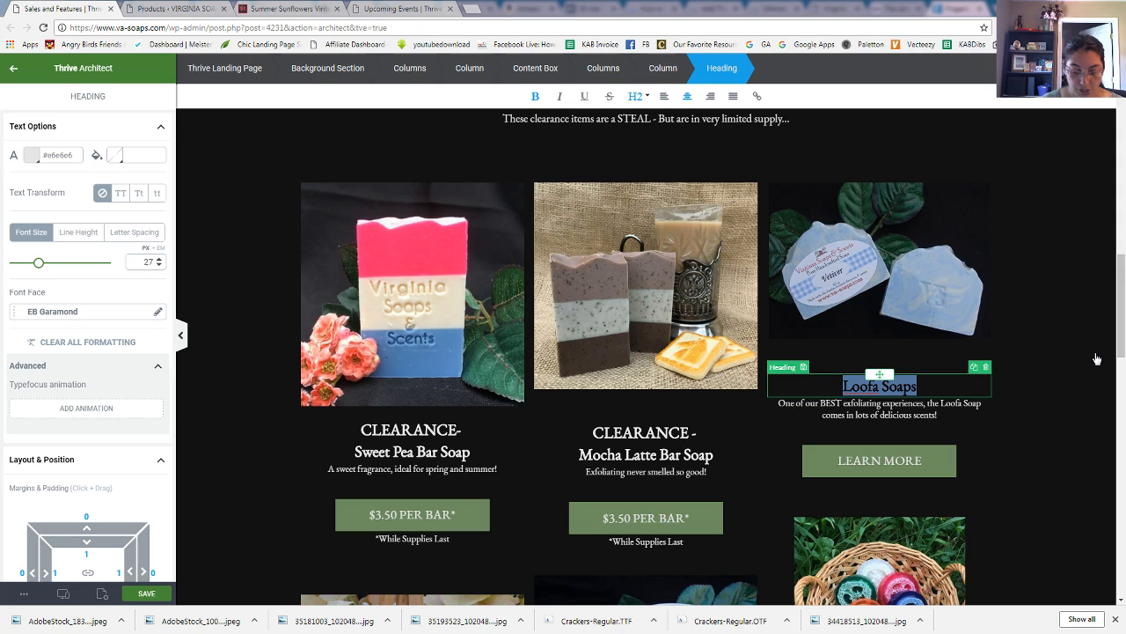
pyautogui.write('CLEARANCE-')
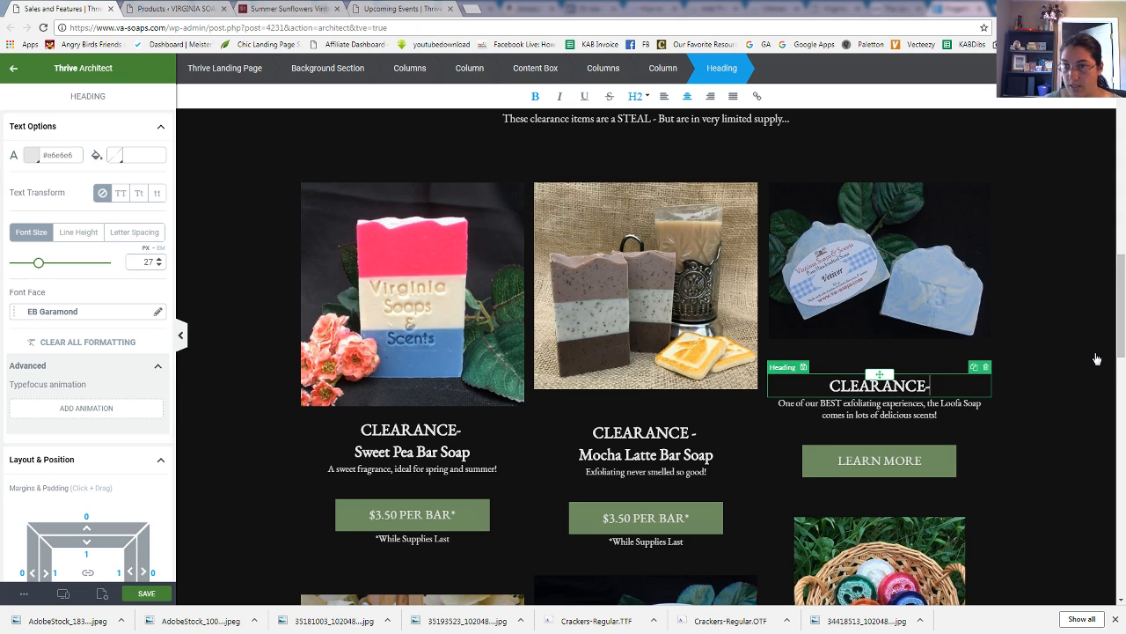
pyautogui.press('Return')
pyautogui.write('Vetiver')
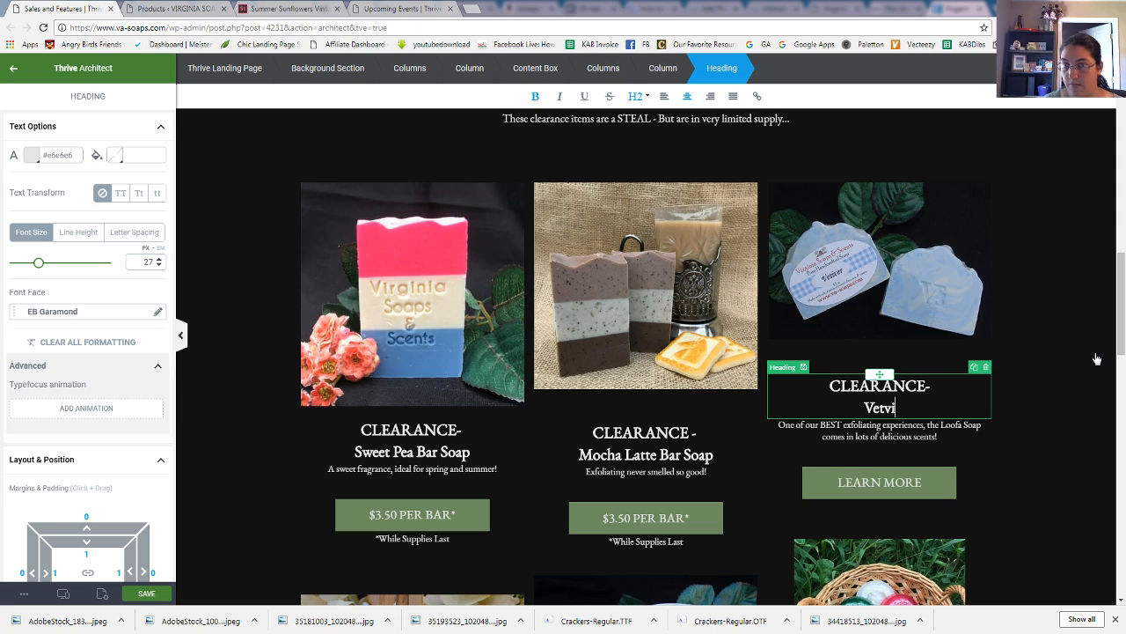
pyautogui.write(' Bar Soap')
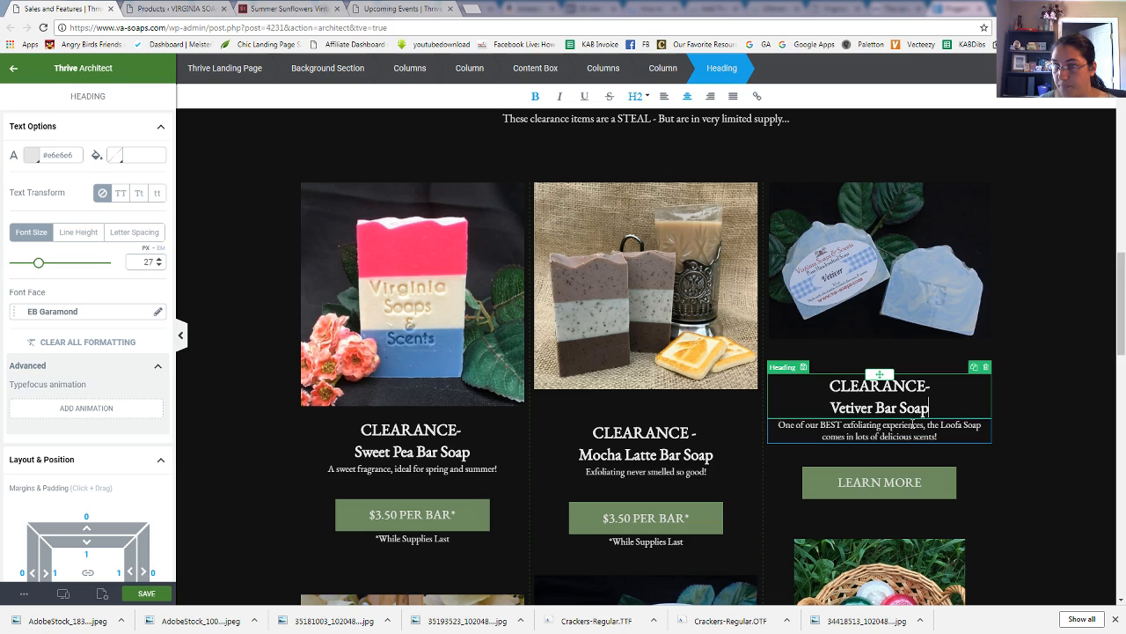
# - Replace the description under the Vetiver Bar Soap heading with "A vintage scent, sure to please!"
pyautogui.moveTo(938, 436); pyautogui.dragTo(757, 423)
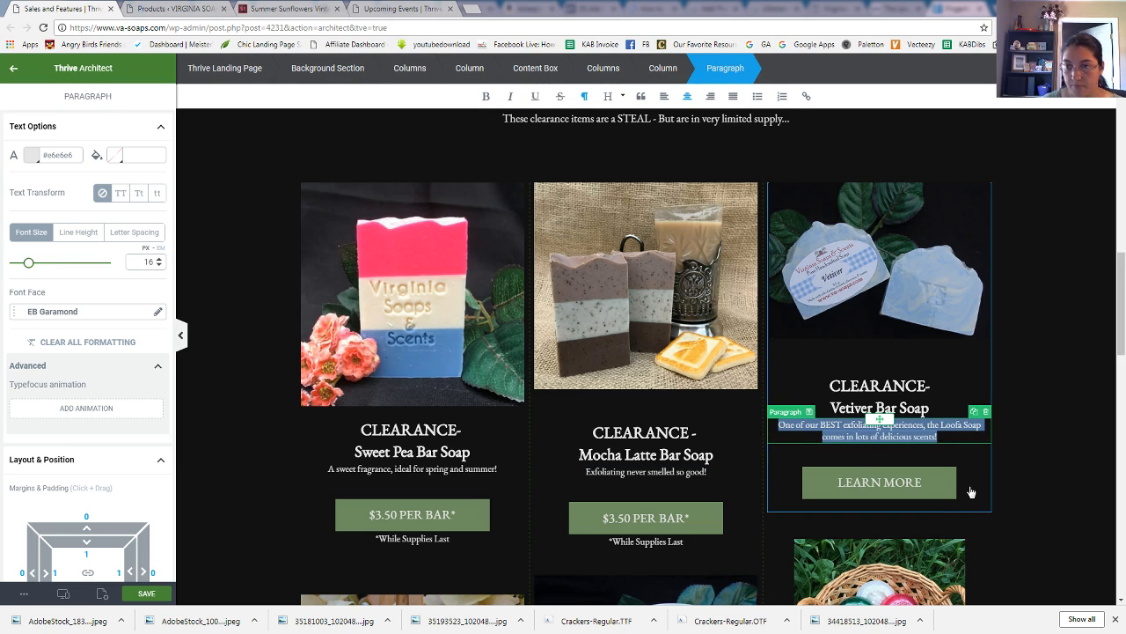
pyautogui.press('Delete')
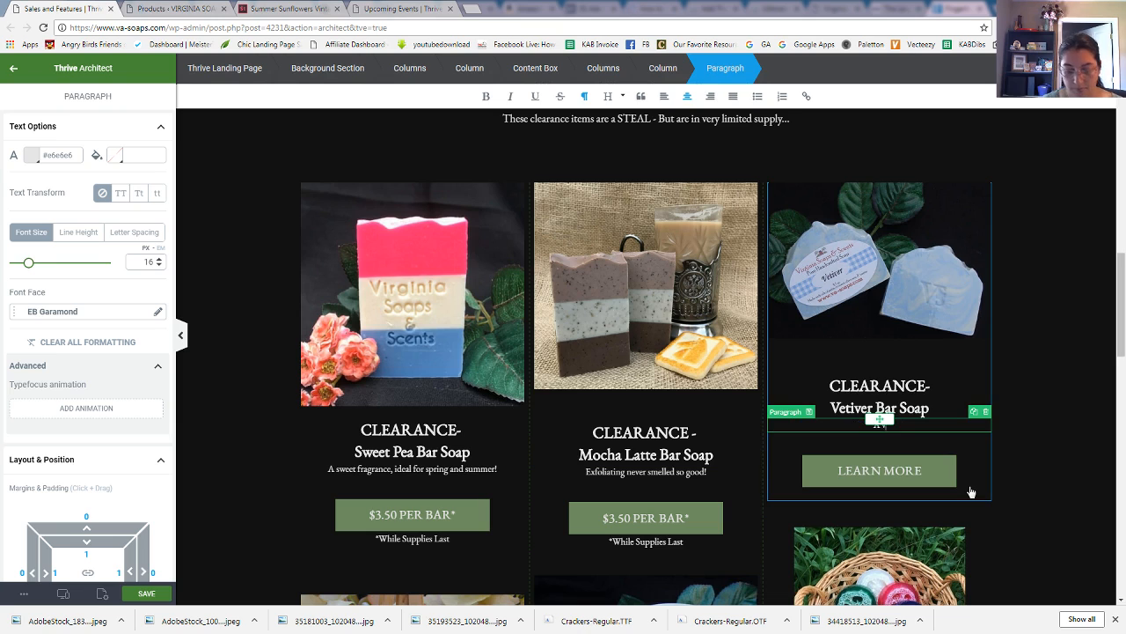
pyautogui.write('A vintage scent')
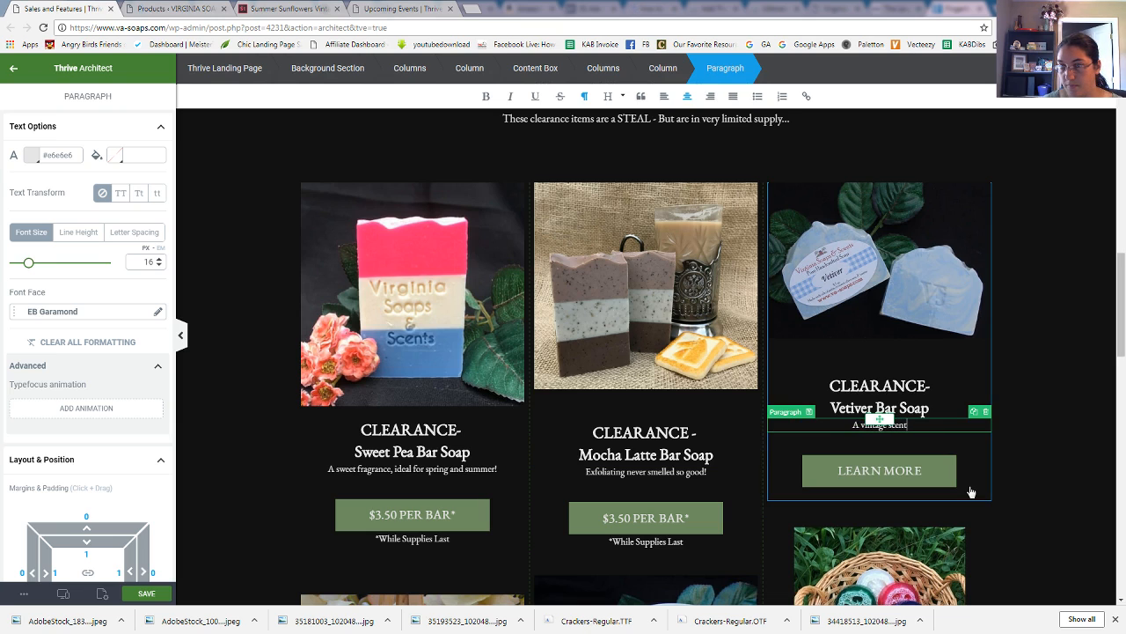
pyautogui.write(', sure to please!')
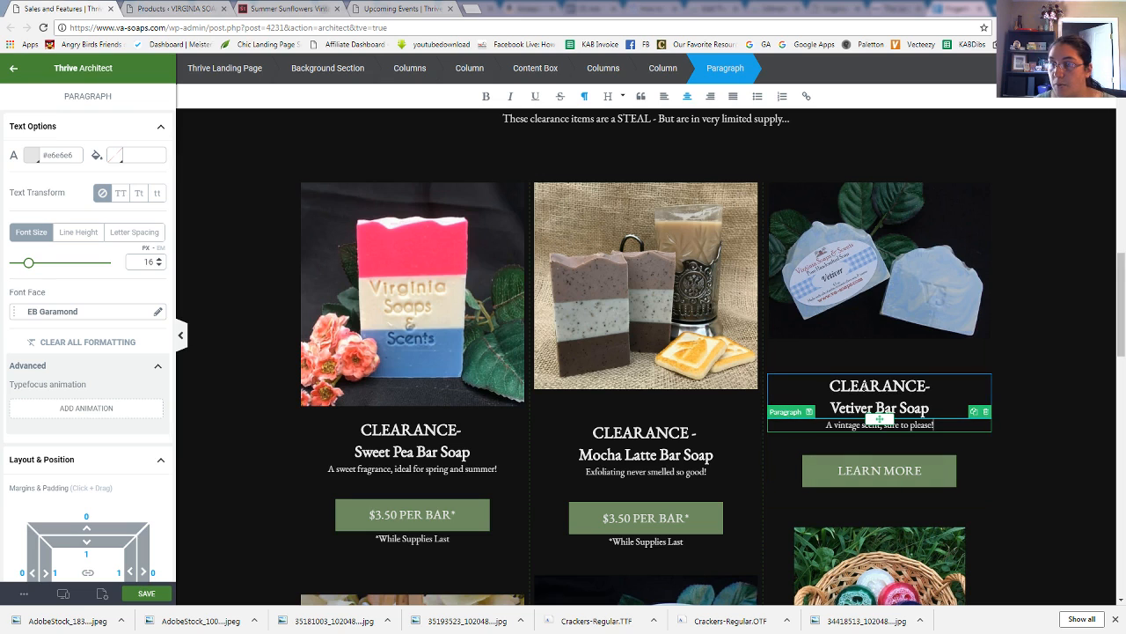
# - Align the product headings by setting the Mocha Latte heading's top margin to -5 and the Vetiver heading's top margin to 75
pyautogui.click(860, 385)
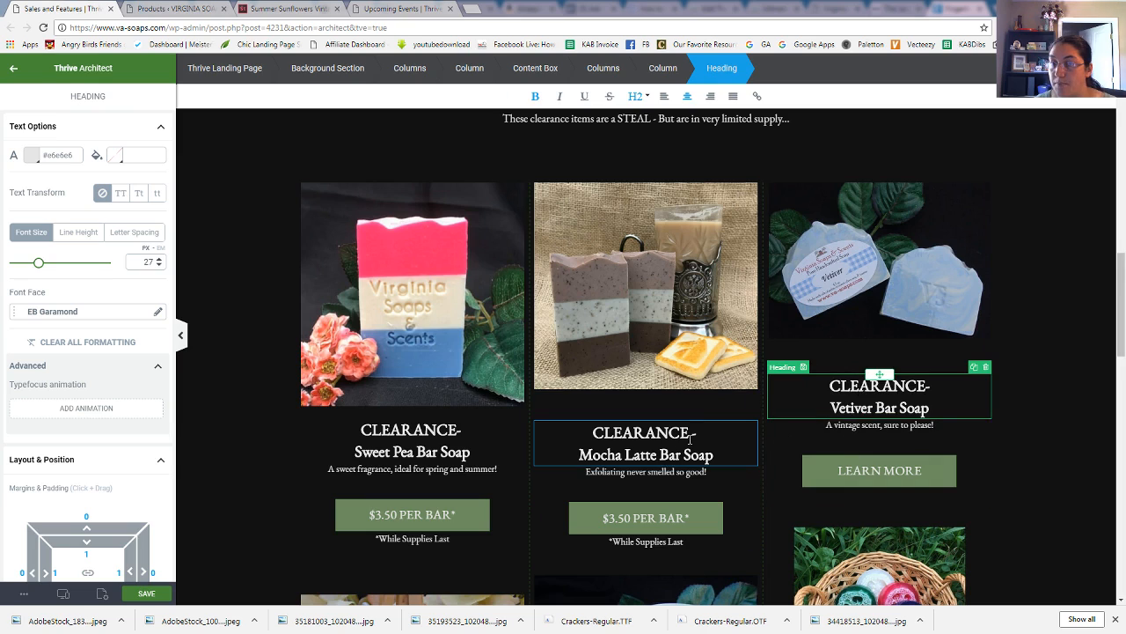
pyautogui.click(605, 432)
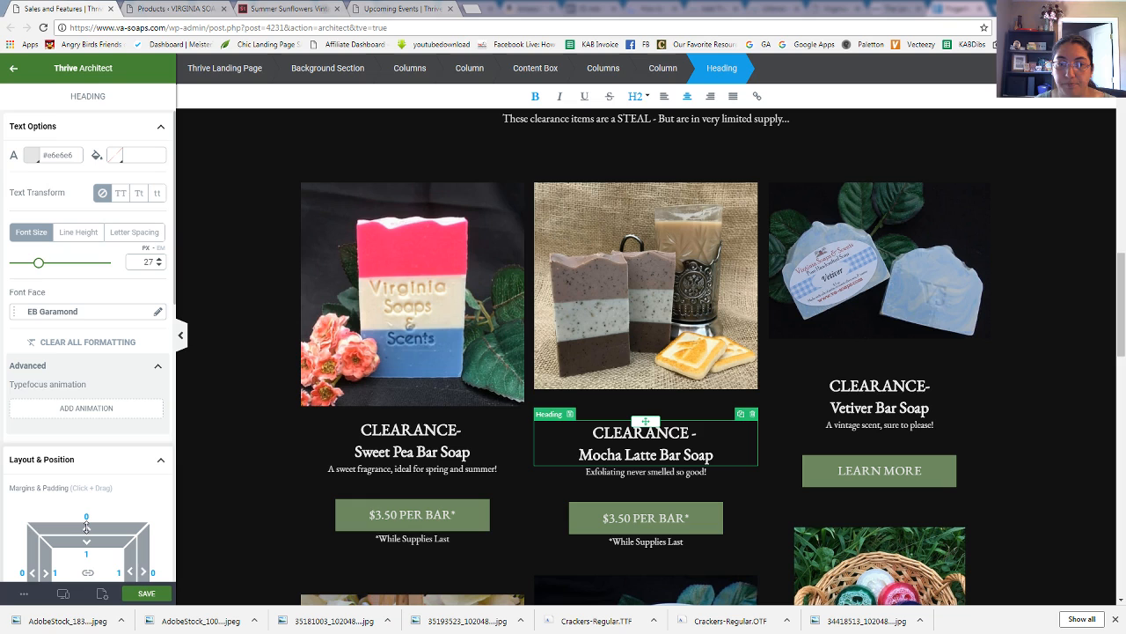
pyautogui.moveTo(86, 528); pyautogui.dragTo(88, 534)
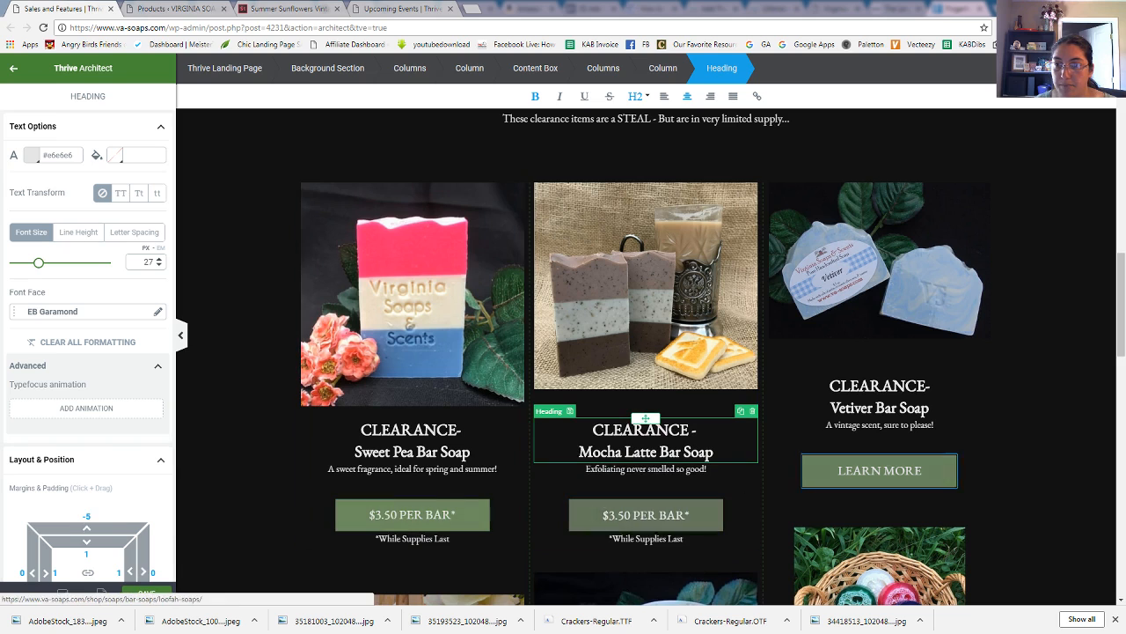
pyautogui.click(871, 384)
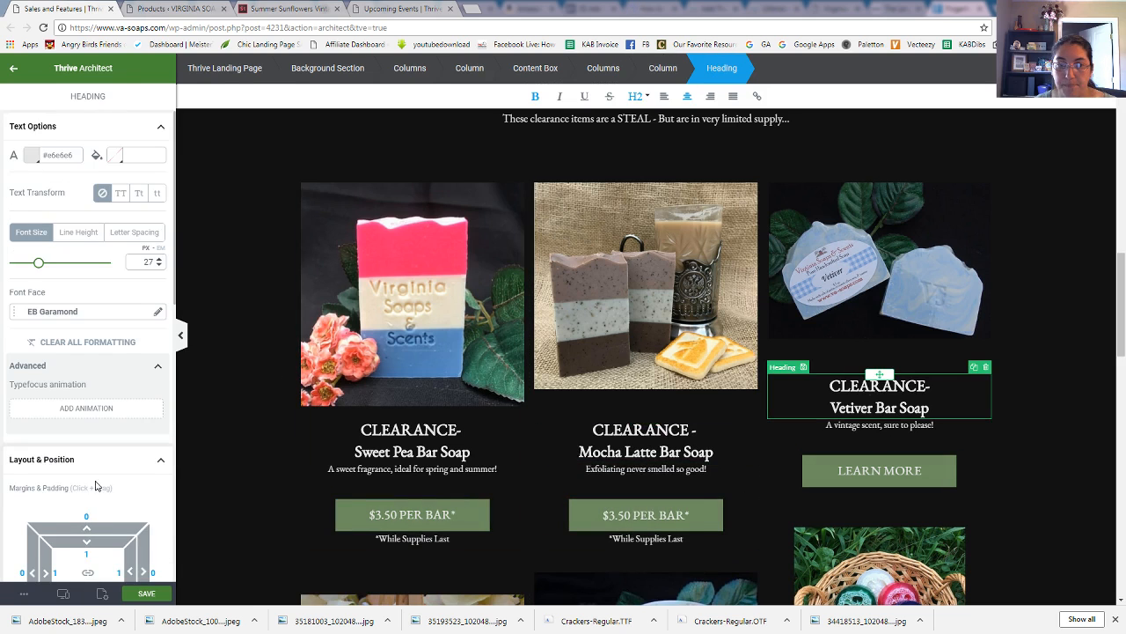
pyautogui.scroll(-2, 99, 486)
pyautogui.moveTo(85, 410); pyautogui.dragTo(107, 327)
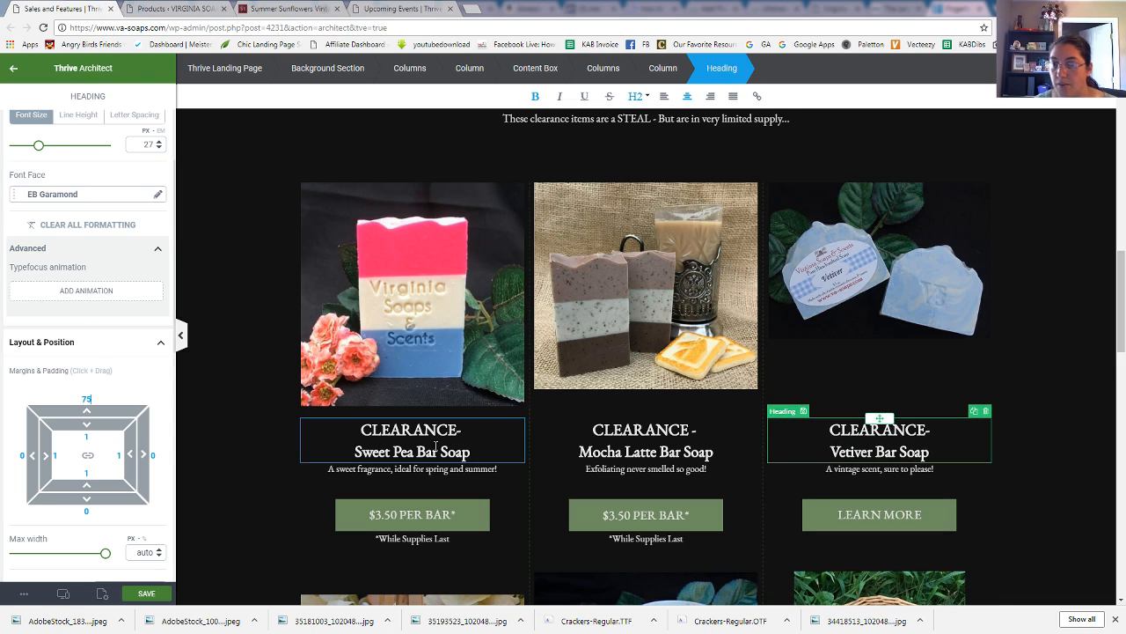
# - Duplicate the "*While Supplies Last" note under the Mocha Latte price button and move the copy beneath the Vetiver button
pyautogui.click(670, 541)
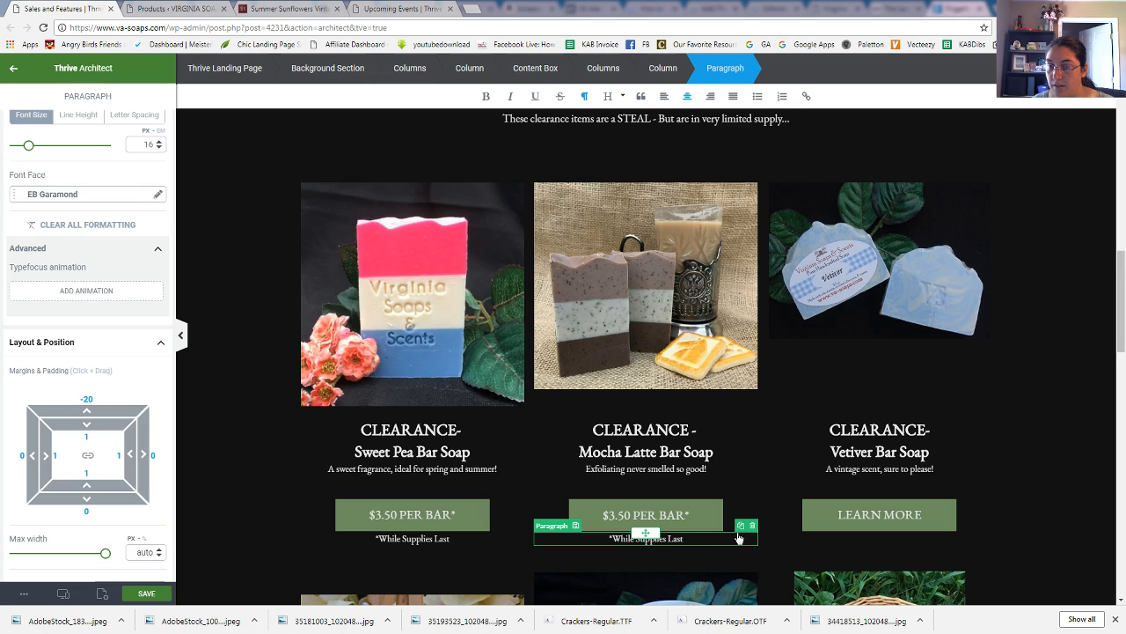
pyautogui.click(740, 527)
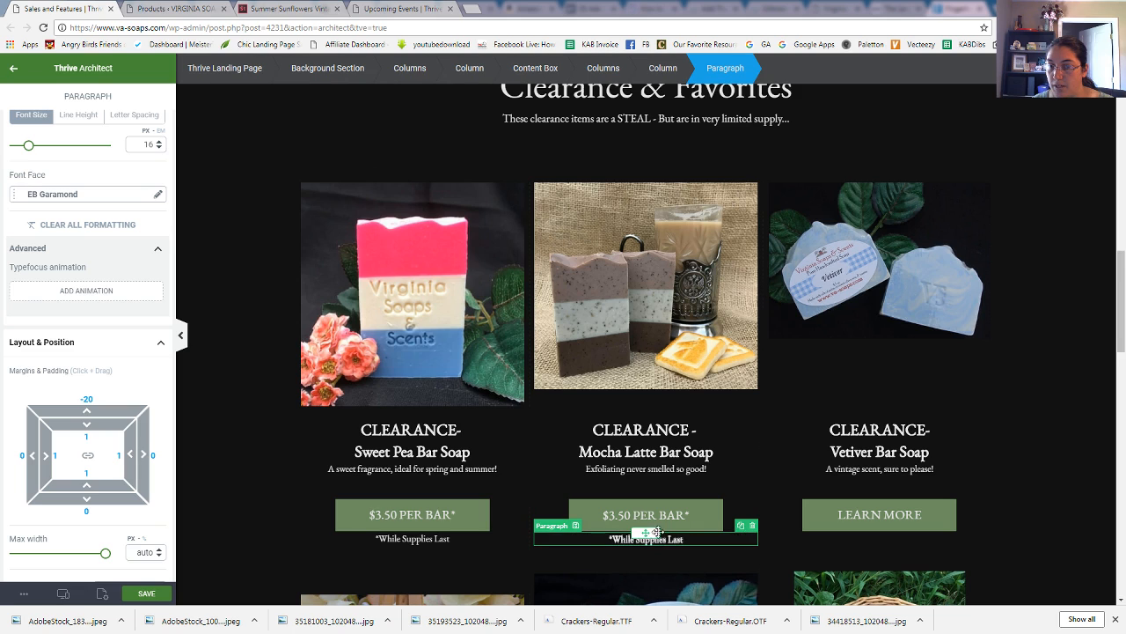
pyautogui.moveTo(646, 533); pyautogui.dragTo(885, 533)
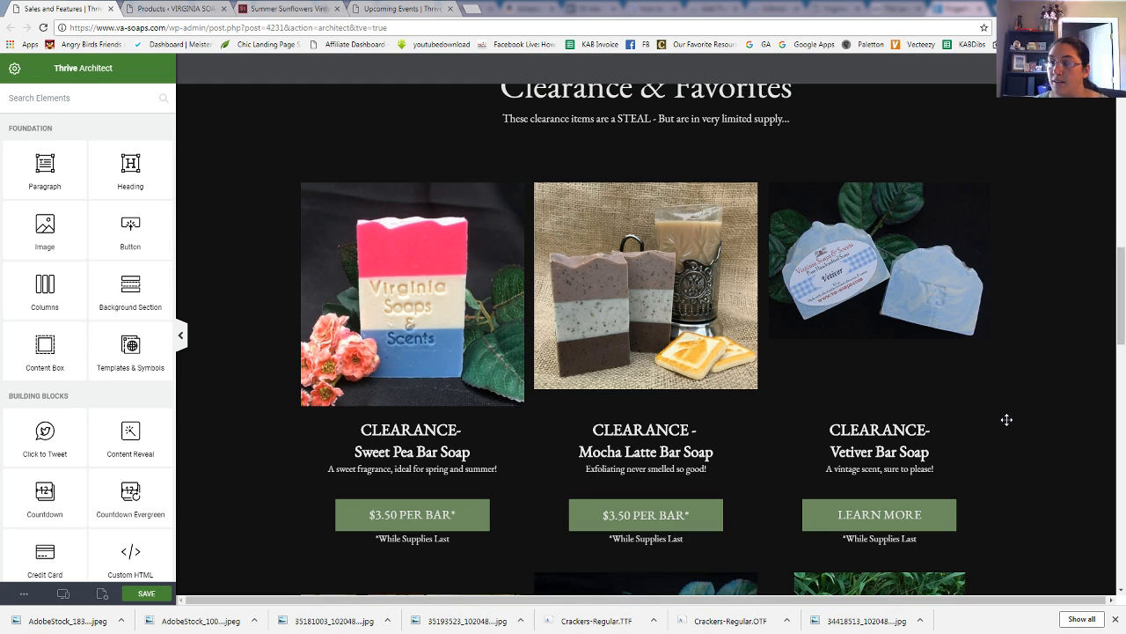
pyautogui.click(878, 289)
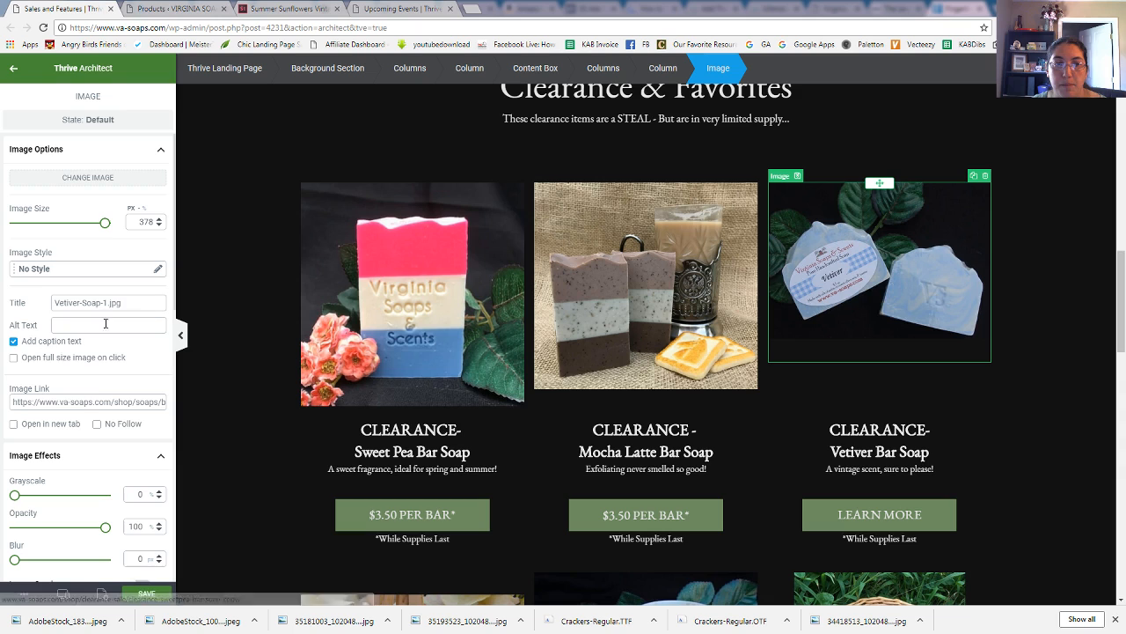
pyautogui.tripleClick(97, 400)
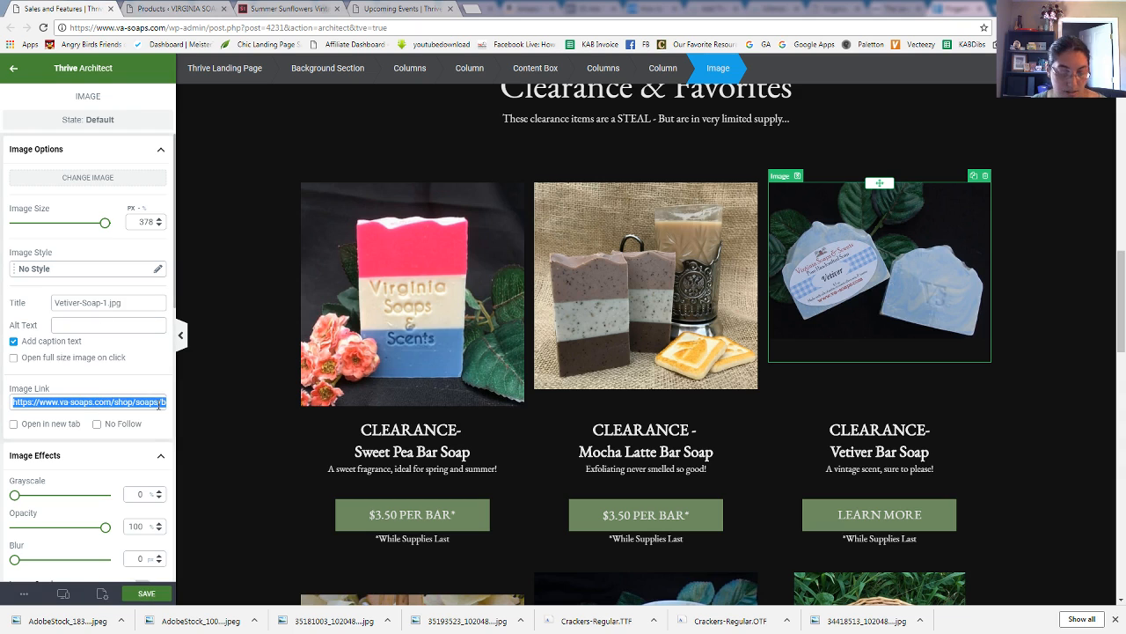
pyautogui.write('https://www.va-soaps.com/shop/soaps/clearance-sale/clearance-vetiver-bar-soap/')
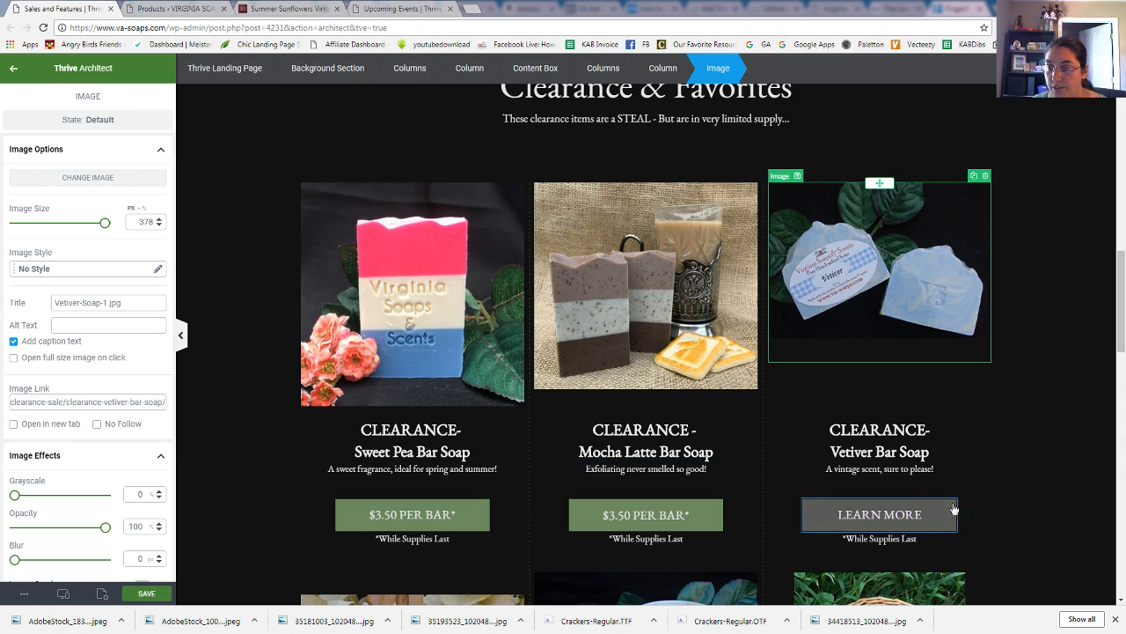
pyautogui.click(880, 515)
pyautogui.doubleClick(103, 383)
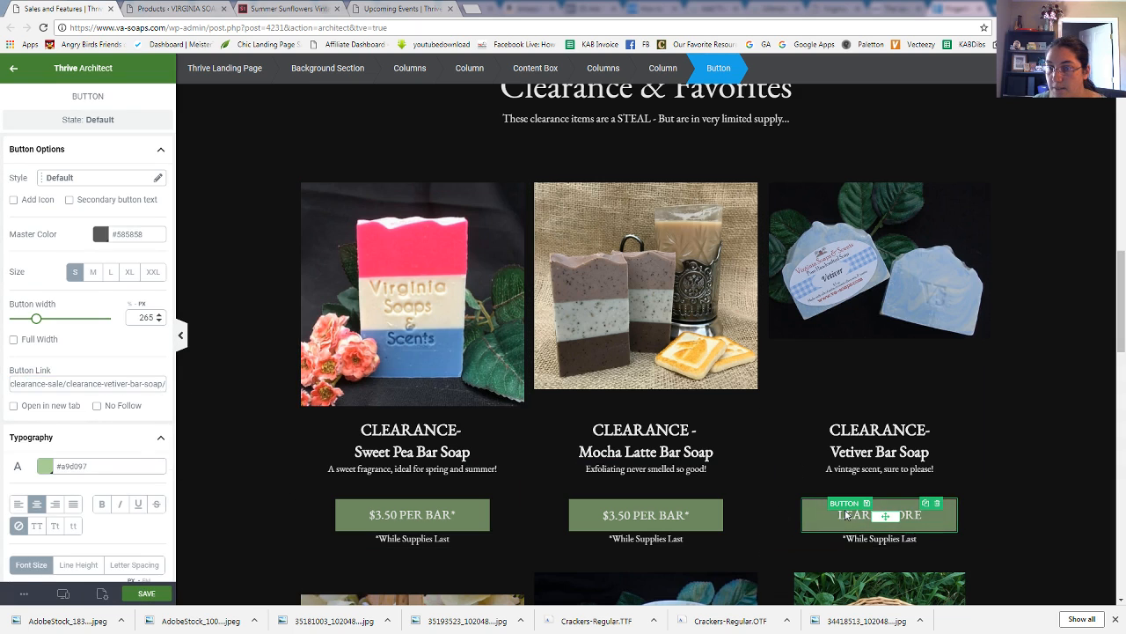
# - Replace the Vetiver button's label with "$3.50 PER BAR"
pyautogui.click(901, 515)
pyautogui.moveTo(897, 515); pyautogui.dragTo(880, 514)
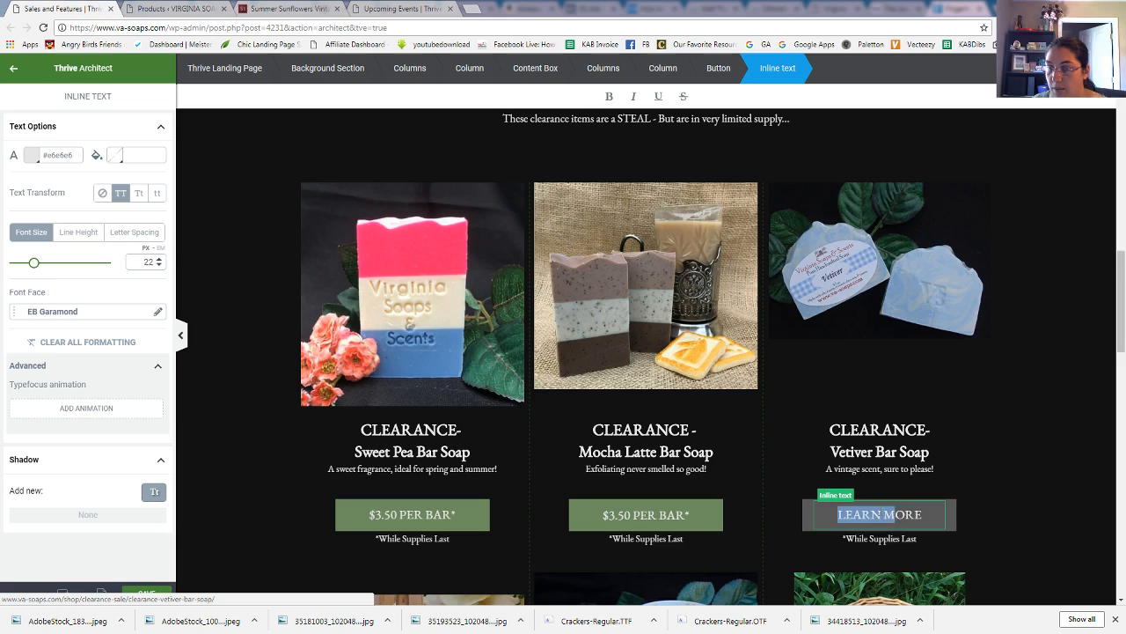
pyautogui.tripleClick(879, 513)
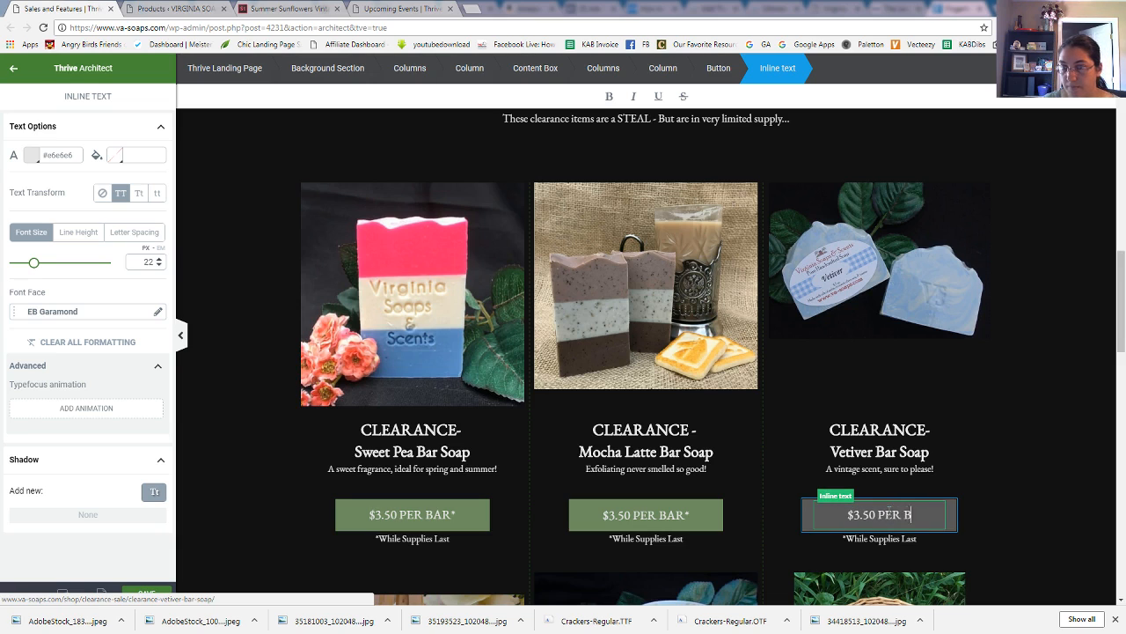
# - Review the ice cream soap promotion and the Clearance & Favorites product rows for layout and content
pyautogui.scroll(-1, 559, 415)
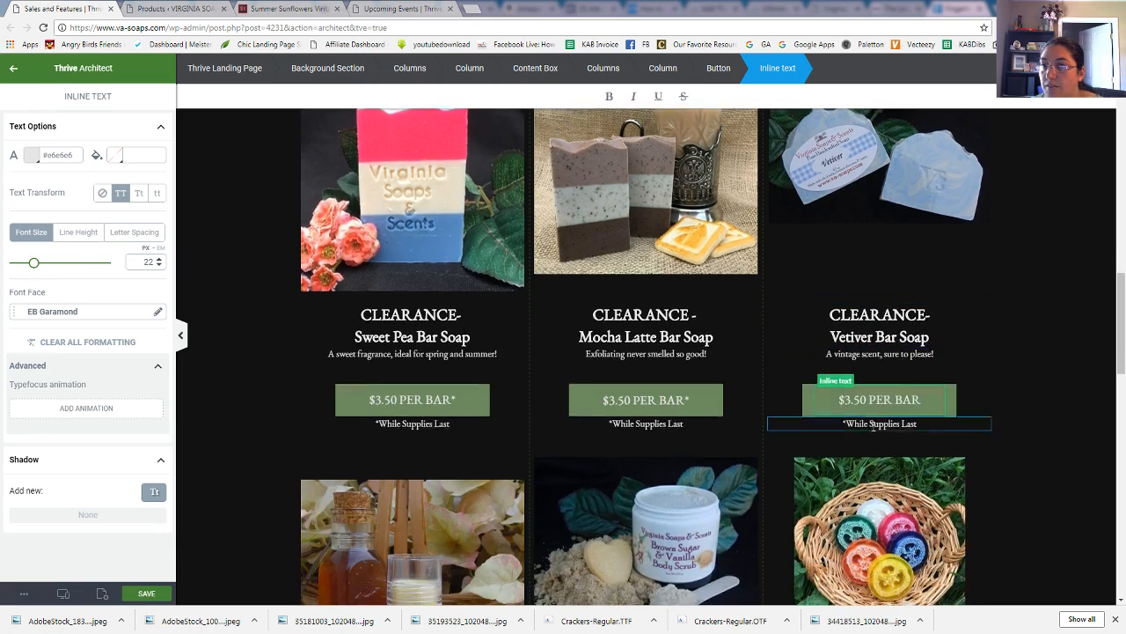
pyautogui.scroll(-1, 558, 416)
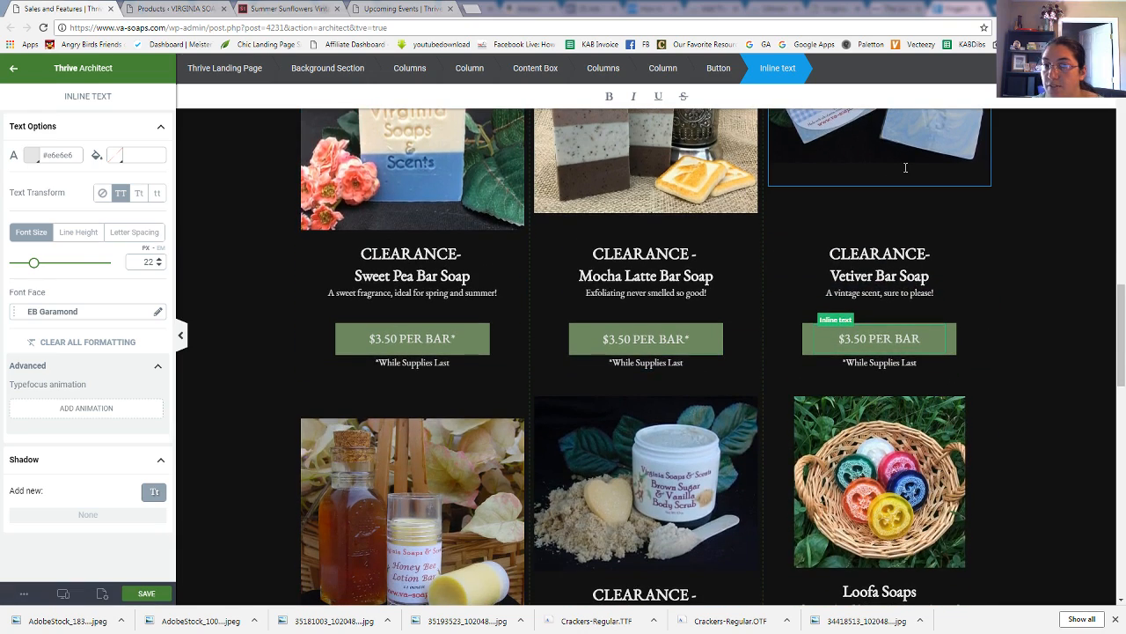
pyautogui.scroll(6, 824, 402)
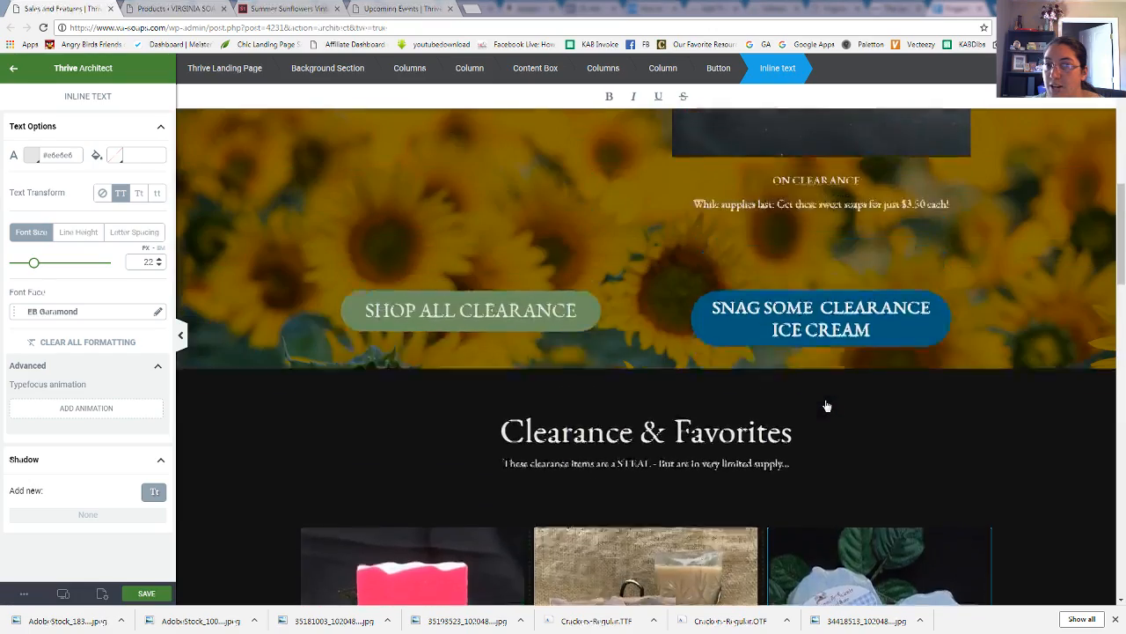
pyautogui.scroll(1, 826, 406)
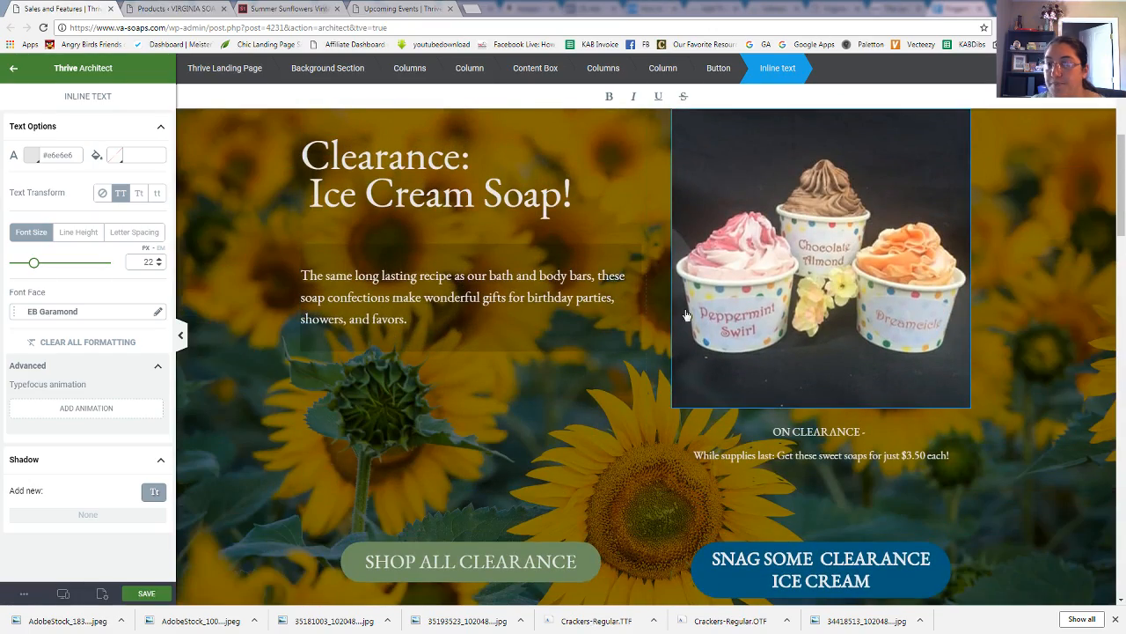
pyautogui.scroll(-4, 845, 347)
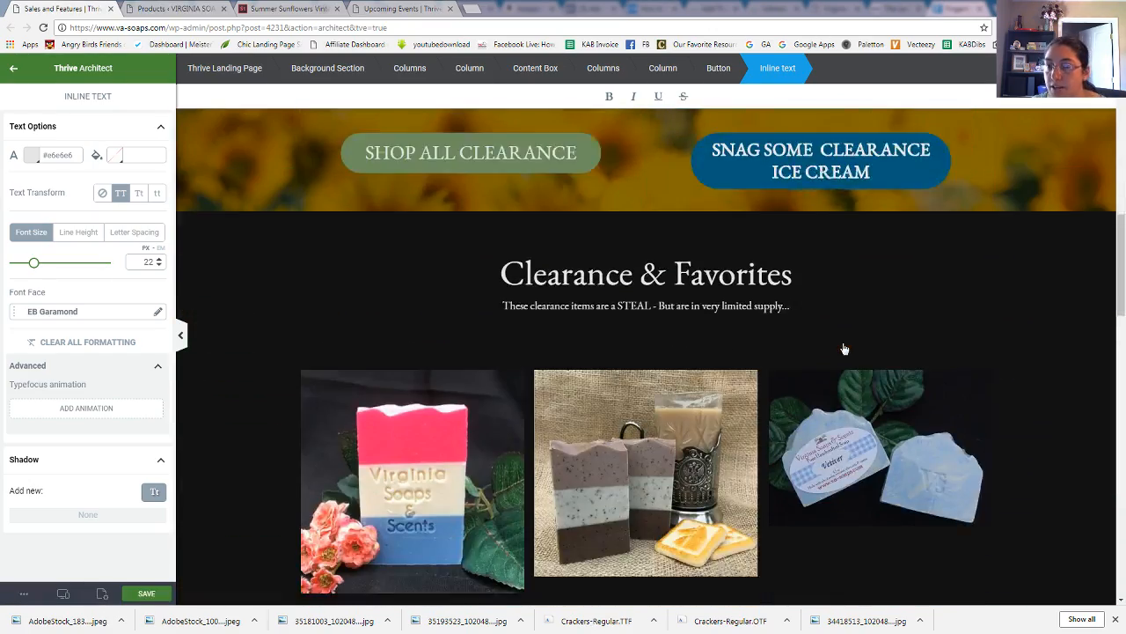
pyautogui.scroll(4, 844, 350)
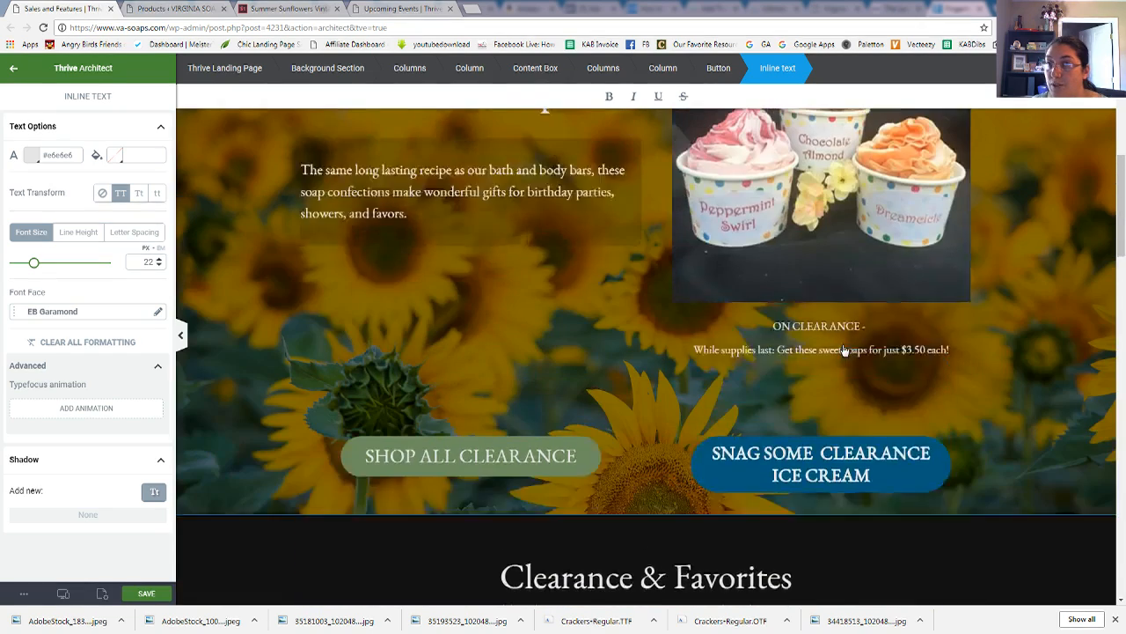
pyautogui.scroll(1, 844, 350)
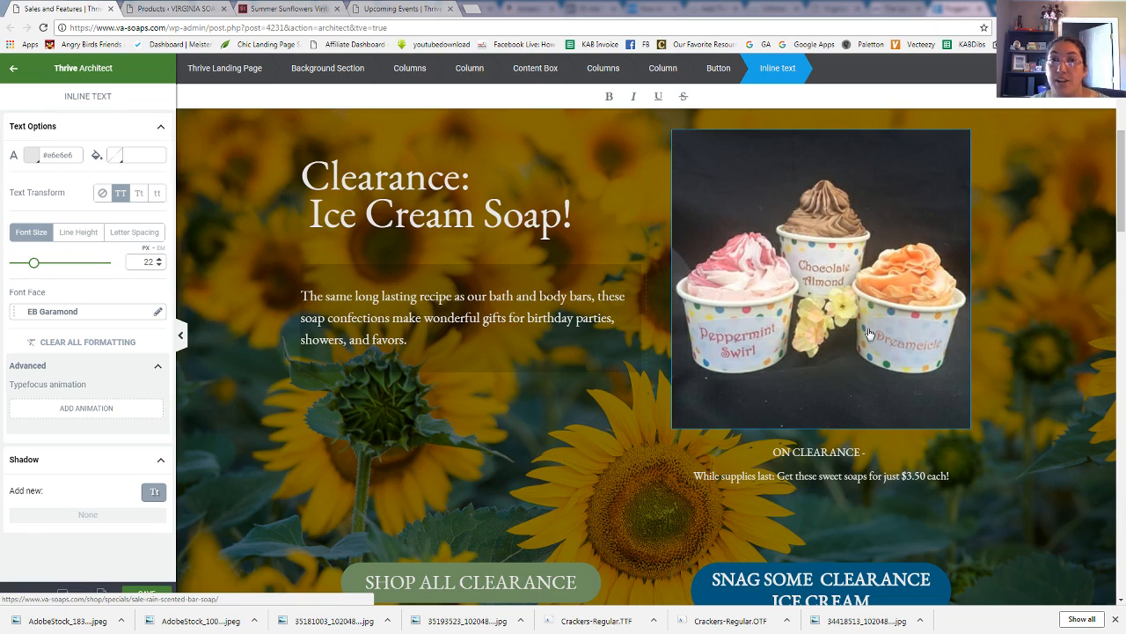
pyautogui.scroll(-10, 869, 333)
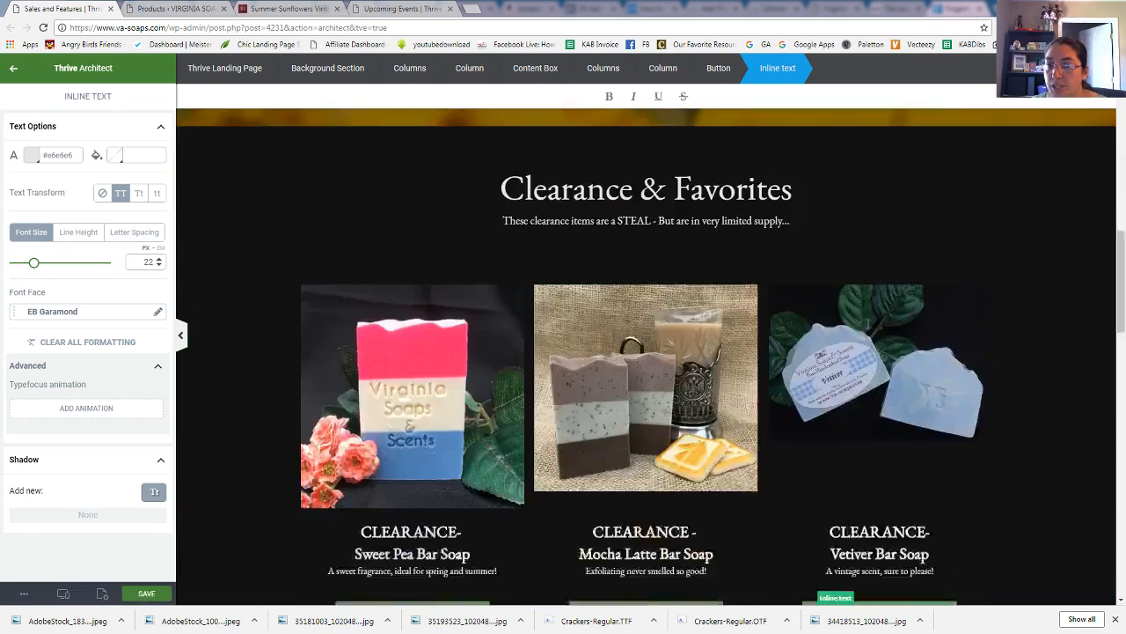
pyautogui.scroll(-5, 869, 324)
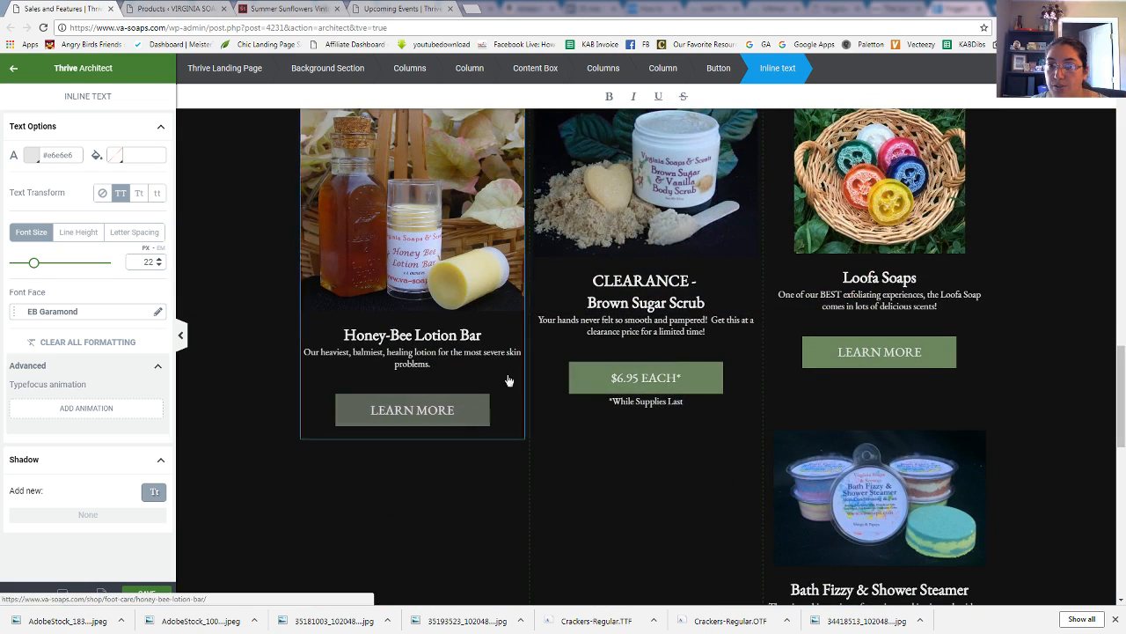
# - Set the Honey-Bee Lotion Bar image's top margin to 0
pyautogui.scroll(1, 706, 358)
pyautogui.scroll(1, 705, 359)
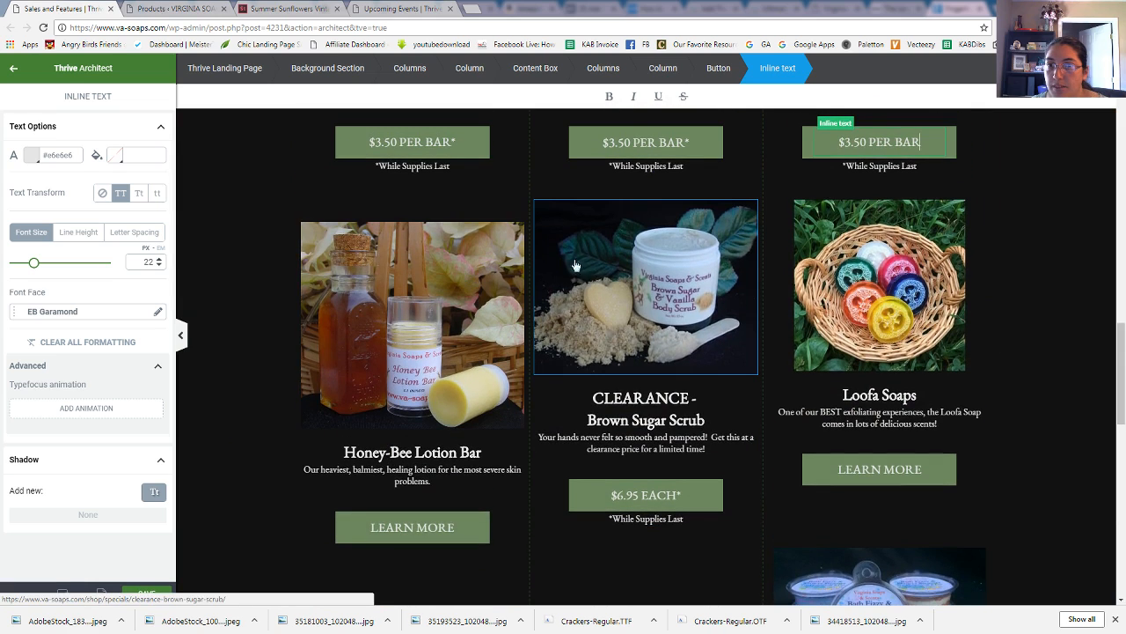
pyautogui.click(599, 265)
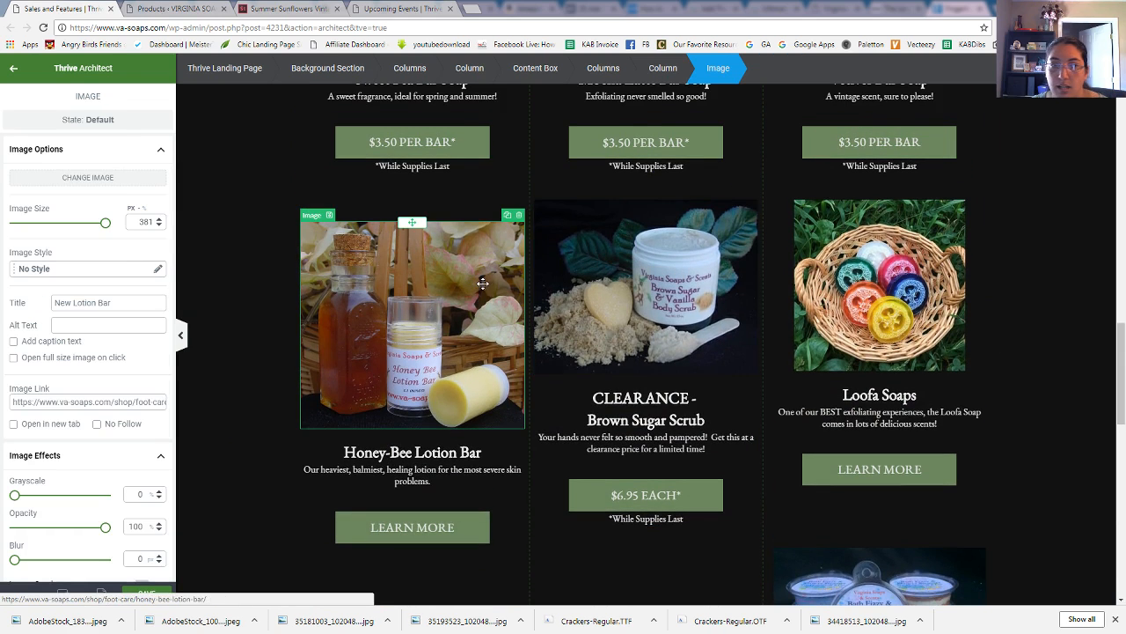
pyautogui.click(413, 299)
pyautogui.scroll(-5, 81, 253)
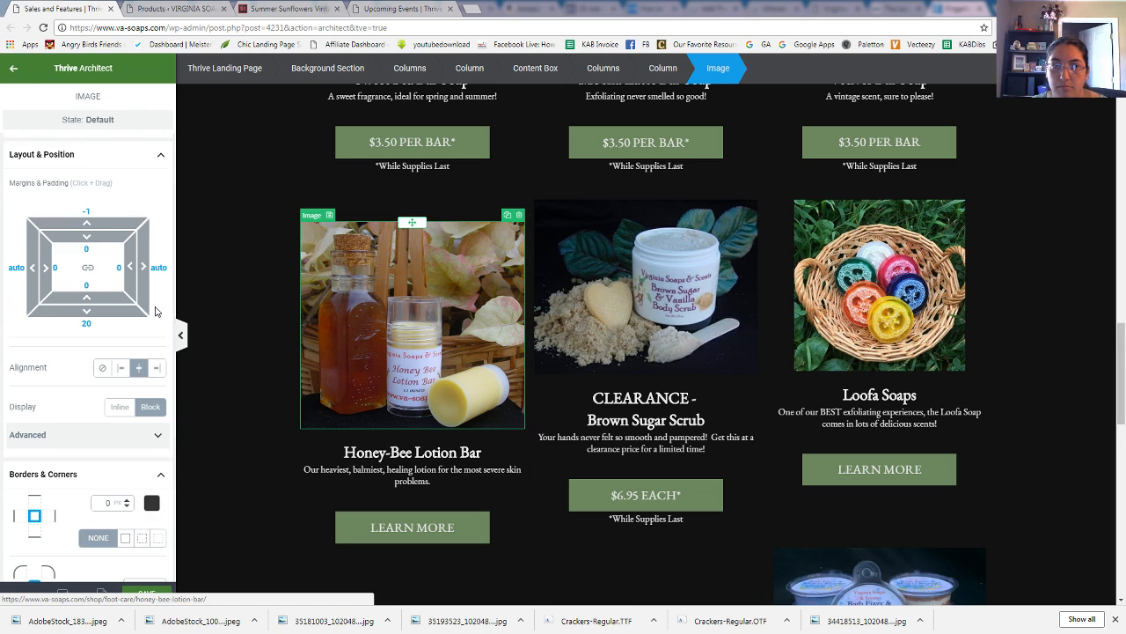
pyautogui.scroll(1, 305, 323)
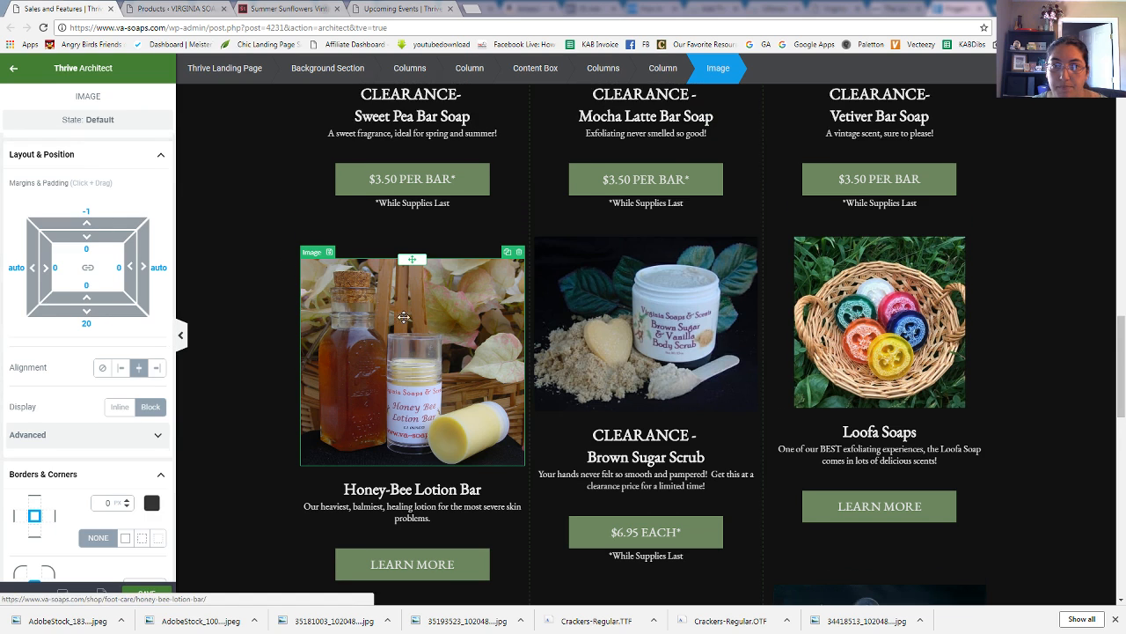
pyautogui.moveTo(85, 221); pyautogui.dragTo(86, 222)
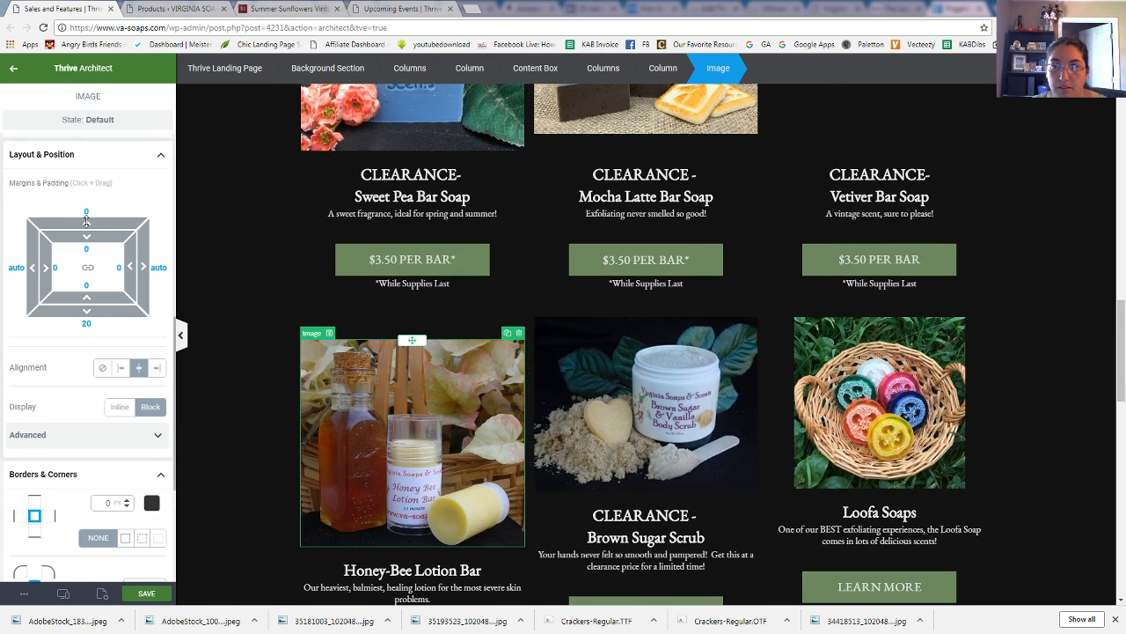
# - Set the top margin of the Brown Sugar Scrub image to 37 and of the Loofa Soaps image to 40
pyautogui.click(551, 391)
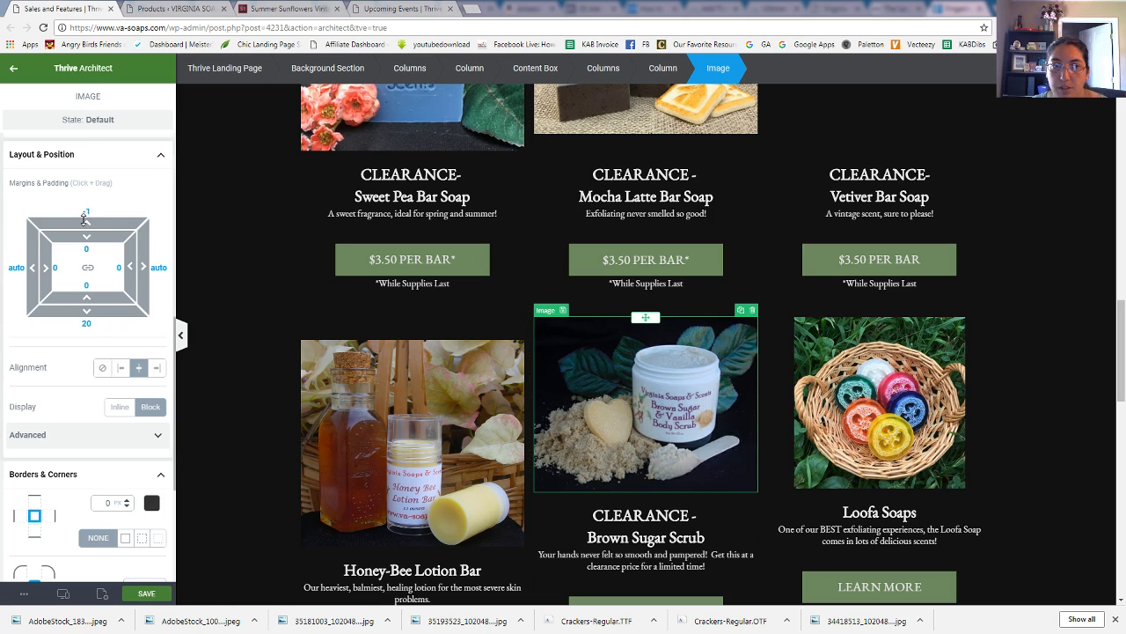
pyautogui.moveTo(83, 218); pyautogui.dragTo(94, 177)
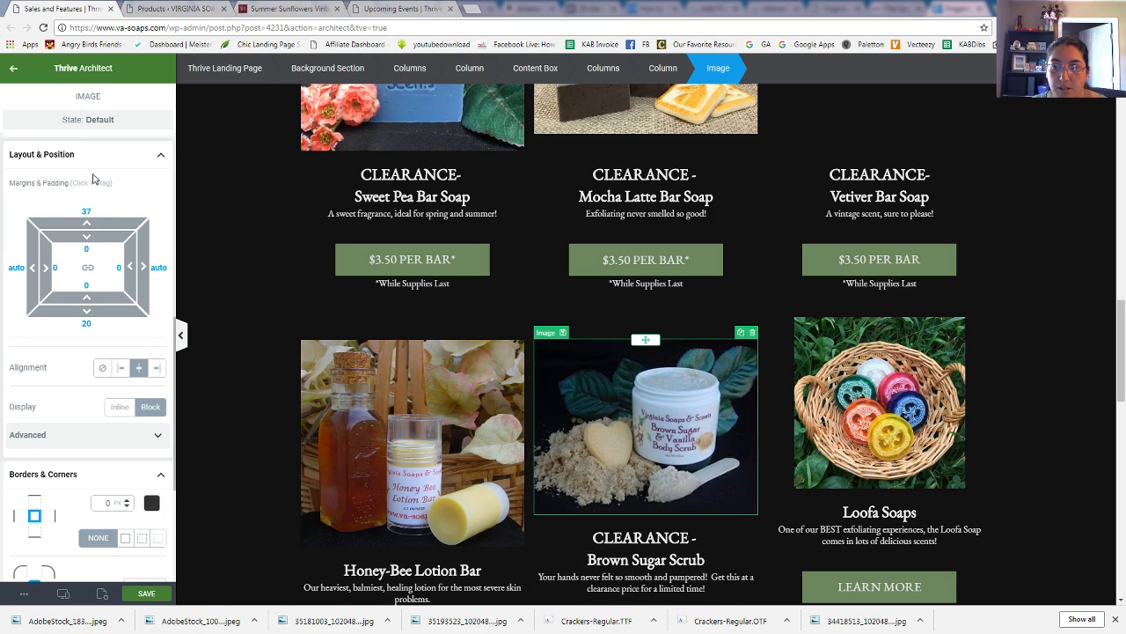
pyautogui.click(880, 391)
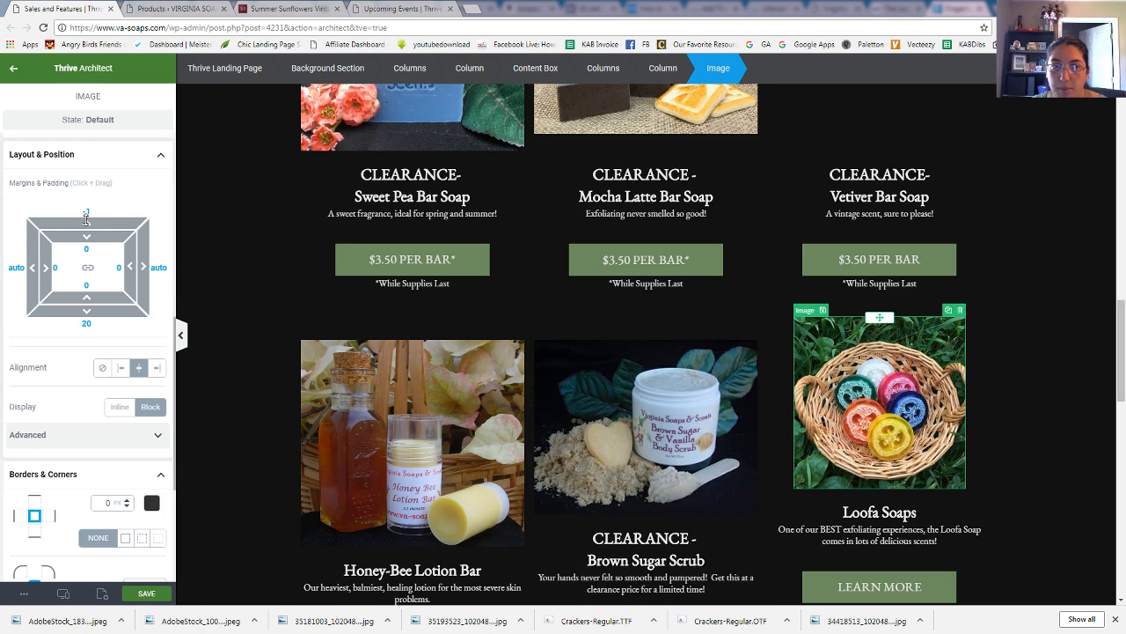
pyautogui.moveTo(84, 220); pyautogui.dragTo(105, 180)
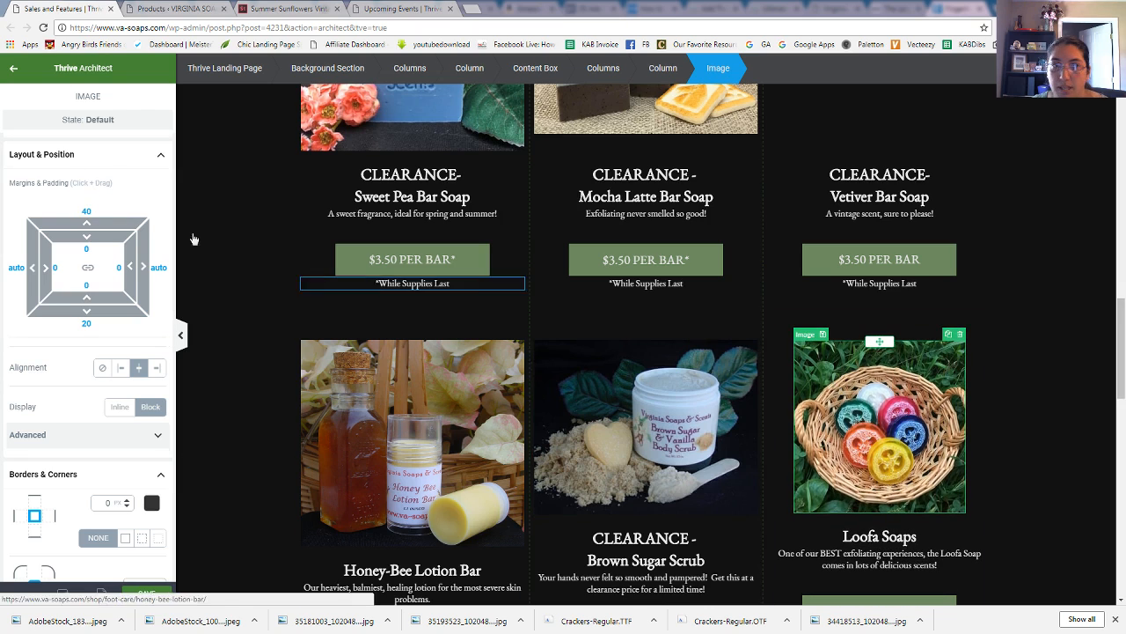
# - Enlarge the Loofa Soaps image to a size of 359 px
pyautogui.scroll(5, 97, 187)
pyautogui.moveTo(84, 227); pyautogui.dragTo(102, 225)
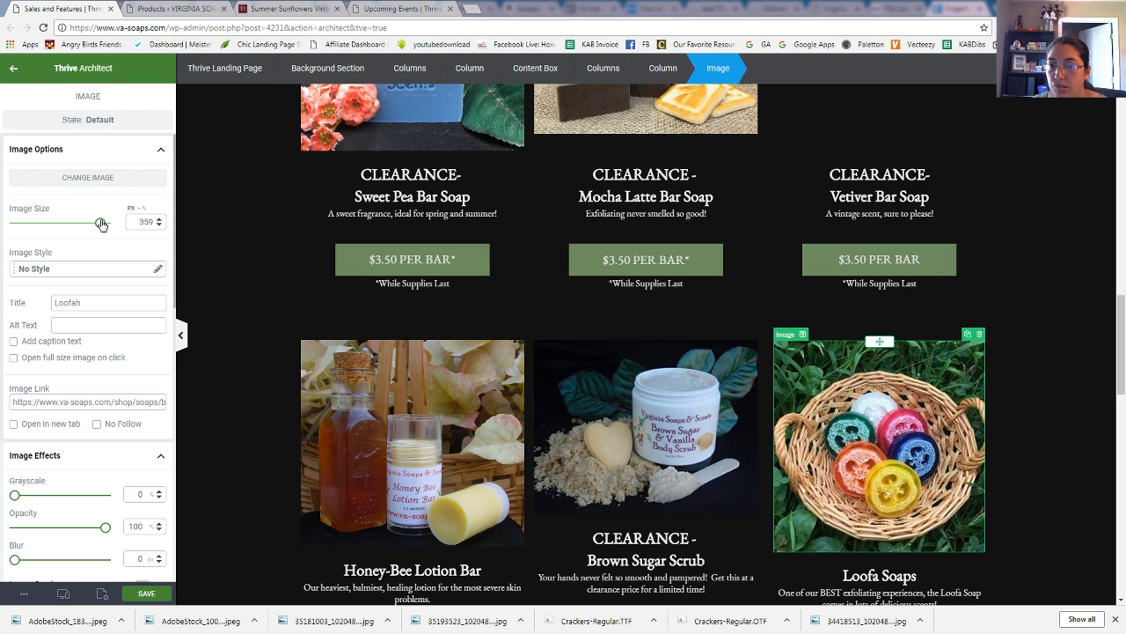
# - Set the top margin of the "CLEARANCE - Brown Sugar Scrub" heading to 18
pyautogui.scroll(-2, 619, 371)
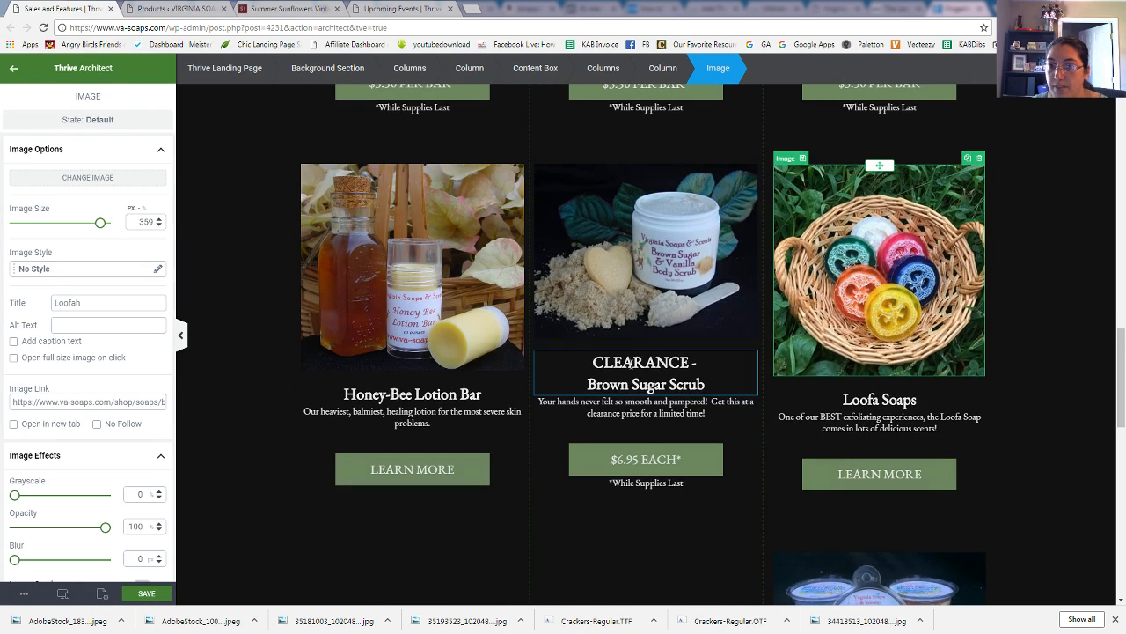
pyautogui.click(645, 369)
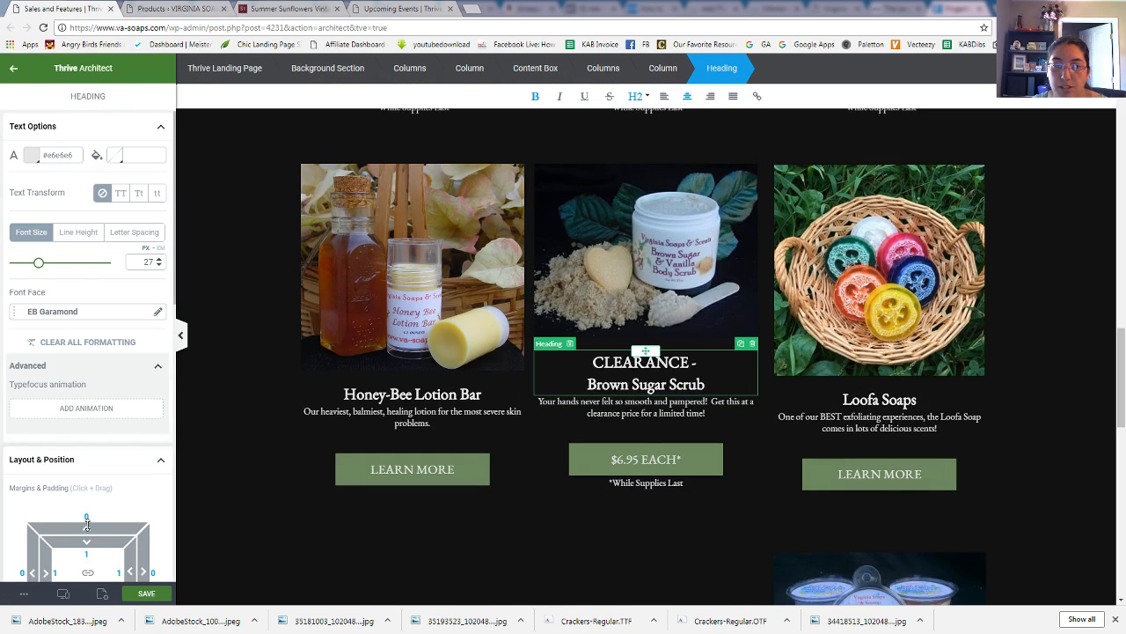
pyautogui.moveTo(88, 524); pyautogui.dragTo(93, 511)
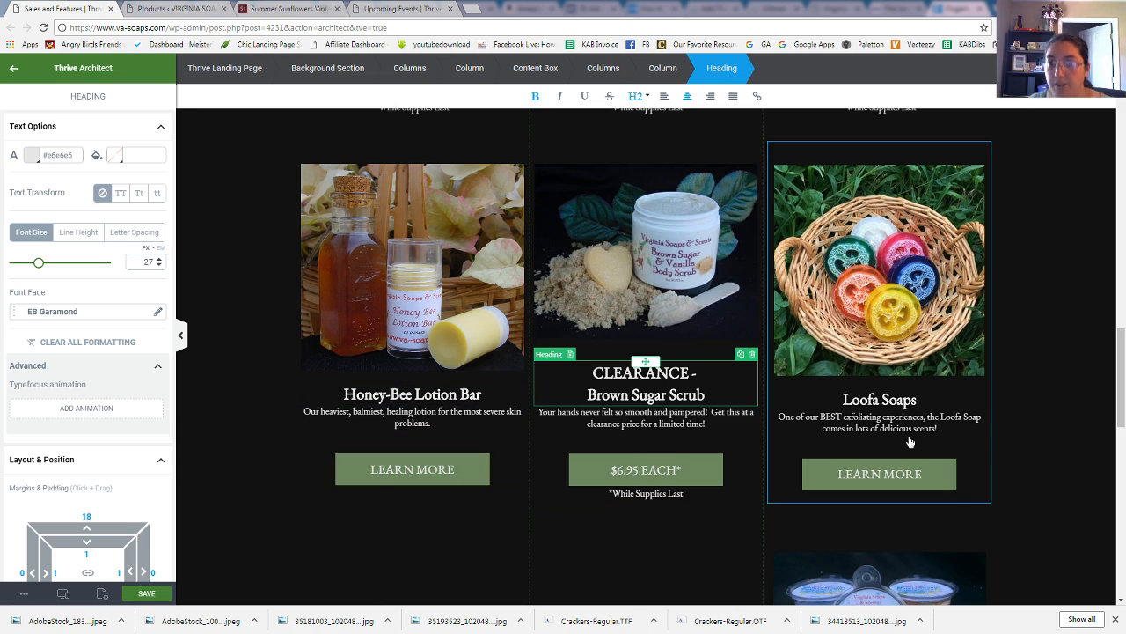
# - Move the Bath Fizzy & Shower Steamer content box into the middle column, beneath the Brown Sugar Scrub product
pyautogui.scroll(-2, 1036, 298)
pyautogui.scroll(-1, 1036, 298)
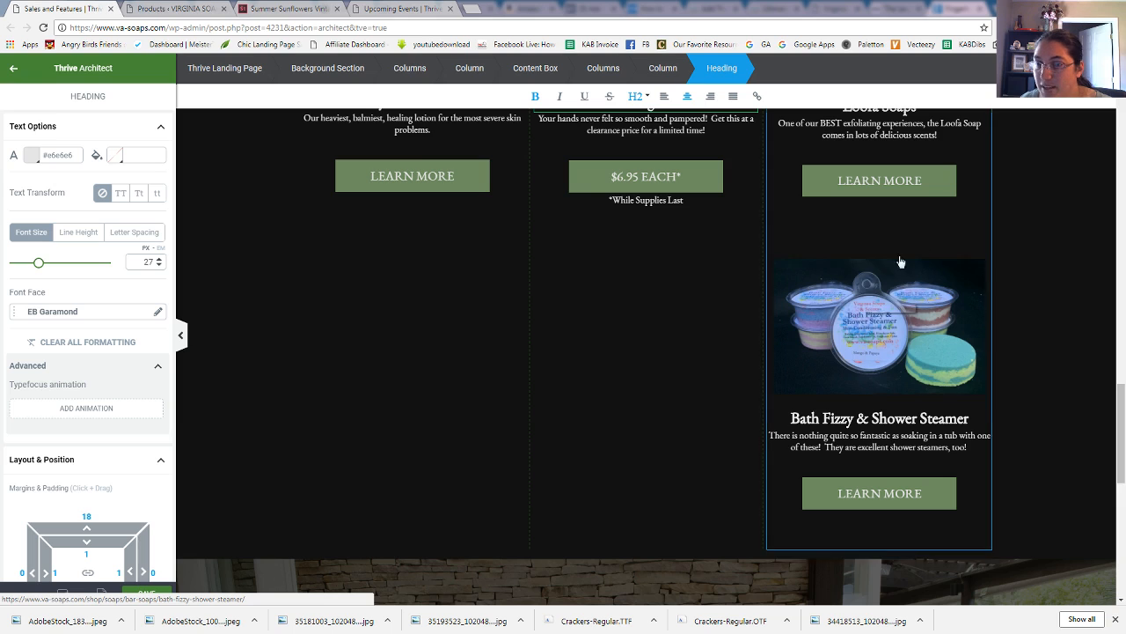
pyautogui.click(866, 290)
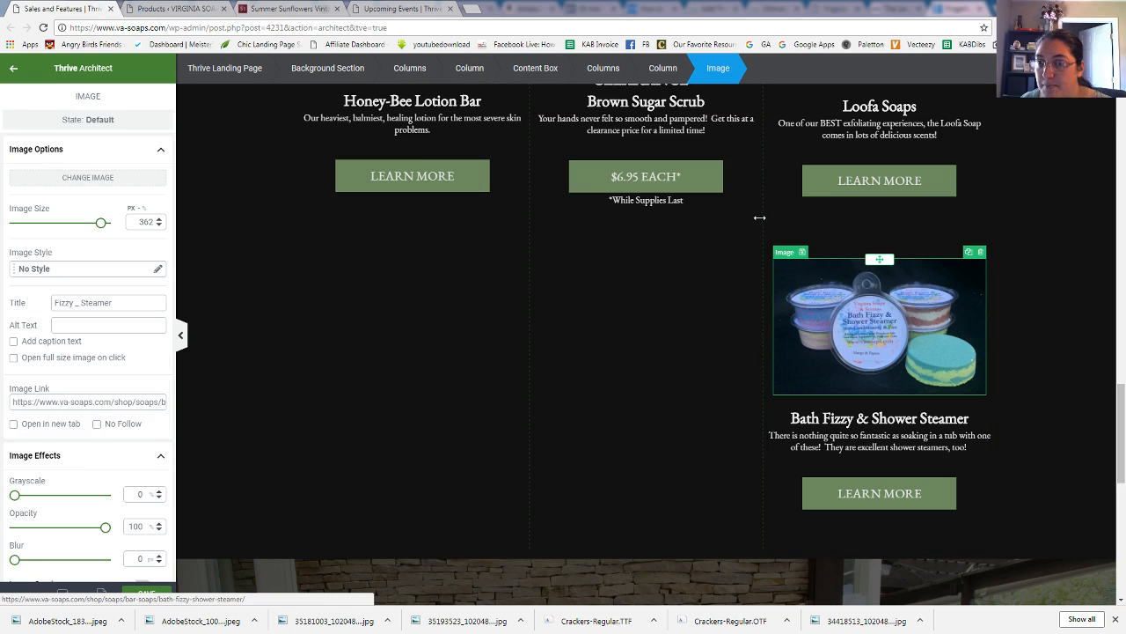
pyautogui.click(536, 67)
pyautogui.moveTo(881, 256); pyautogui.dragTo(641, 230)
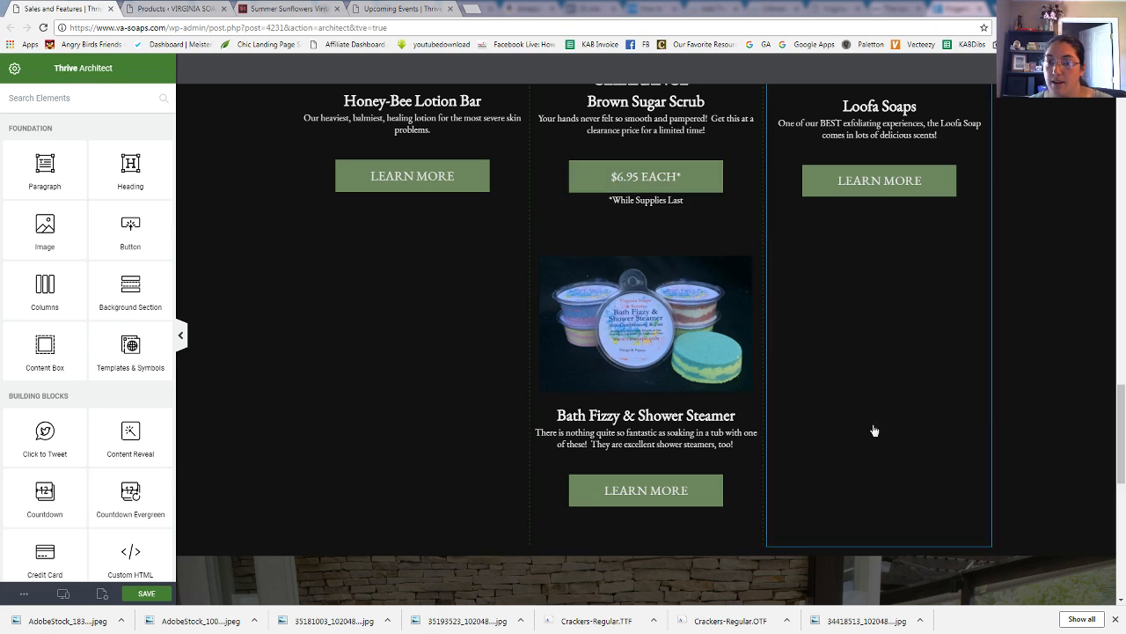
# - Review the whole page from the product rows and newsletter footer up to the ice cream soap promotion for alignment and content
pyautogui.scroll(2, 1091, 374)
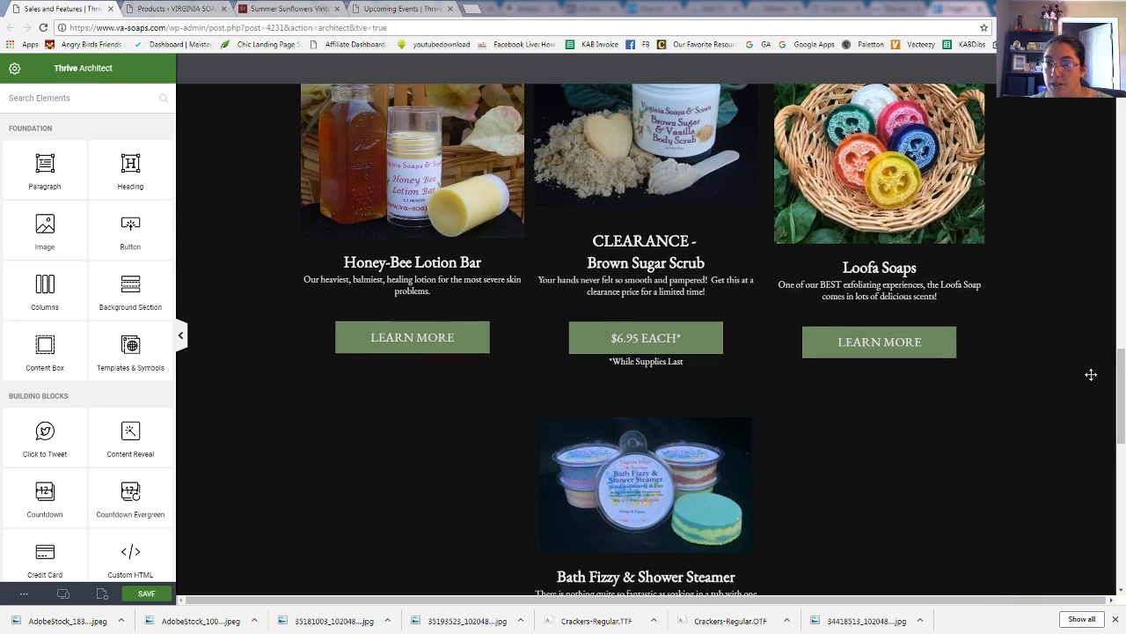
pyautogui.scroll(5, 1089, 374)
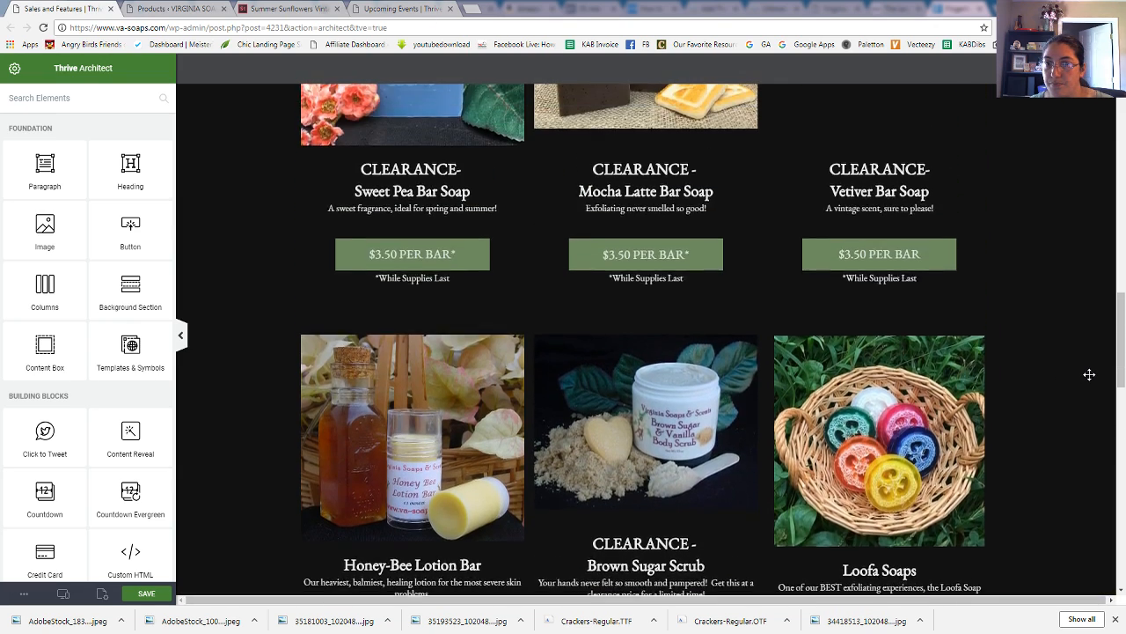
pyautogui.scroll(1, 1089, 374)
pyautogui.scroll(-7, 1089, 374)
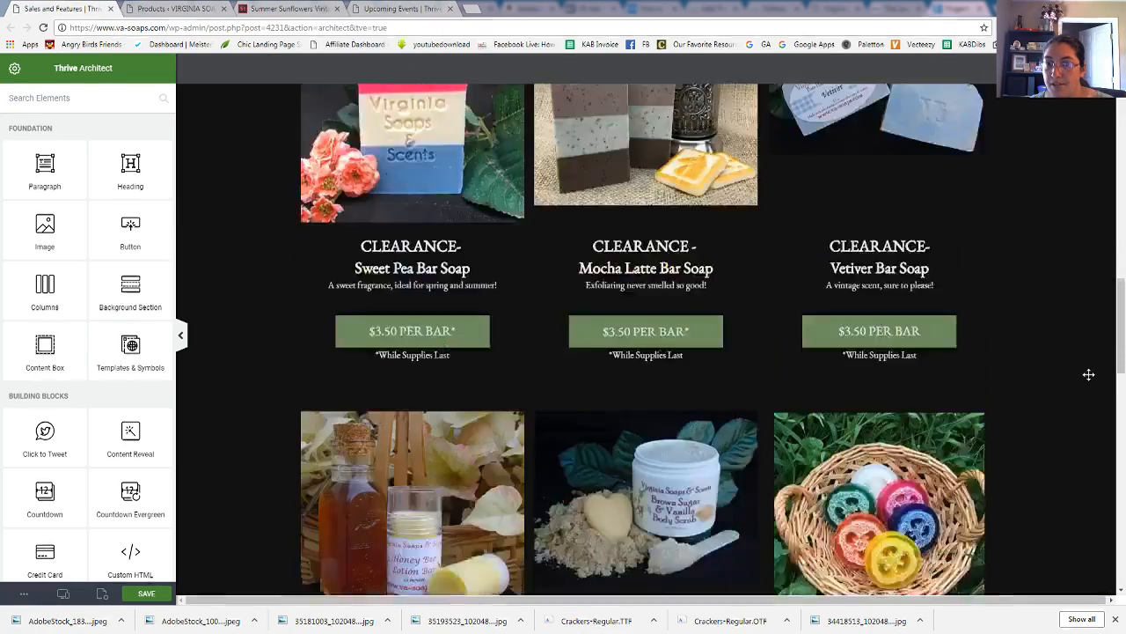
pyautogui.scroll(-8, 1089, 374)
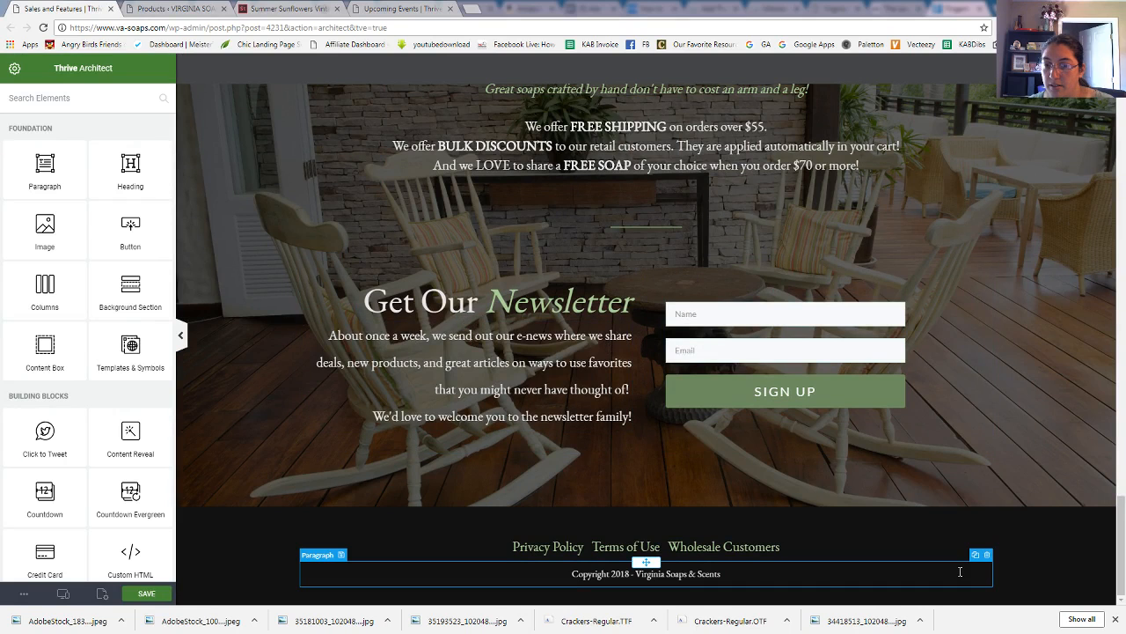
pyautogui.scroll(6, 960, 572)
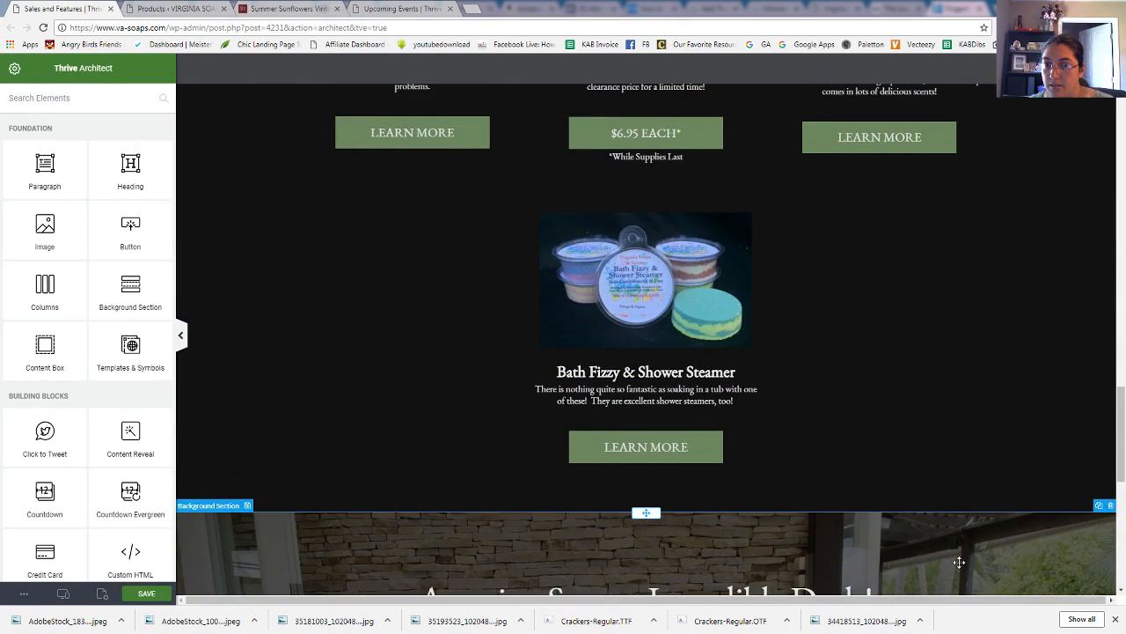
pyautogui.scroll(4, 960, 562)
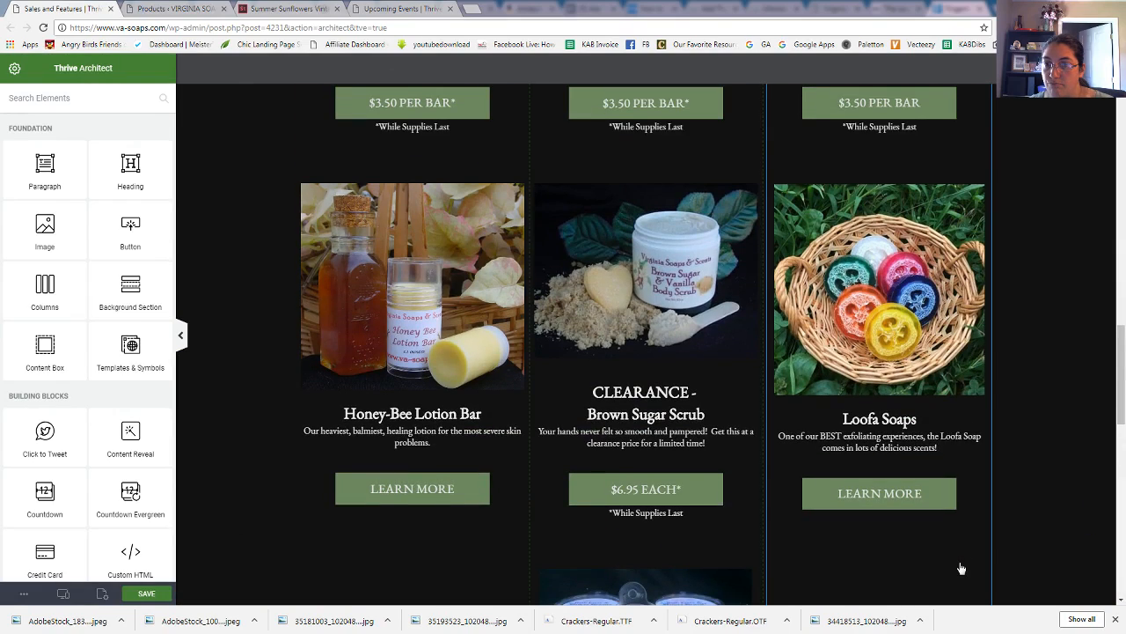
pyautogui.scroll(4, 961, 569)
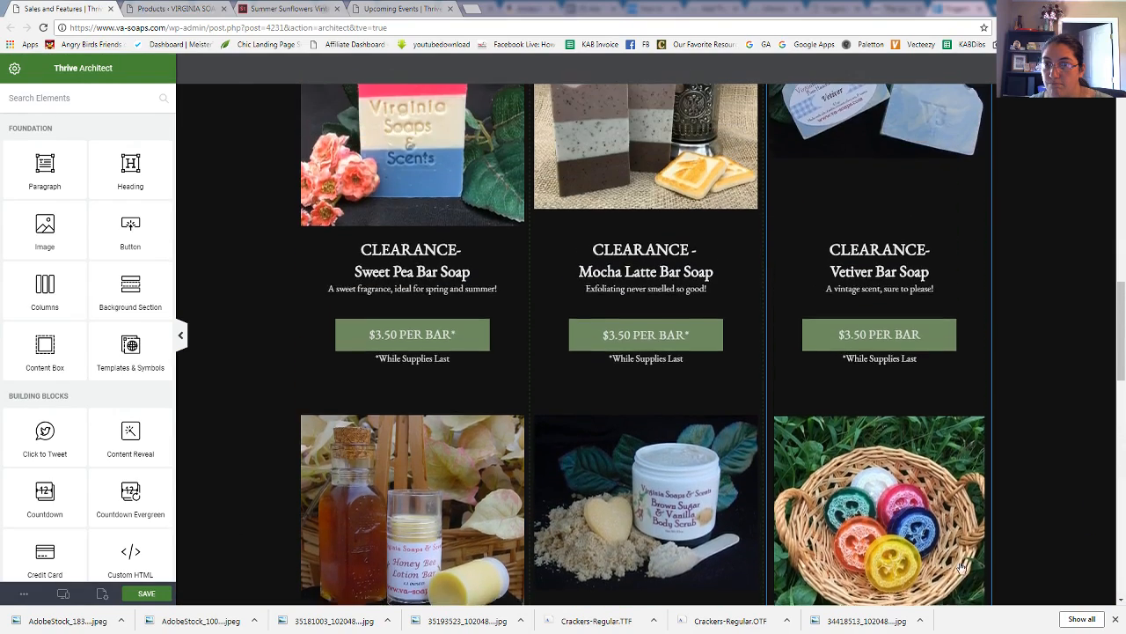
pyautogui.scroll(1, 961, 565)
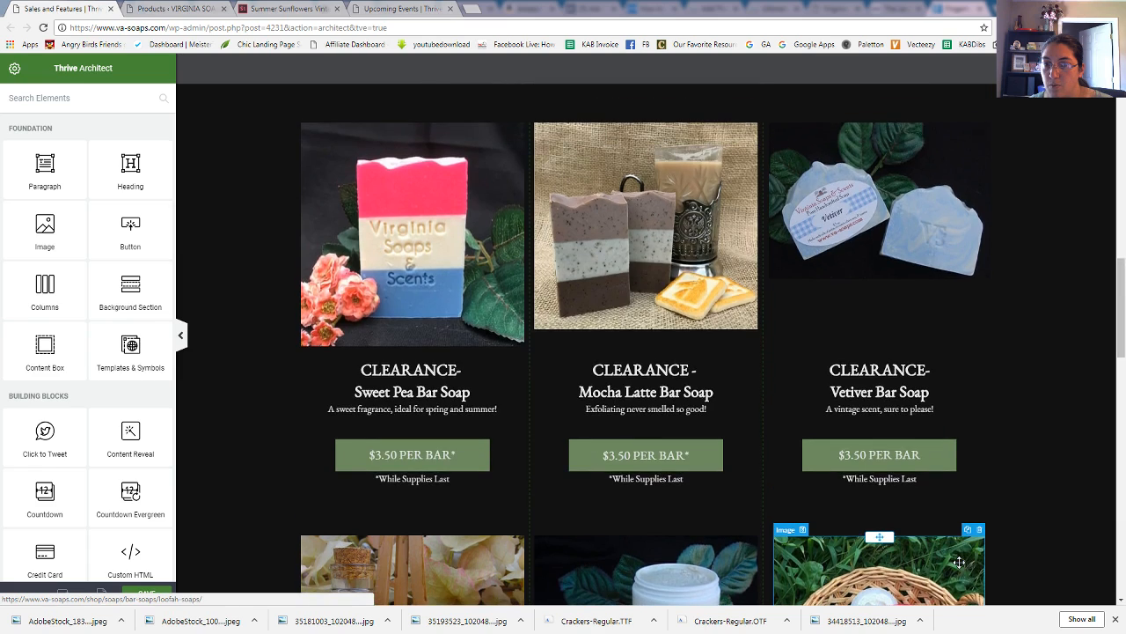
pyautogui.scroll(4, 960, 563)
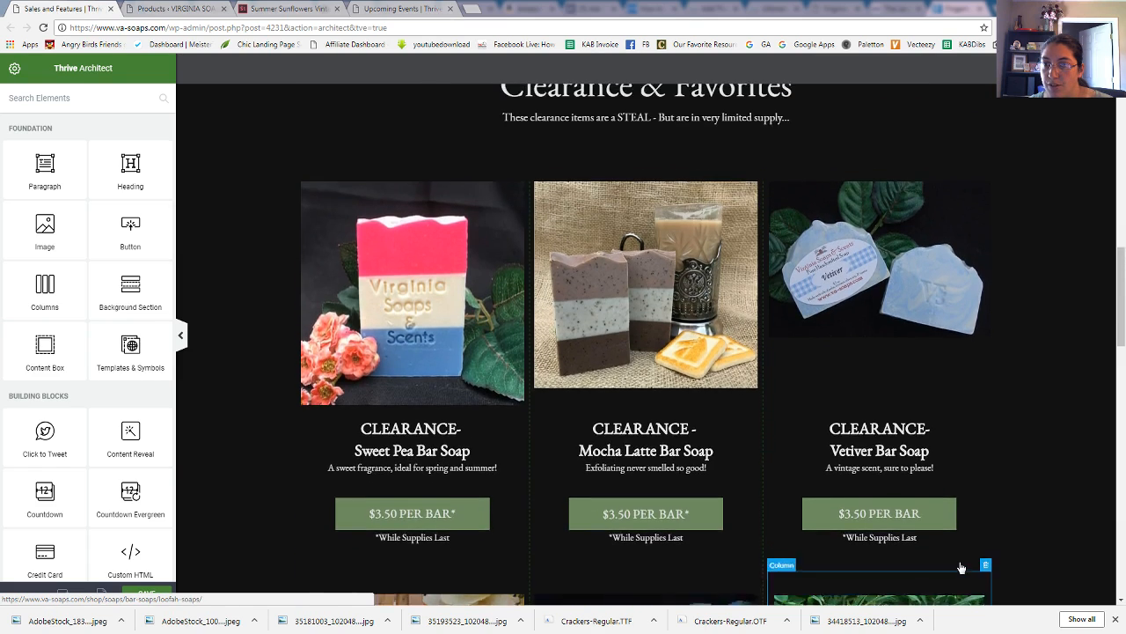
pyautogui.scroll(1, 962, 568)
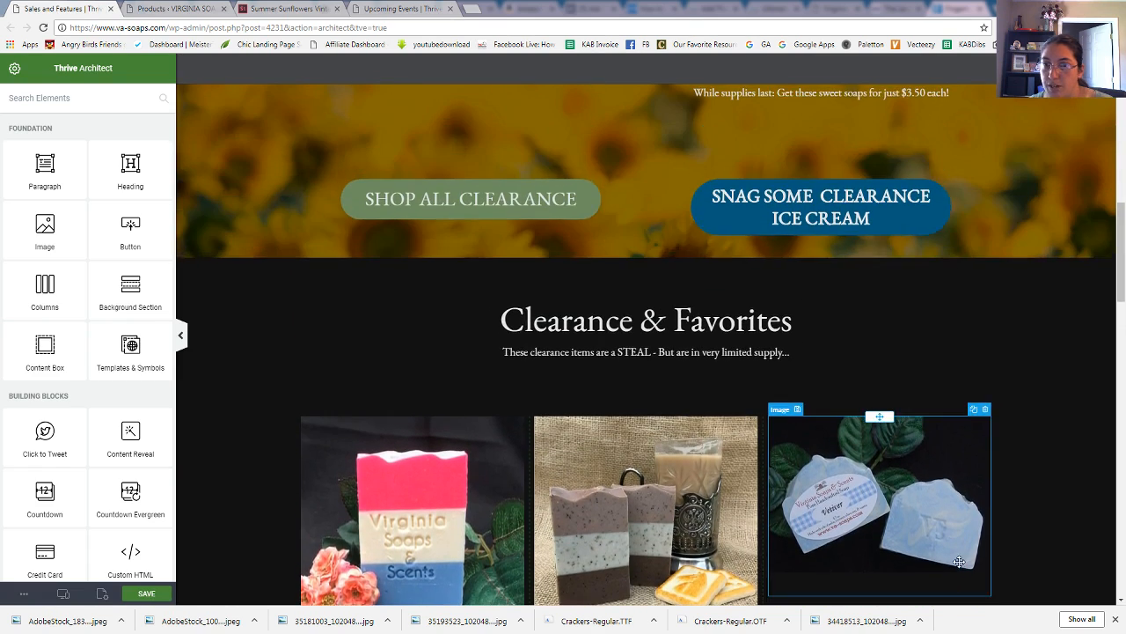
pyautogui.scroll(2, 959, 561)
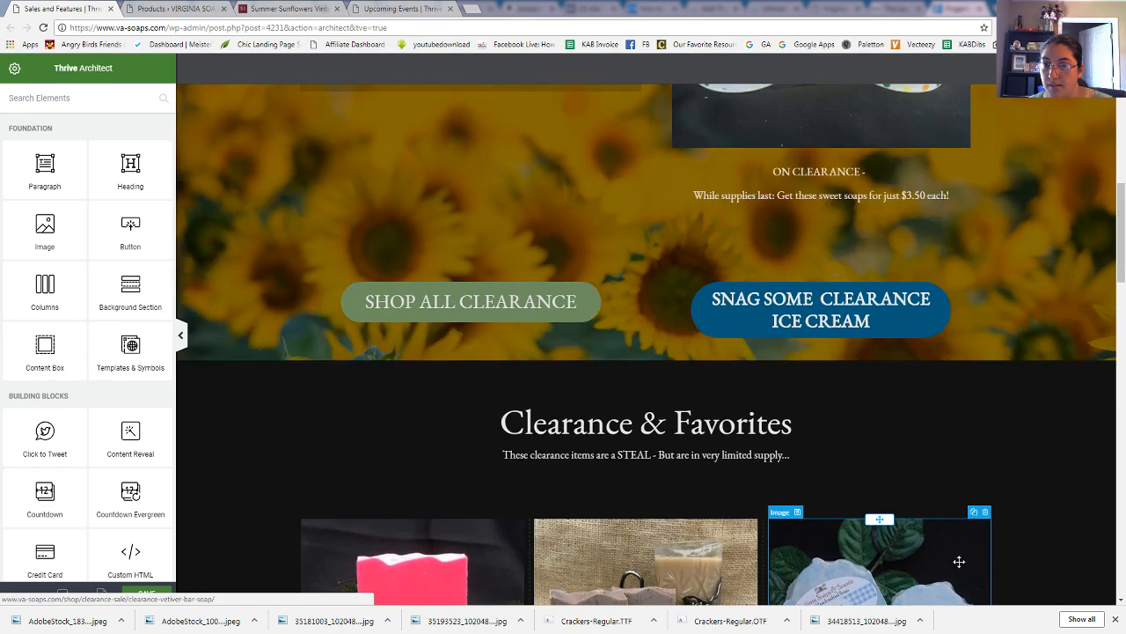
pyautogui.scroll(3, 959, 562)
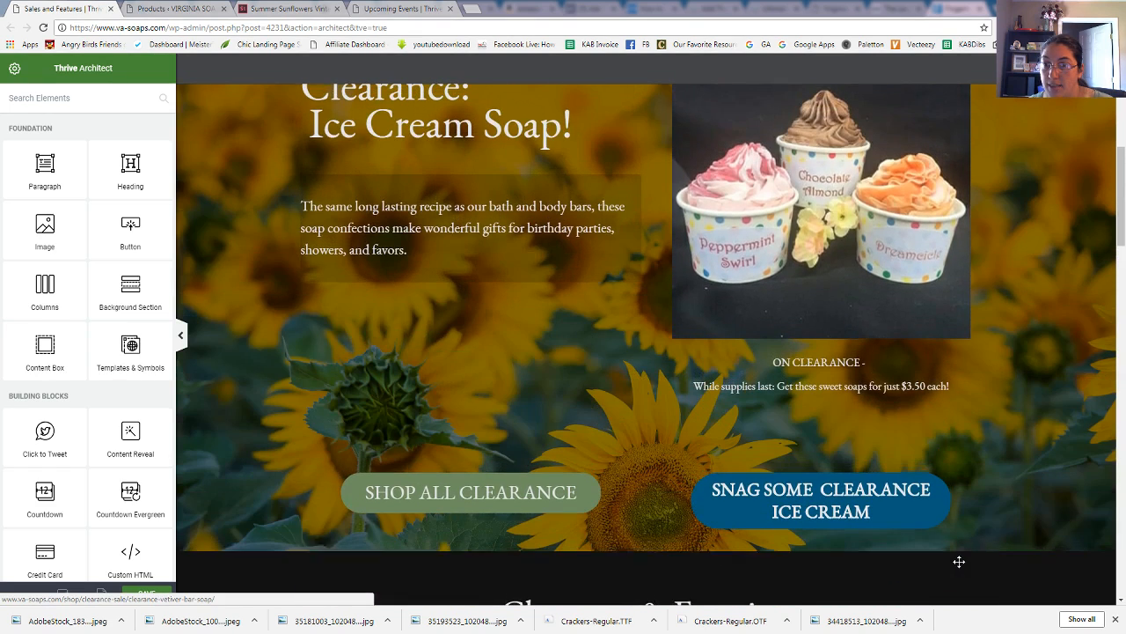
pyautogui.scroll(3, 1034, 421)
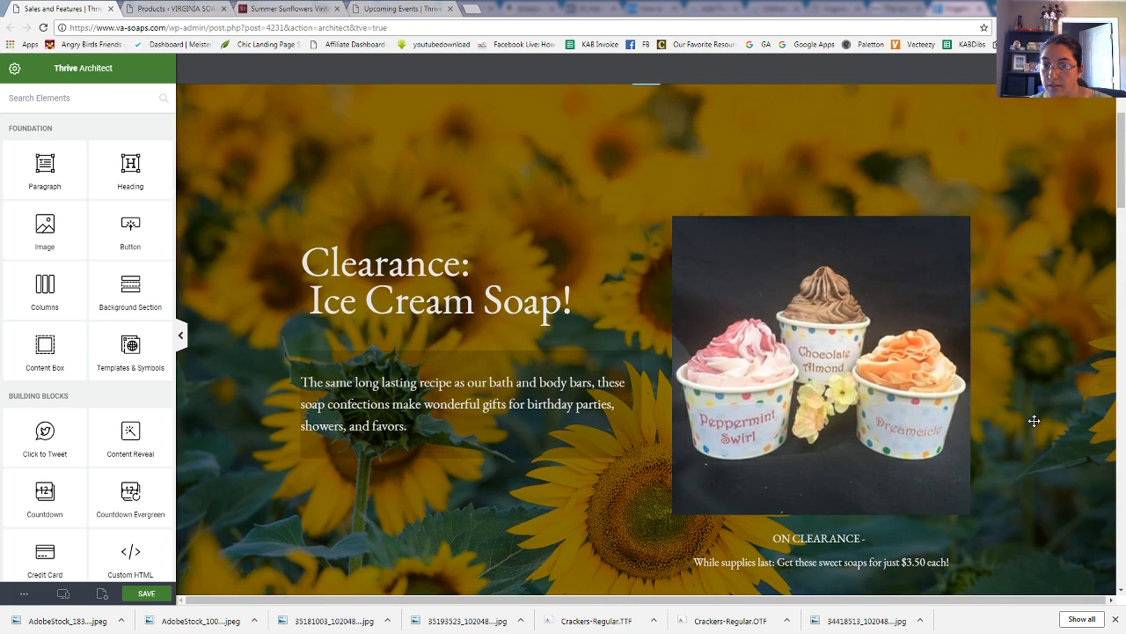
pyautogui.scroll(1, 1034, 421)
pyautogui.scroll(-2, 1034, 421)
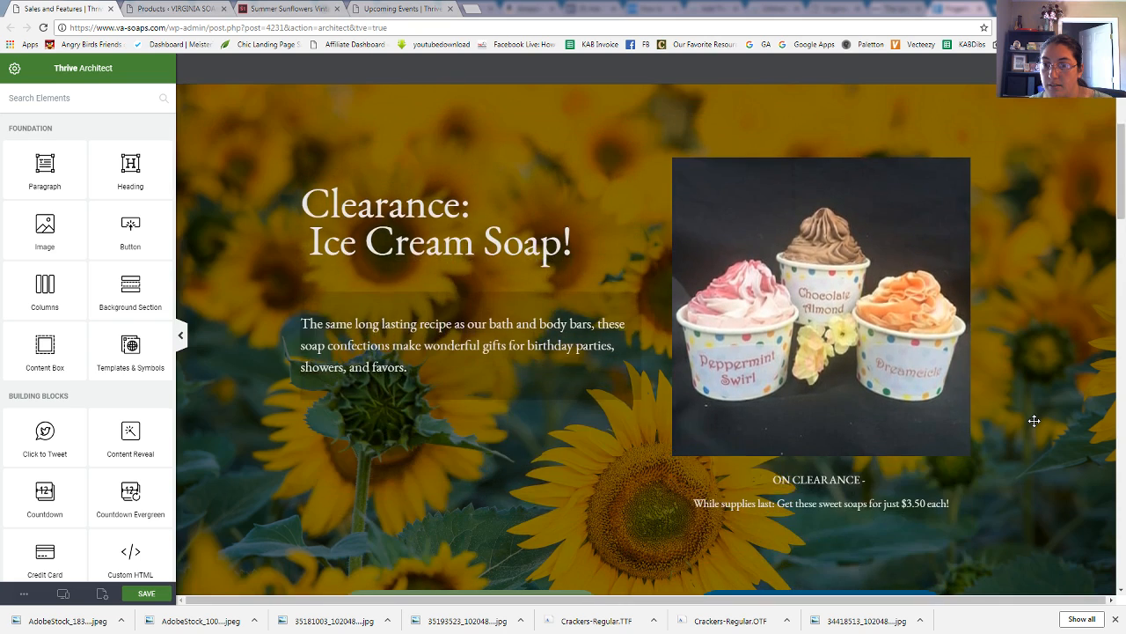
pyautogui.scroll(-2, 1034, 421)
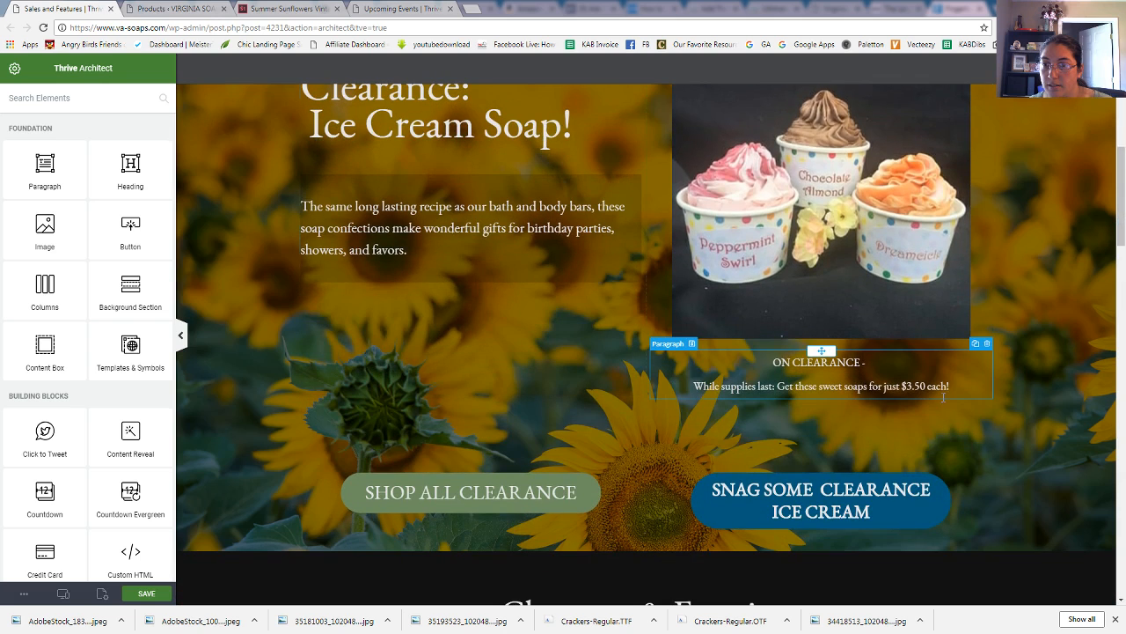
pyautogui.scroll(4, 1014, 488)
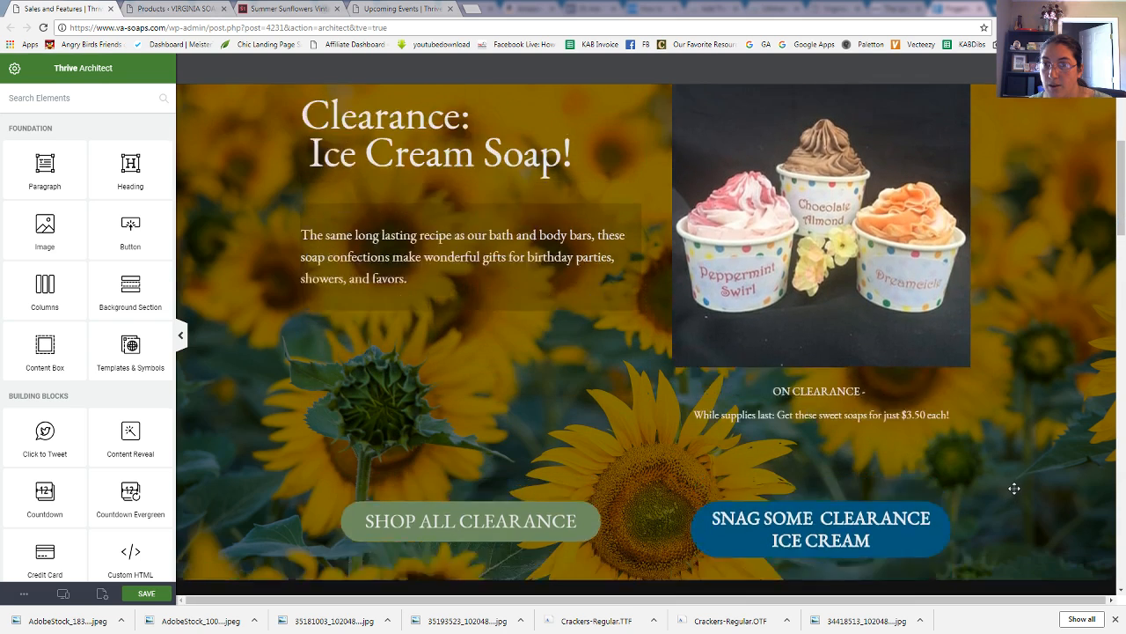
pyautogui.scroll(1, 1014, 489)
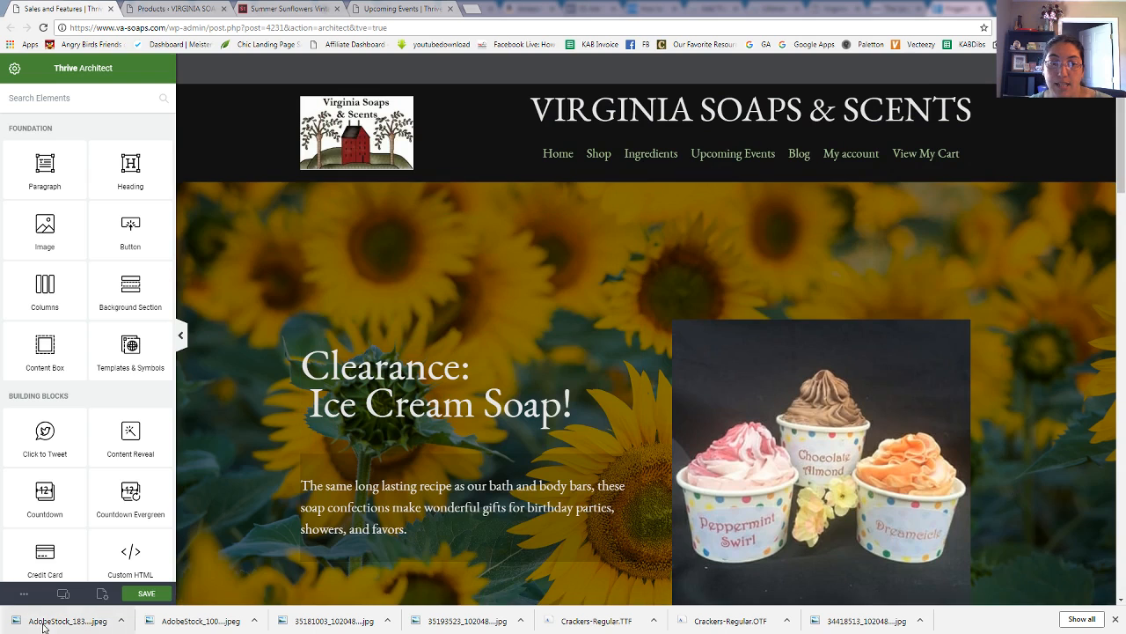
# - Save the updated sales page
pyautogui.click(144, 595)
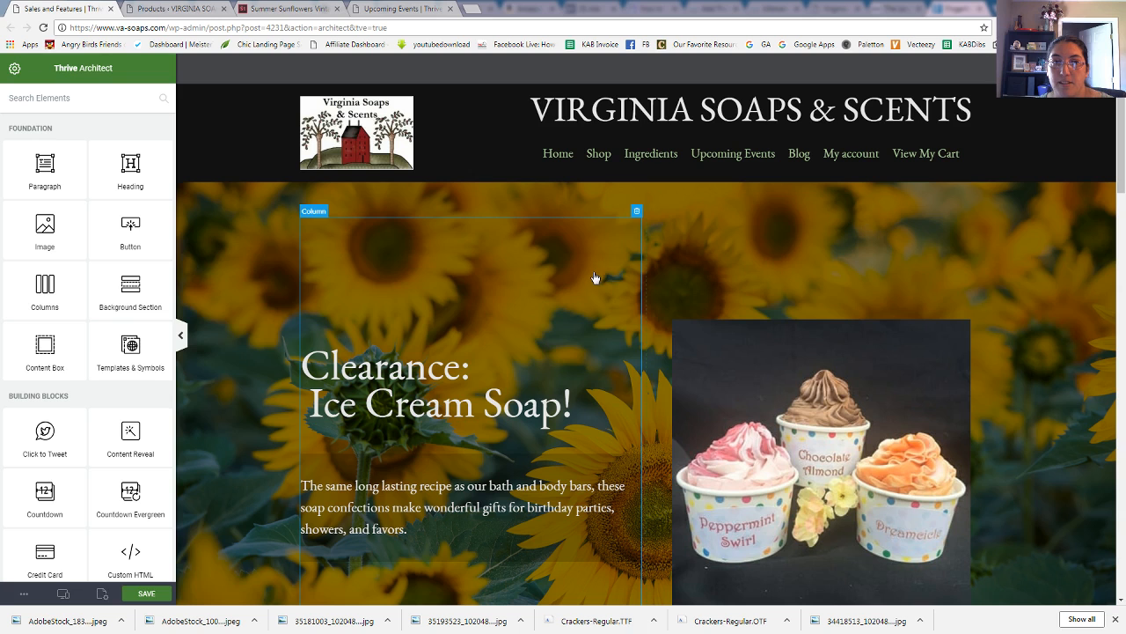
pyautogui.scroll(-1, 615, 264)
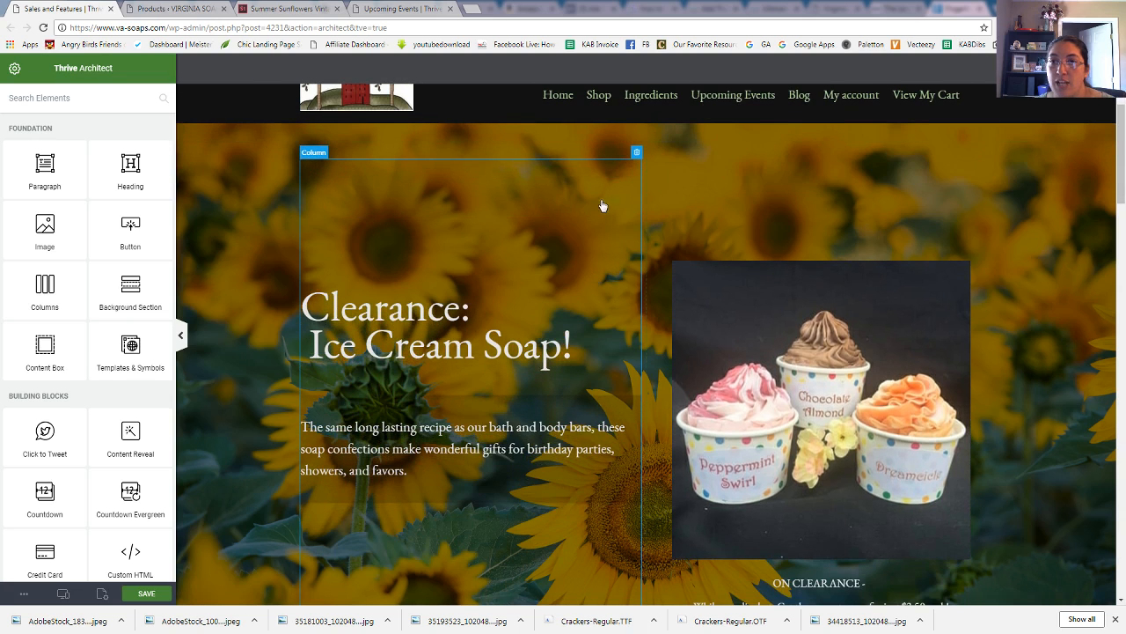
pyautogui.scroll(1, 599, 202)
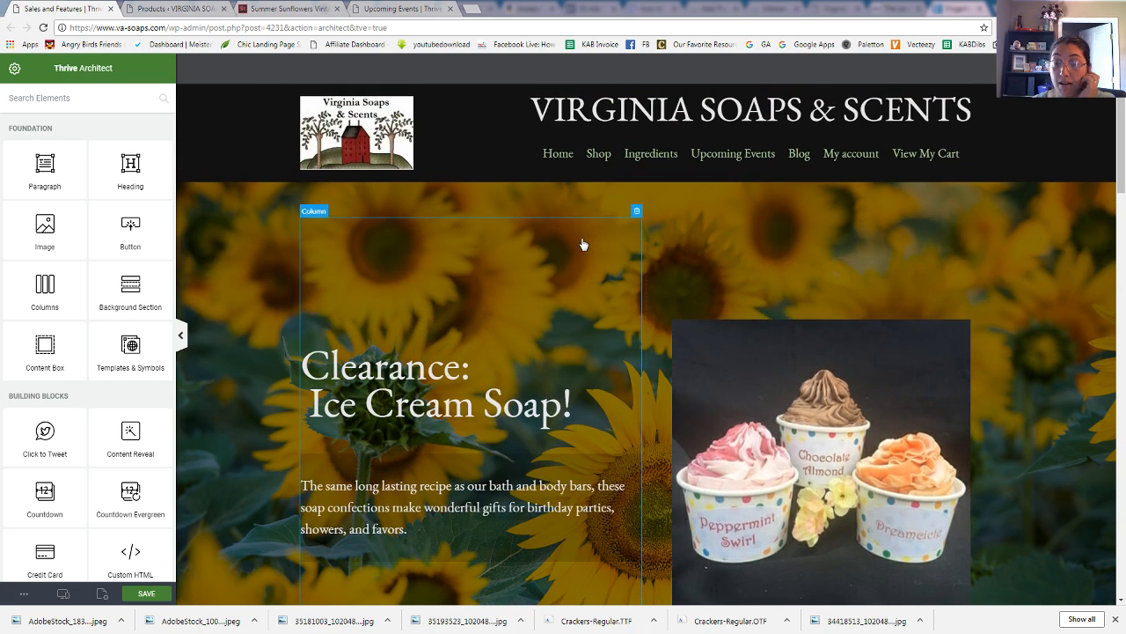
# - Examine the nesting of the "Clearance: Ice Cream Soap!" heading by selecting its column and the parent Columns element
pyautogui.click(640, 295)
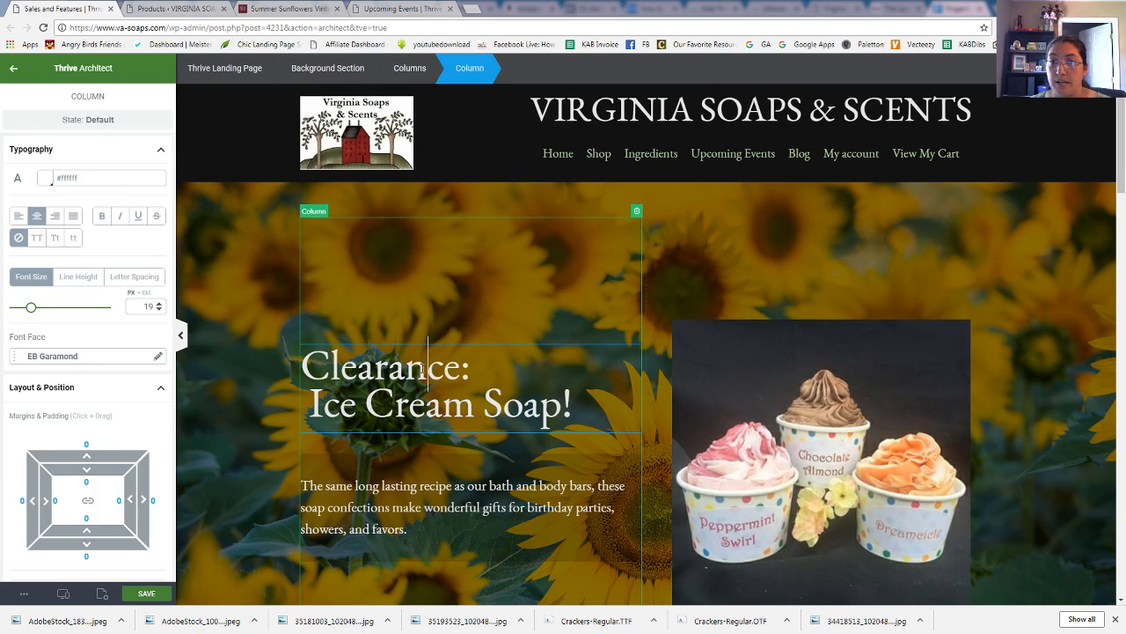
pyautogui.click(429, 363)
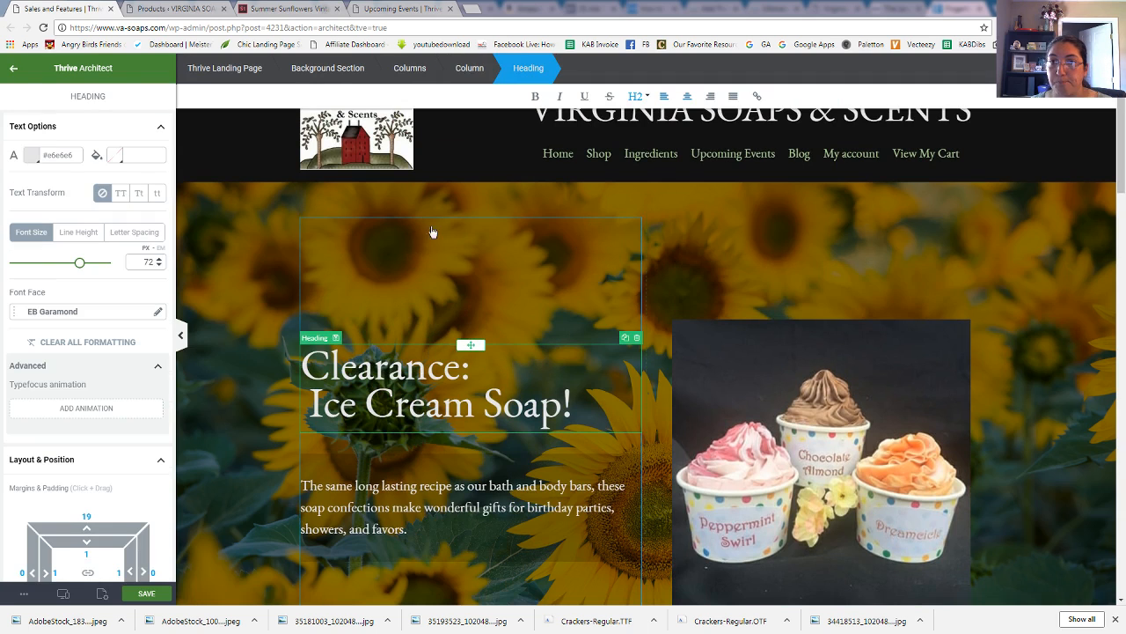
pyautogui.click(465, 77)
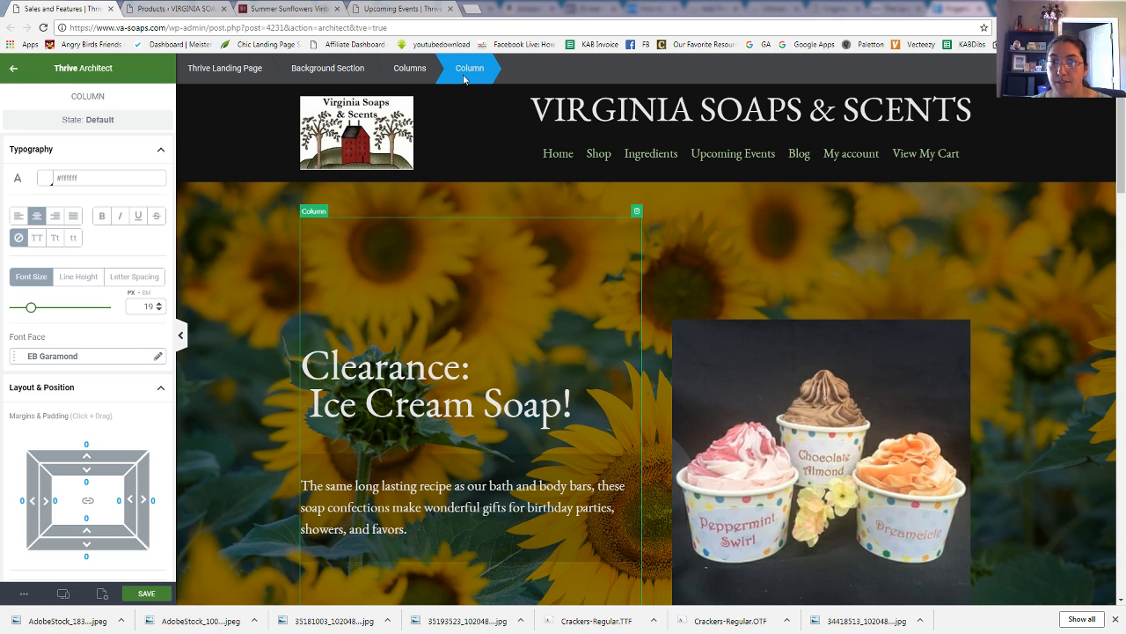
pyautogui.click(411, 70)
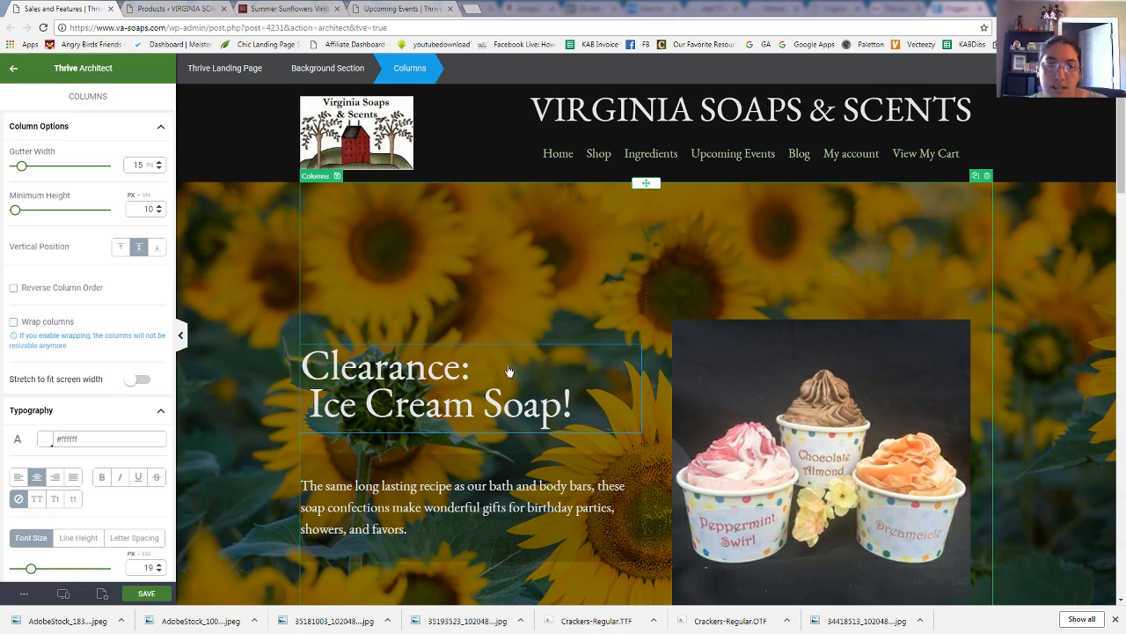
# - Switch to the tablet preview and examine how the ice cream soap promotion and its two clearance buttons fit that width
pyautogui.scroll(-5, 874, 292)
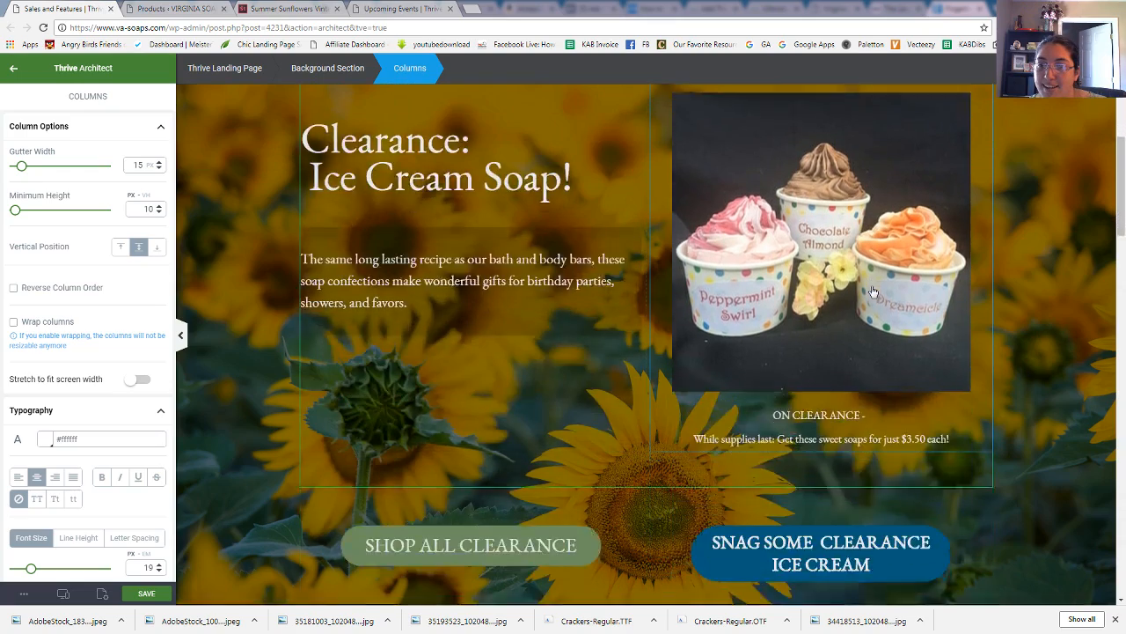
pyautogui.scroll(-3, 871, 286)
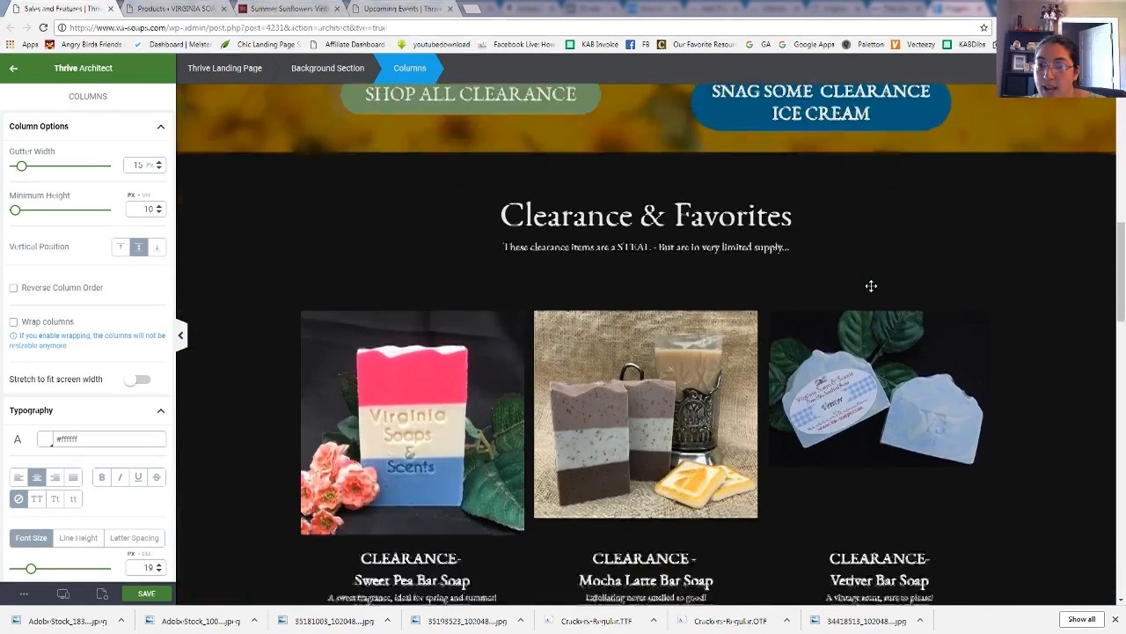
pyautogui.scroll(1, 738, 294)
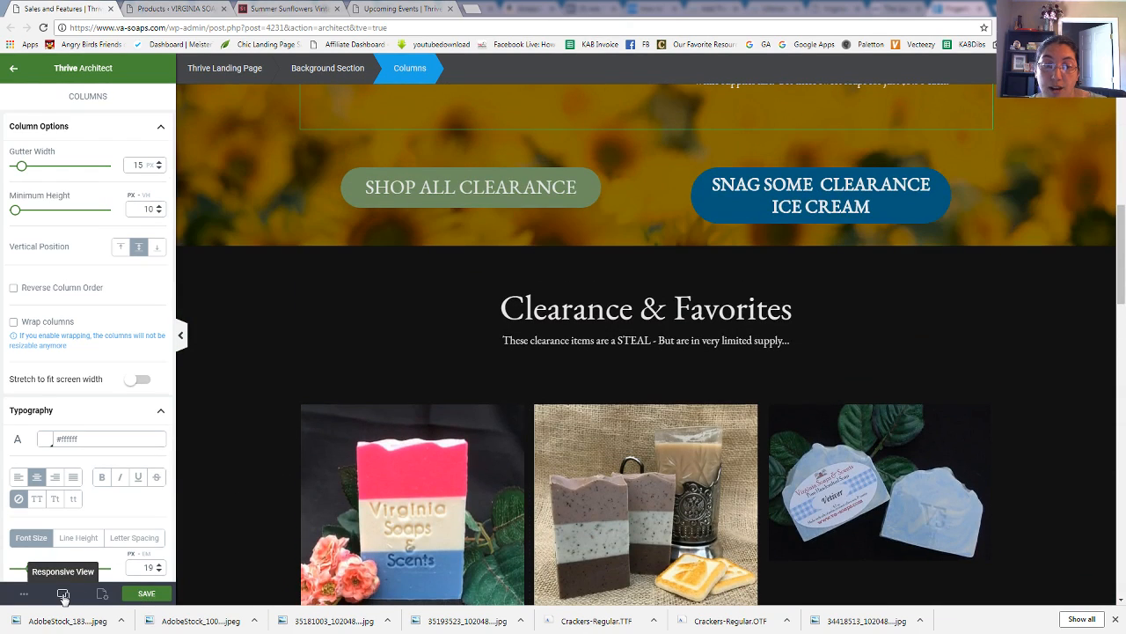
pyautogui.moveTo(63, 598)
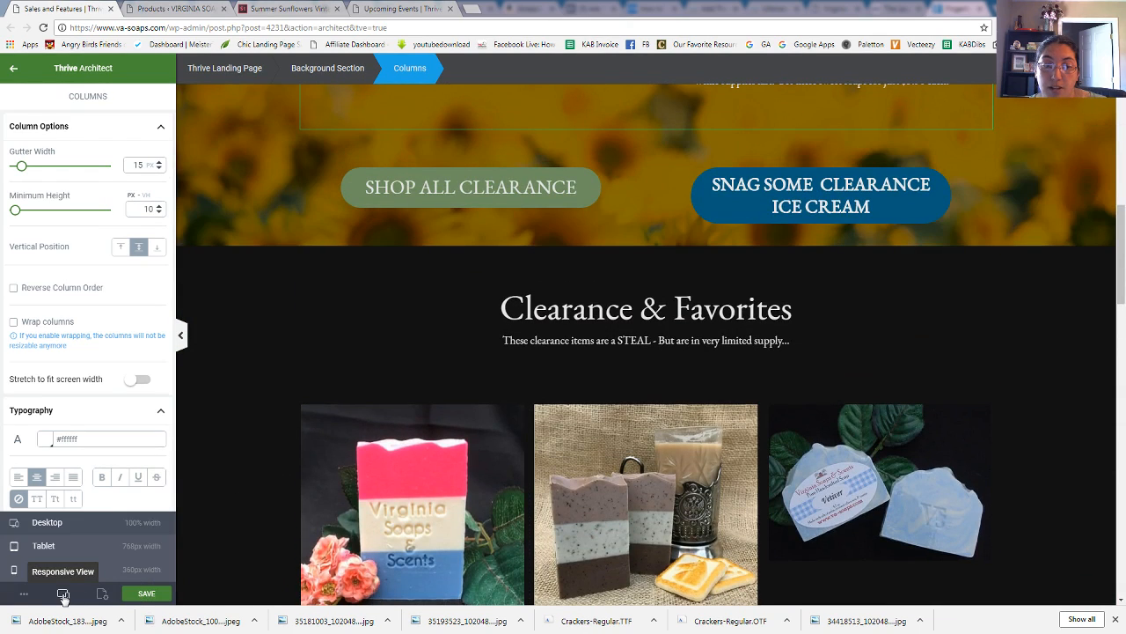
pyautogui.click(44, 546)
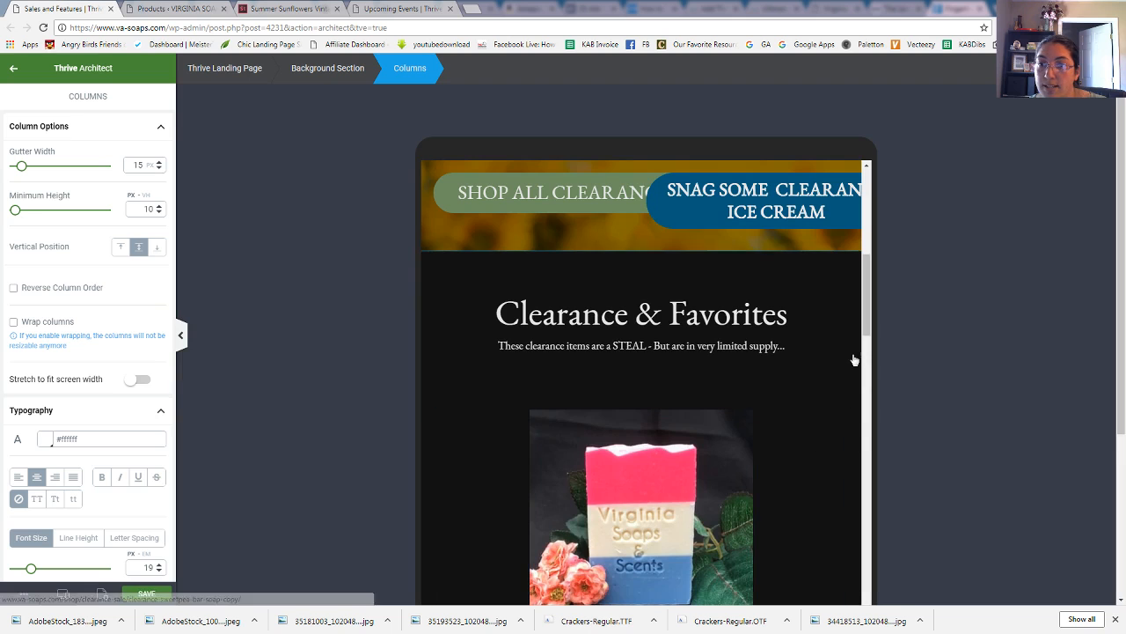
pyautogui.scroll(4, 849, 333)
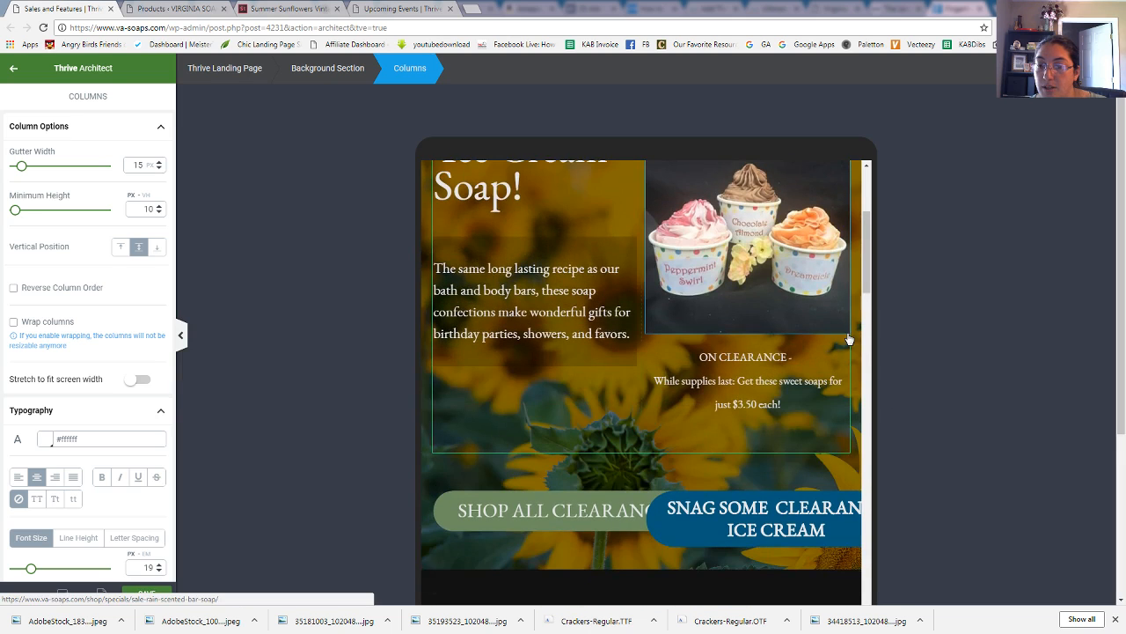
pyautogui.scroll(-1, 848, 338)
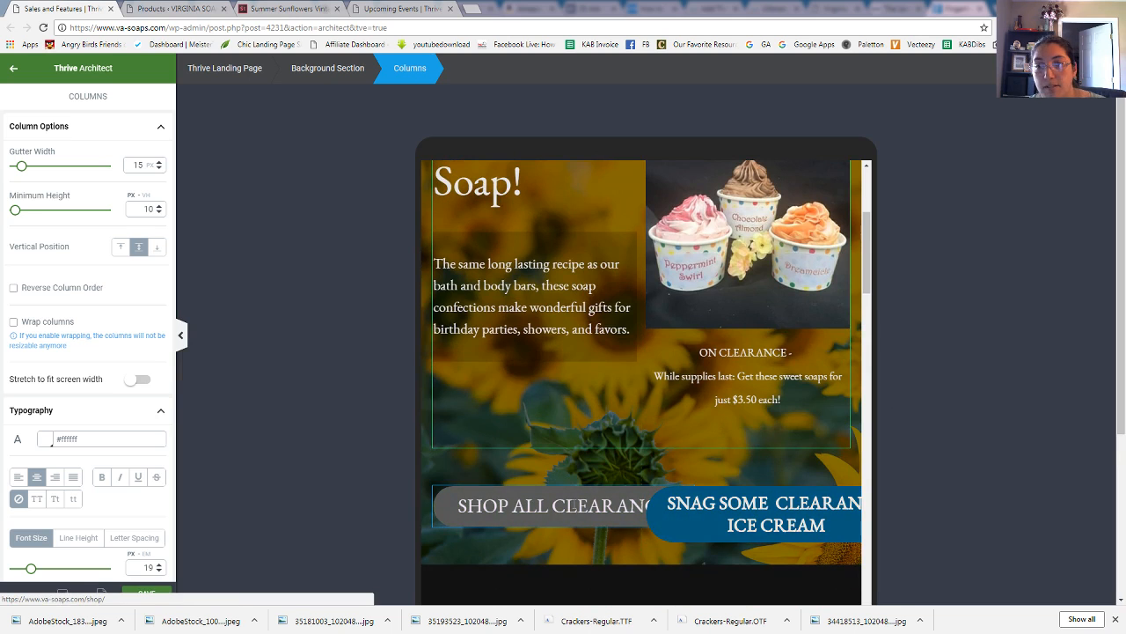
pyautogui.scroll(3, 712, 463)
pyautogui.scroll(3, 712, 463)
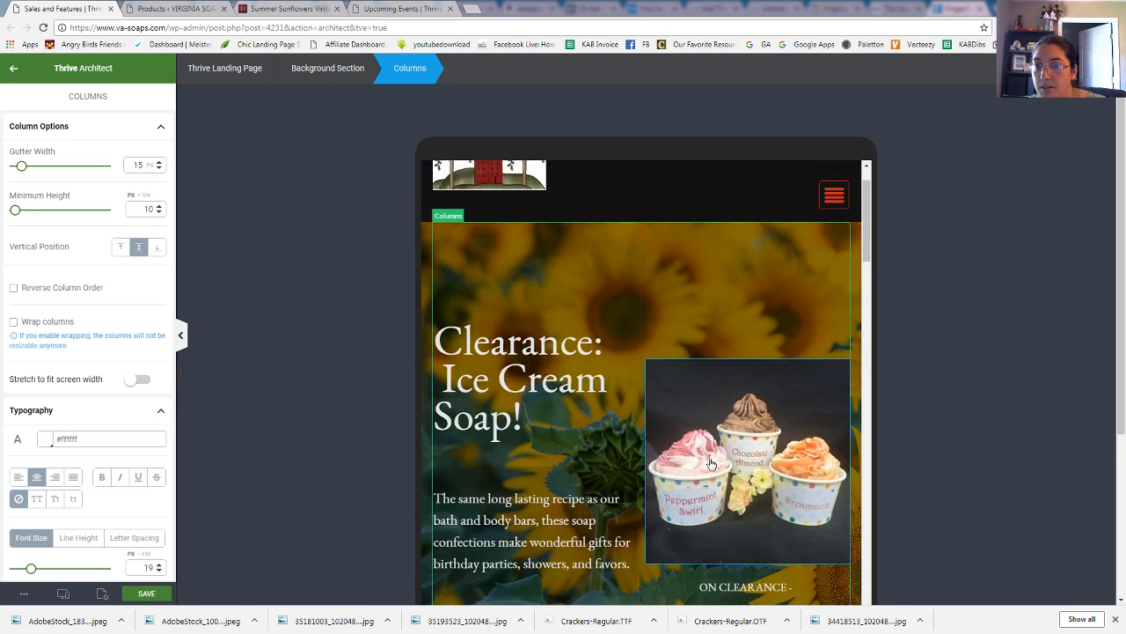
pyautogui.scroll(-3, 712, 464)
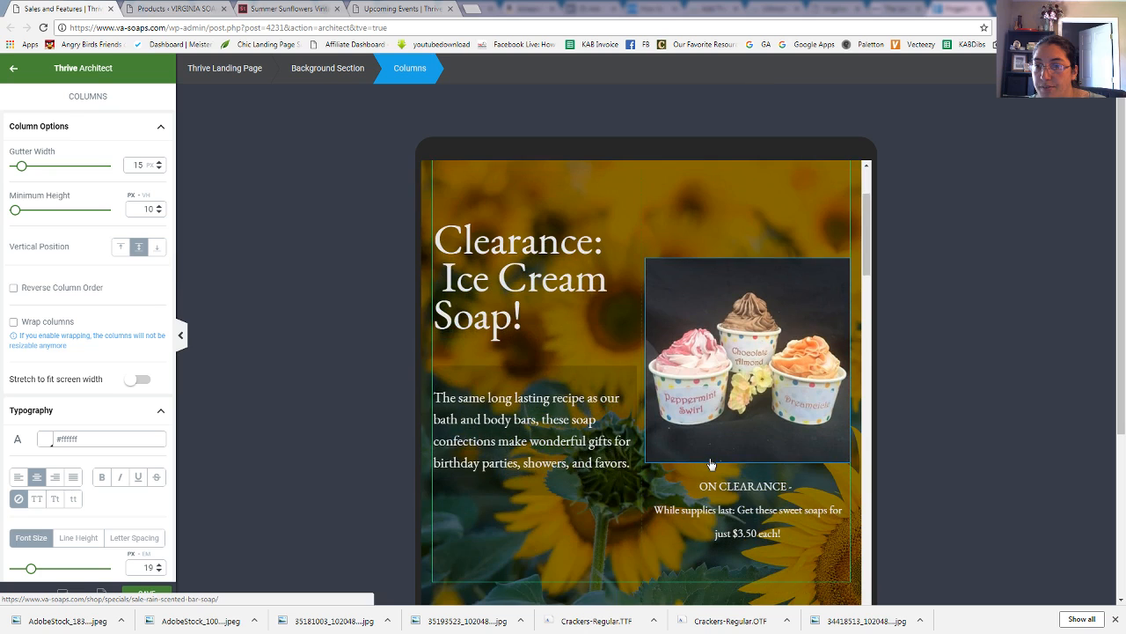
pyautogui.scroll(-2, 712, 464)
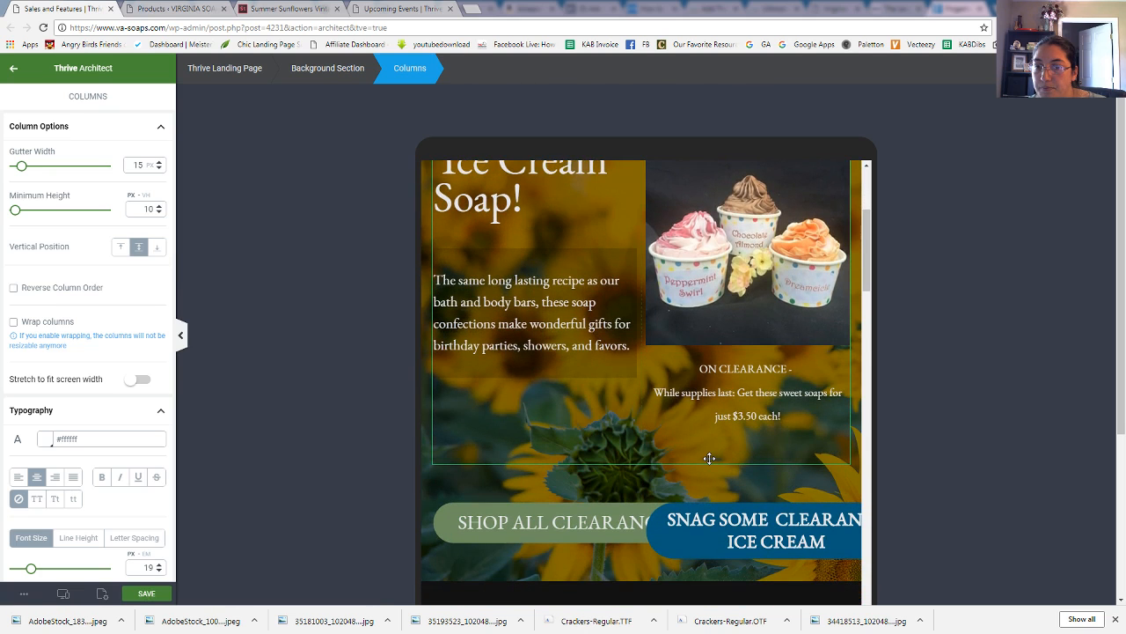
# - Move the "SNAG SOME CLEARANCE ICE CREAM" button into the promotion's image column, directly beneath the $3.50 clearance text
pyautogui.click(719, 510)
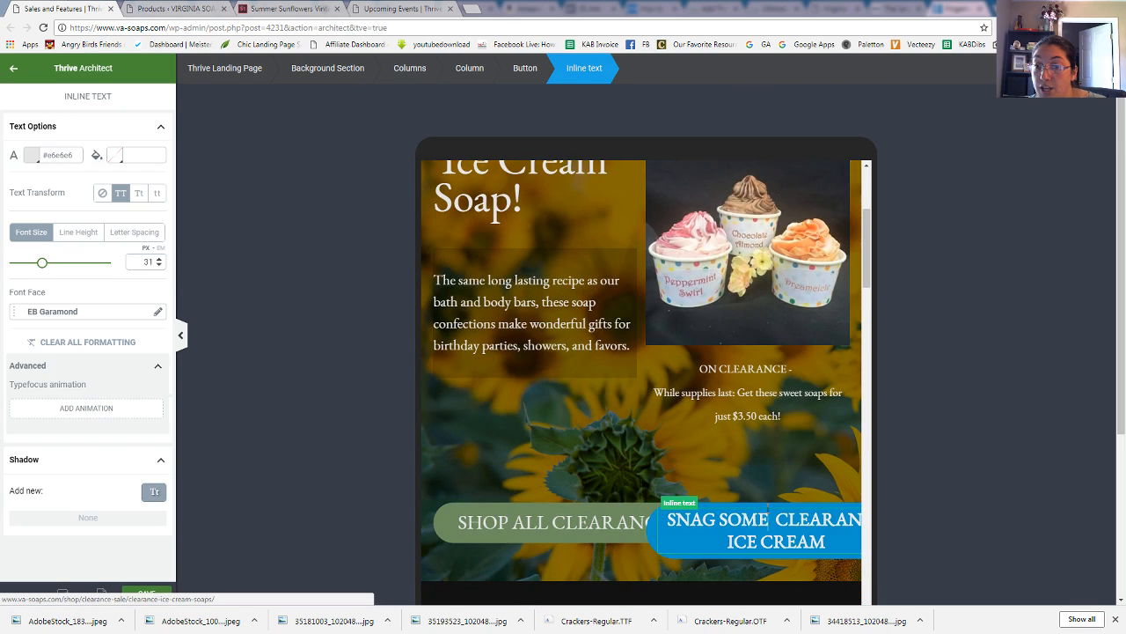
pyautogui.click(719, 505)
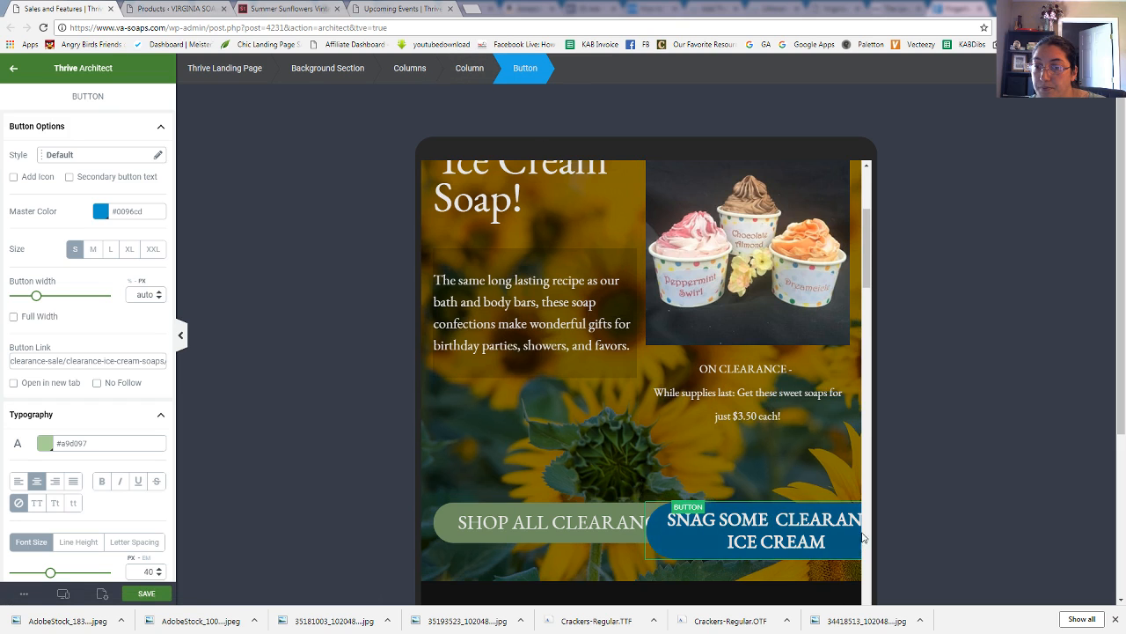
pyautogui.scroll(-2, 668, 440)
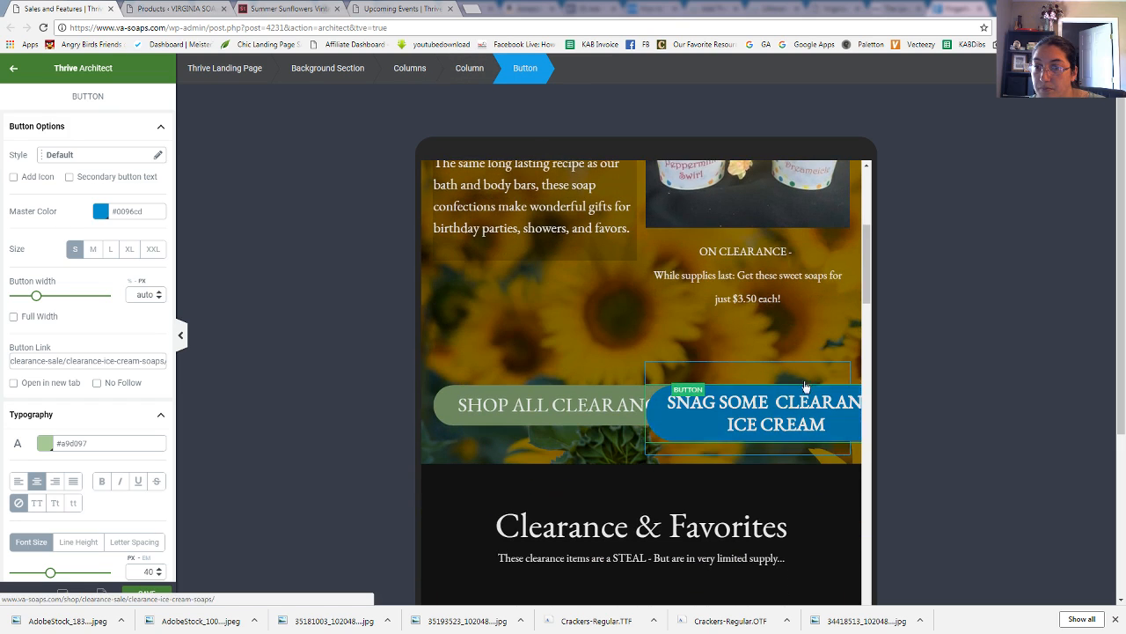
pyautogui.moveTo(828, 383); pyautogui.dragTo(747, 315)
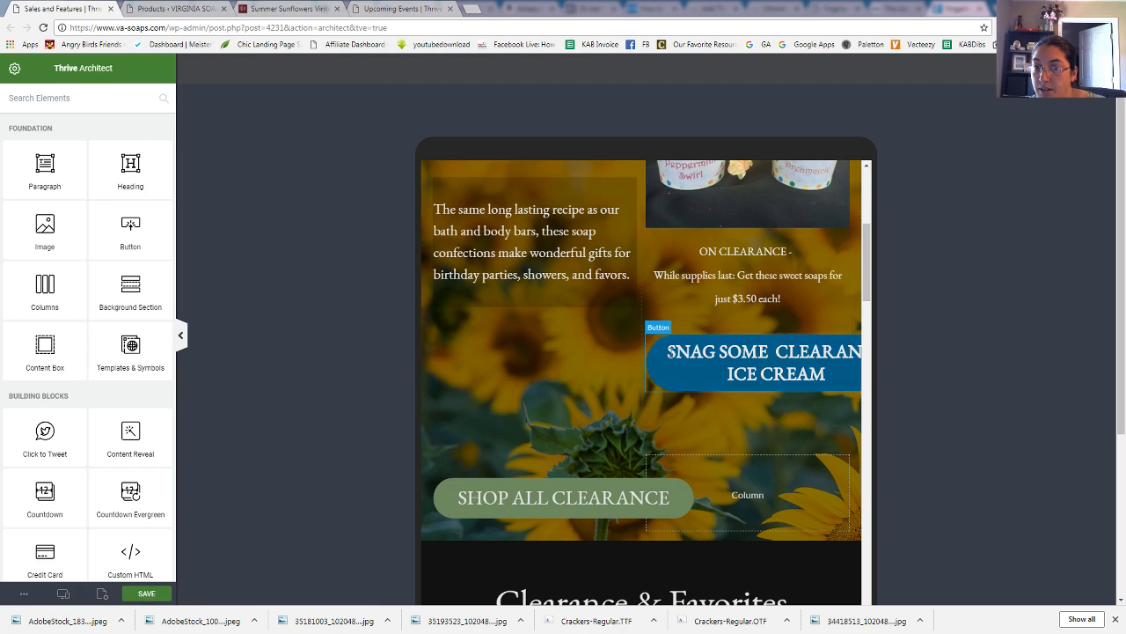
# - Set the font size of the "SNAG SOME CLEARANCE ICE CREAM" button text to 20 px for tablet
pyautogui.doubleClick(677, 348)
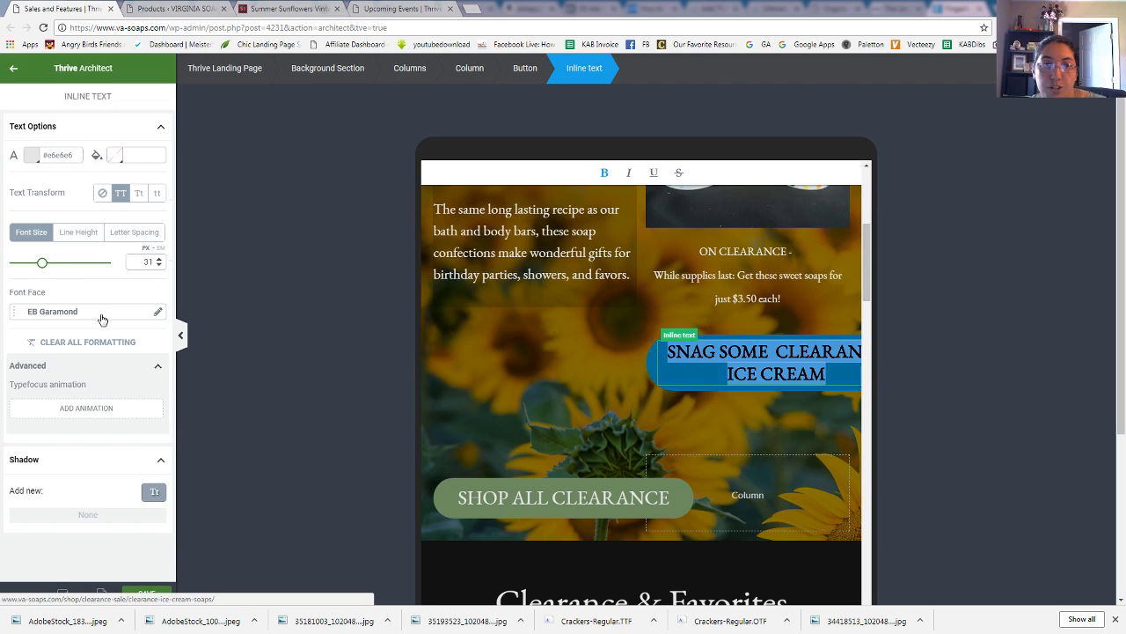
pyautogui.click(157, 265)
pyautogui.click(159, 266)
pyautogui.click(159, 266)
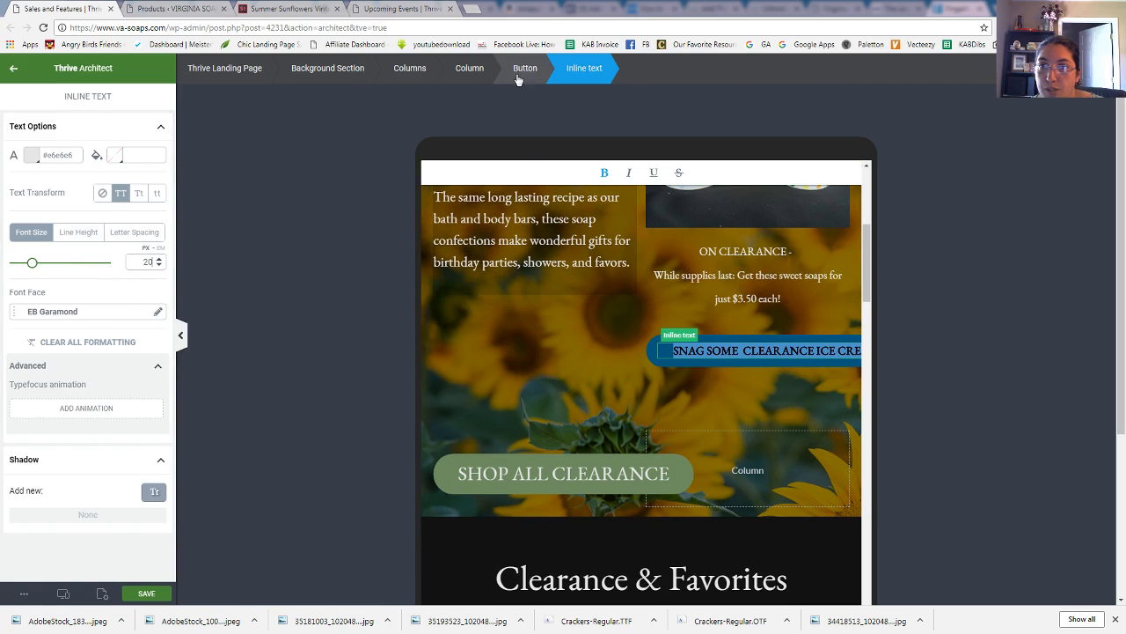
# - Set the tablet width of the "SNAG SOME CLEARANCE ICE CREAM" button to 286 px
pyautogui.click(525, 67)
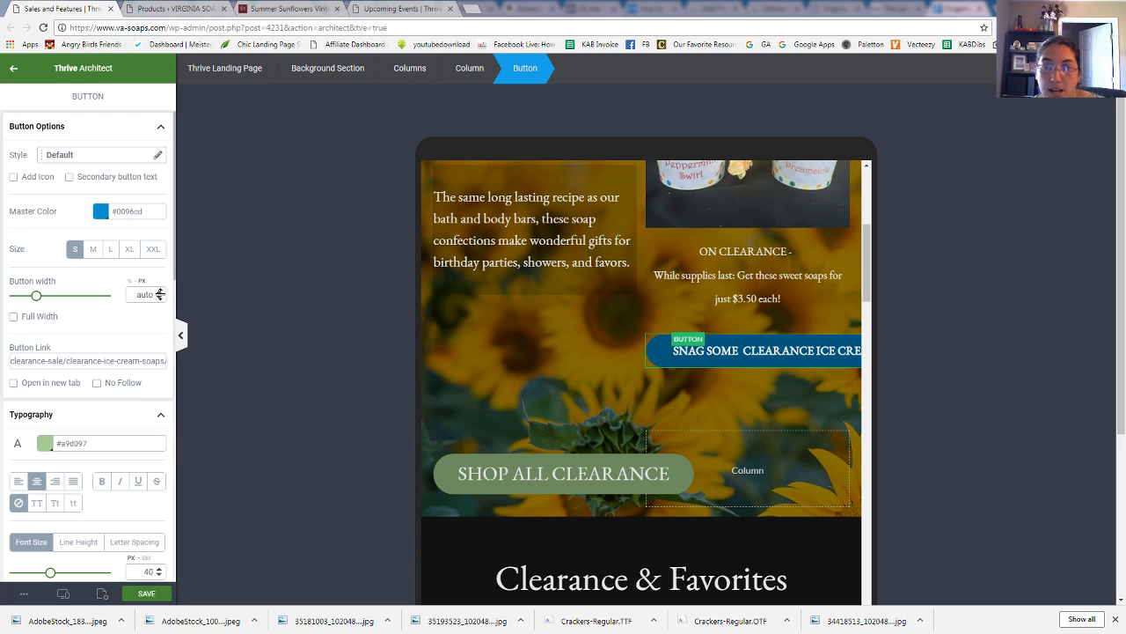
pyautogui.click(159, 297)
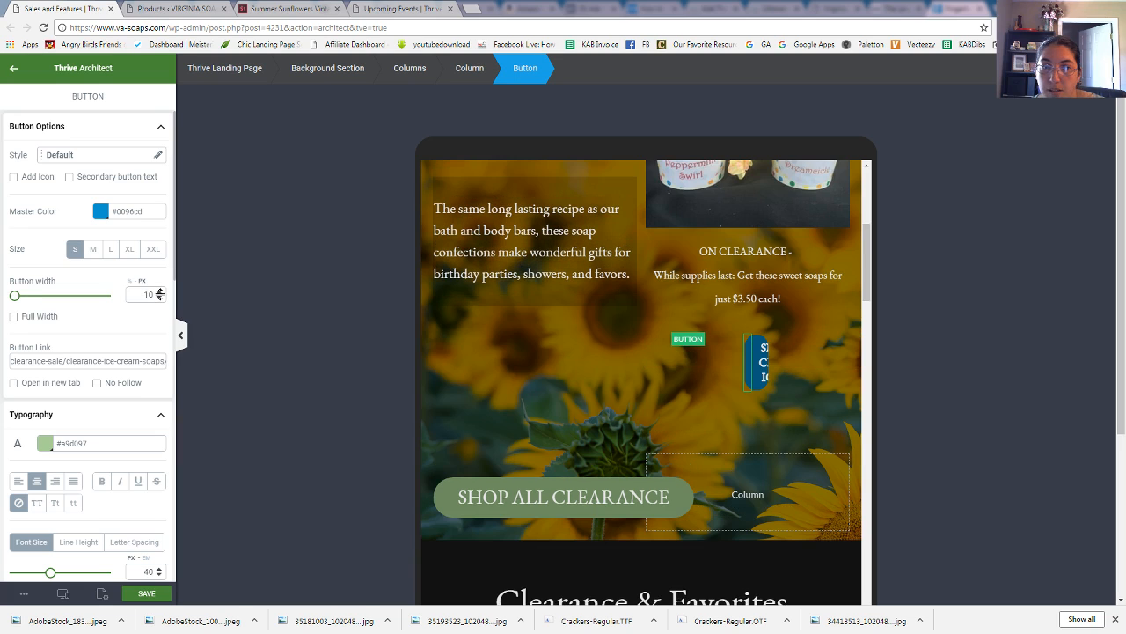
pyautogui.moveTo(162, 288); pyautogui.dragTo(159, 191)
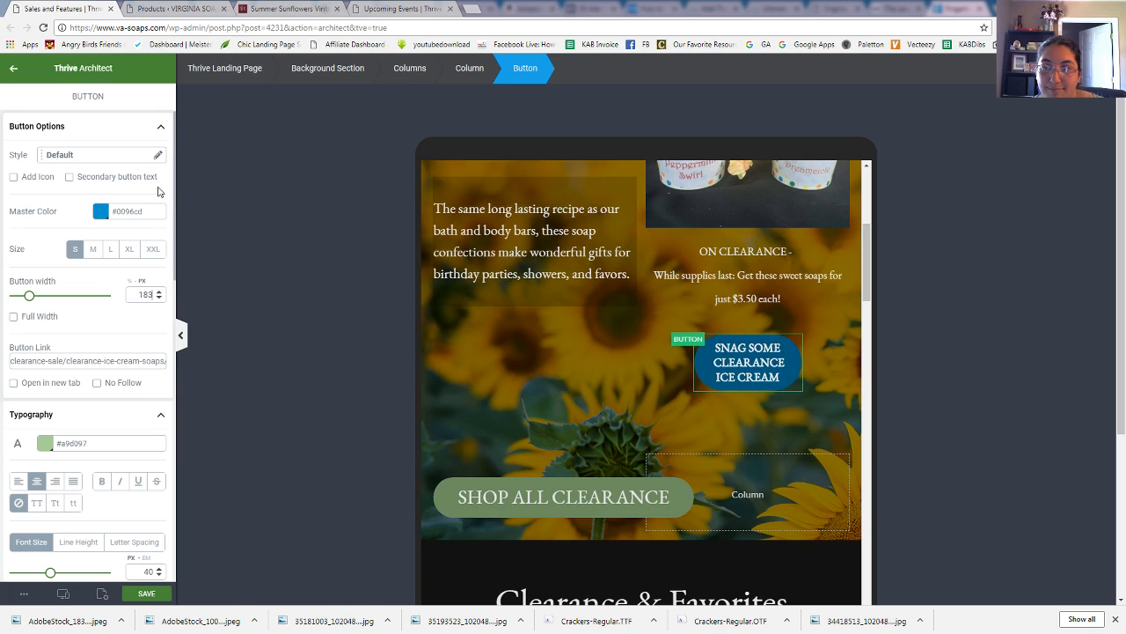
pyautogui.moveTo(29, 296); pyautogui.dragTo(39, 300)
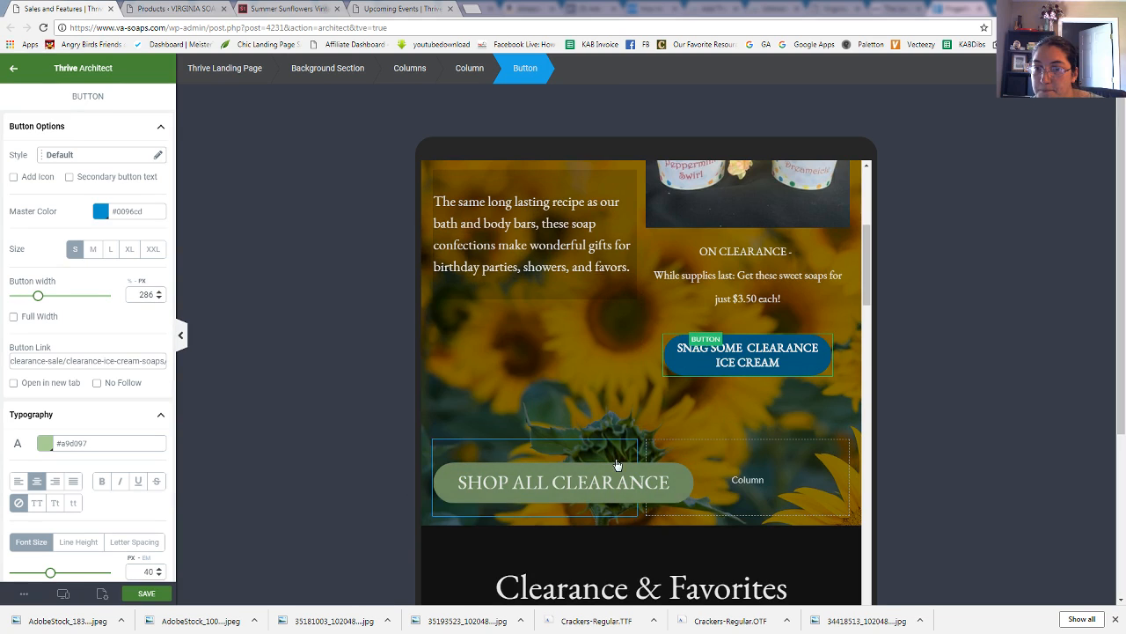
# - Move the "SHOP ALL CLEARANCE" button out of its column, centred above the two empty columns, and return to the desktop preview
pyautogui.click(570, 466)
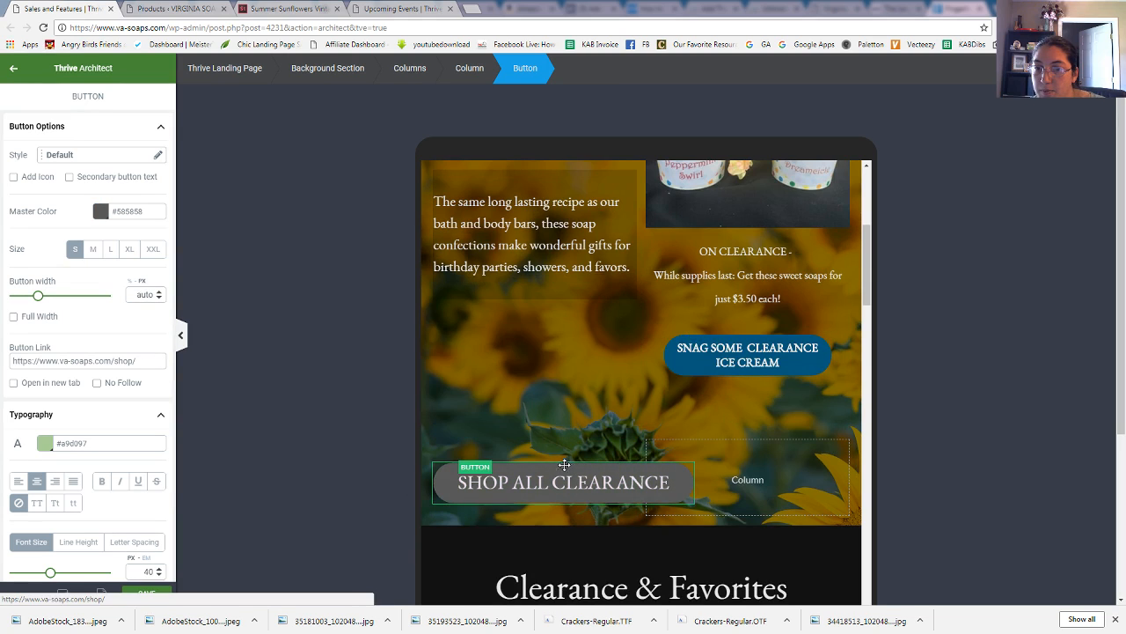
pyautogui.moveTo(535, 464); pyautogui.dragTo(648, 421)
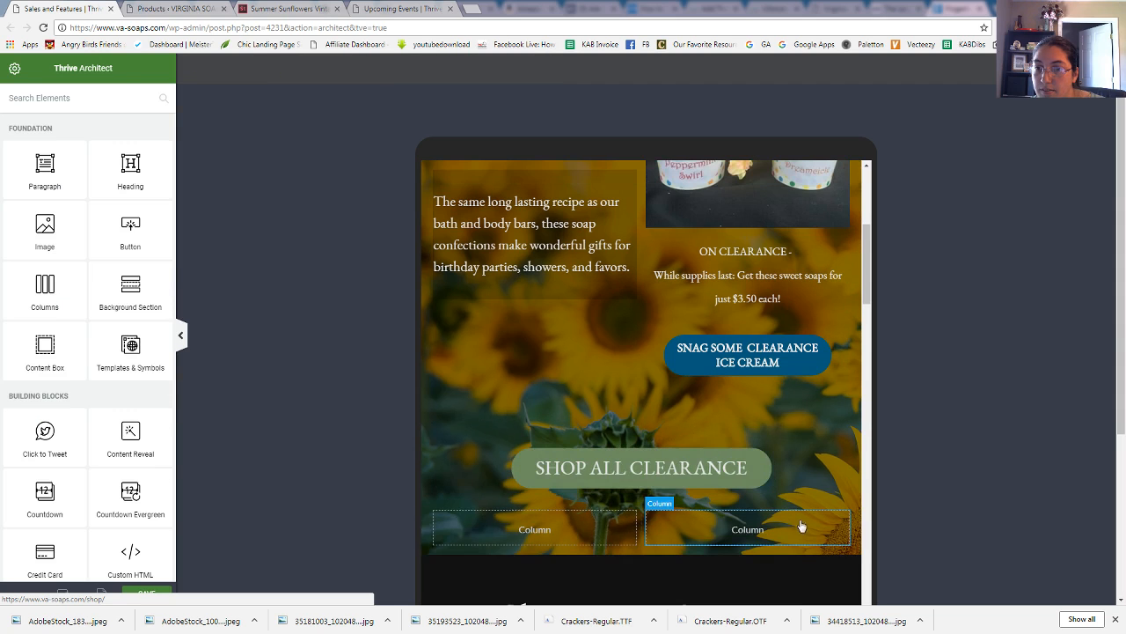
pyautogui.scroll(-2, 823, 471)
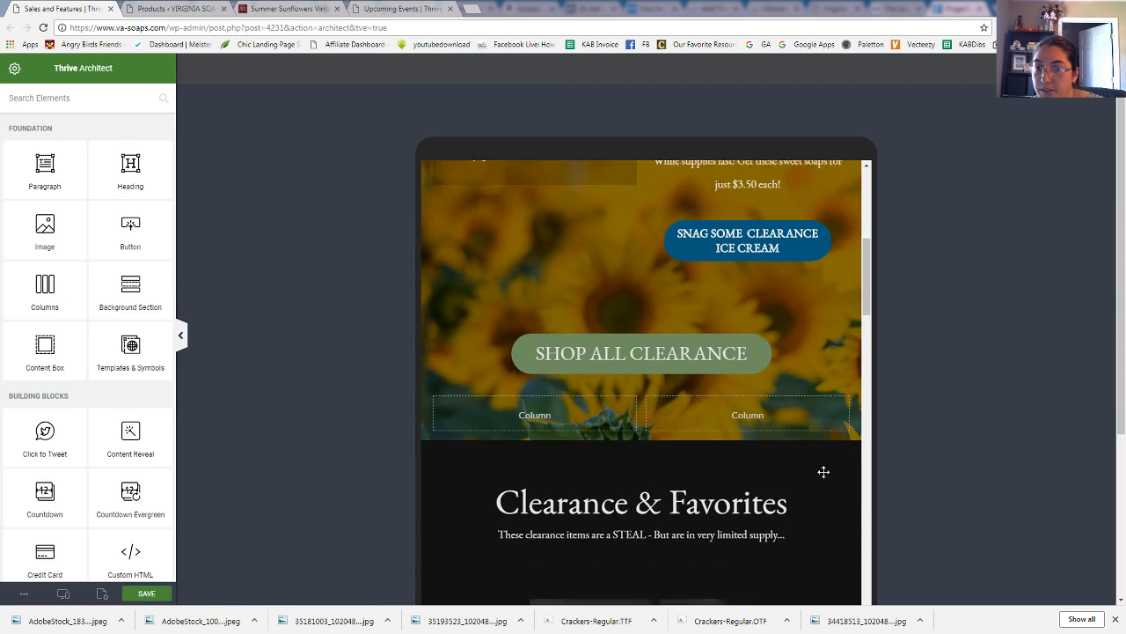
pyautogui.scroll(1, 821, 470)
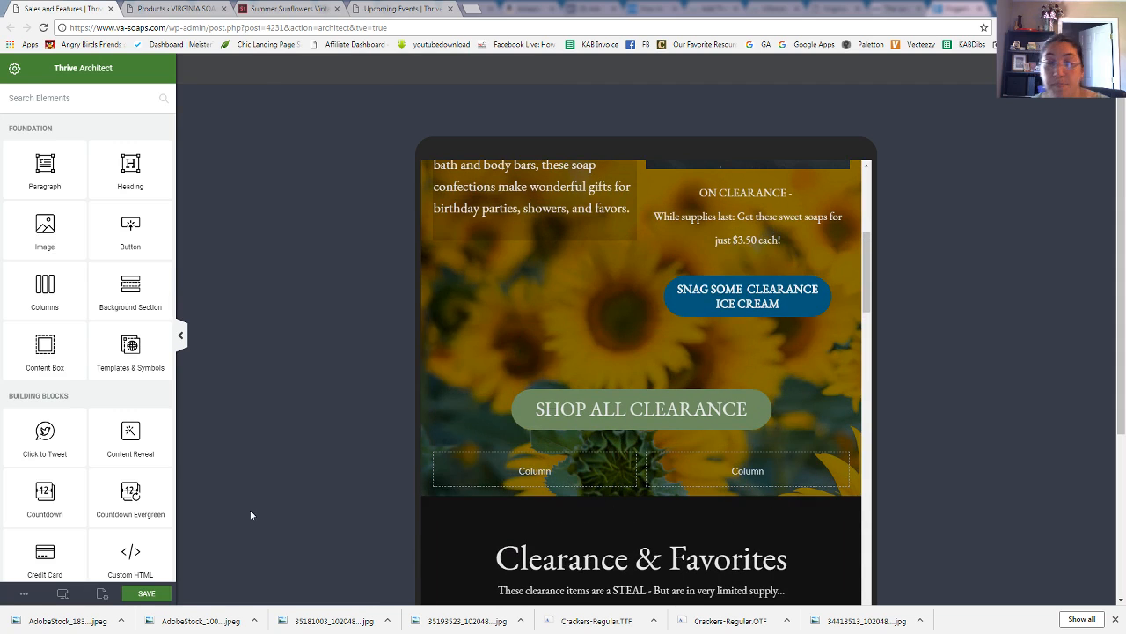
pyautogui.moveTo(73, 594)
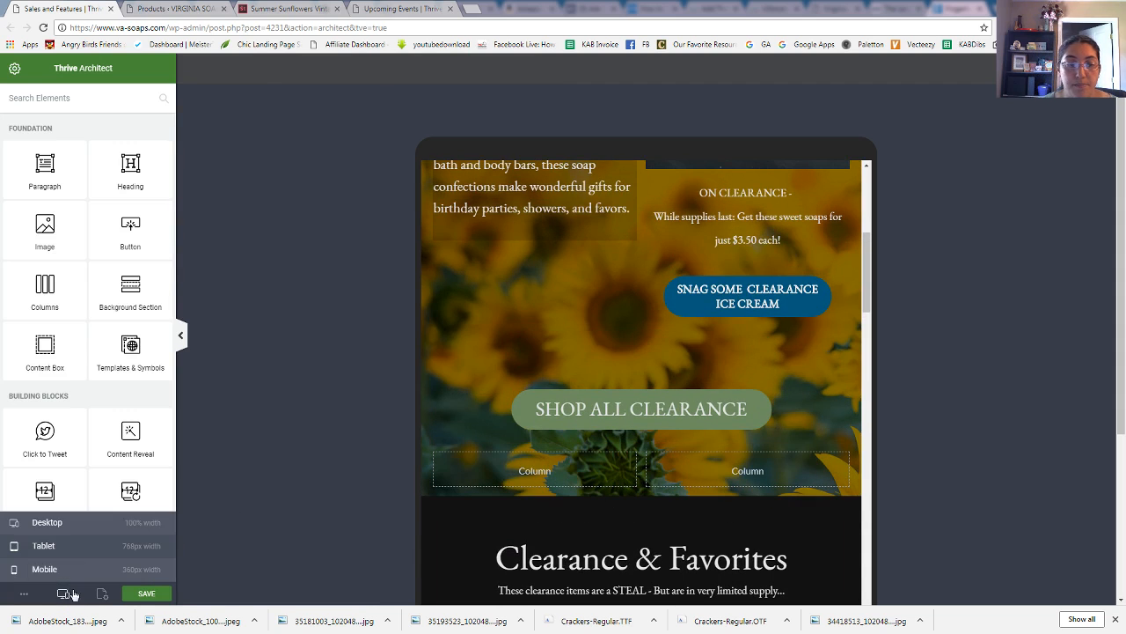
pyautogui.click(47, 523)
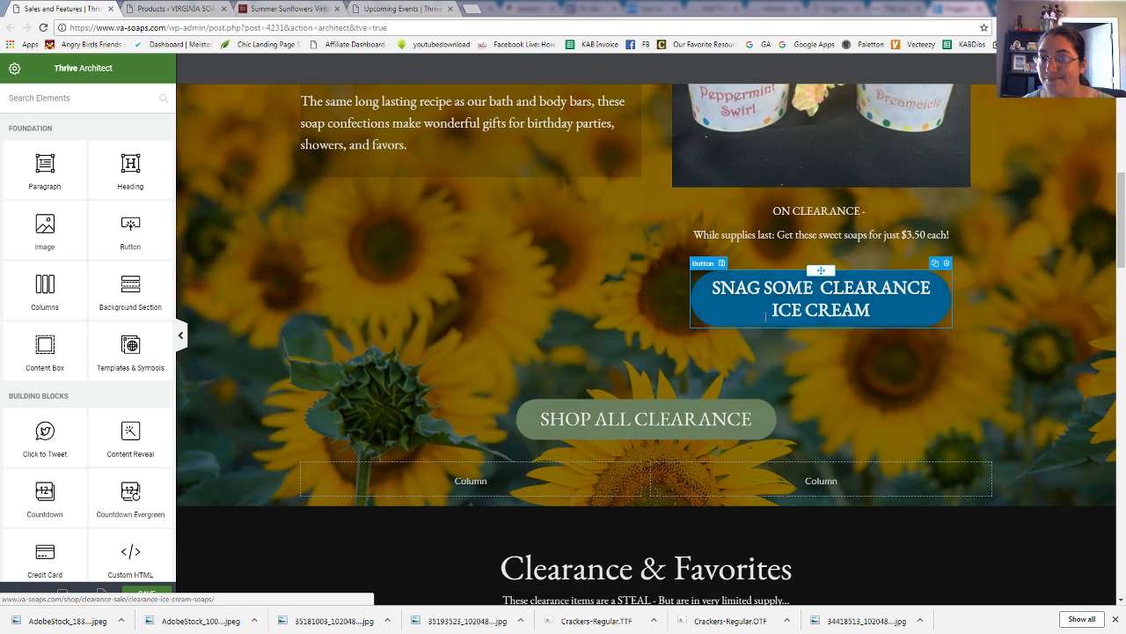
# - Select the "SHOP ALL CLEARANCE" button and open the store's Clearance Sale! category page from the product list to get its address
pyautogui.click(600, 406)
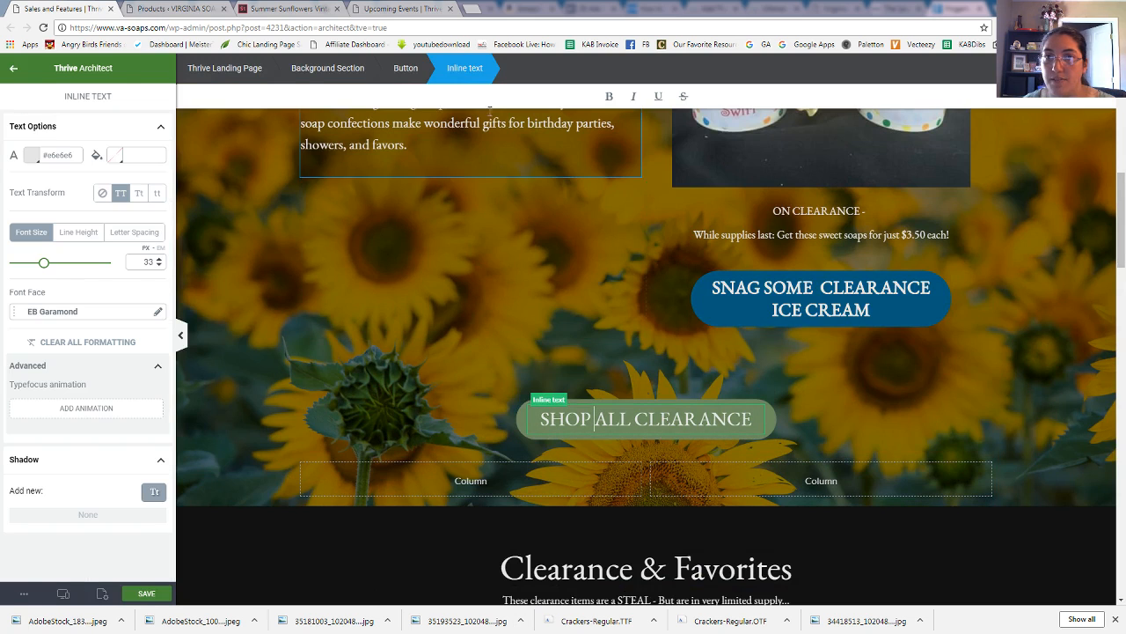
pyautogui.click(407, 68)
pyautogui.click(172, 8)
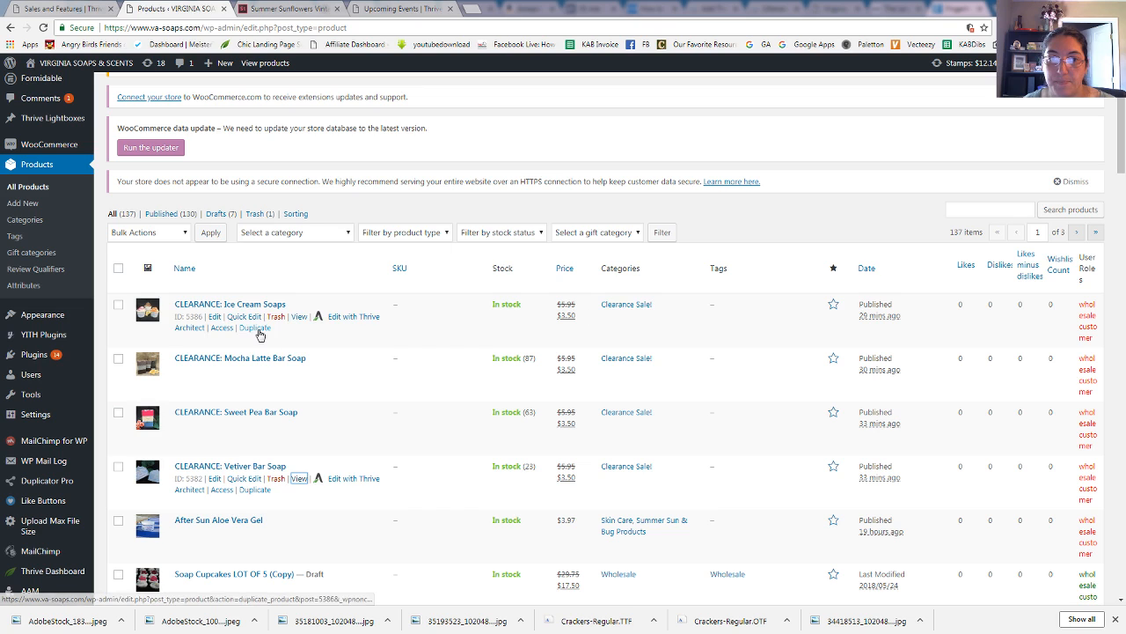
pyautogui.click(298, 316)
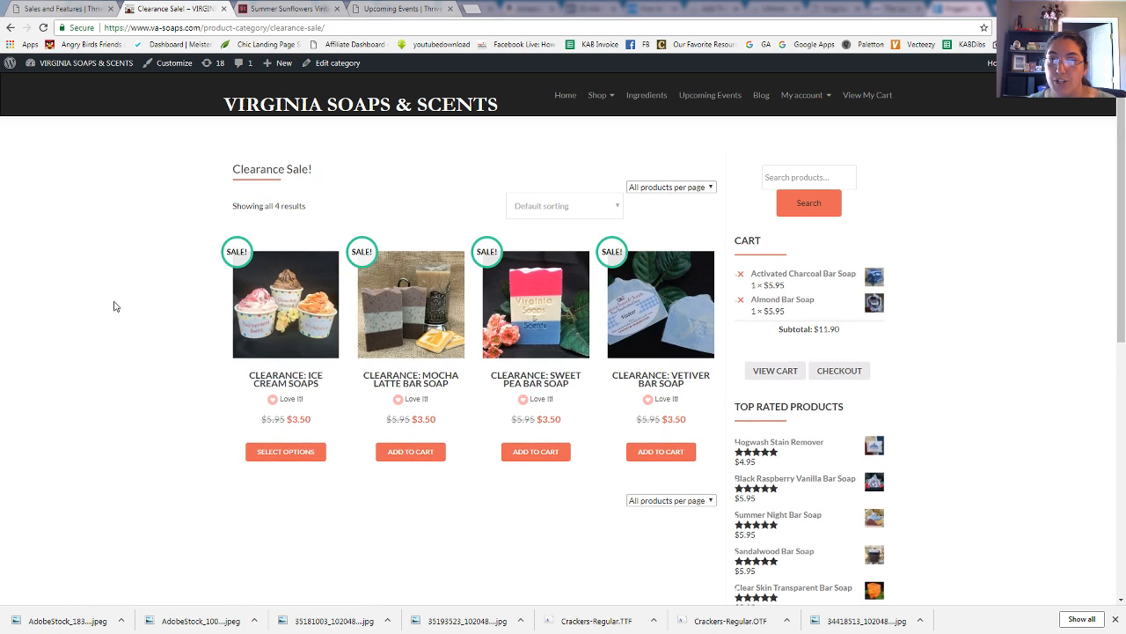
pyautogui.scroll(-3, 113, 306)
pyautogui.scroll(1, 113, 305)
pyautogui.scroll(2, 113, 305)
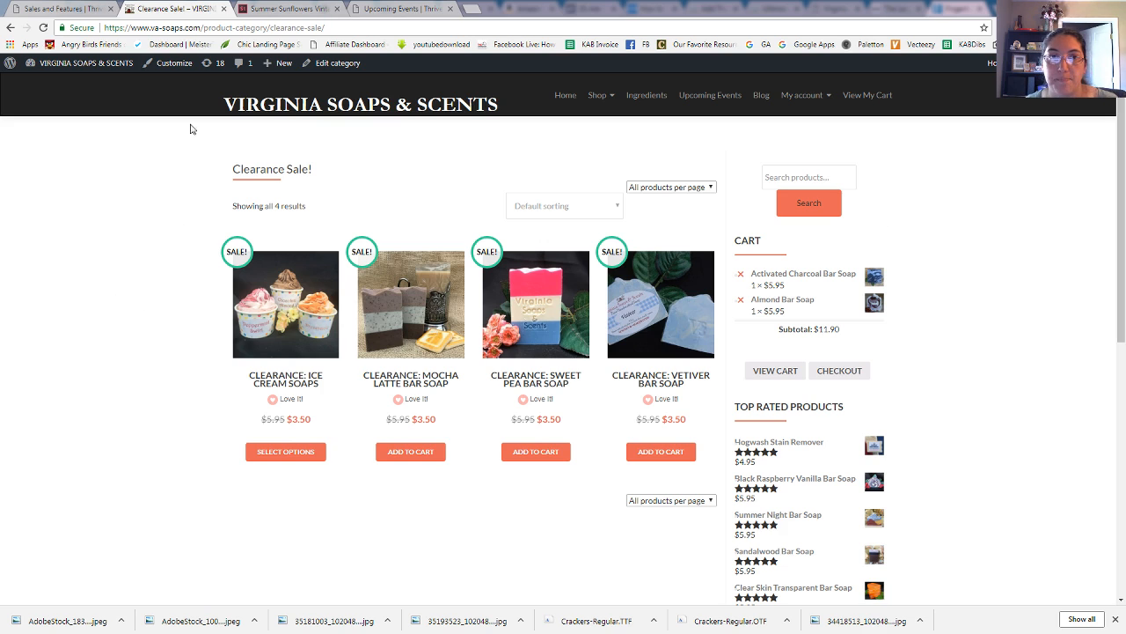
pyautogui.click(61, 8)
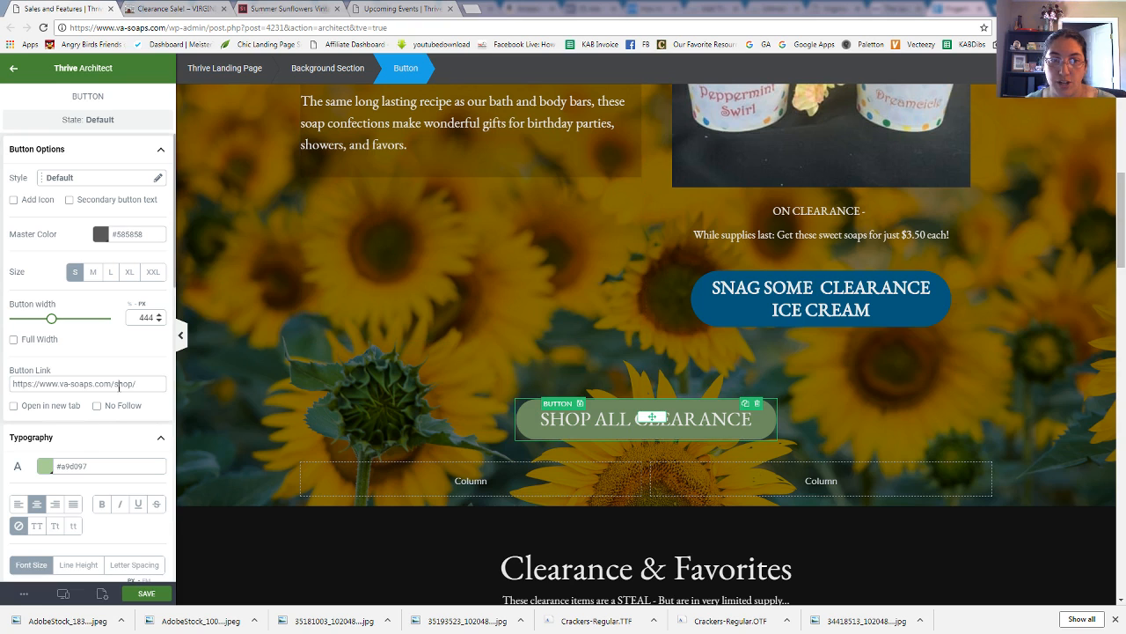
pyautogui.hotkey('ctrl', 'a')
pyautogui.write('https://www.va-soaps.com/product-category/clearance-sale/')
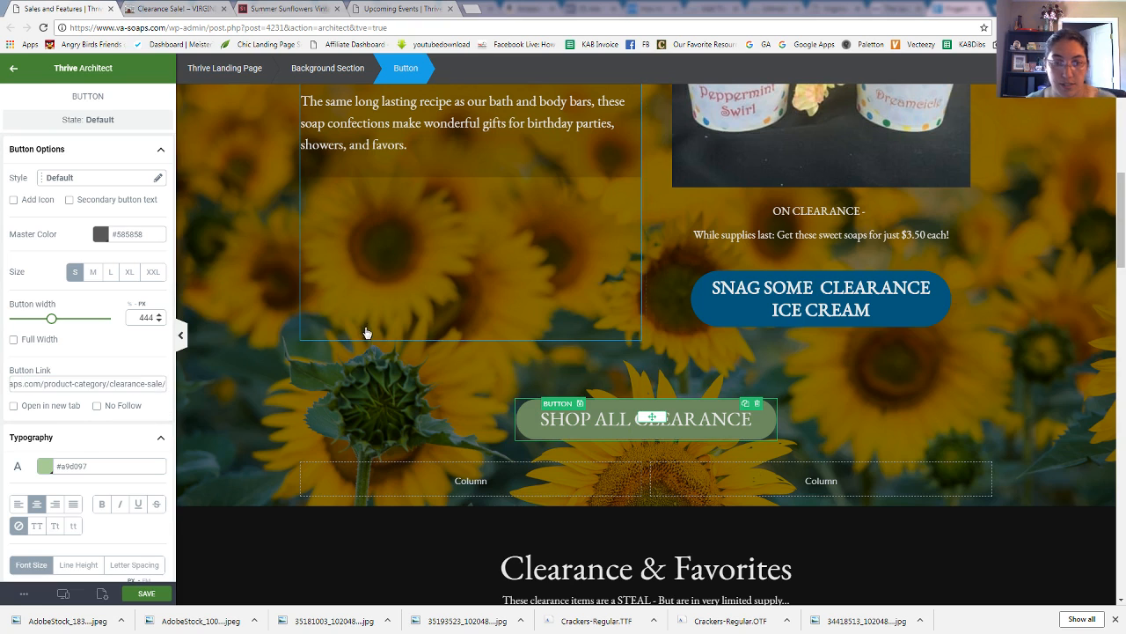
# - Check the lower part of the promotion on desktop and switch to the mobile preview
pyautogui.scroll(-2, 1015, 452)
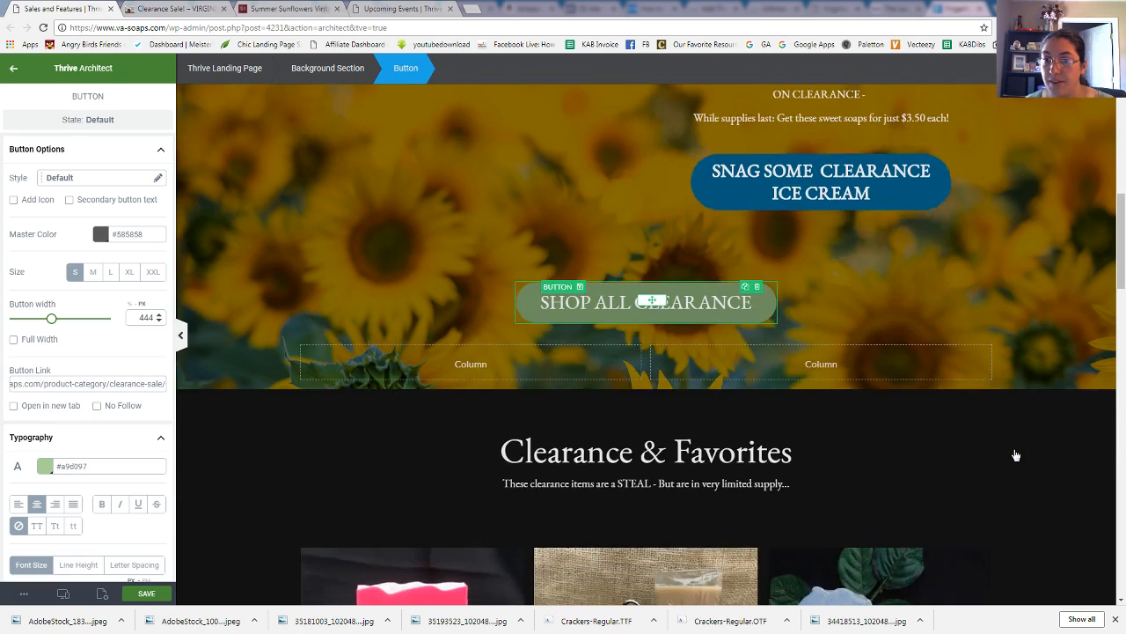
pyautogui.scroll(-1, 1015, 455)
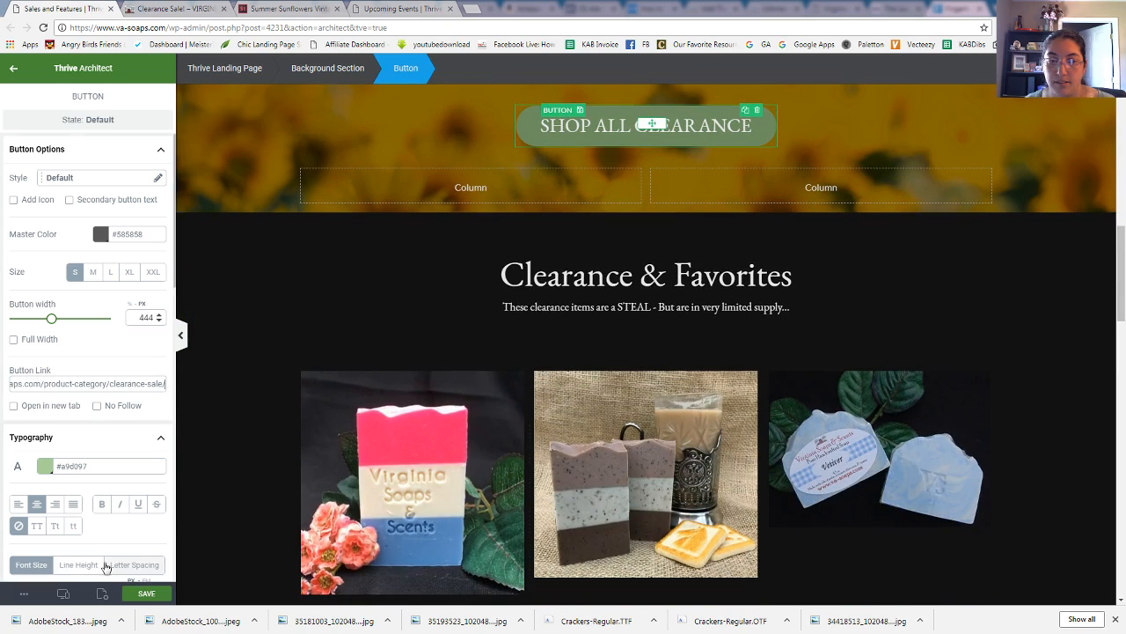
pyautogui.moveTo(63, 594)
pyautogui.click(55, 570)
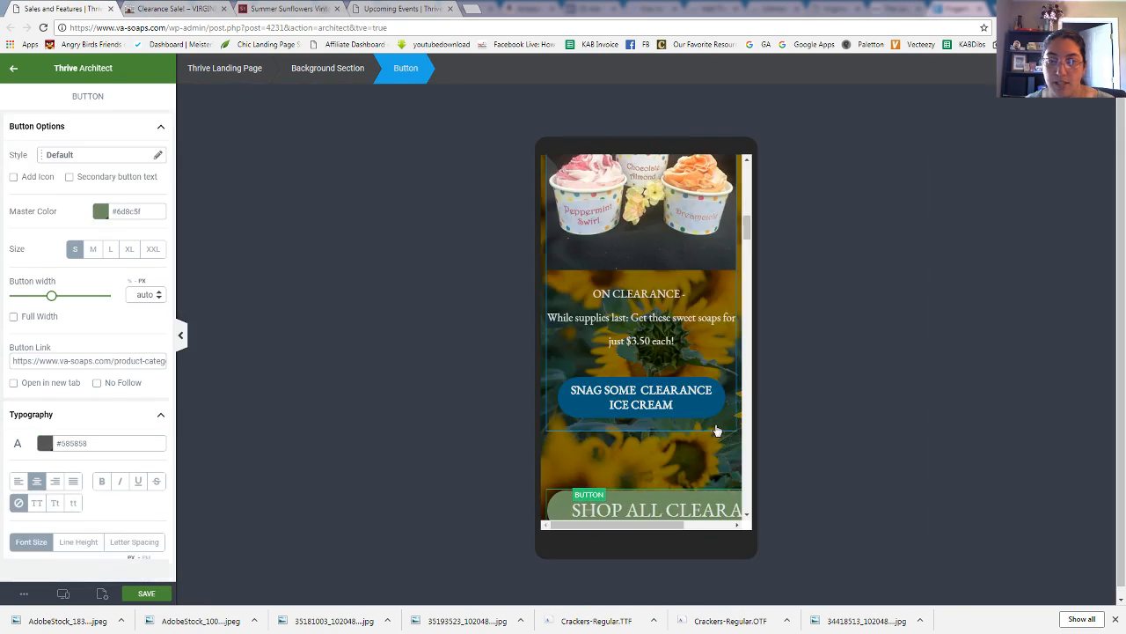
# - Set the width of the "SHOP ALL CLEARANCE" button to 322 px in the mobile preview
pyautogui.scroll(-3, 659, 221)
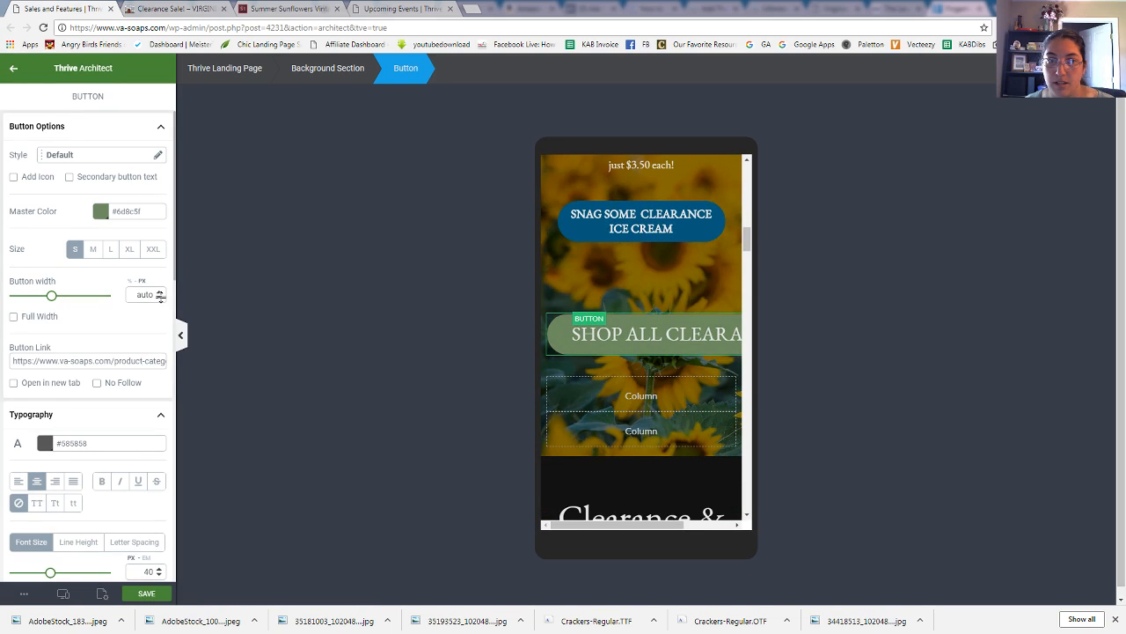
pyautogui.click(160, 296)
pyautogui.moveTo(160, 294); pyautogui.dragTo(179, 147)
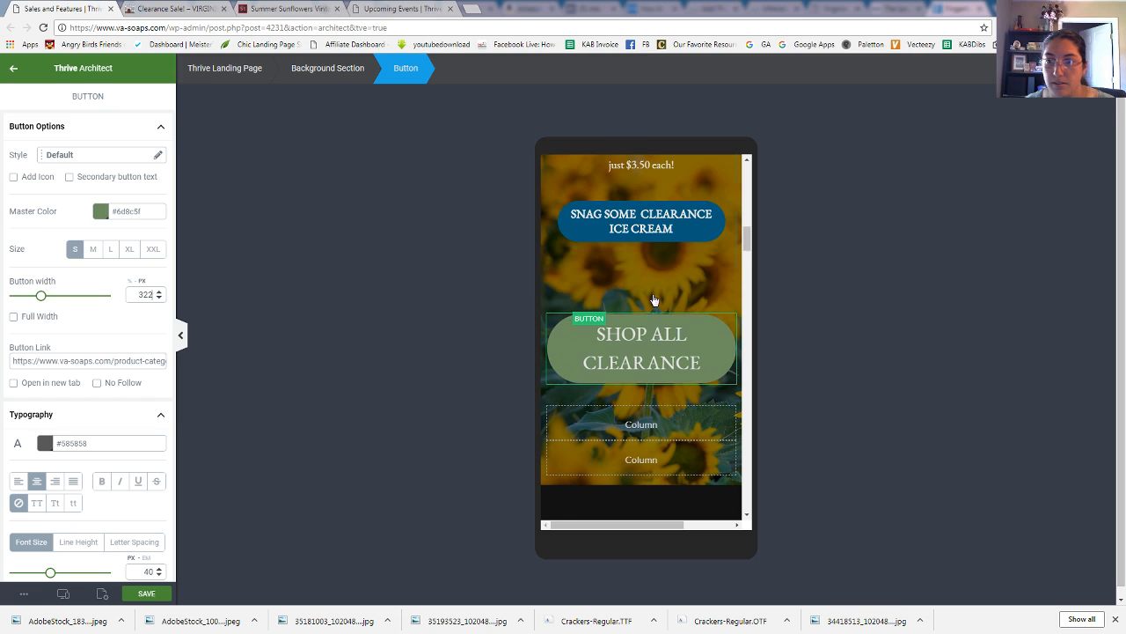
# - Review the mobile layout from the Clearance & Favorites products through the newsletter sign-up to the footer, and save the page
pyautogui.scroll(-5, 669, 284)
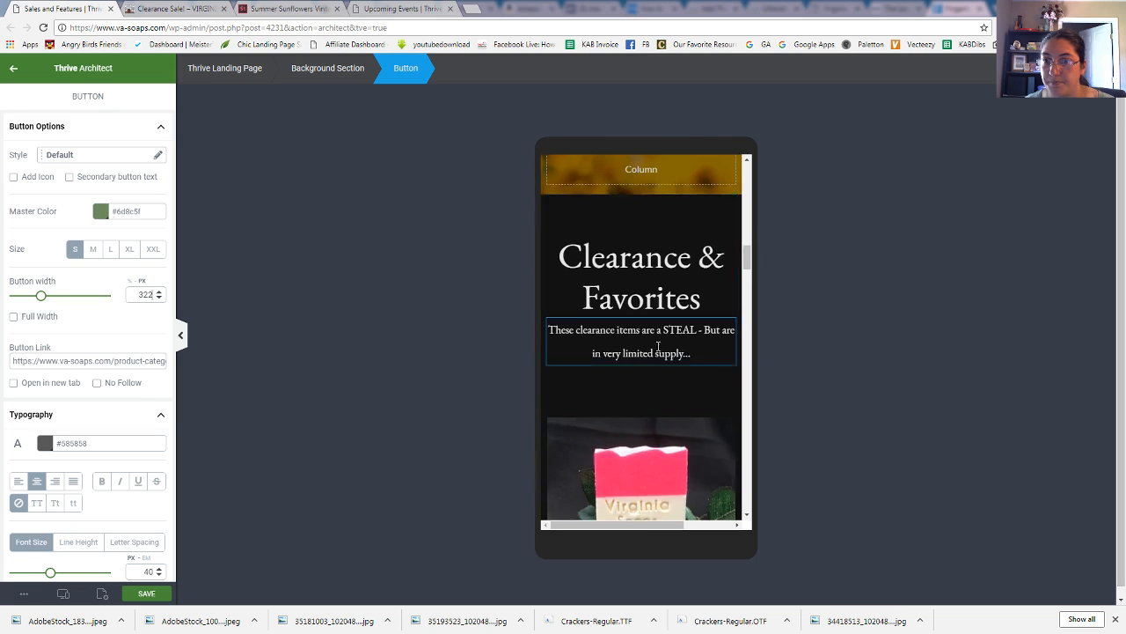
pyautogui.scroll(-3, 676, 317)
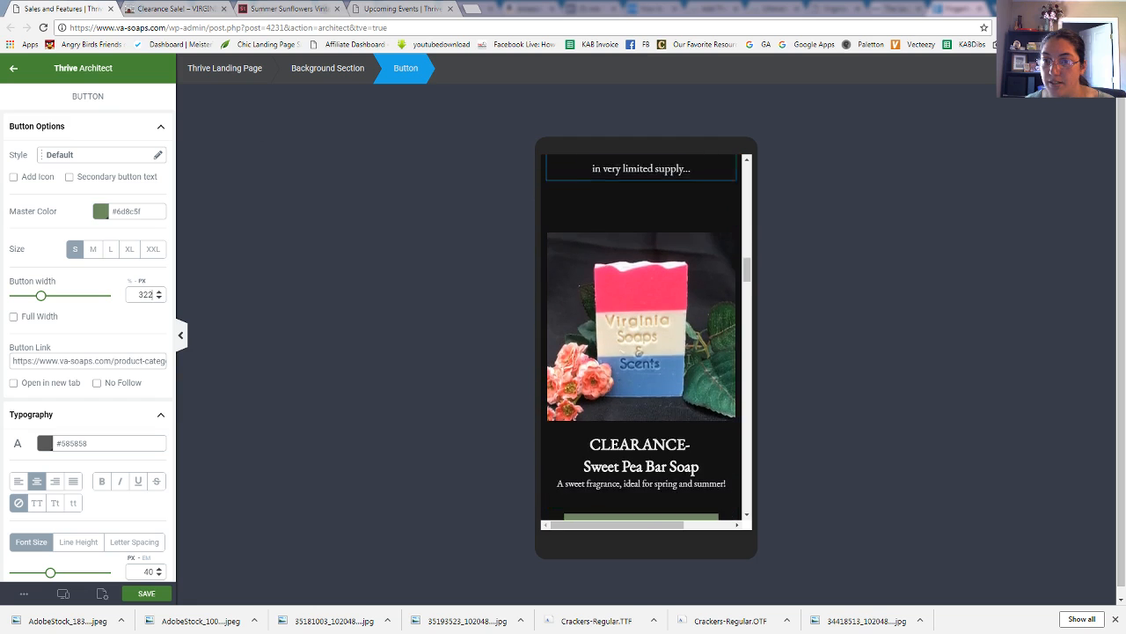
pyautogui.scroll(-3, 675, 333)
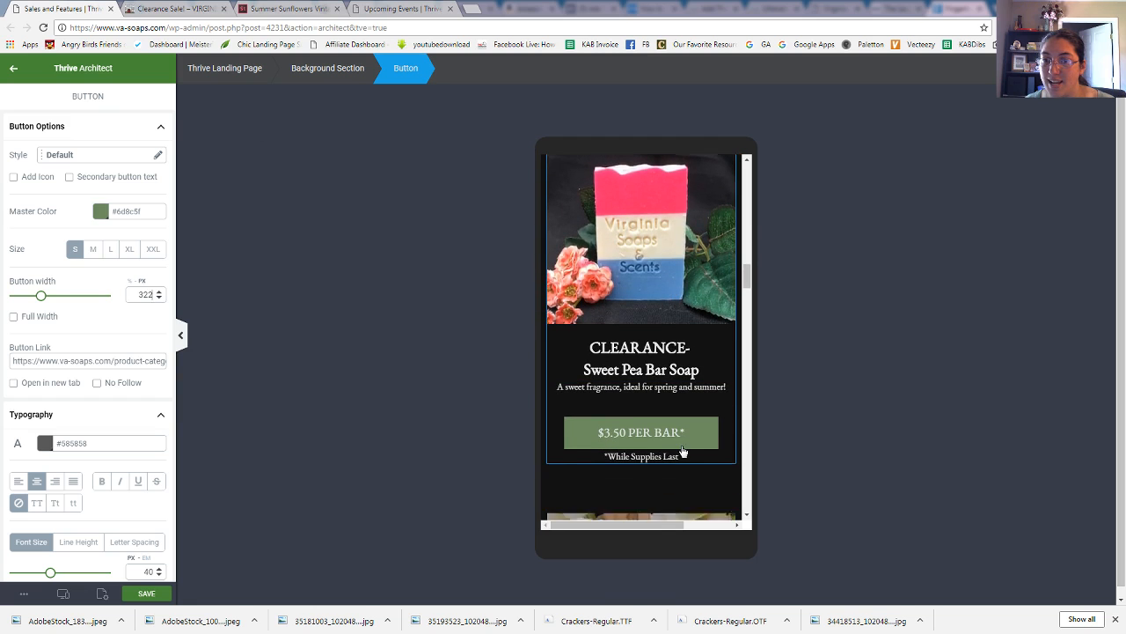
pyautogui.scroll(-4, 683, 451)
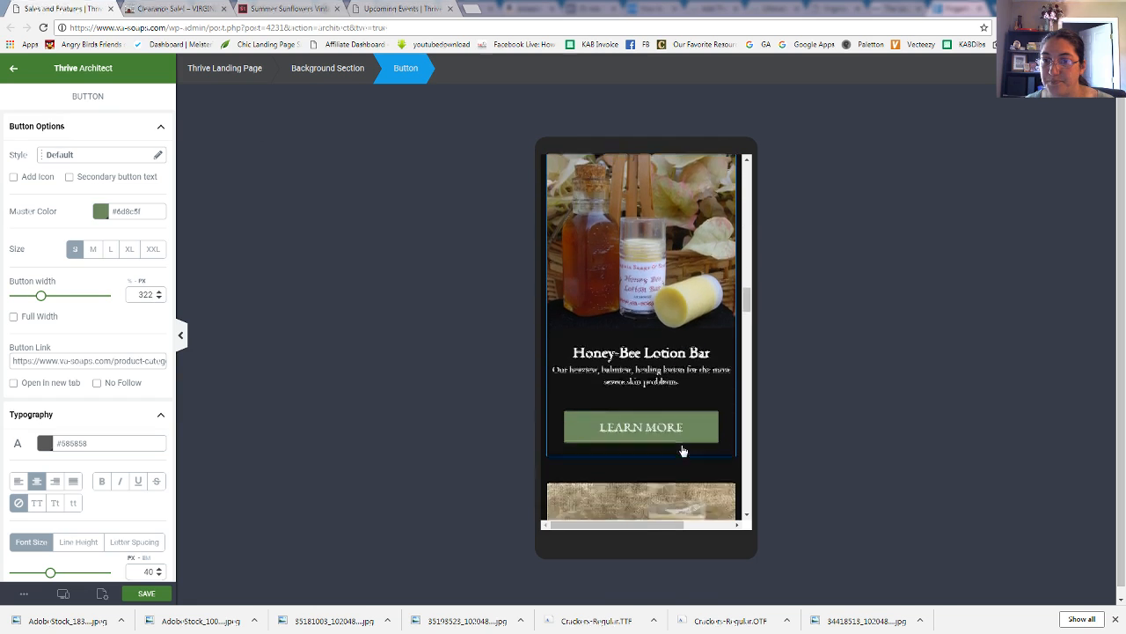
pyautogui.scroll(-6, 683, 449)
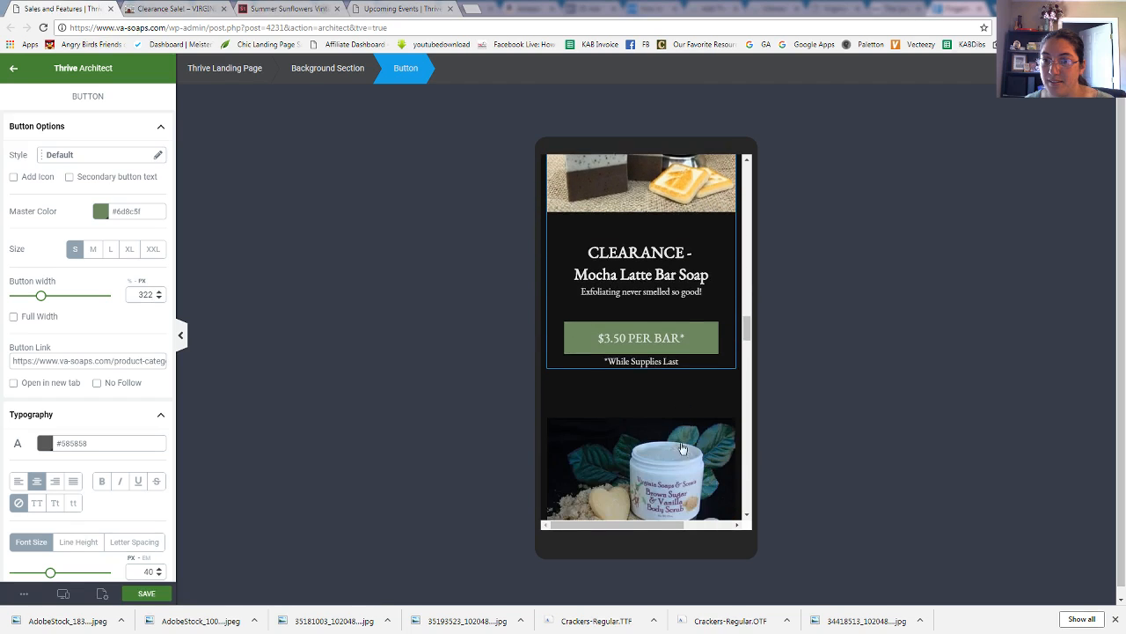
pyautogui.scroll(-6, 683, 449)
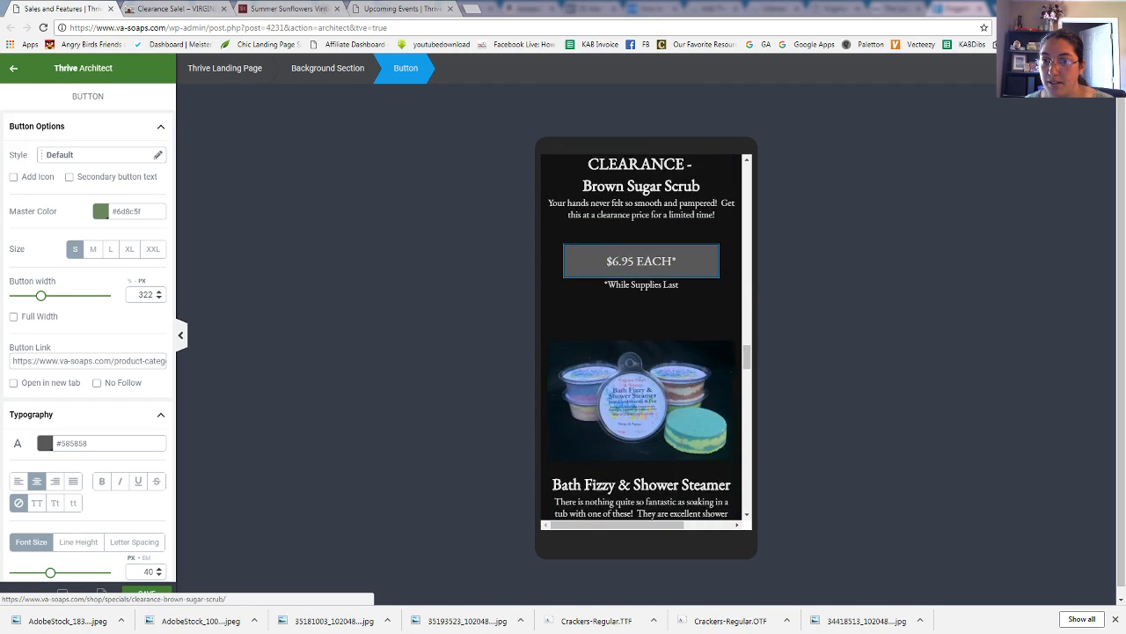
pyautogui.scroll(-6, 681, 444)
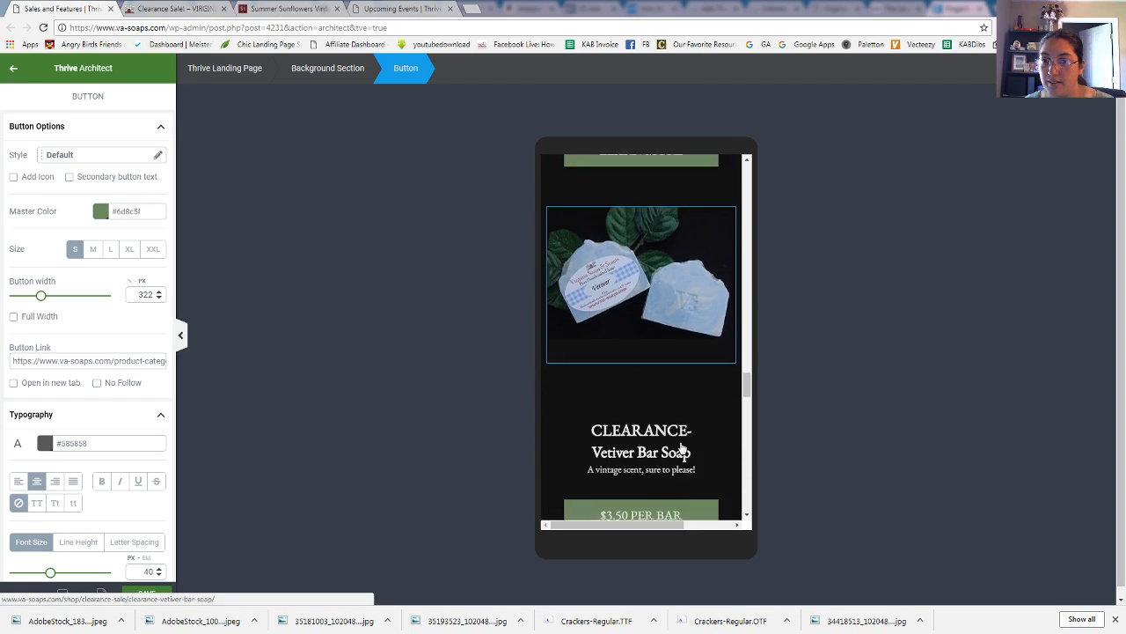
pyautogui.scroll(-8, 681, 449)
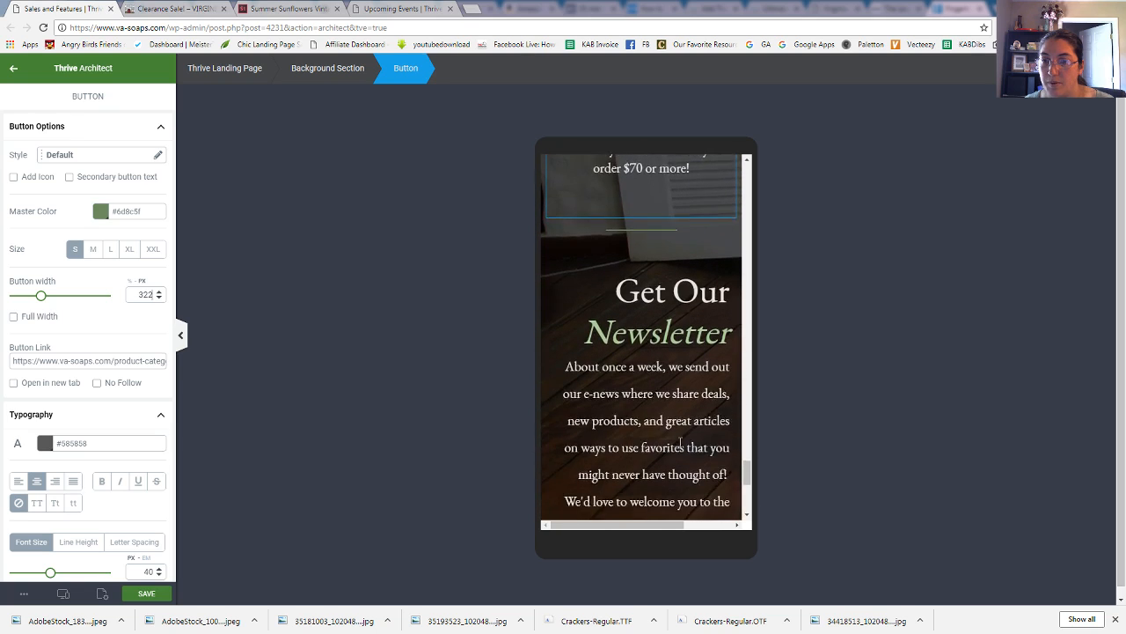
pyautogui.scroll(-3, 678, 448)
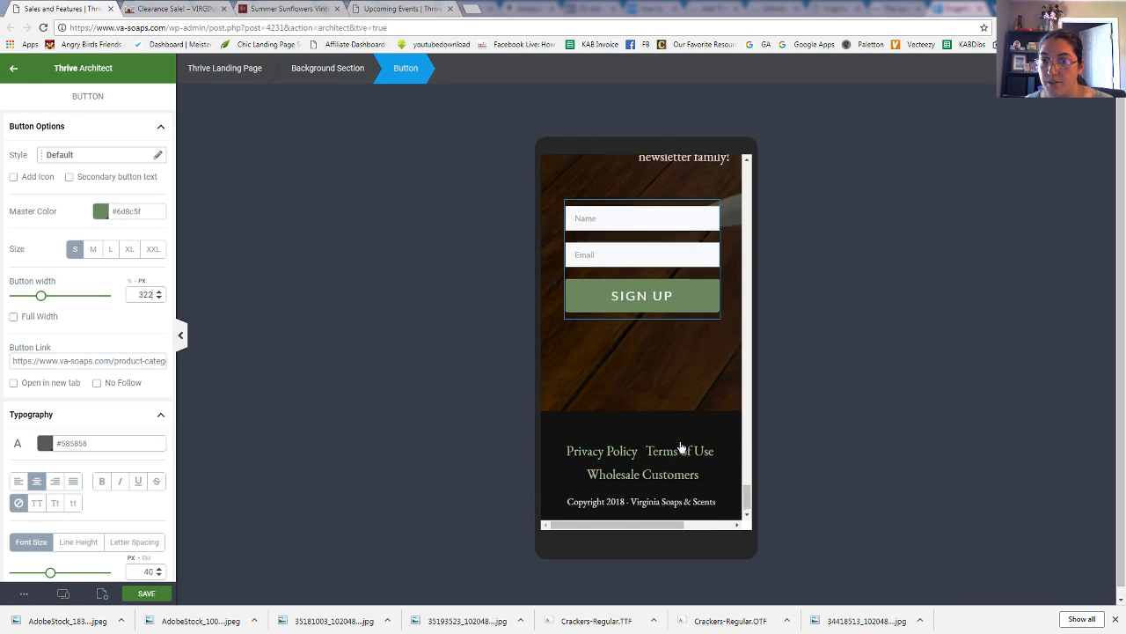
pyautogui.click(141, 595)
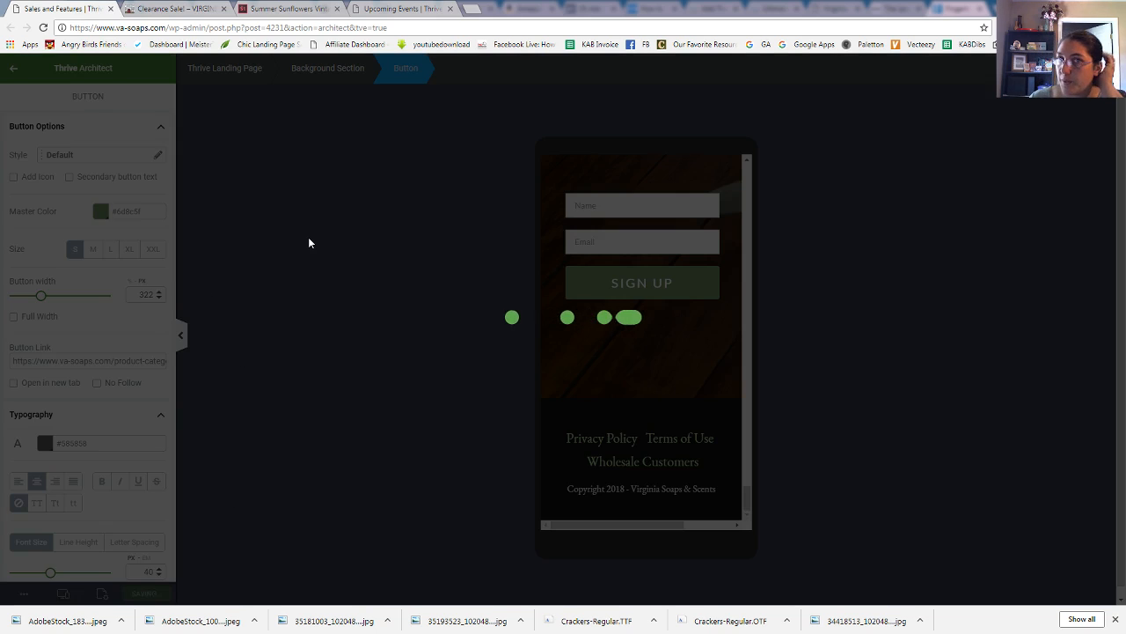